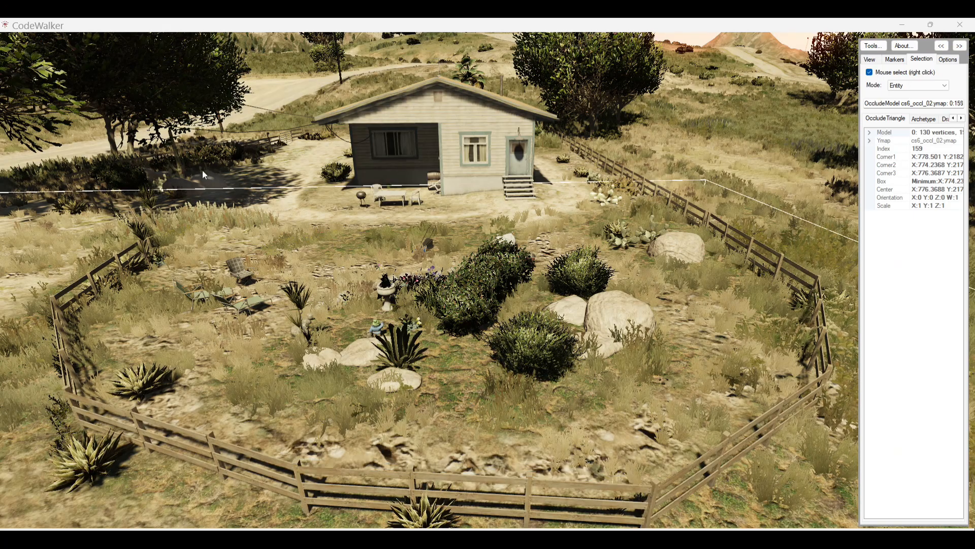
- Show the editing toolbar, open the mlo_from_scratch folder inside stream_files as a project, and move the project window out of the way
key(a)
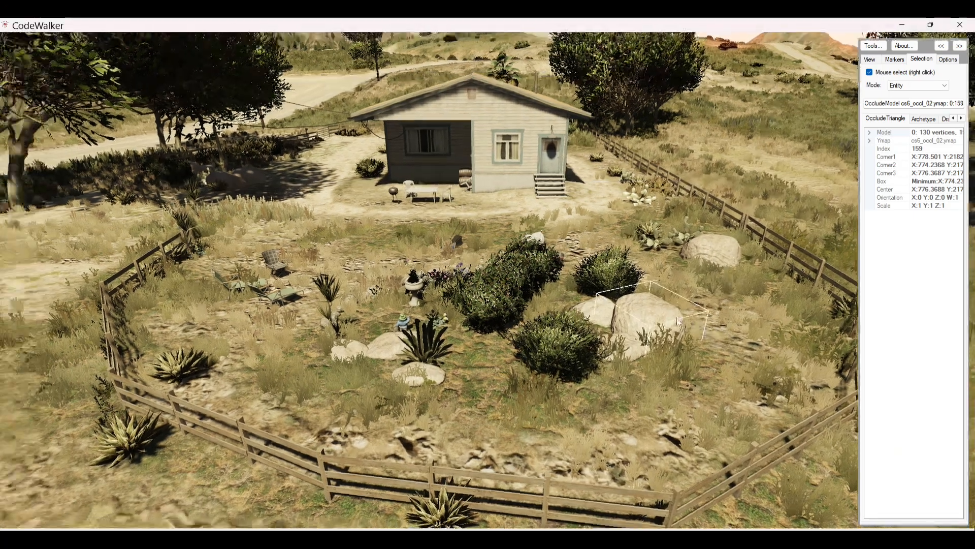
key(w)
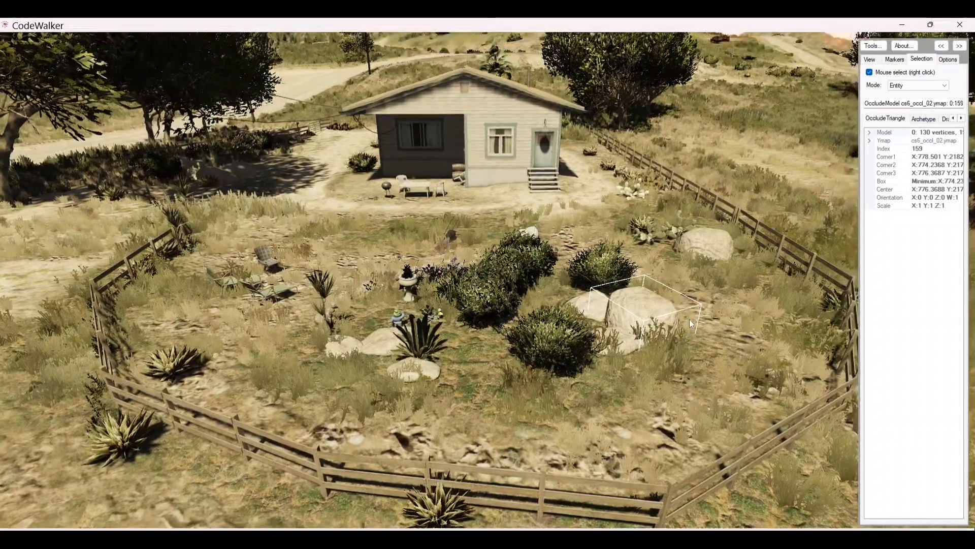
key(w)
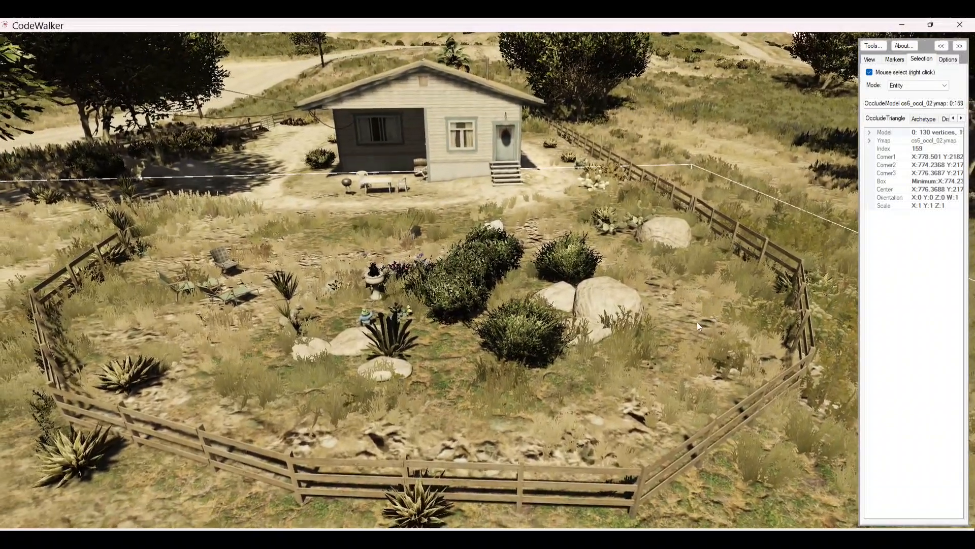
key(w)
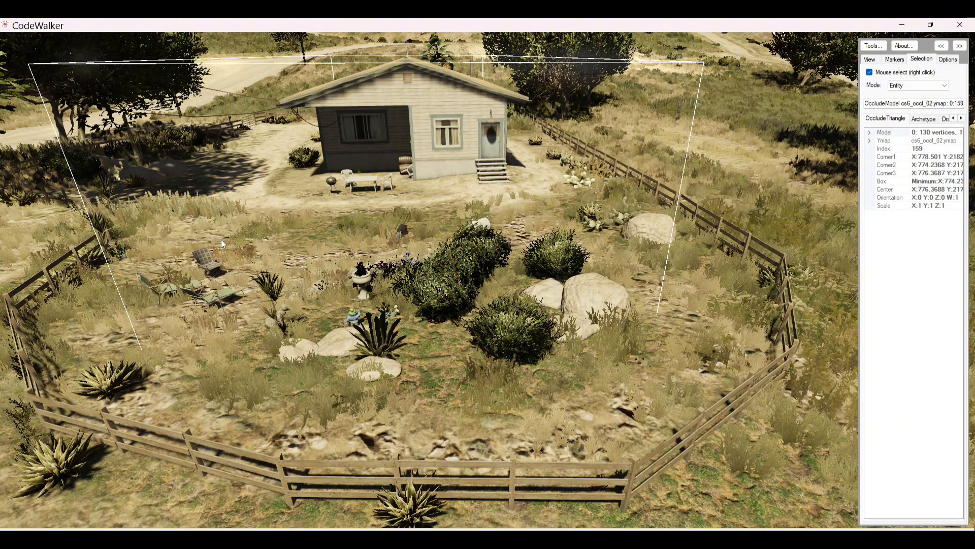
key(t)
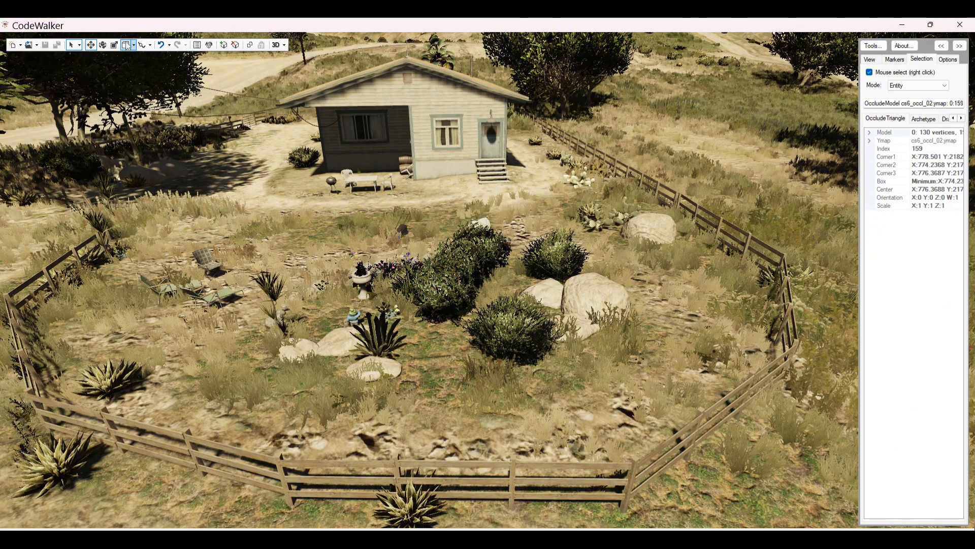
click(36, 45)
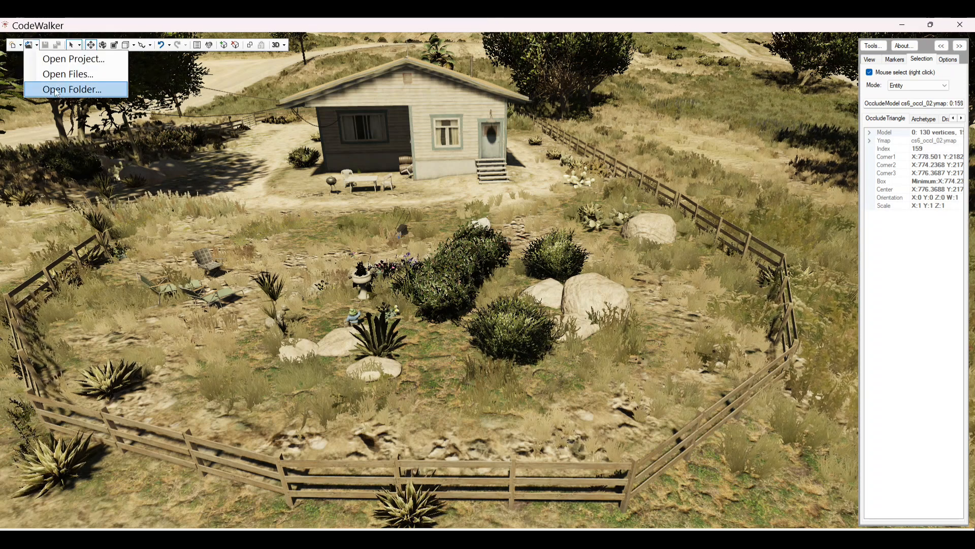
click(71, 88)
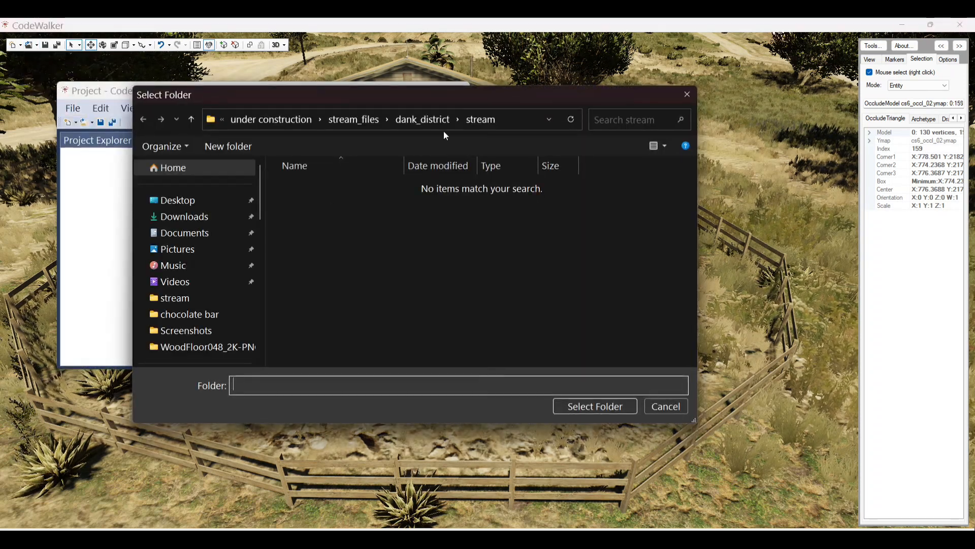
click(362, 126)
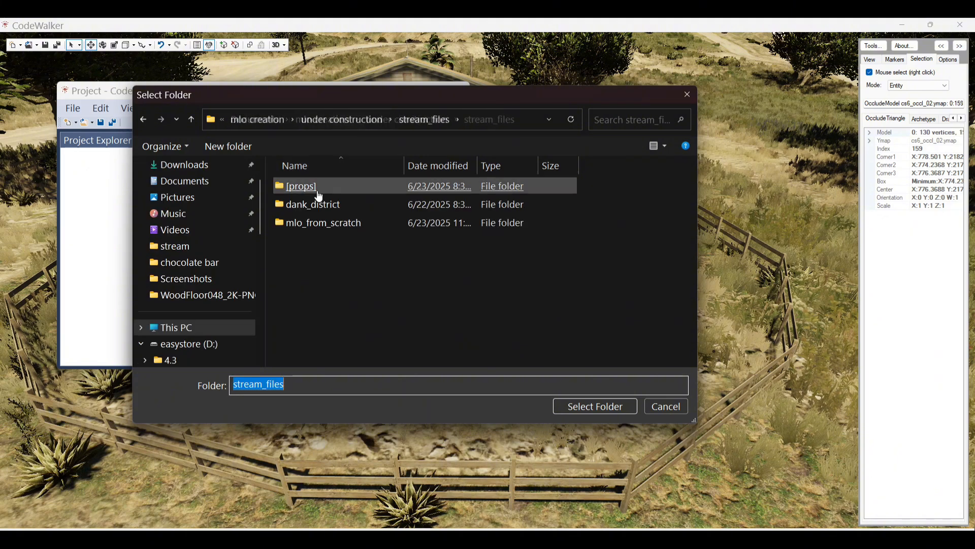
double_click(309, 222)
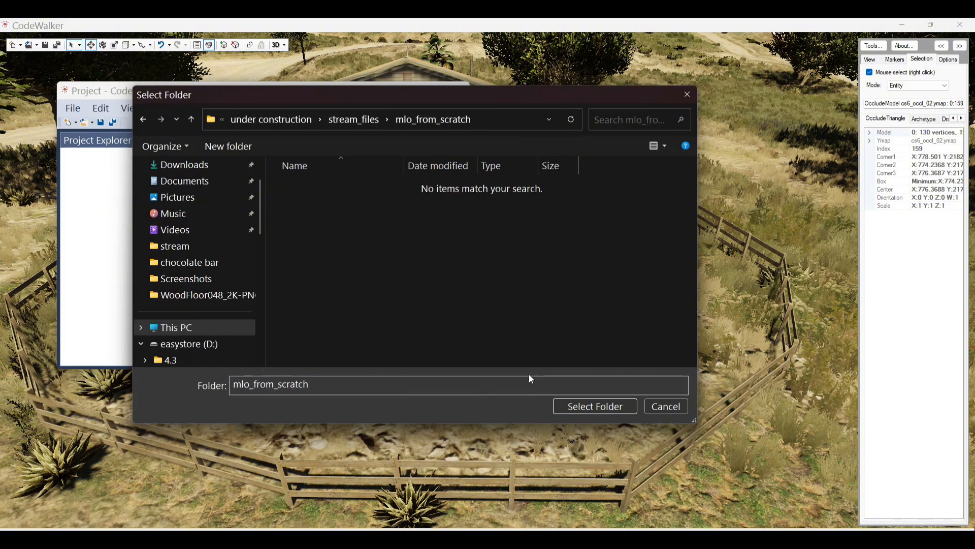
click(599, 409)
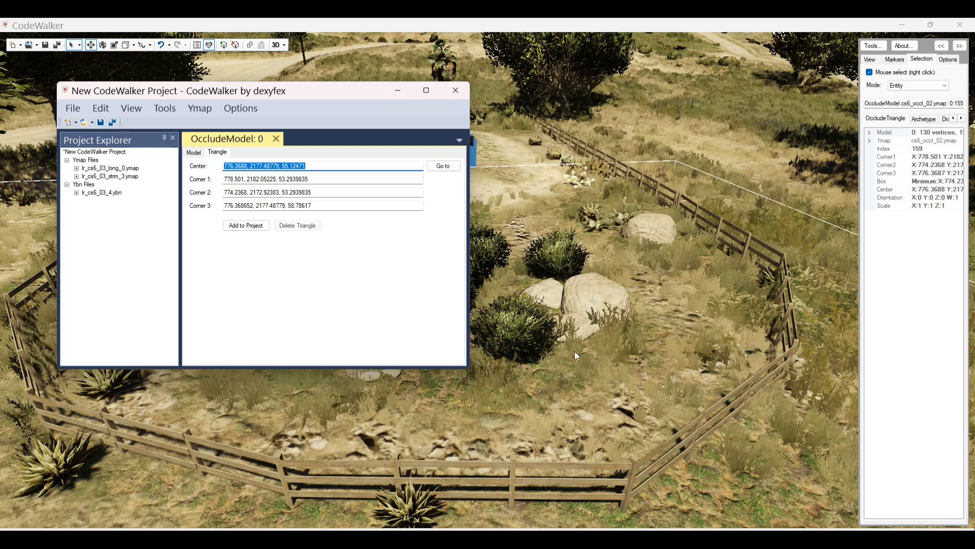
drag(294, 91, 350, 528)
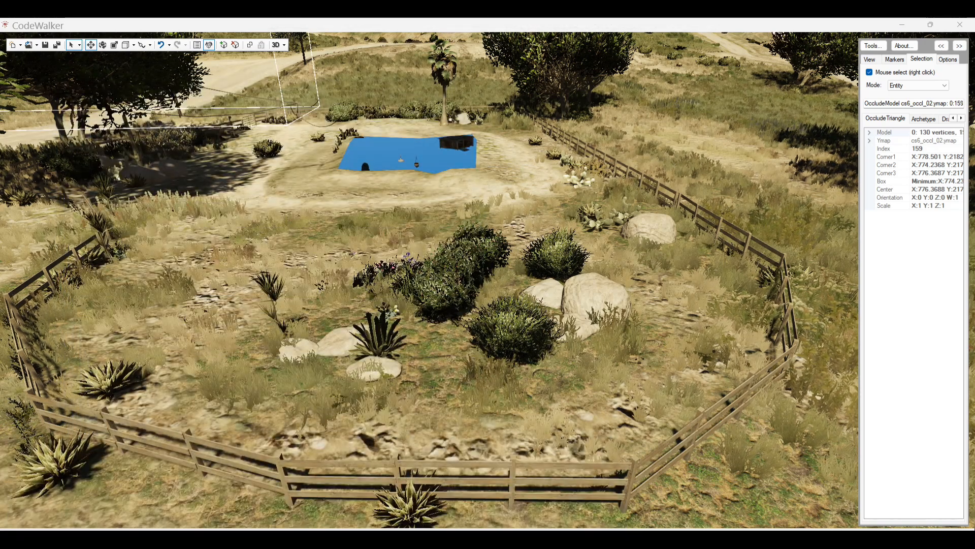
- Set the selection mode to Occlusion and look over the occlusion boxes on the house lot
drag(624, 126, 632, 184)
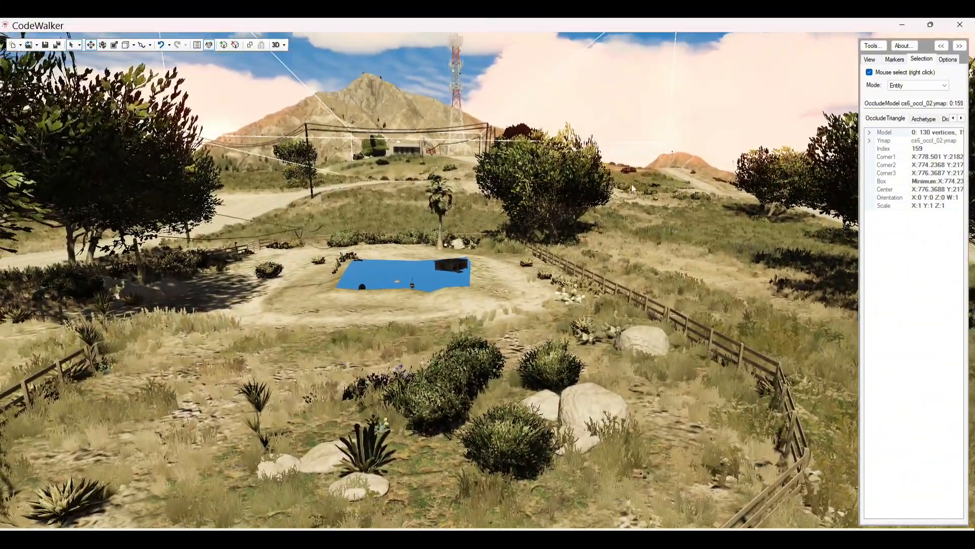
click(943, 85)
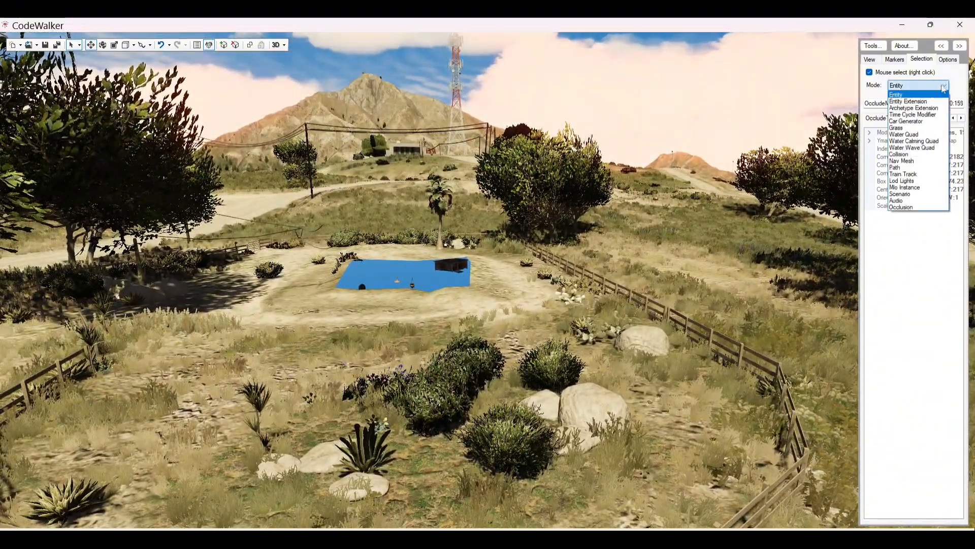
click(902, 207)
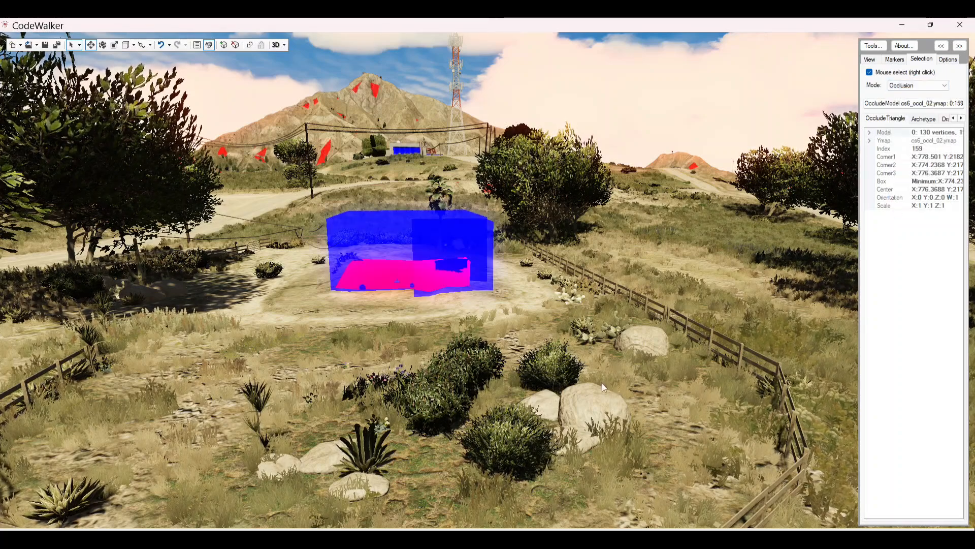
mouse_move(571, 407)
mouse_down()
mouse_move(556, 383)
mouse_move(568, 418)
mouse_move(560, 414)
mouse_move(575, 405)
mouse_up()
scroll(566, 400, up, 5)
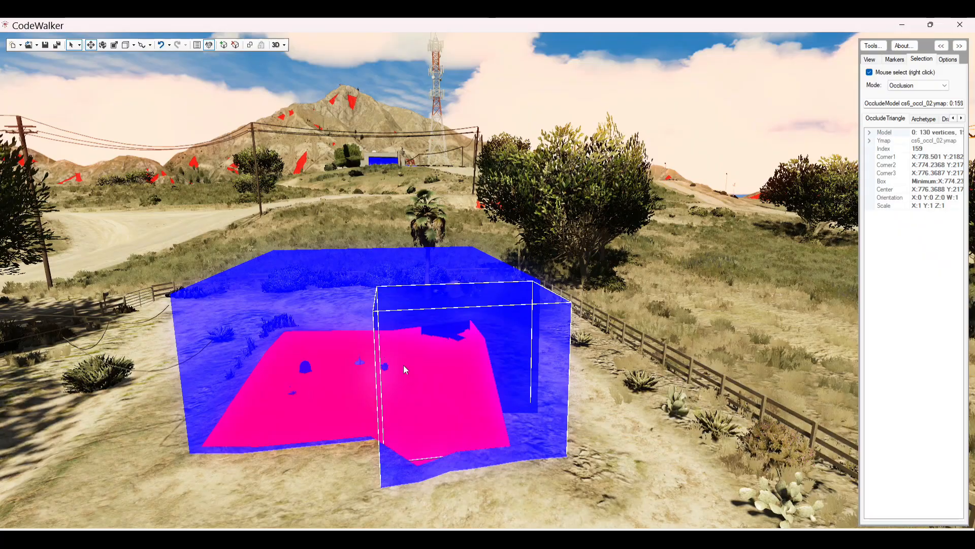
mouse_move(185, 382)
mouse_down()
mouse_move(273, 389)
mouse_move(230, 400)
mouse_move(181, 380)
mouse_move(175, 387)
mouse_up()
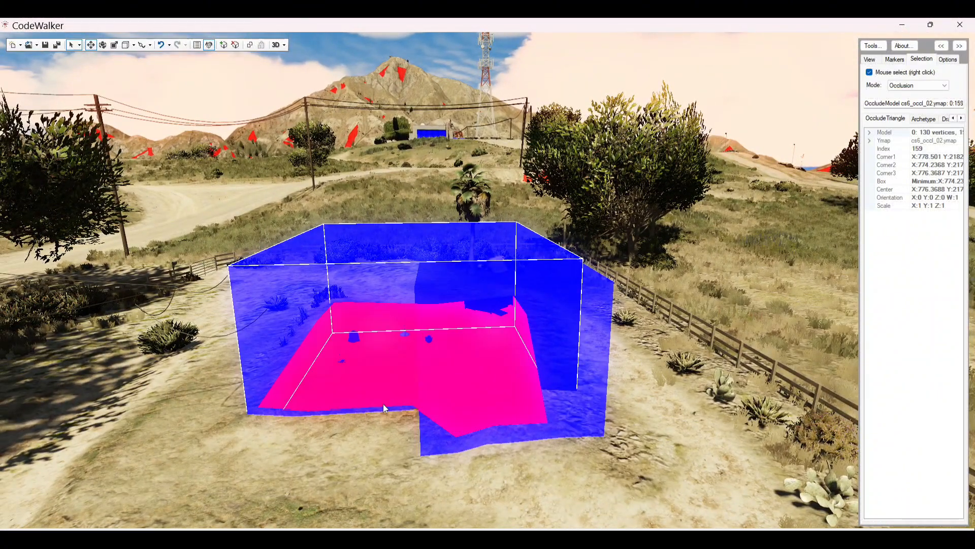
- Move the selected cs6_occl_02 occlusion model slightly down at its position by the farm building
drag(374, 471, 577, 426)
drag(505, 471, 508, 523)
key(w)
key(w)
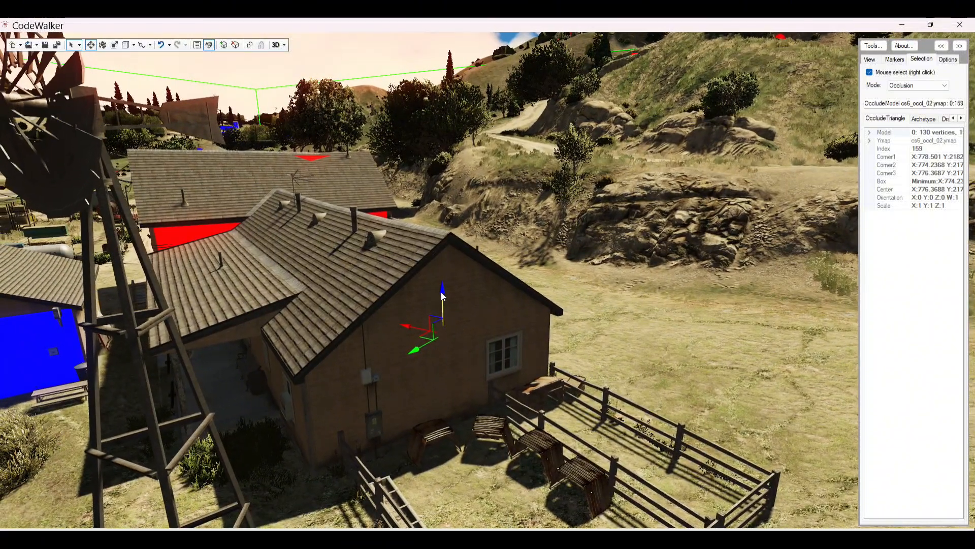
mouse_move(442, 294)
mouse_down()
mouse_move(447, 203)
mouse_move(444, 298)
mouse_up()
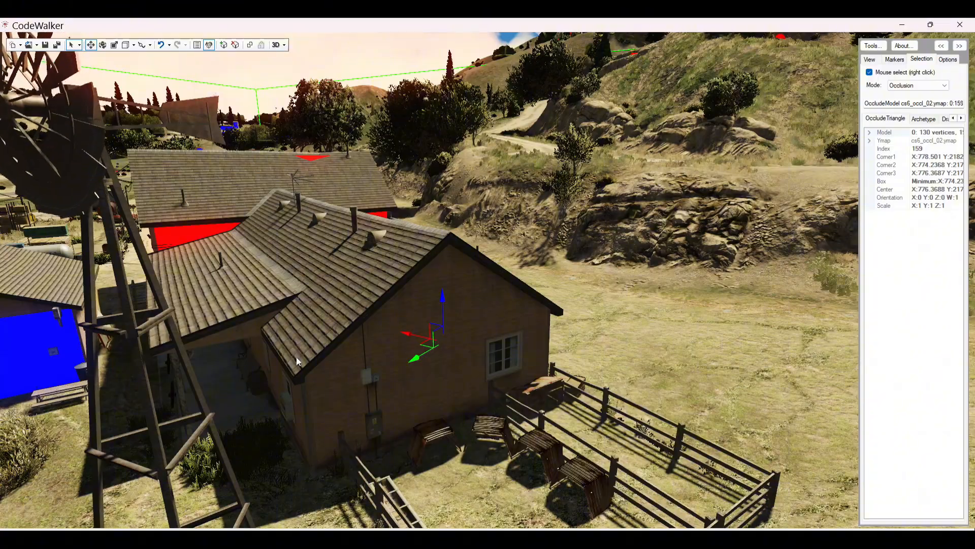
- Select the front box occluder on the house lot and raise it well above its original position
drag(202, 440, 212, 436)
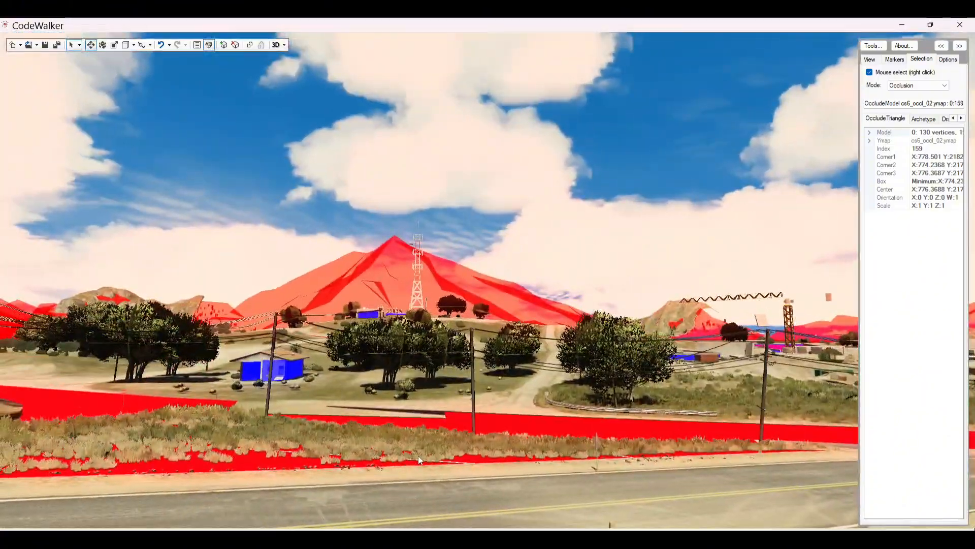
drag(419, 456, 369, 483)
key(w)
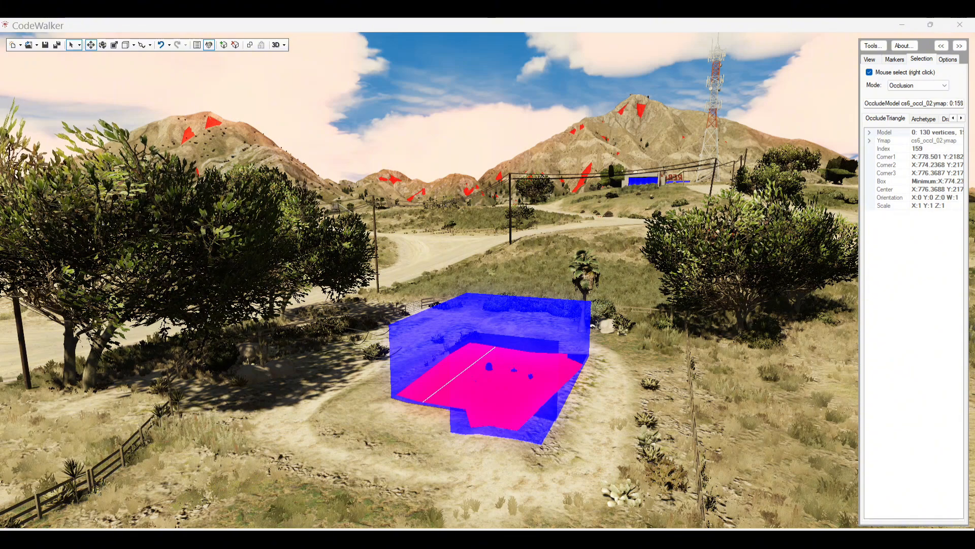
drag(354, 478, 401, 492)
key(w)
key(w)
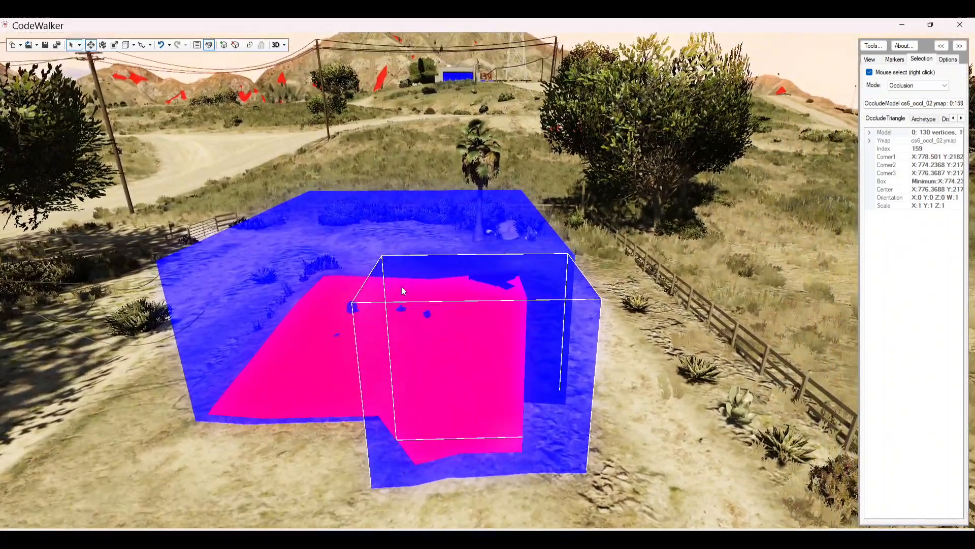
right_click(561, 426)
drag(478, 343, 487, 201)
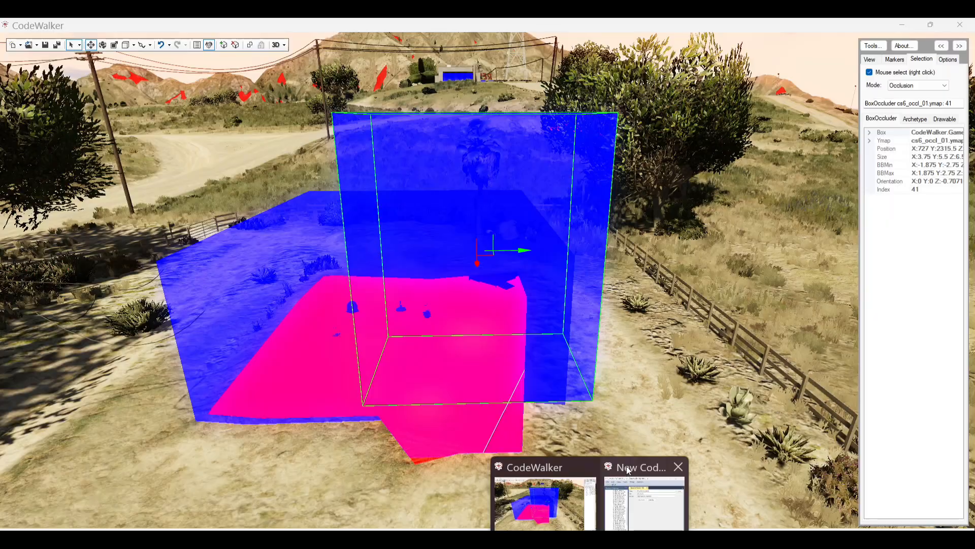
- Place the project window beside the lot, shift the box occluder sideways to about X 730, and delete it
key(alt+Tab)
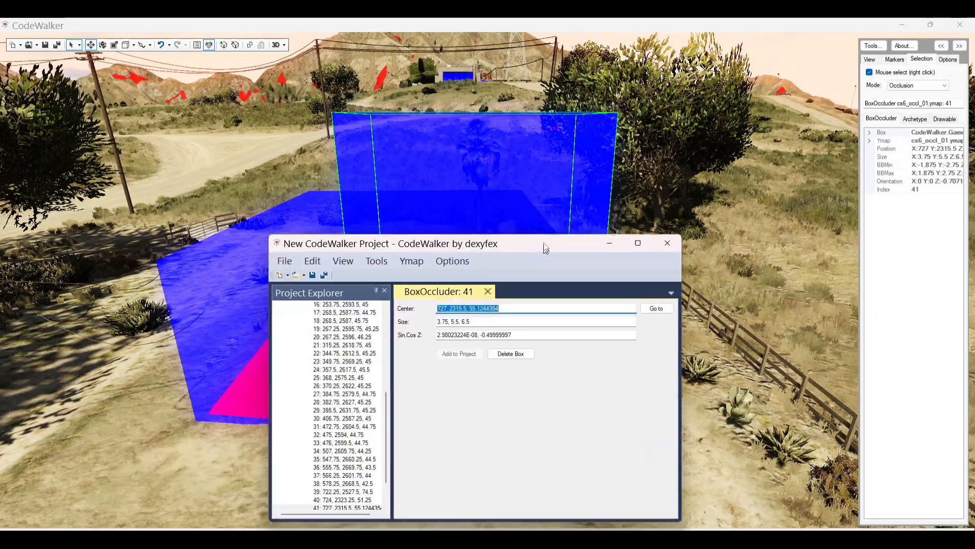
drag(545, 247, 278, 96)
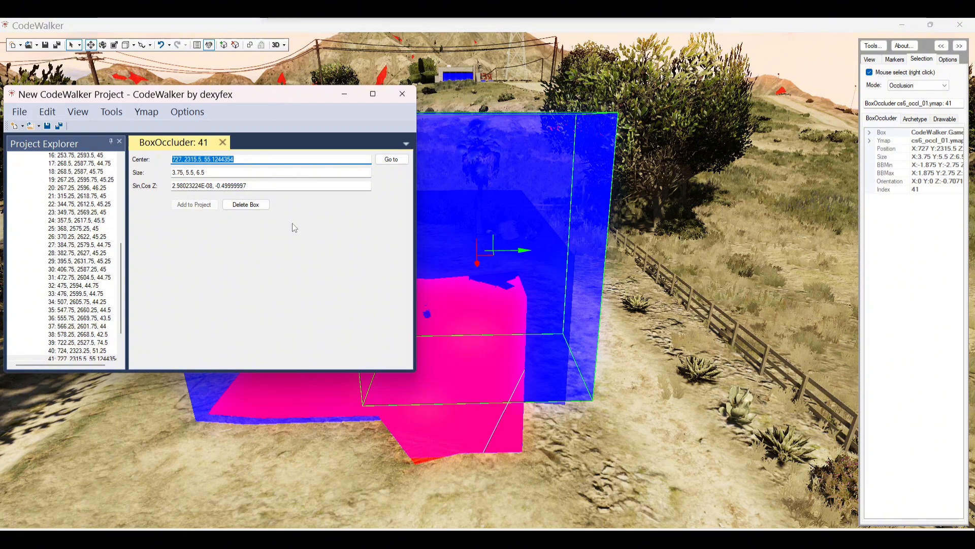
drag(520, 251, 609, 249)
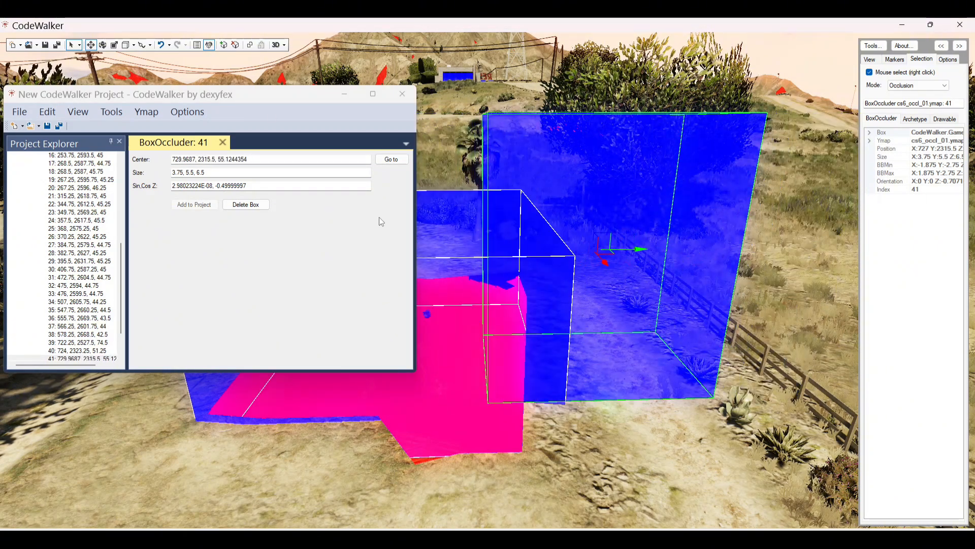
click(253, 209)
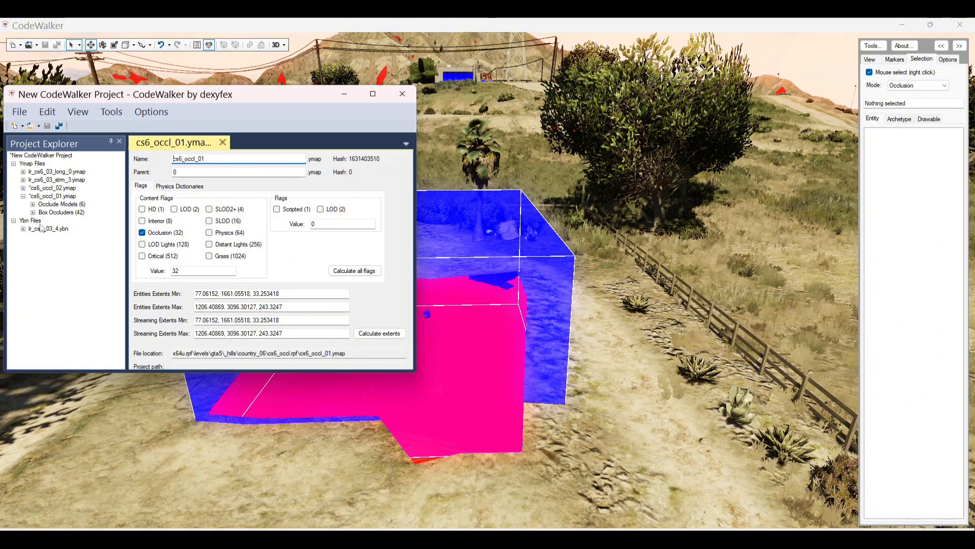
- Collapse the cs6_occl_01 and cs6_occl_02 ymap entries and close the project window without saving the ymaps or the project
click(24, 196)
click(24, 189)
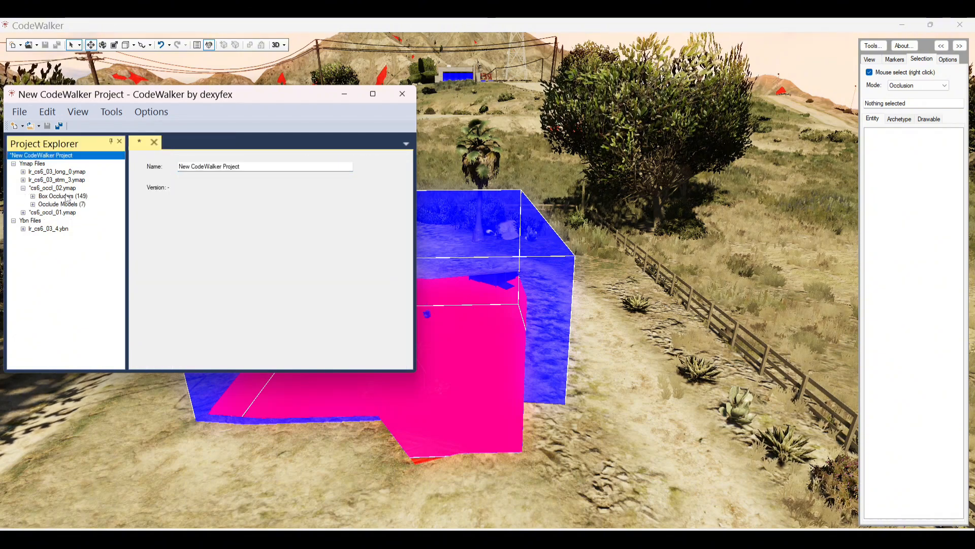
click(23, 188)
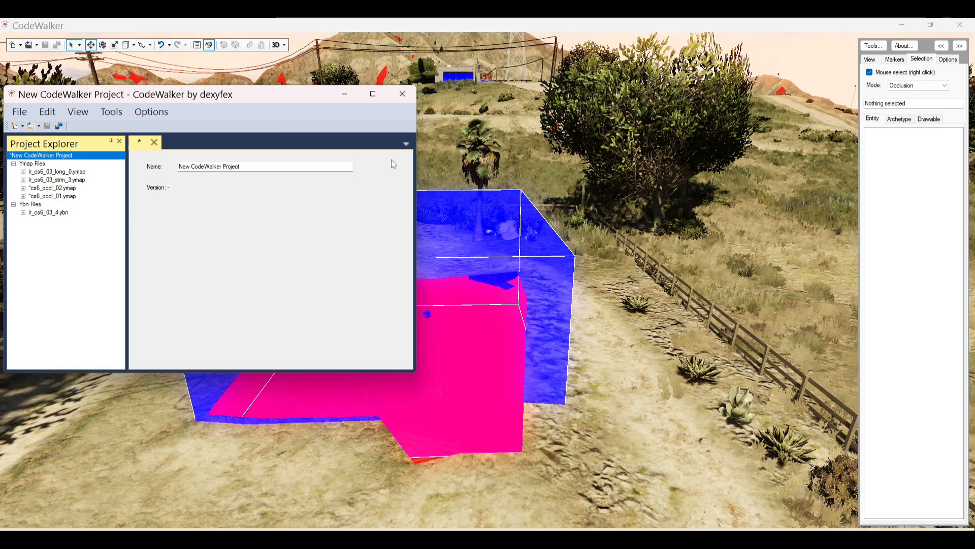
click(402, 96)
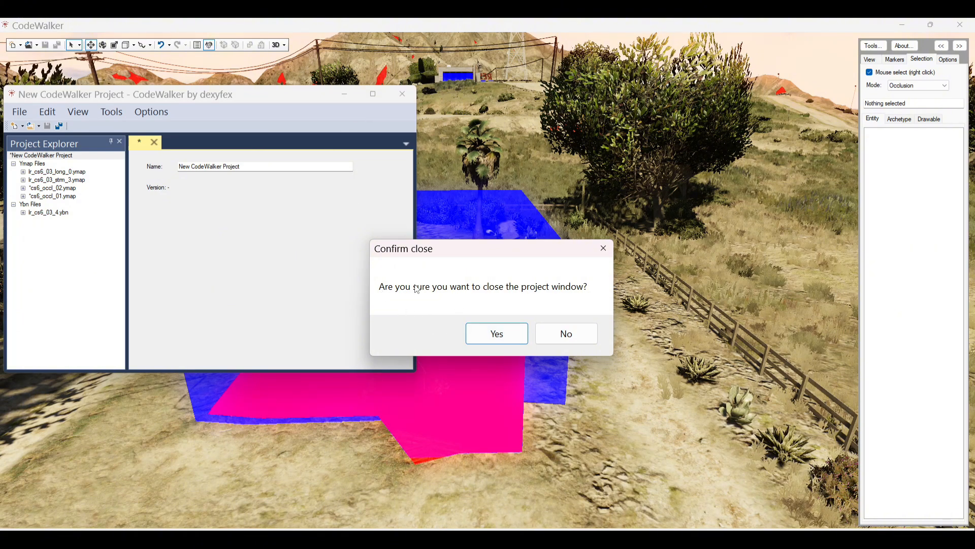
click(500, 334)
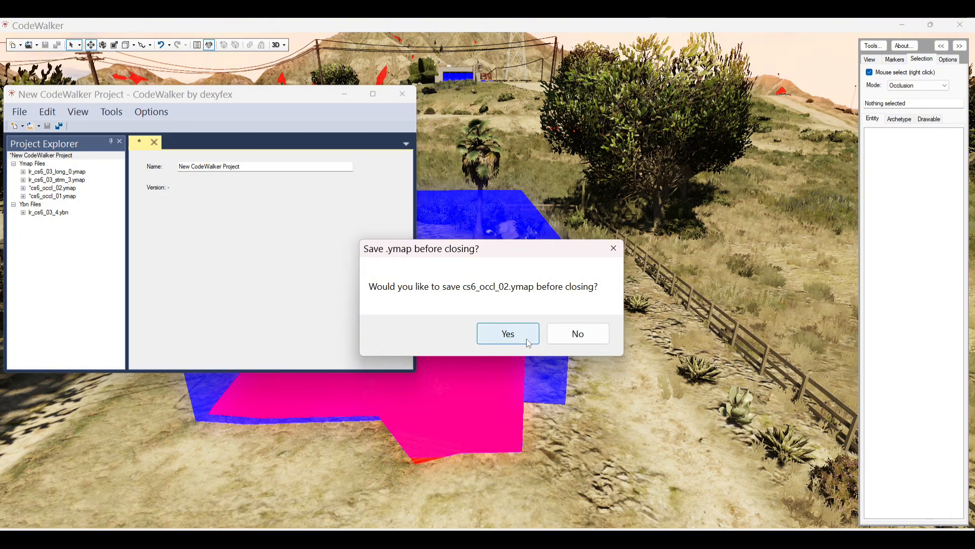
click(565, 333)
click(571, 333)
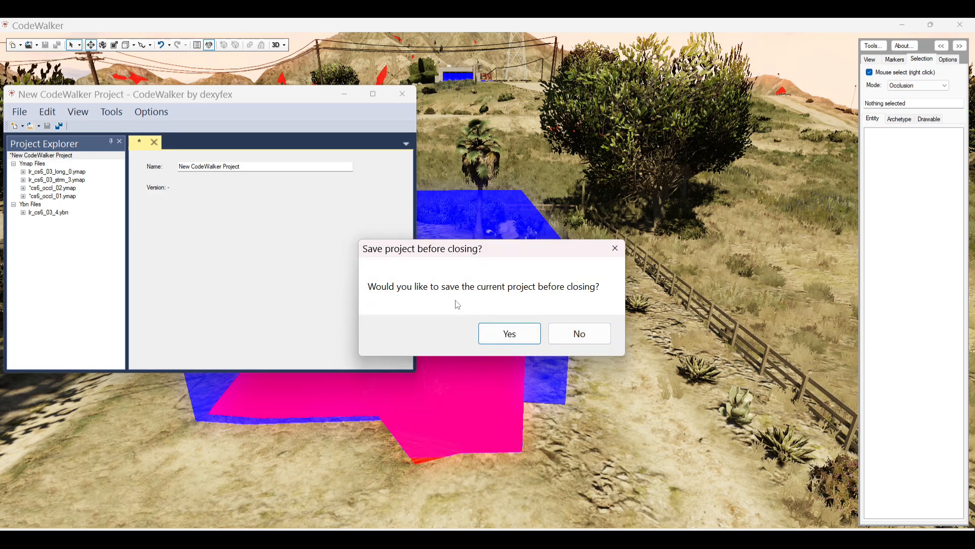
click(570, 333)
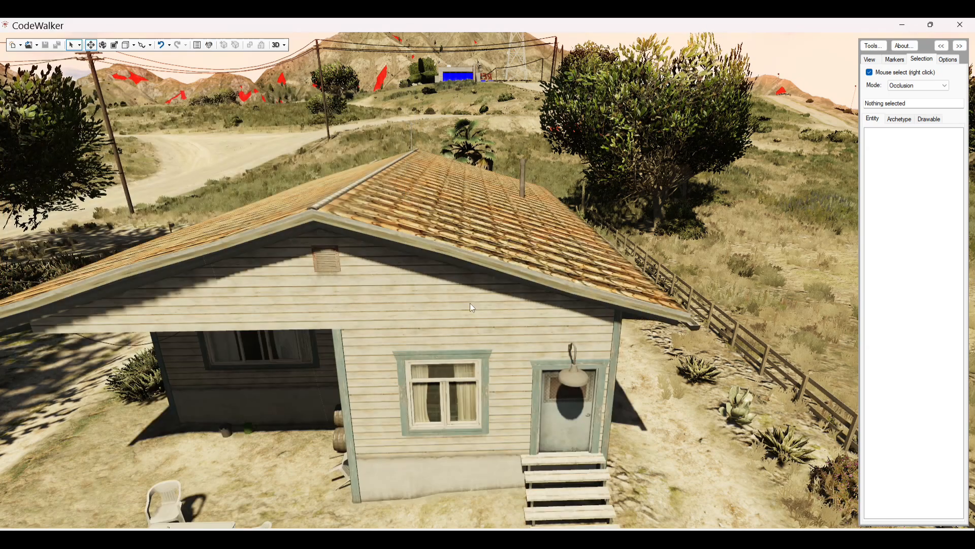
- Reopen the mlo_from_scratch folder as a project and move its window clear of the house lot
click(36, 45)
click(56, 87)
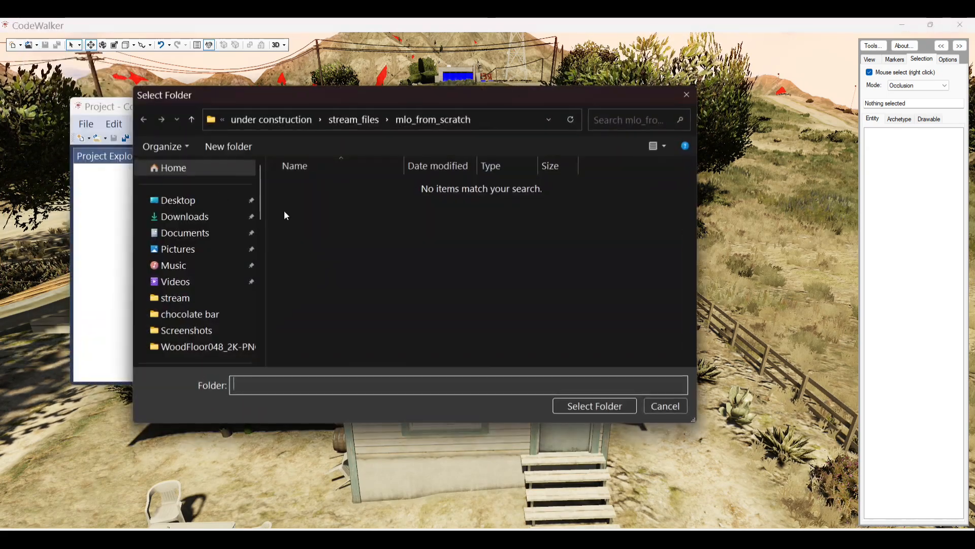
click(579, 409)
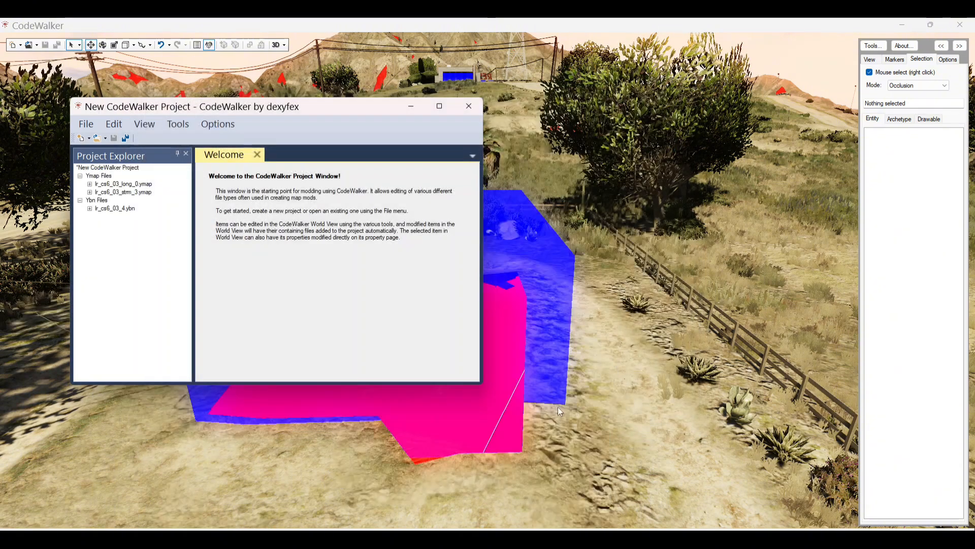
drag(316, 115, 237, 103)
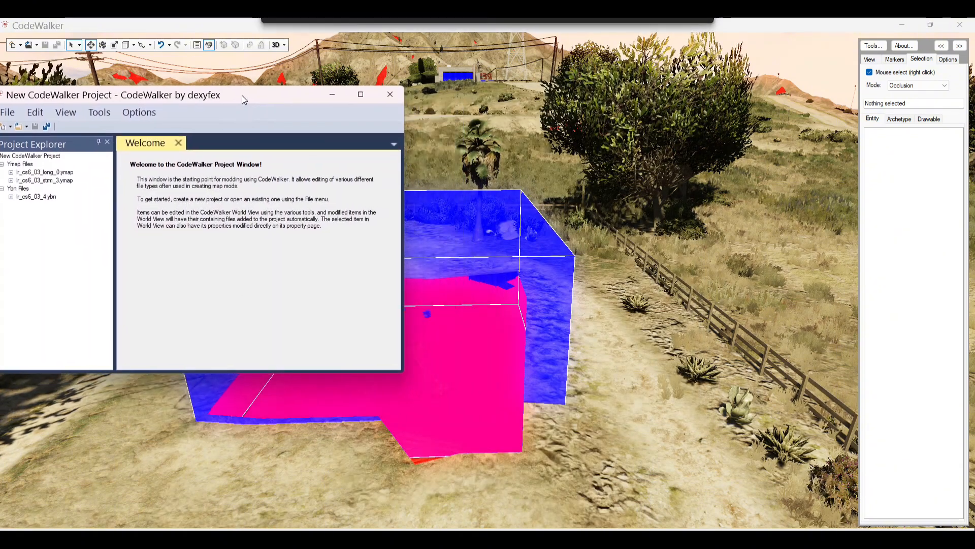
- Select the box occluder on the house lot, shift it to about X 730, Z 53, delete it, and collapse the cs6_occl_01 ymap entry
right_click(546, 335)
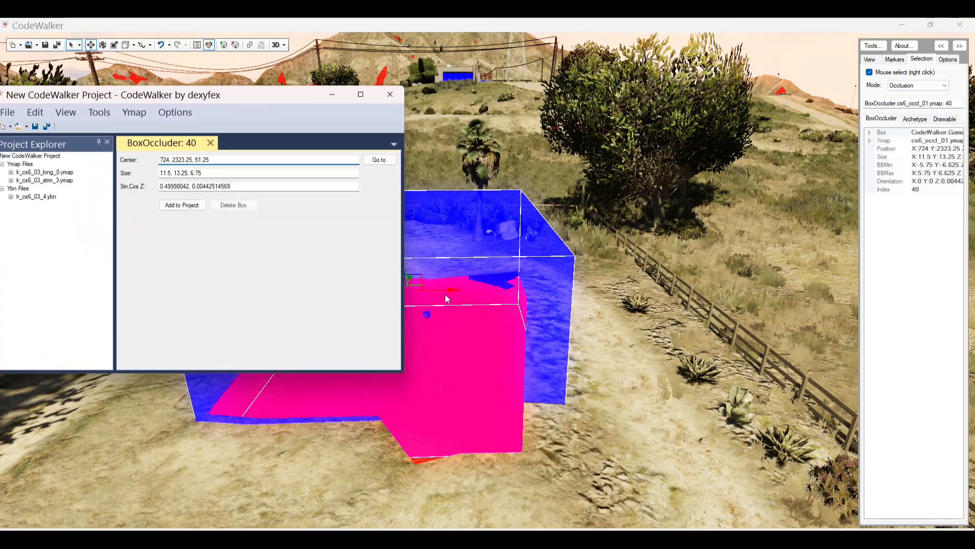
mouse_move(445, 290)
mouse_down()
mouse_move(589, 294)
mouse_move(441, 284)
mouse_up()
drag(546, 288, 534, 212)
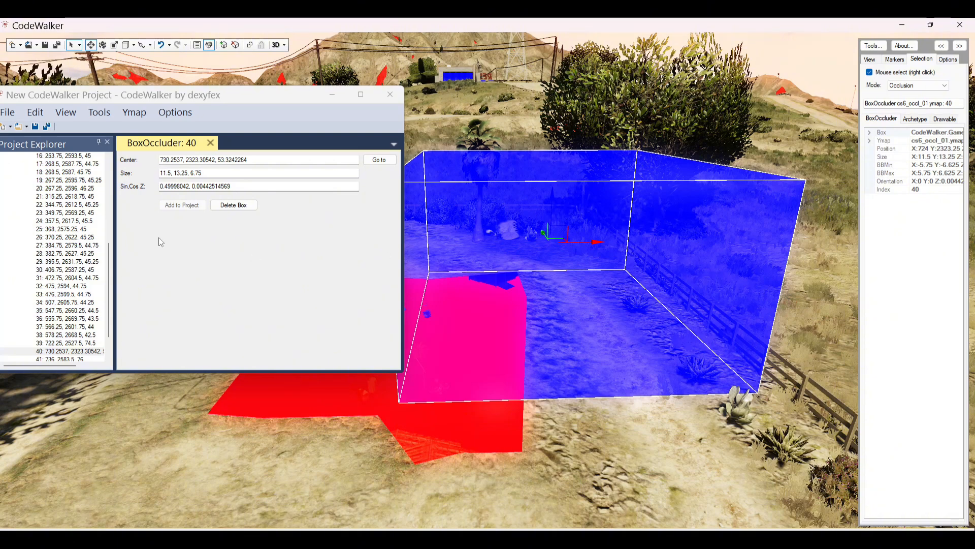
click(233, 205)
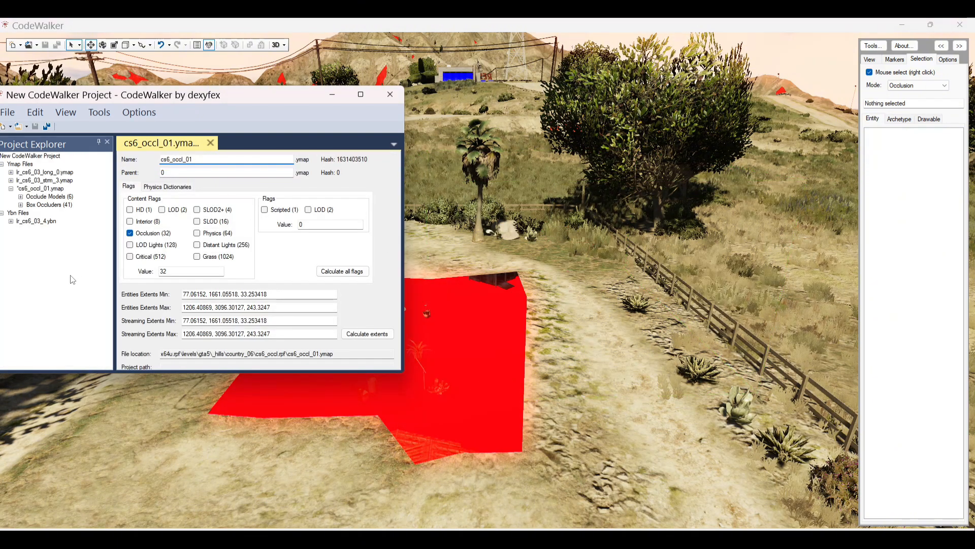
click(11, 188)
- Check the lot with the project window out of the way, and save cs6_occl_01.ymap into the mlo_from_scratch folder
drag(199, 94, 472, 544)
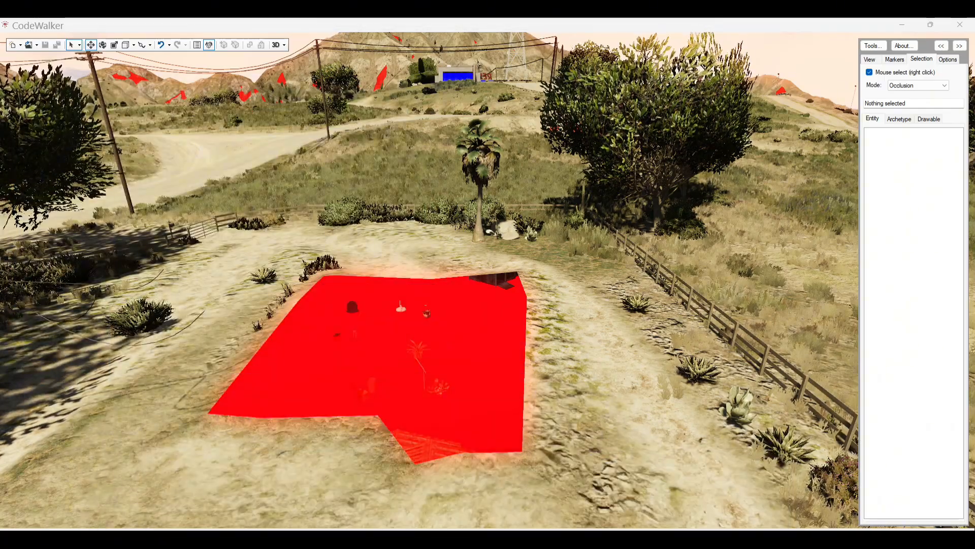
drag(539, 311, 7, 265)
key(s)
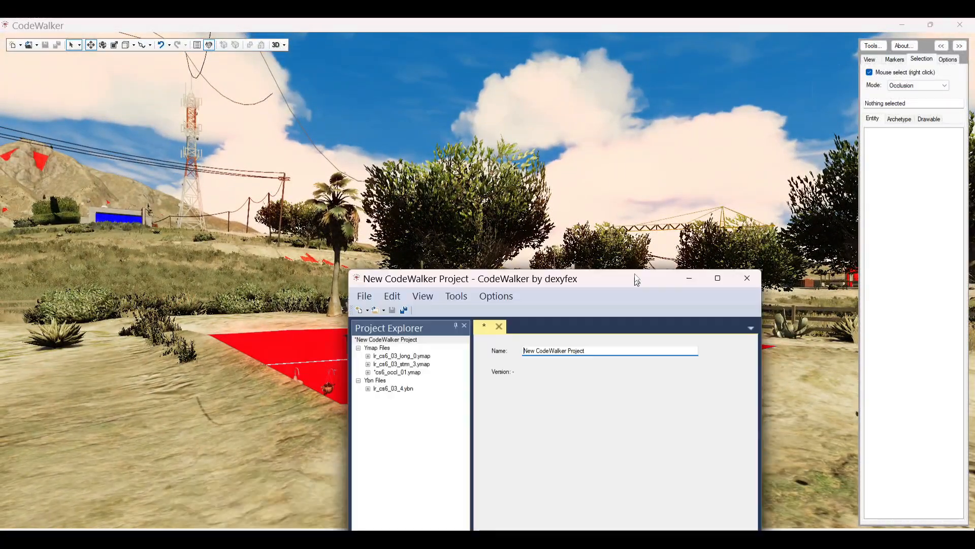
drag(635, 276, 421, 130)
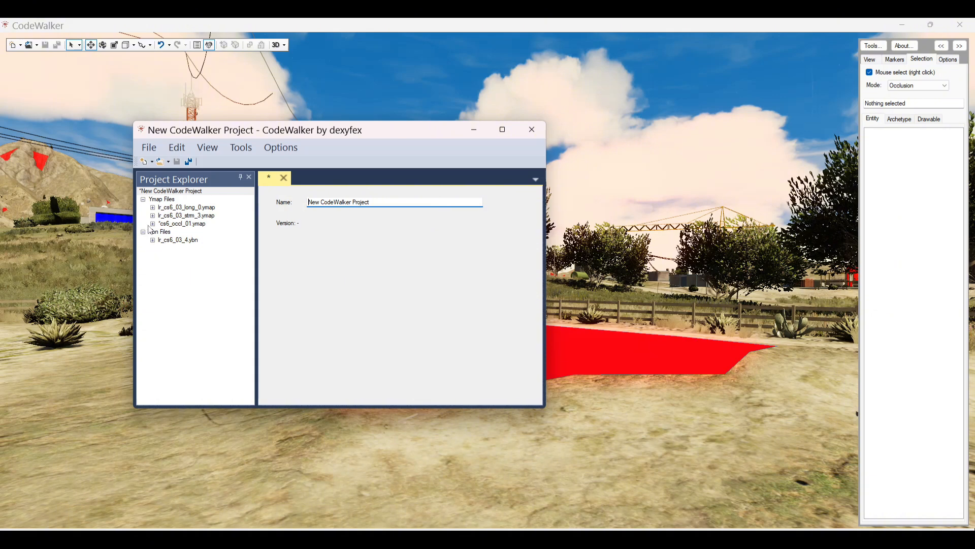
click(177, 224)
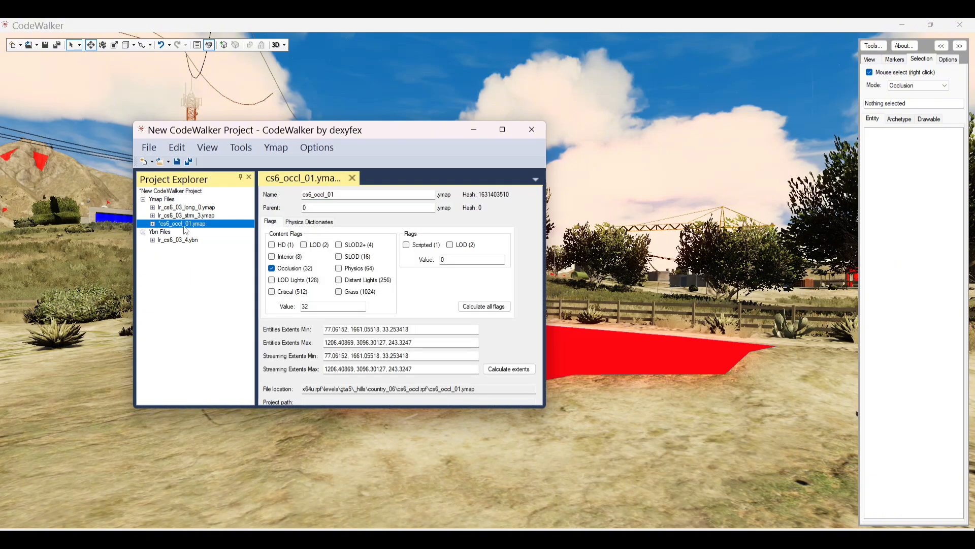
click(177, 163)
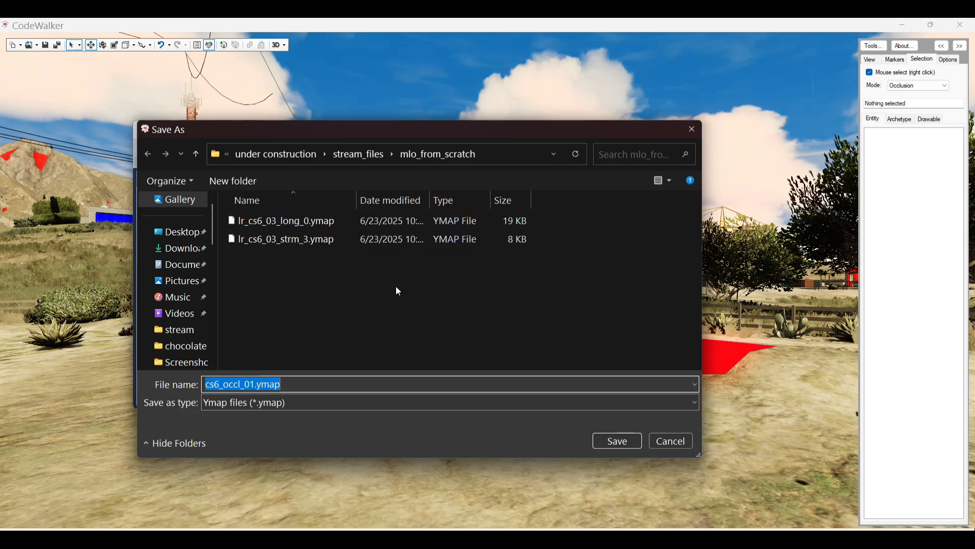
click(617, 442)
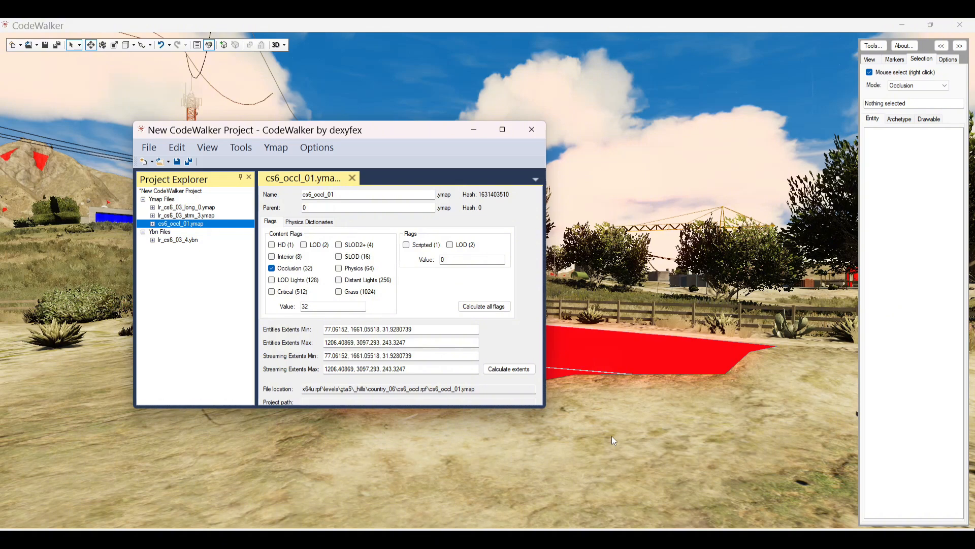
- Close the project window without saving the project, and switch the mouse selection mode away from Occlusion
click(534, 135)
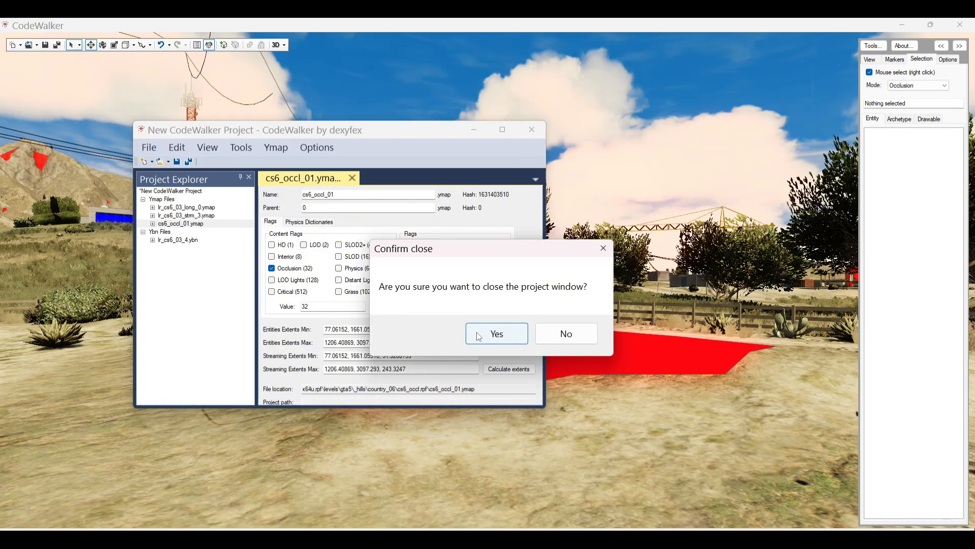
click(493, 336)
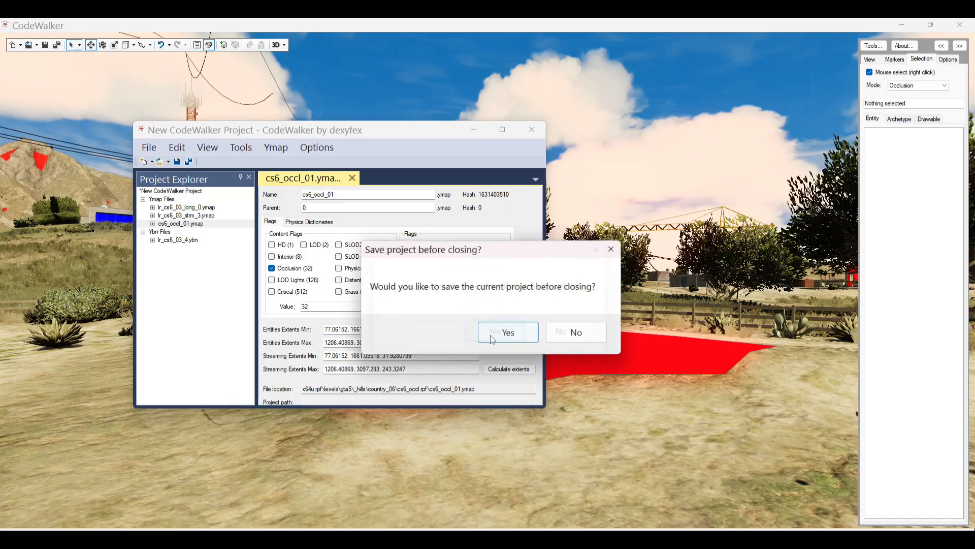
click(589, 337)
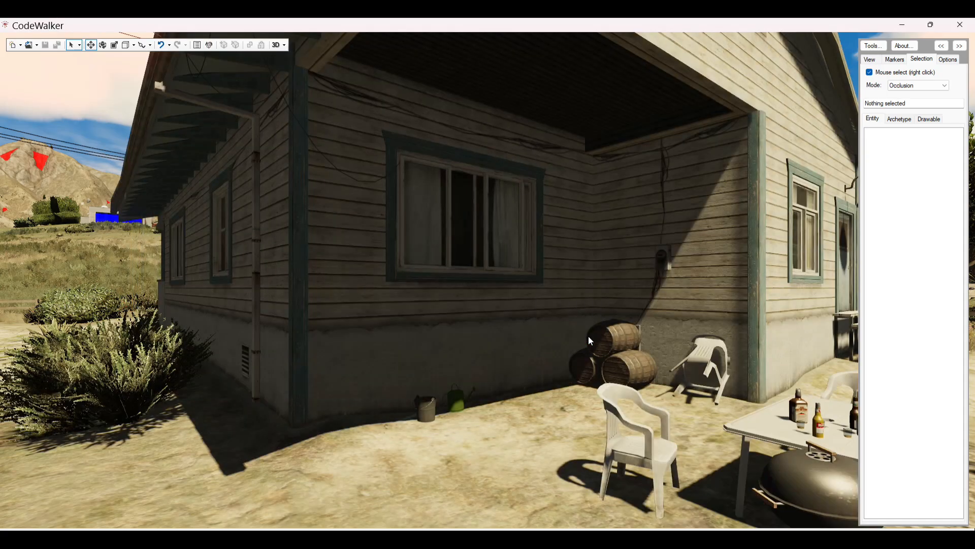
drag(401, 261, 251, 170)
click(926, 85)
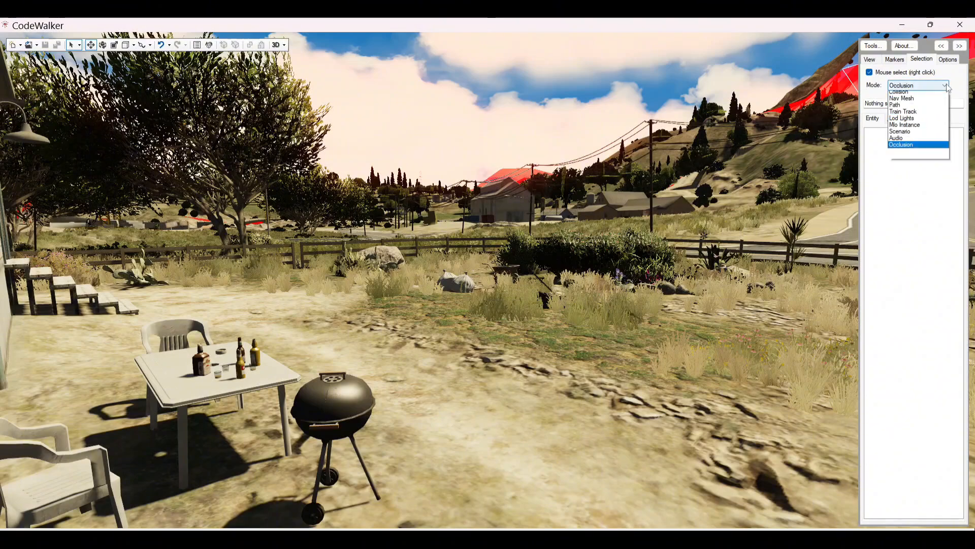
click(921, 94)
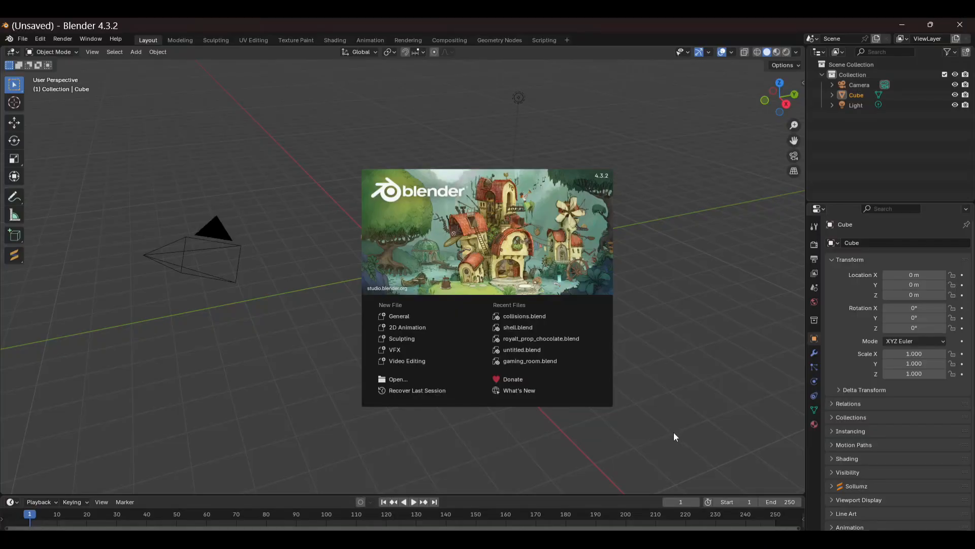
- Switch to Blender, dismiss the splash screen, and delete the default camera, cube and light
click(679, 420)
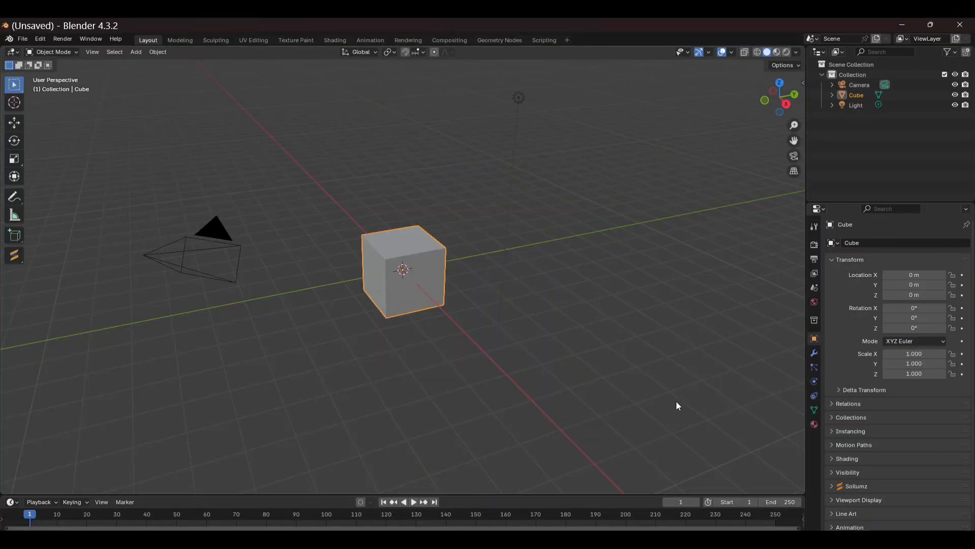
key(a)
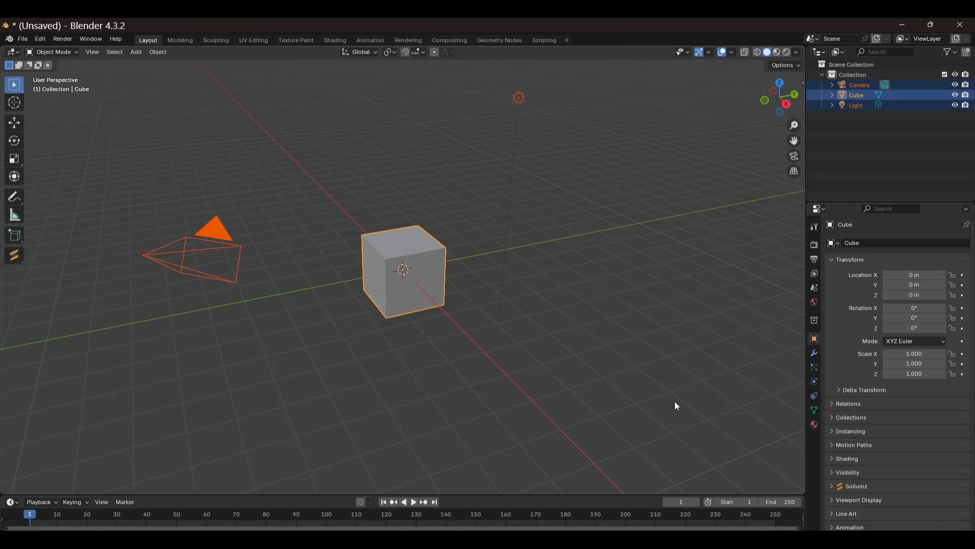
key(Delete)
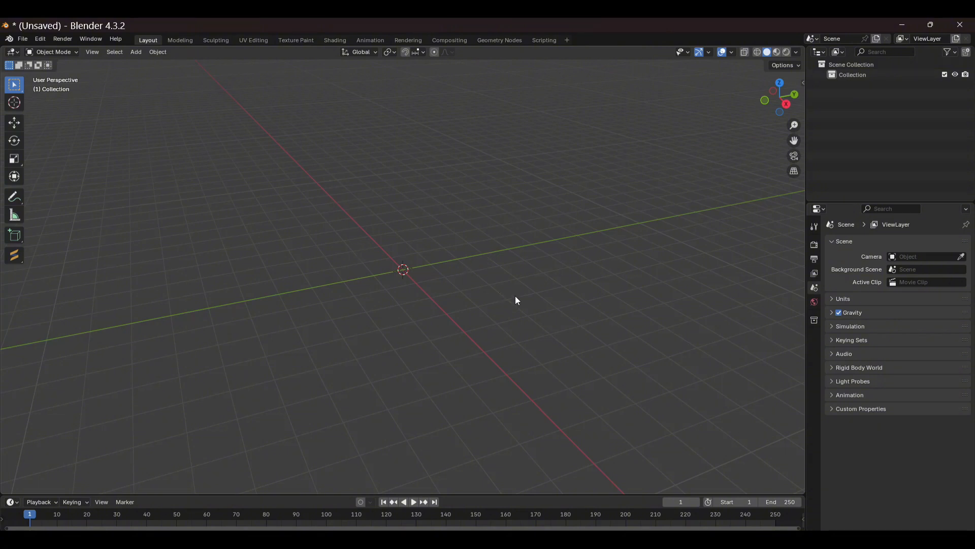
drag(515, 296, 462, 298)
middle_drag(514, 307, 525, 229)
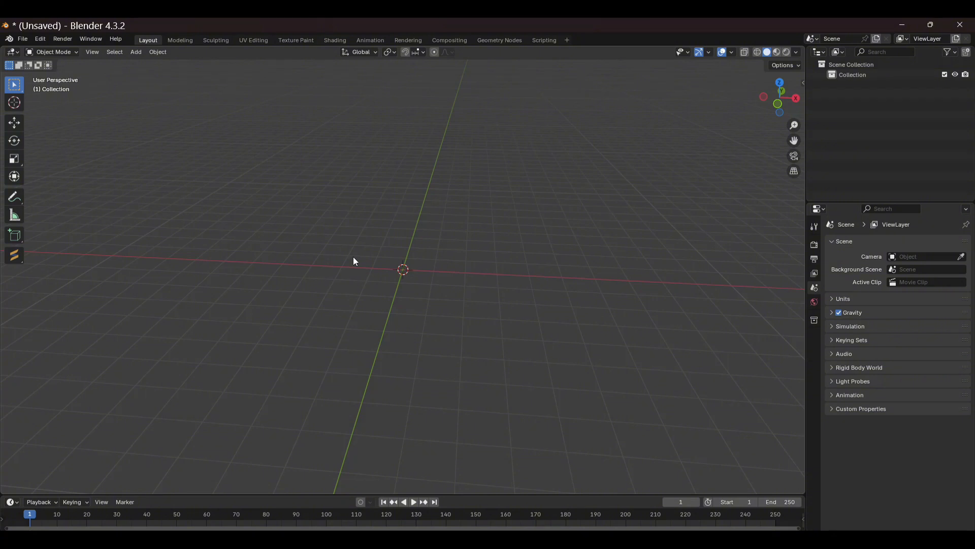
mouse_move(422, 290)
middle_down()
mouse_move(416, 281)
mouse_move(422, 290)
mouse_move(439, 281)
middle_up()
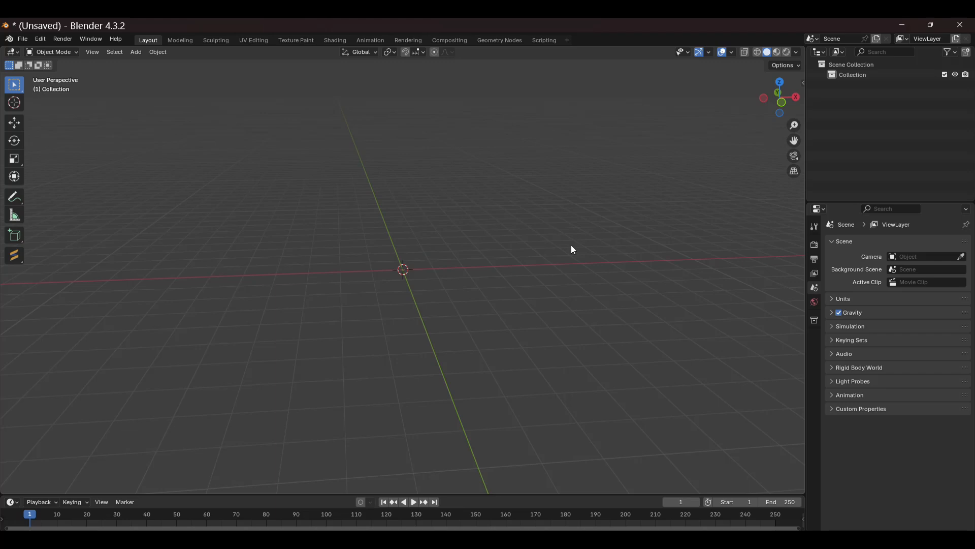
middle_drag(549, 272, 484, 261)
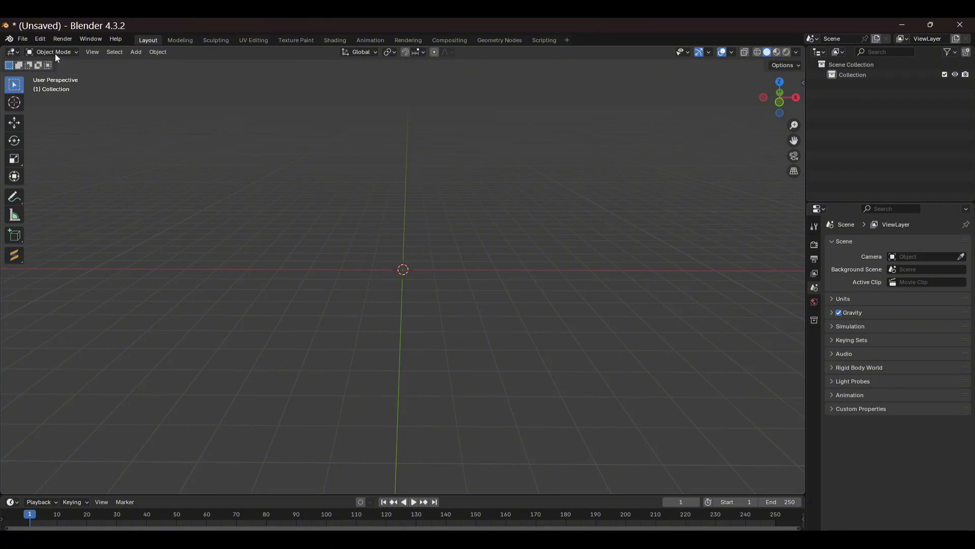
- Import the human reference model as a Wavefront OBJ from the mlo creation folder
click(23, 39)
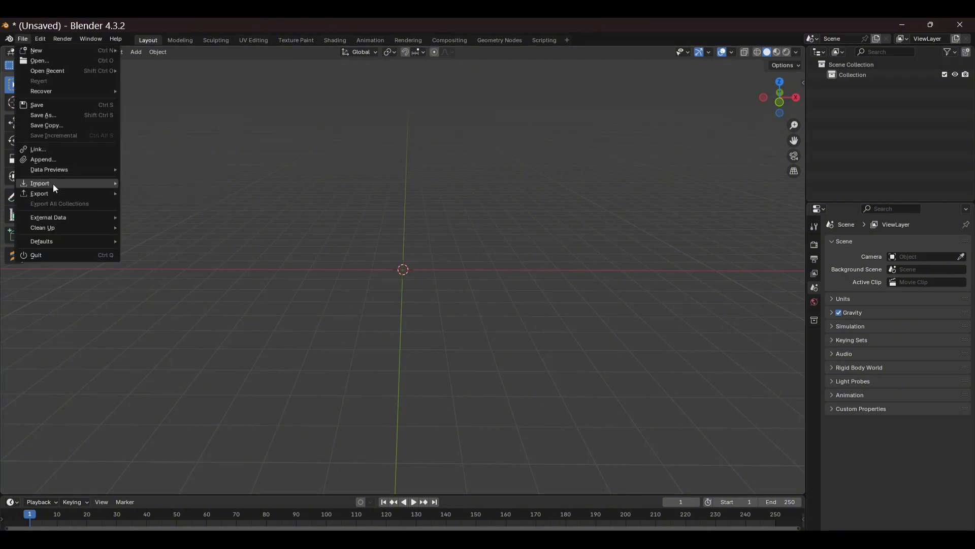
mouse_move(53, 183)
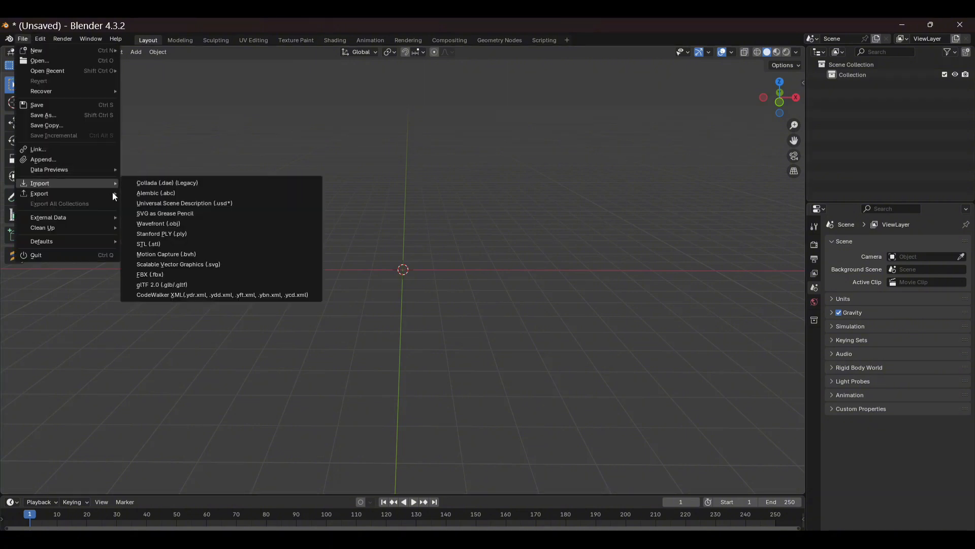
click(159, 224)
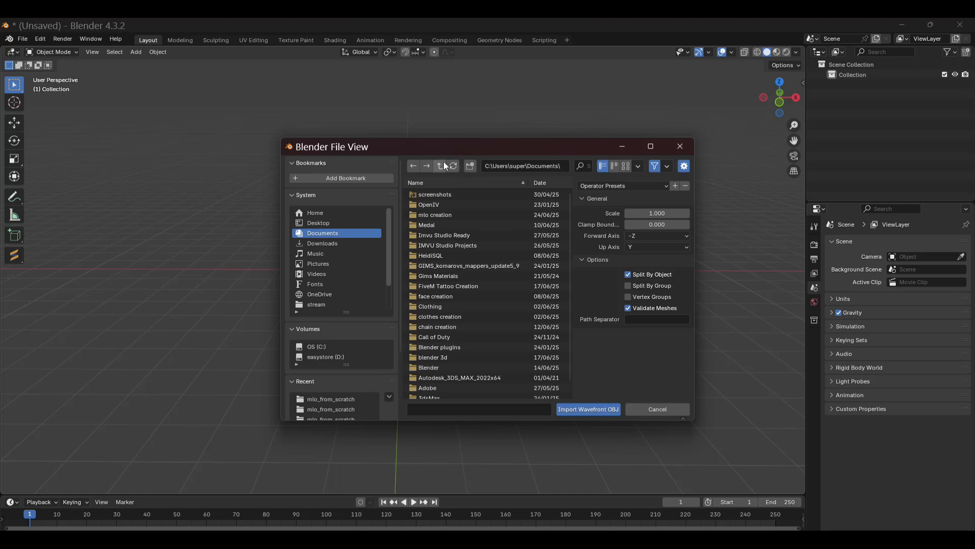
double_click(432, 215)
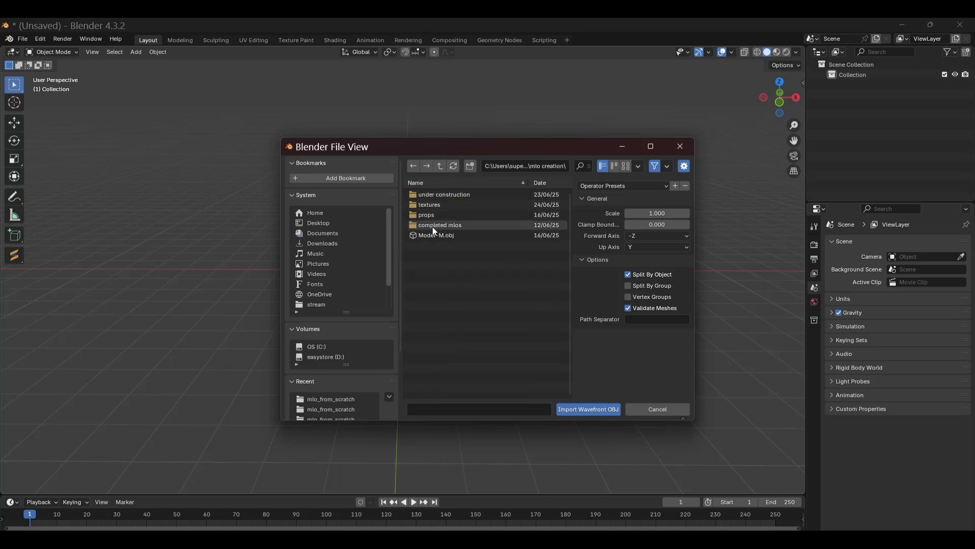
double_click(436, 236)
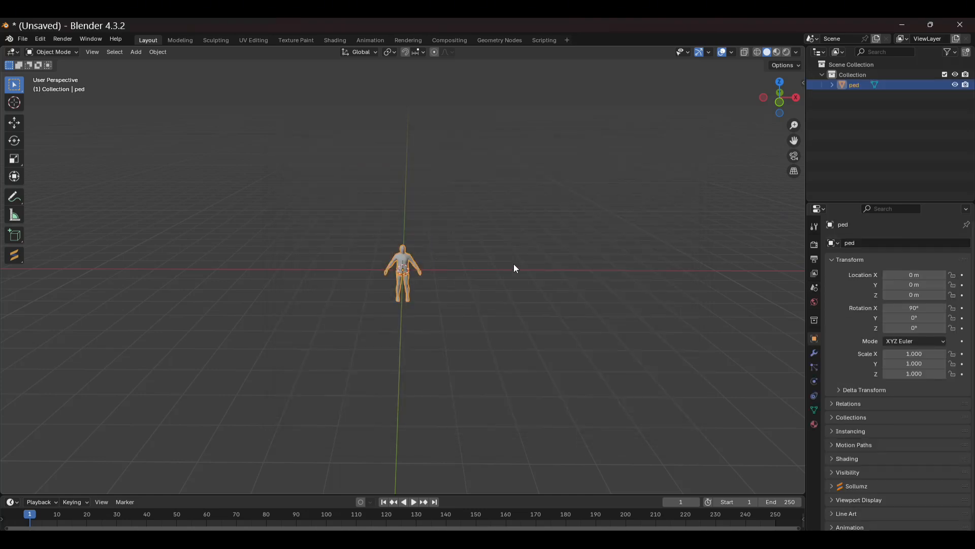
- Move the ped model along the Y axis to about -5.45 m and deselect it
middle_drag(611, 261, 517, 255)
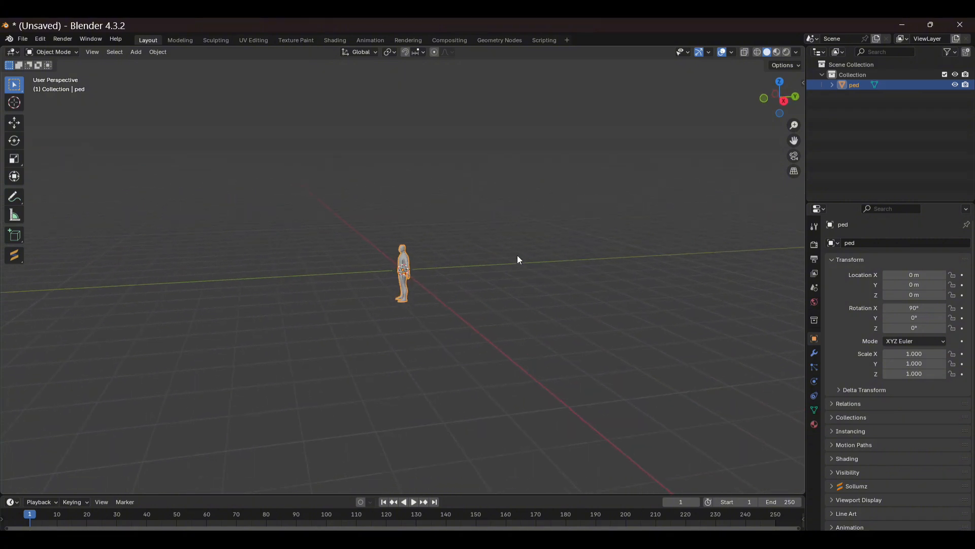
click(15, 122)
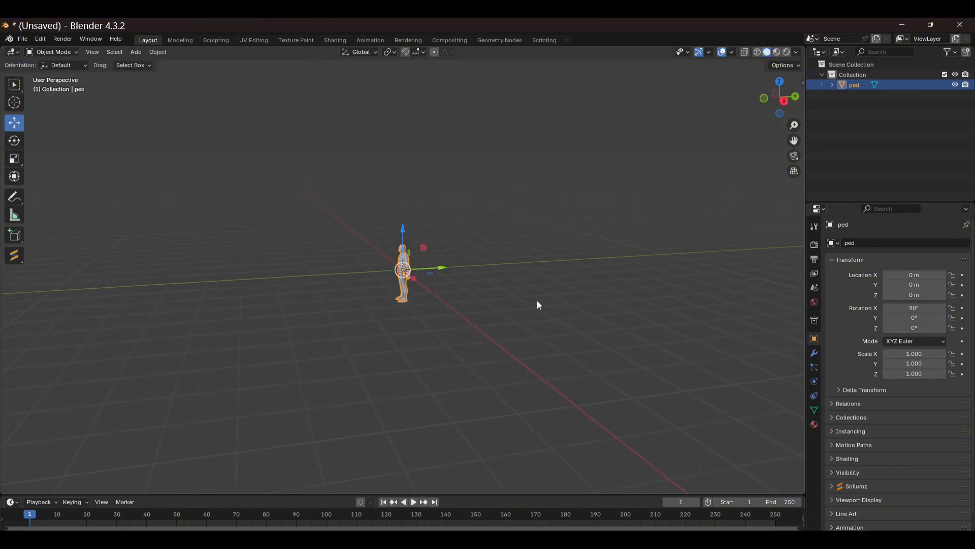
drag(448, 273, 272, 279)
middle_drag(322, 329, 430, 330)
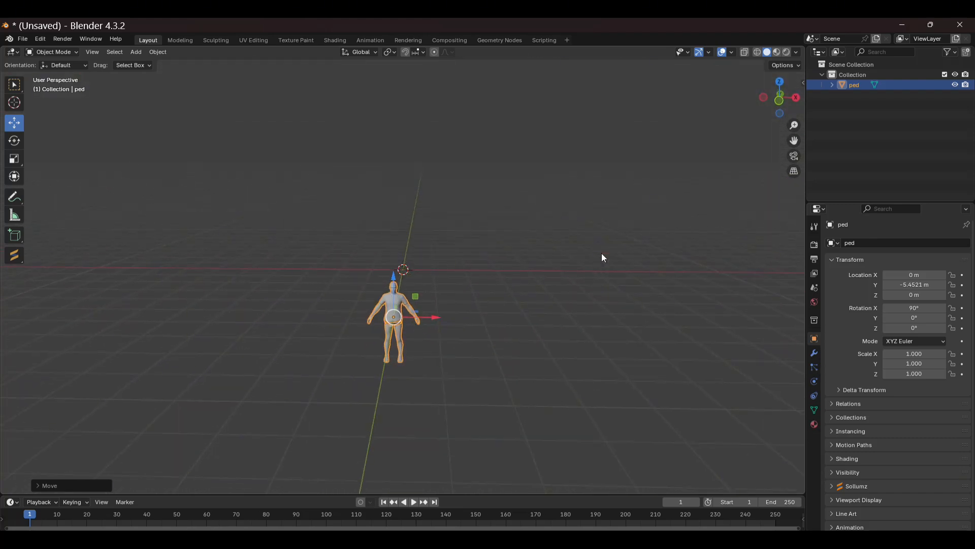
click(562, 247)
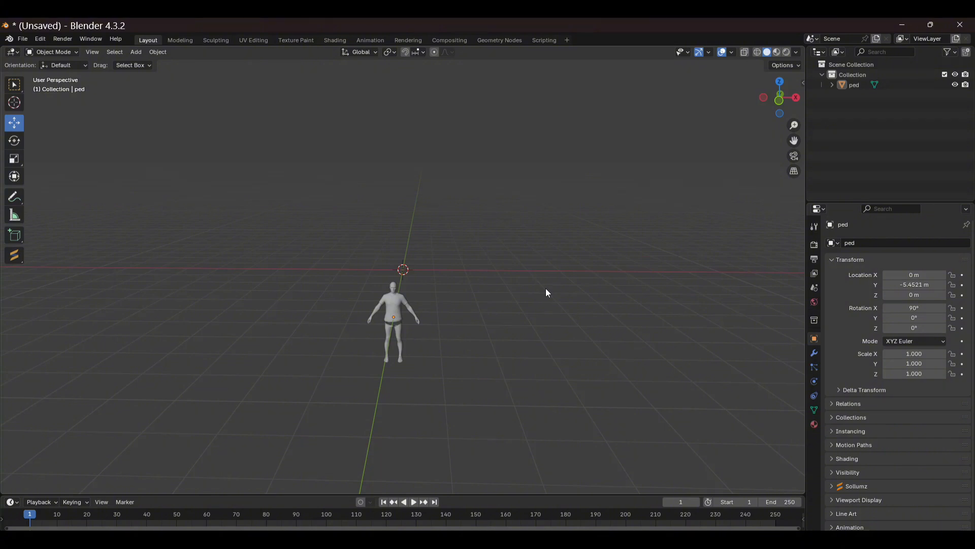
- Add a cube mesh at the world origin and compare it with the ped from the side
key(shift+a)
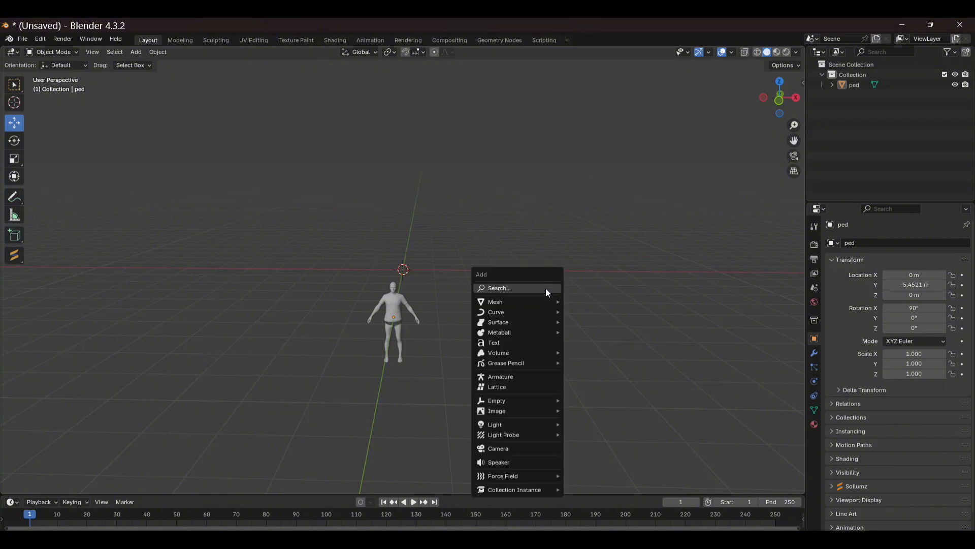
mouse_move(521, 303)
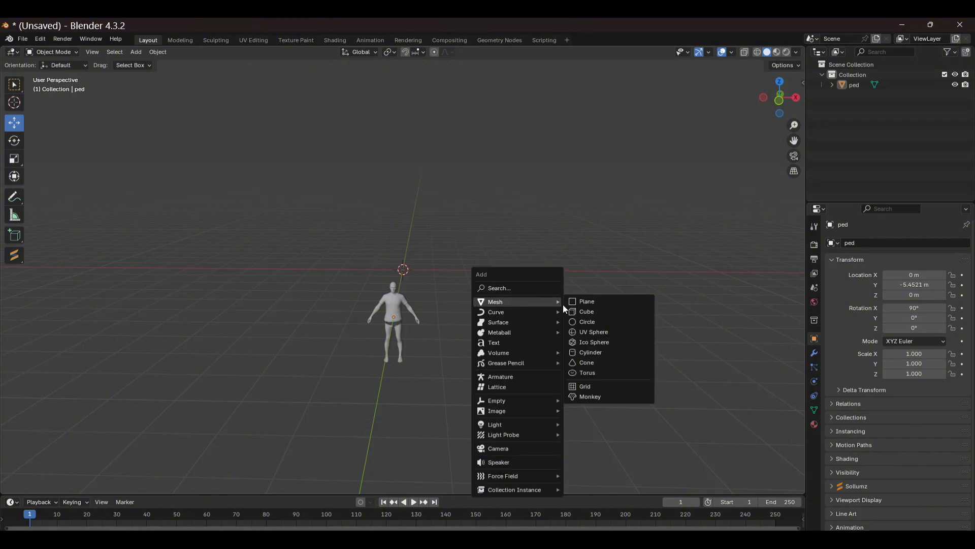
click(588, 311)
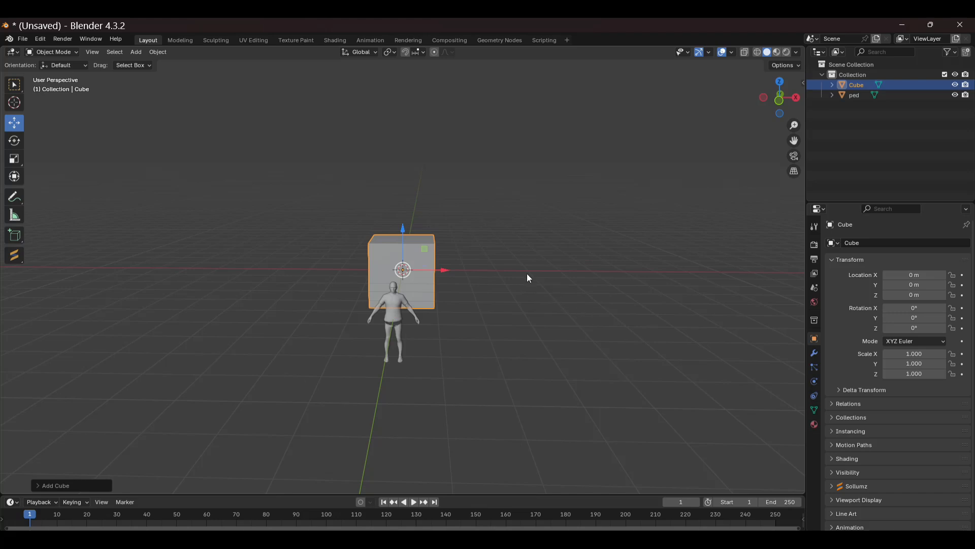
mouse_move(577, 233)
middle_down()
mouse_move(535, 265)
mouse_move(481, 266)
mouse_move(511, 220)
mouse_move(571, 245)
mouse_move(576, 236)
middle_up()
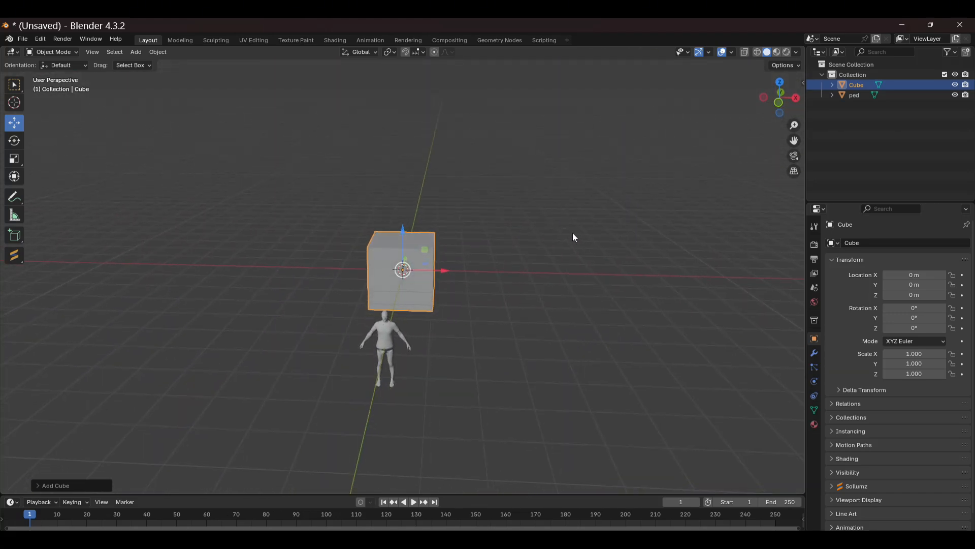
key(KP_3)
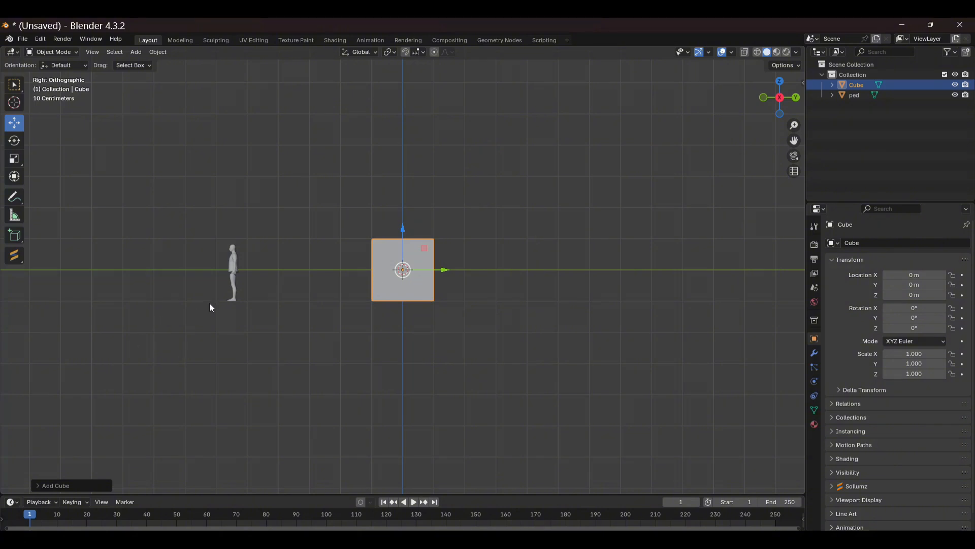
middle_drag(250, 313, 345, 339)
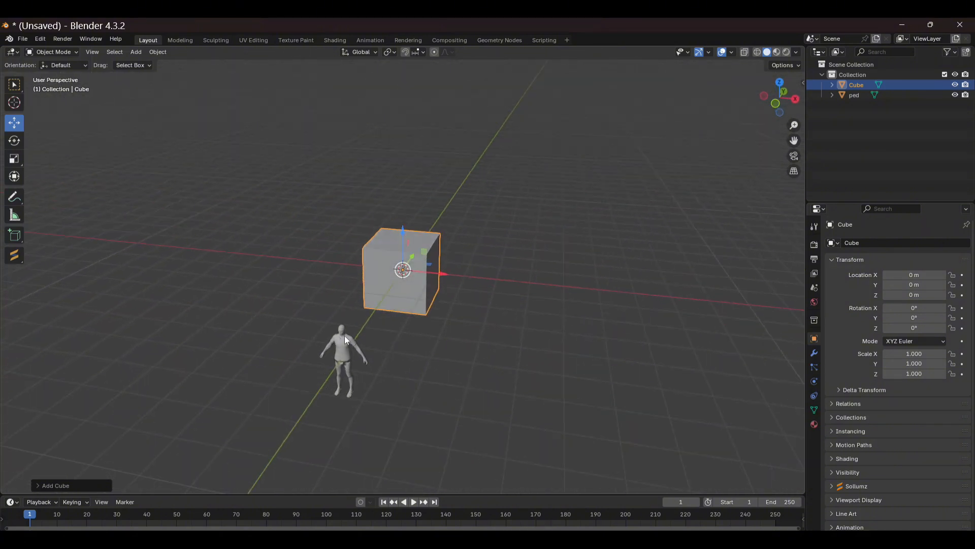
- Place the ped beside the cube at about X 1.68 m, Y 0.91 m and rotate it about 92° around Z
click(340, 357)
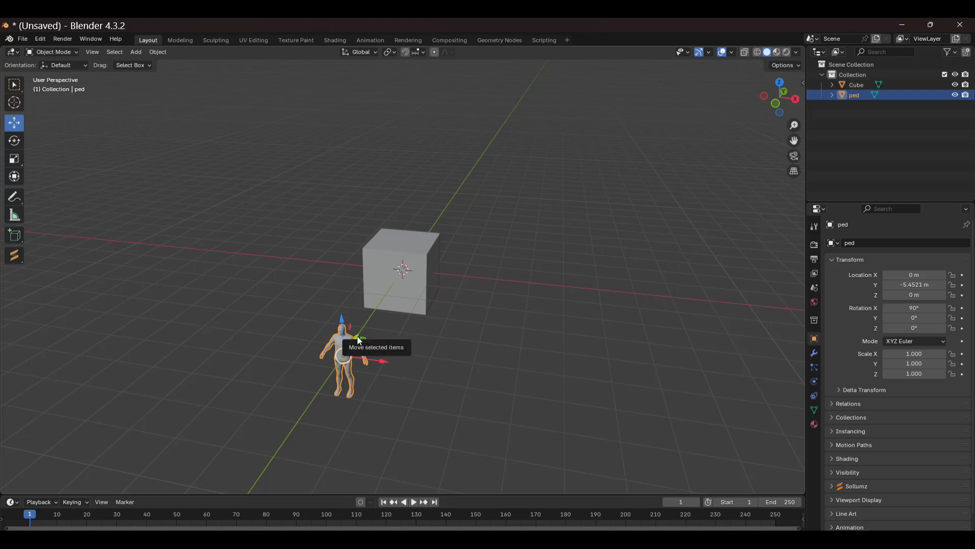
drag(359, 339, 486, 300)
click(17, 142)
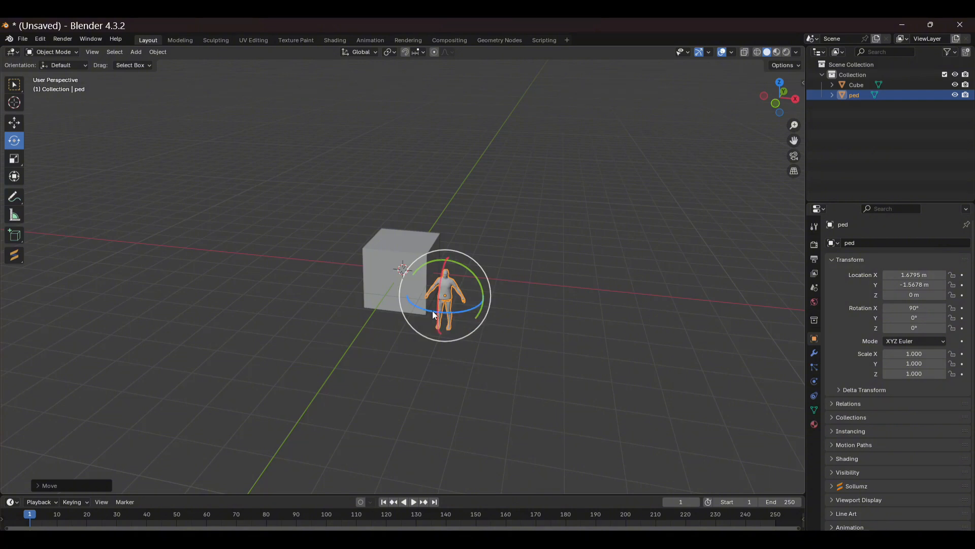
drag(431, 309, 475, 315)
click(16, 123)
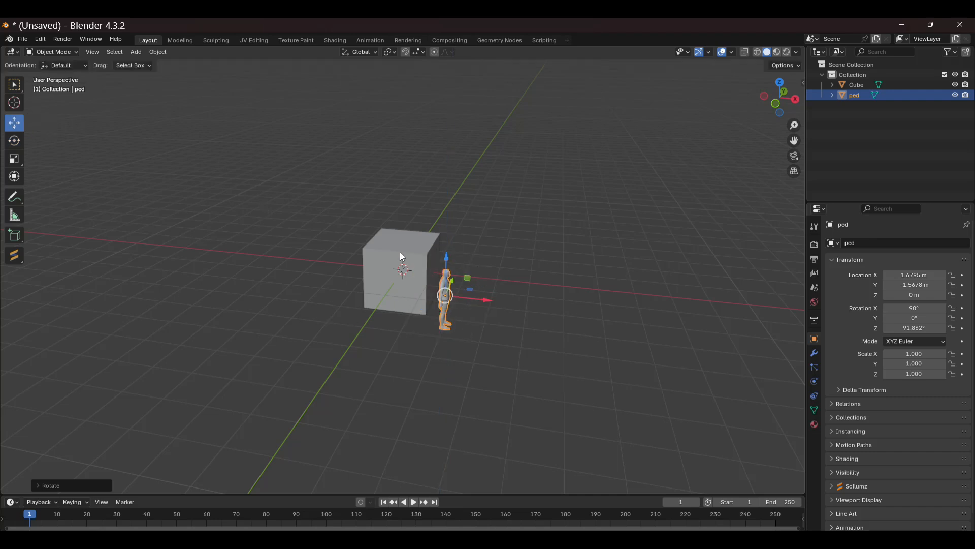
drag(452, 282, 470, 254)
- Raise the cube along Z to about 1.05 m so its base sits near ground level
middle_drag(645, 275, 549, 286)
key(KP_3)
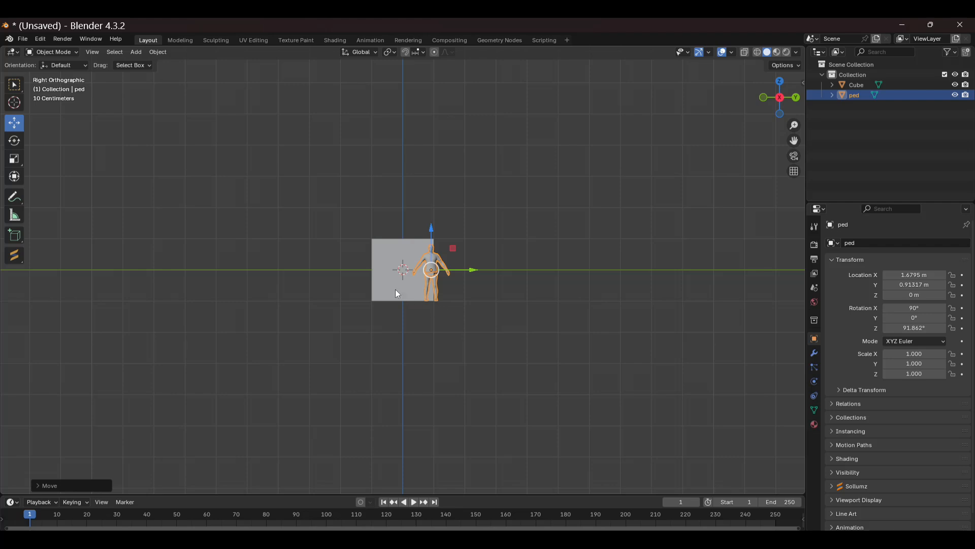
click(373, 259)
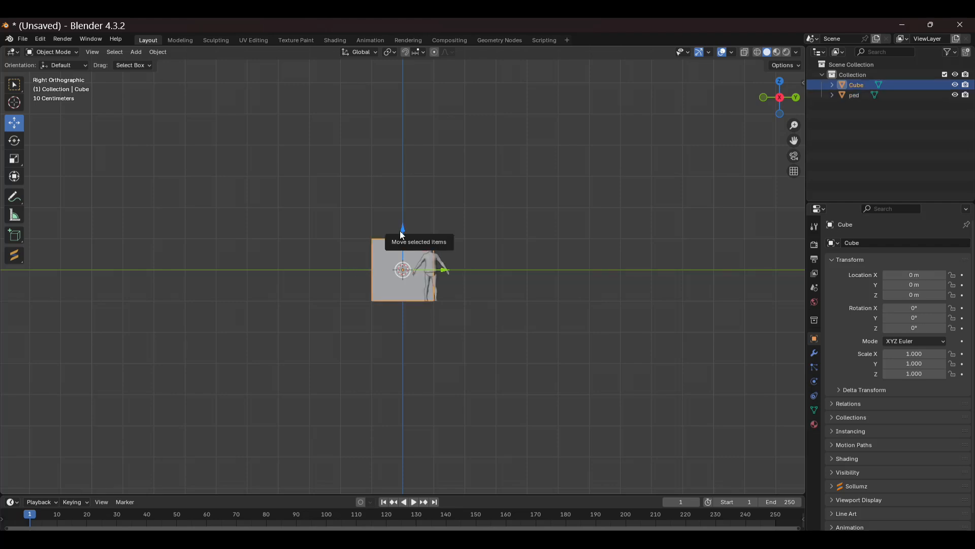
drag(404, 228, 413, 194)
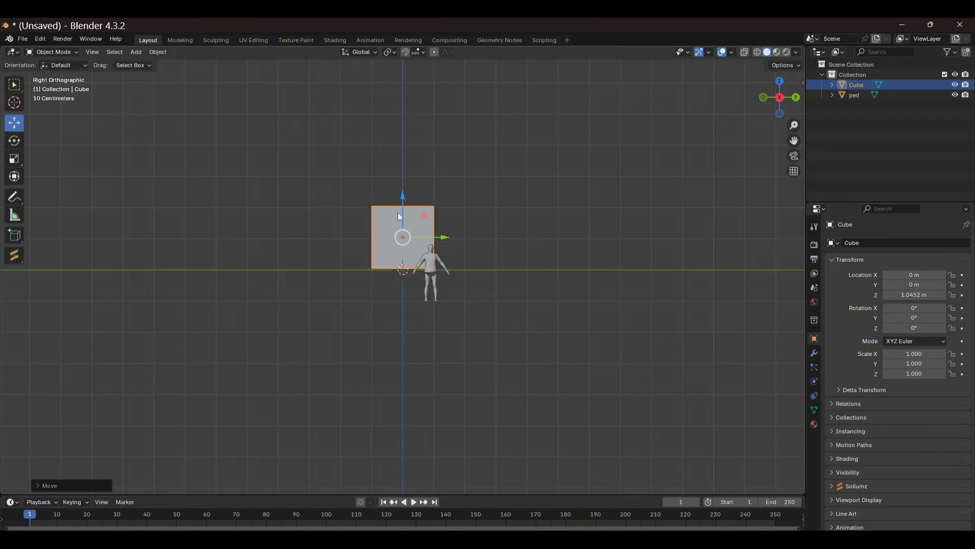
- Centre the ped in front of the cube at about Y 0 m, raise it to about Z 1.05 m, and deselect it
click(431, 266)
drag(472, 270, 444, 264)
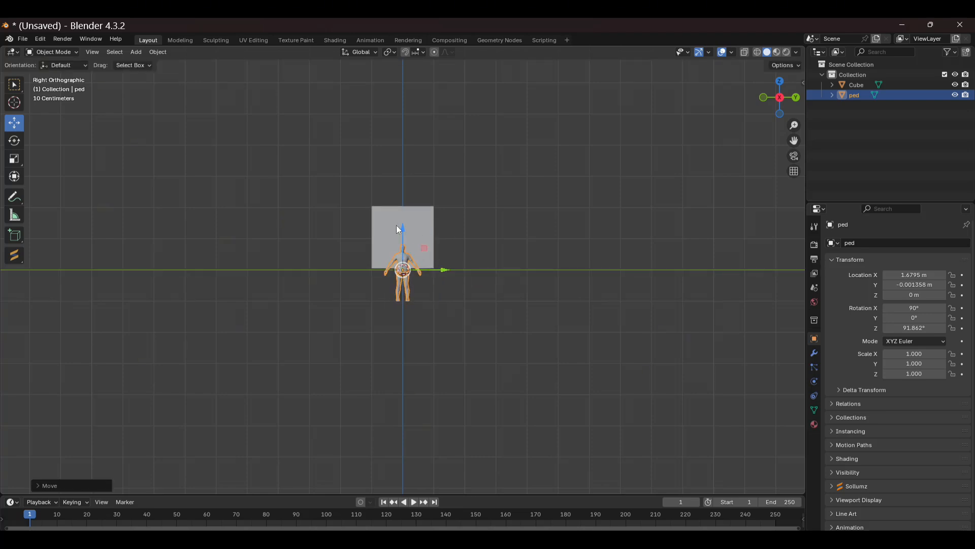
drag(399, 229, 406, 193)
click(503, 264)
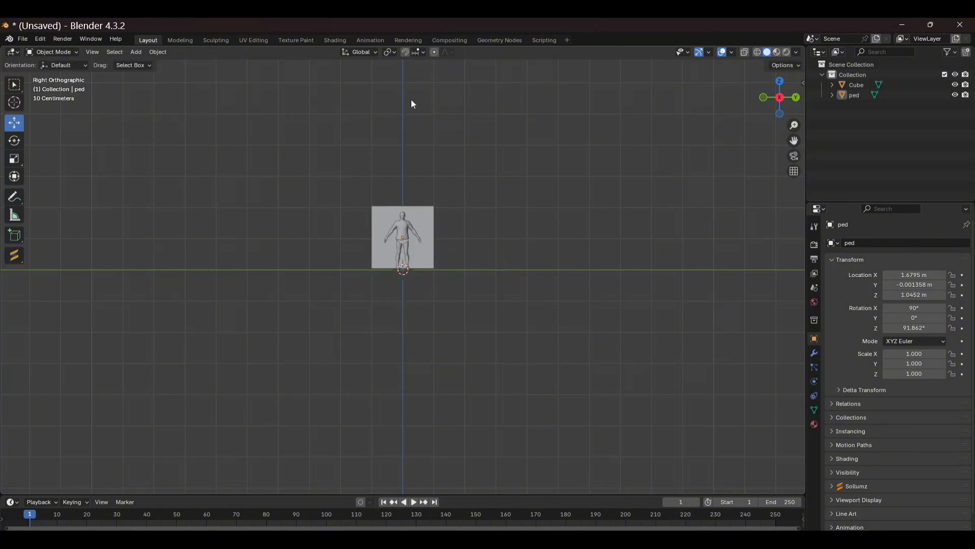
middle_drag(562, 278, 524, 281)
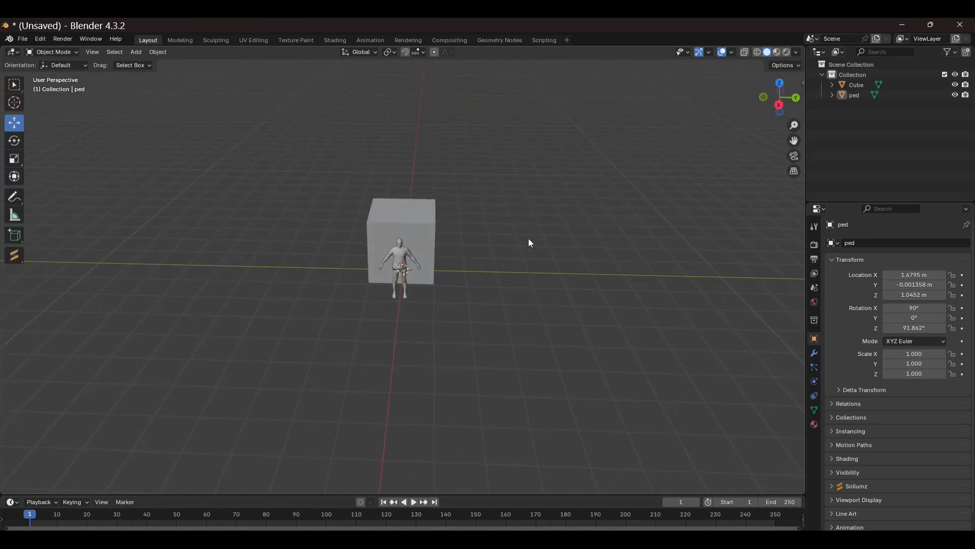
middle_drag(529, 242, 546, 233)
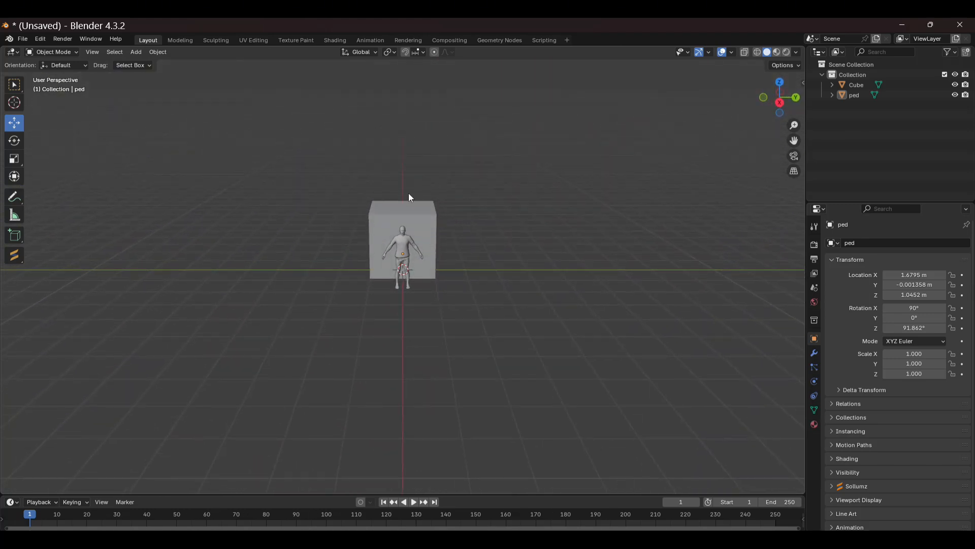
click(76, 53)
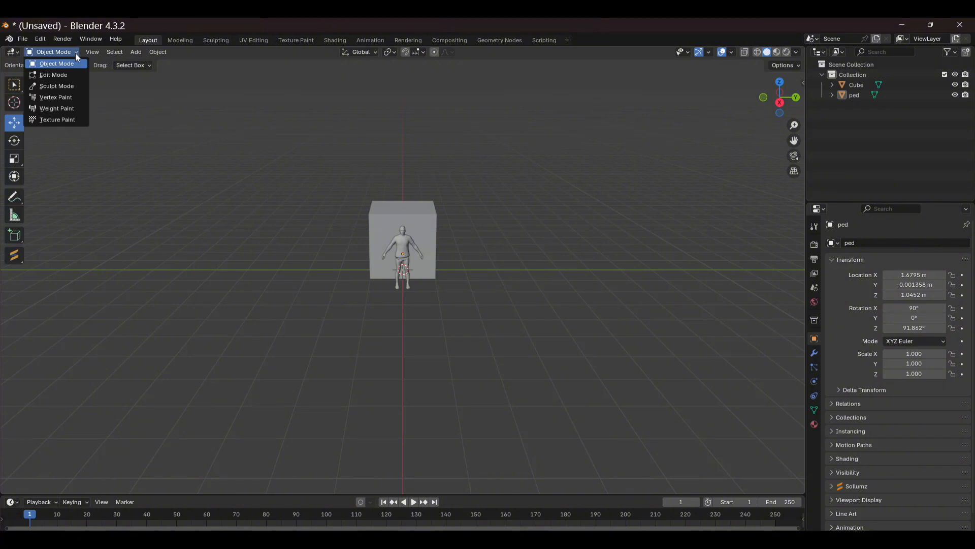
click(62, 75)
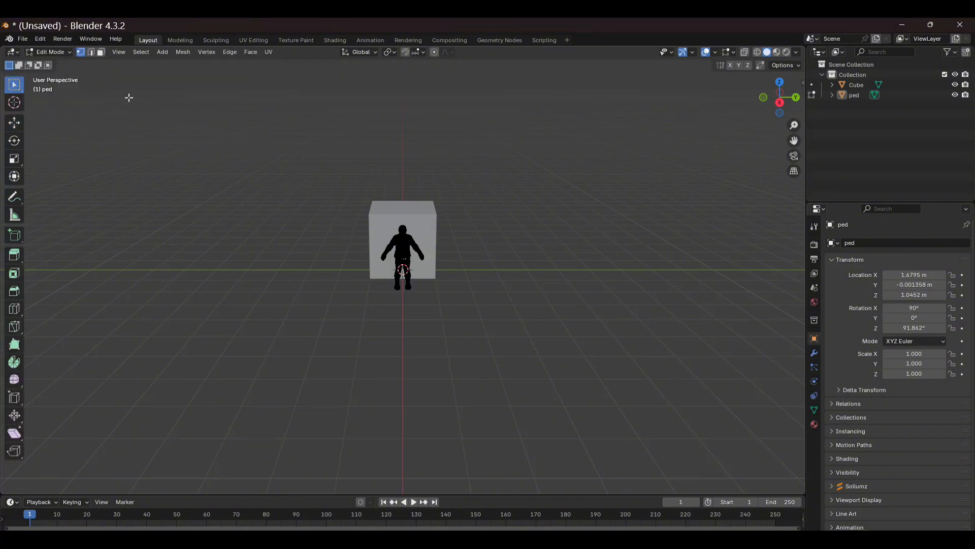
click(64, 53)
click(58, 62)
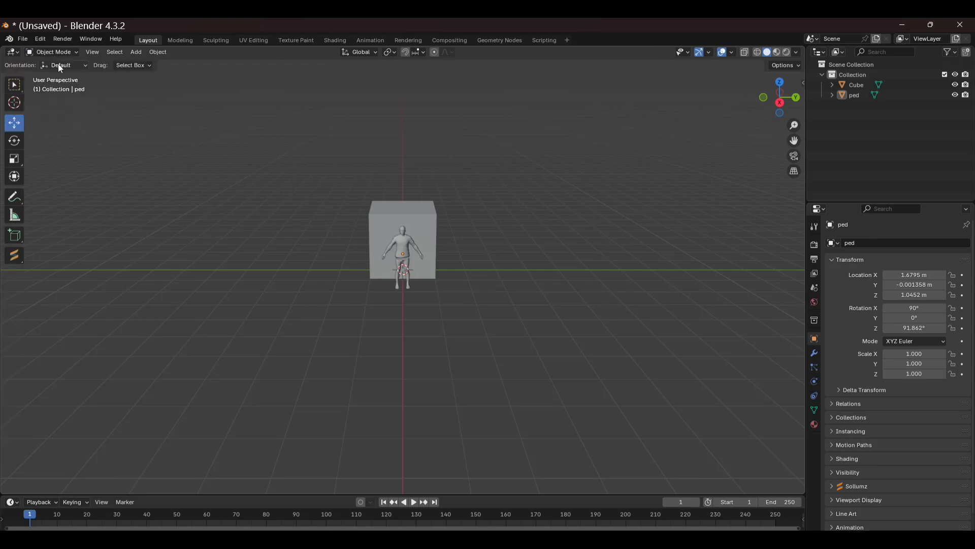
- Open the cube's mesh in Edit Mode, deselect all its geometry, and set the selection mode to faces
click(422, 222)
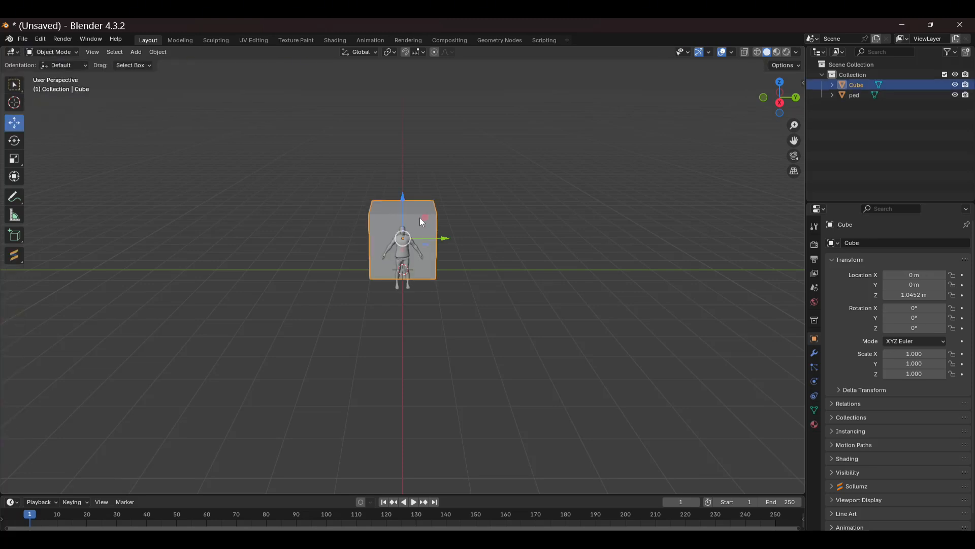
click(76, 53)
click(54, 74)
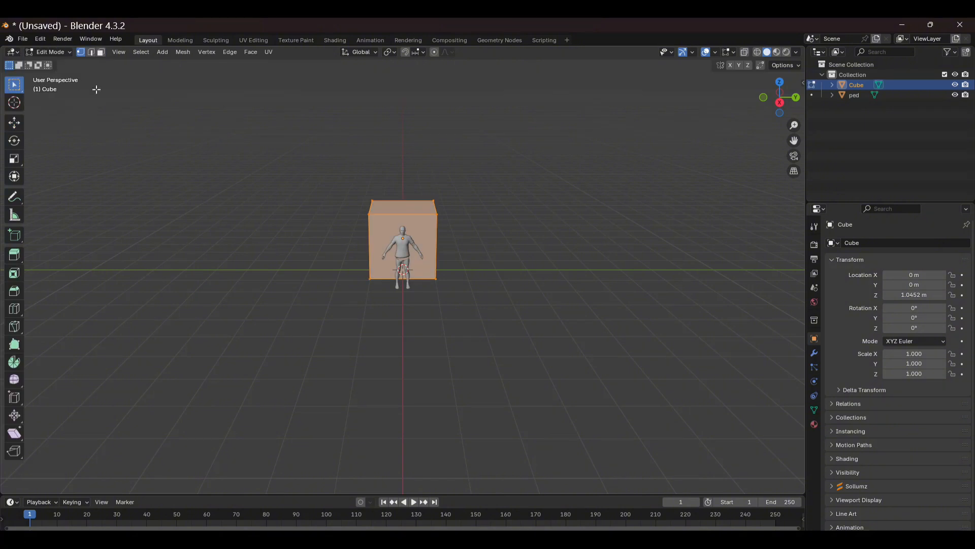
middle_drag(550, 272, 518, 283)
click(543, 250)
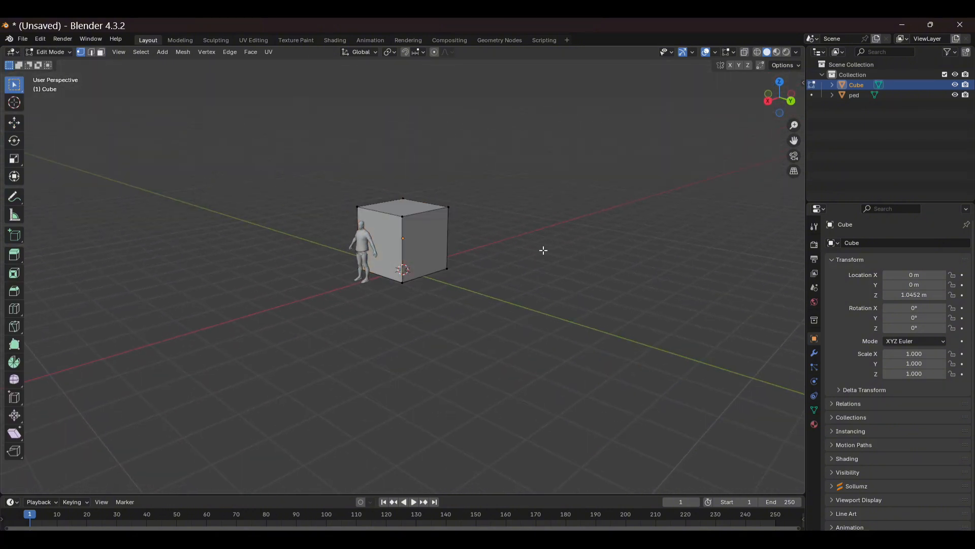
click(100, 52)
- Move the cube's positive Y side face about 4.05 m along the Y axis to lengthen the block
middle_drag(453, 401, 514, 361)
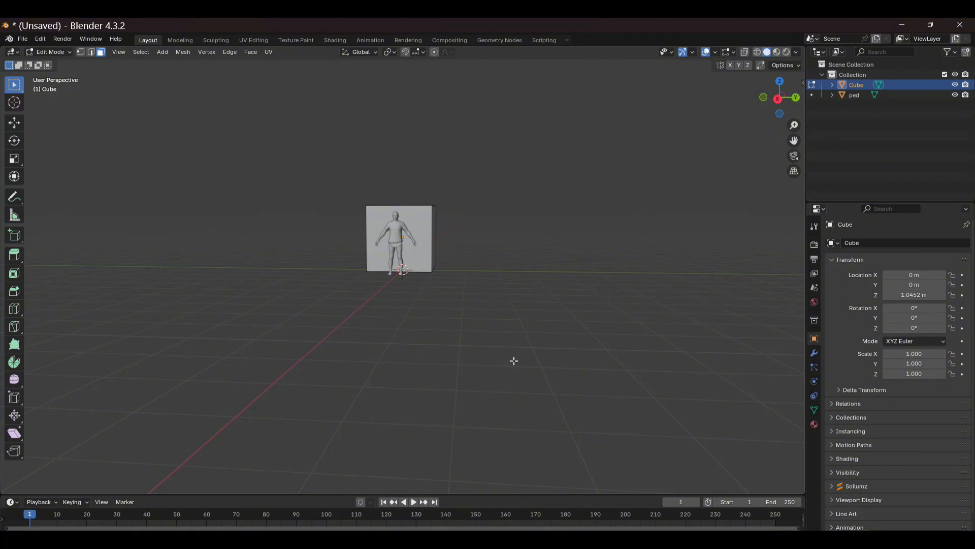
key(KP_3)
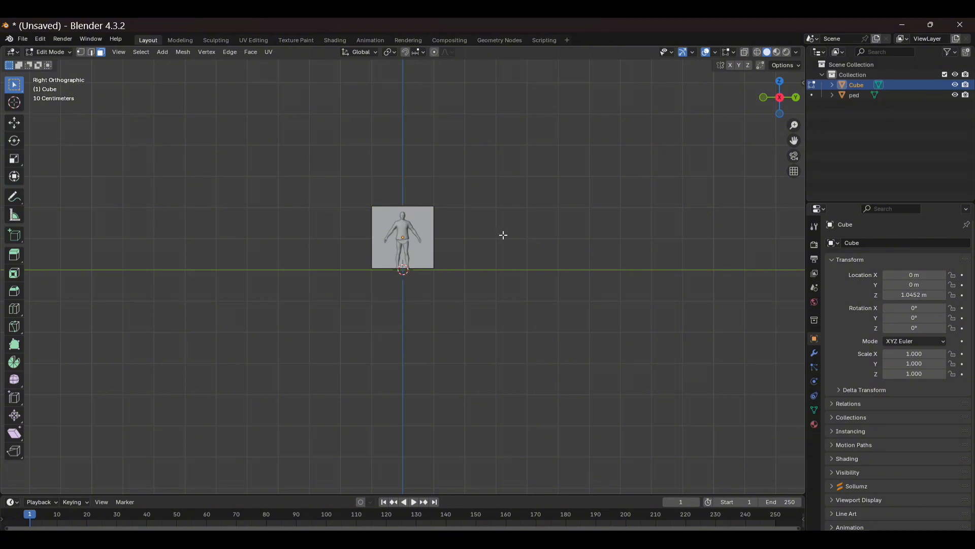
middle_drag(513, 231, 490, 284)
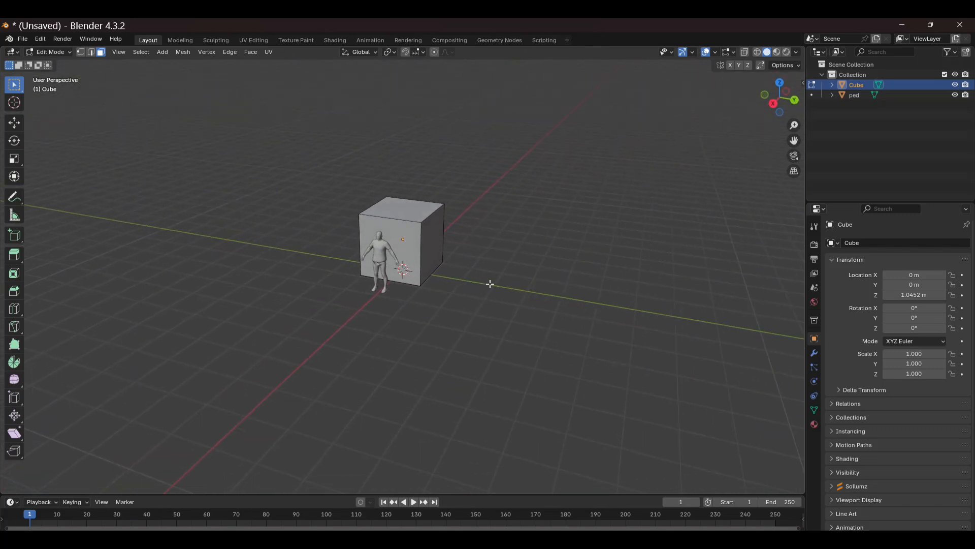
click(429, 251)
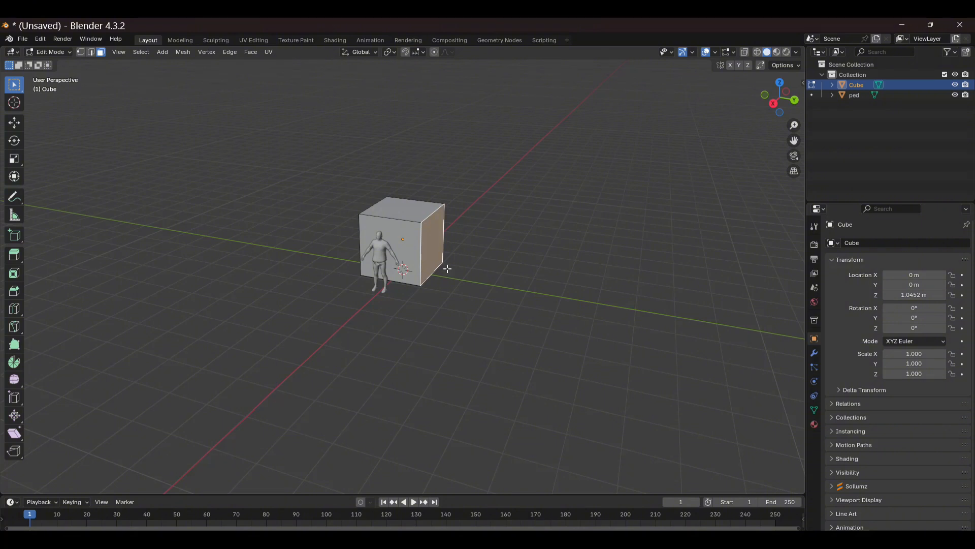
key(KP_3)
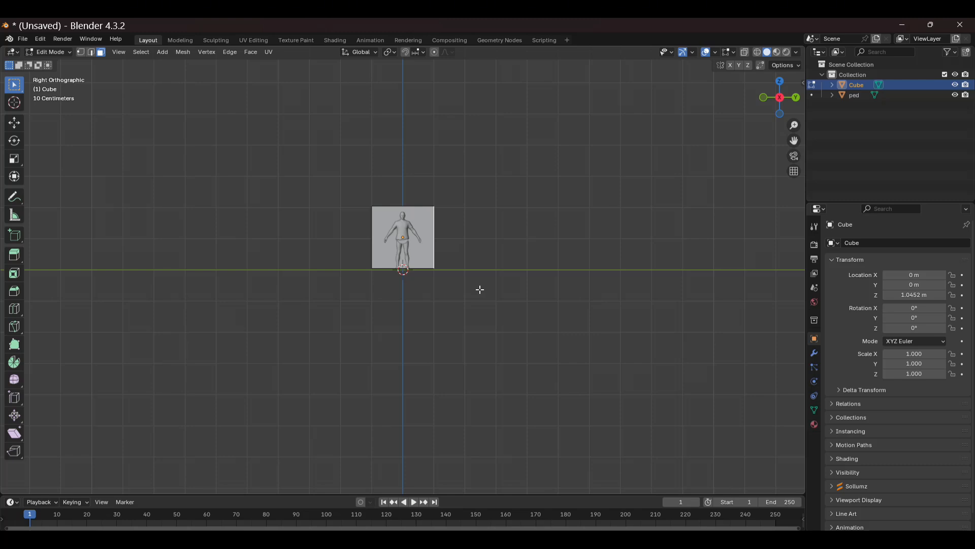
key(g)
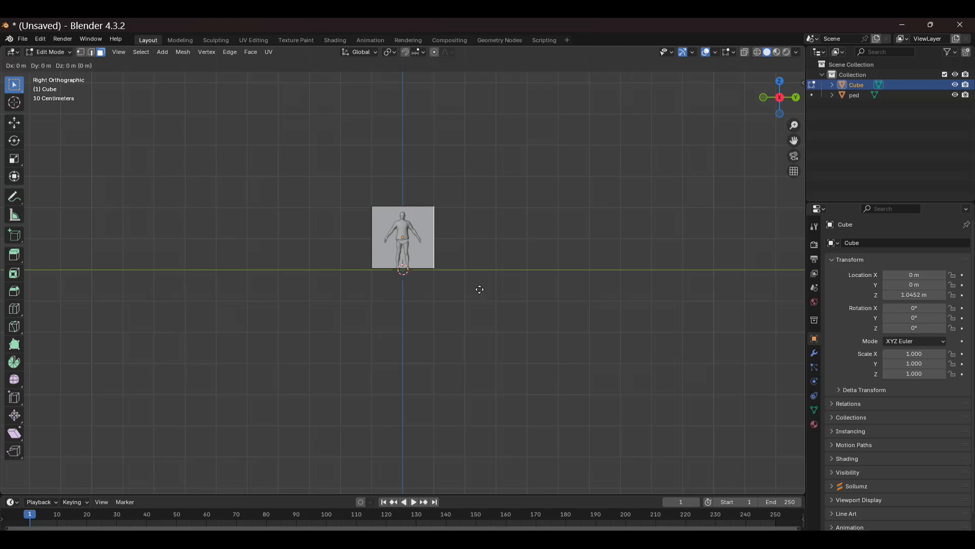
key(y)
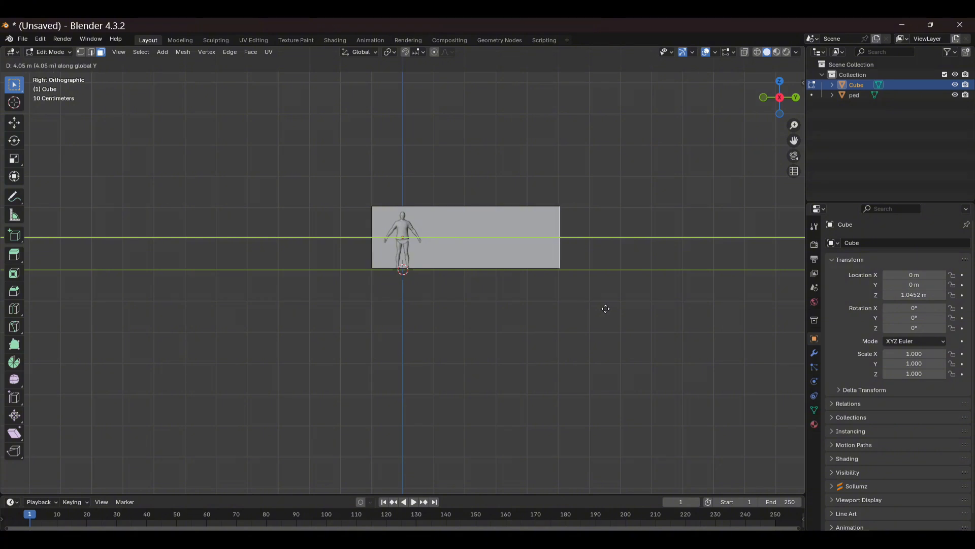
click(606, 309)
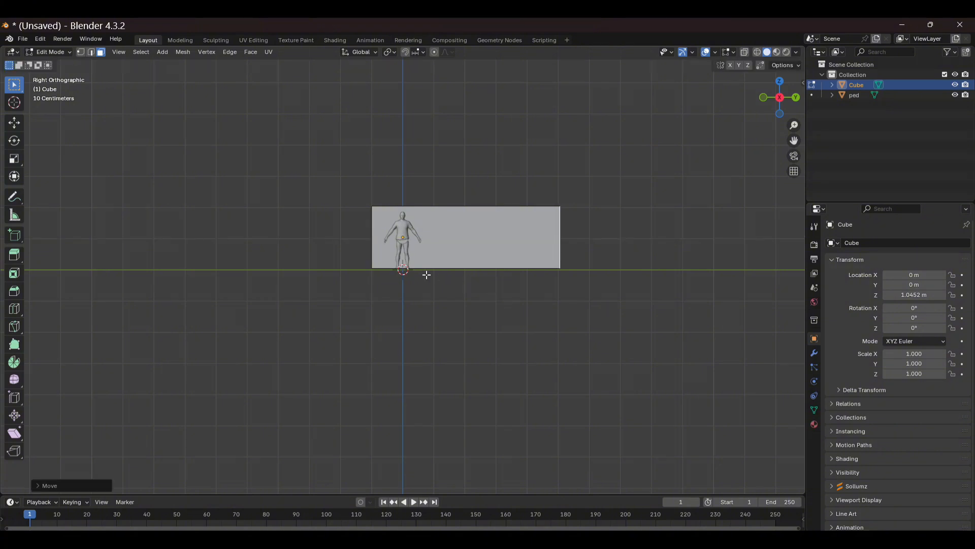
- Move the block's opposite end face about -3.9 m along the Y axis
key(KP_5)
middle_drag(304, 218, 360, 259)
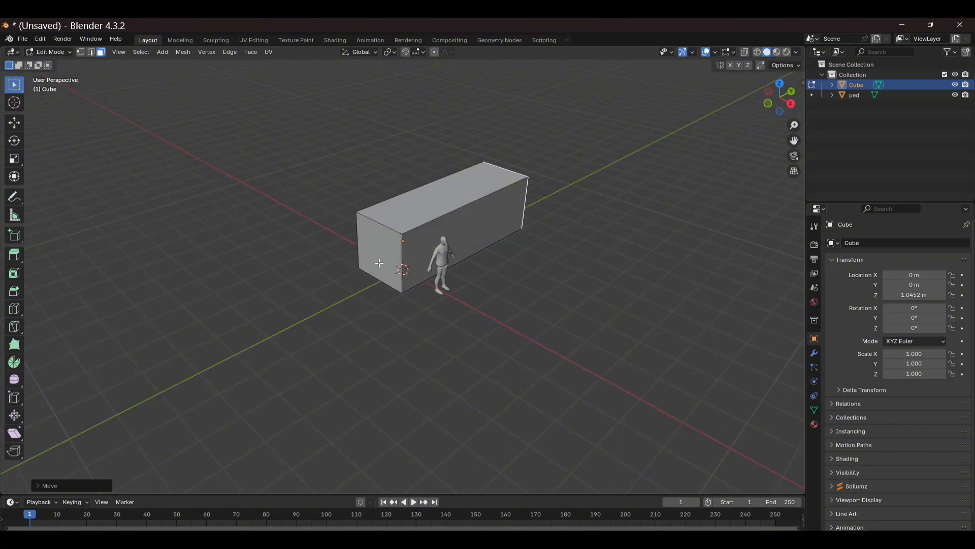
click(379, 260)
key(KP_3)
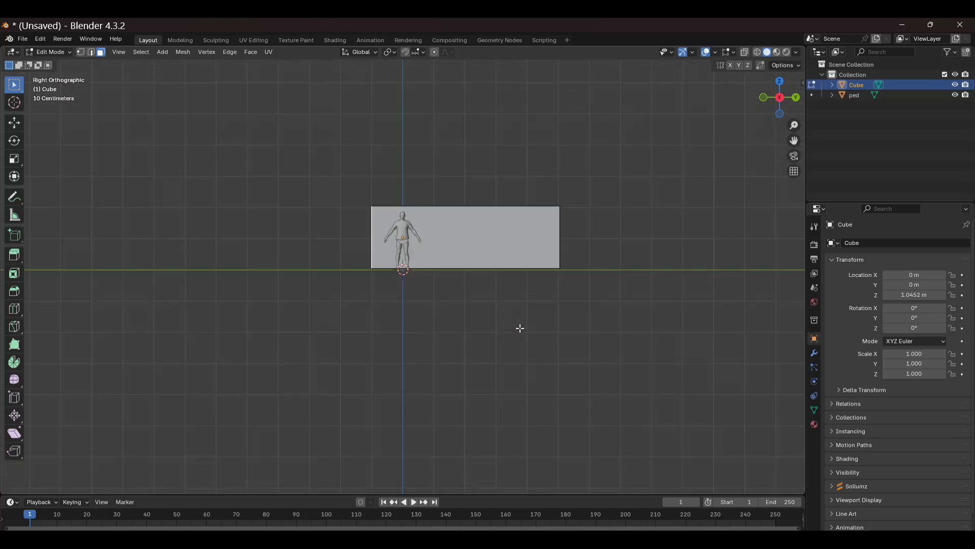
key(g)
key(y)
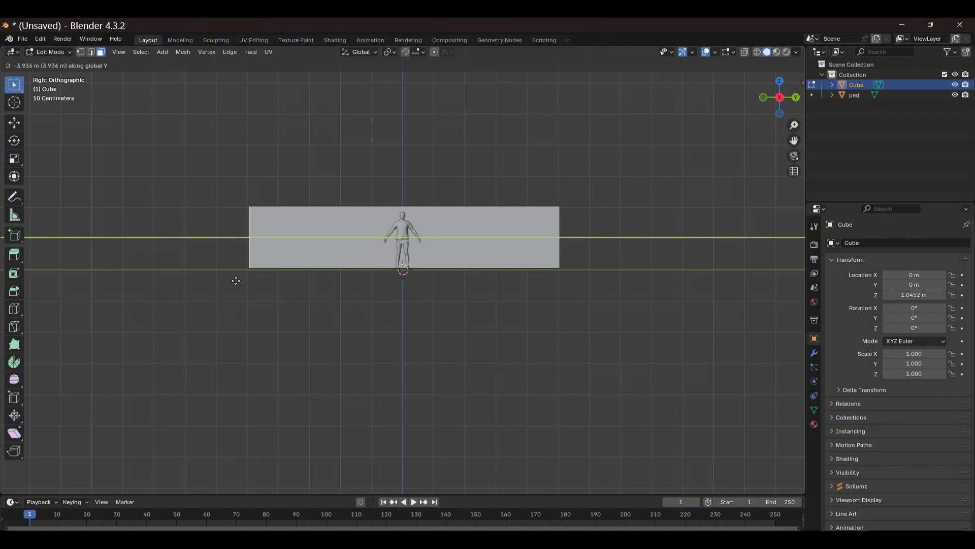
click(235, 280)
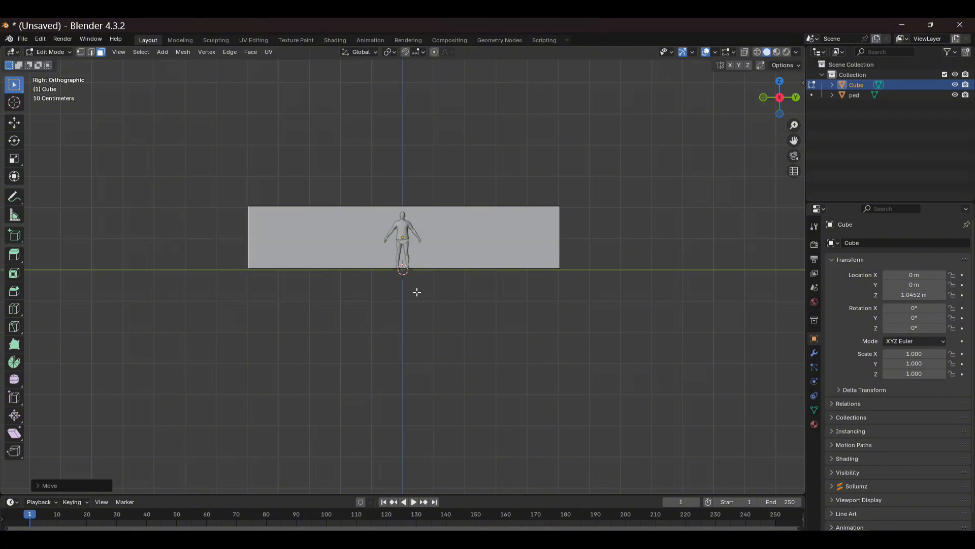
- Move the block's long face opposite the ped about -7.99 m along the X axis to deepen the building
middle_drag(685, 288, 620, 303)
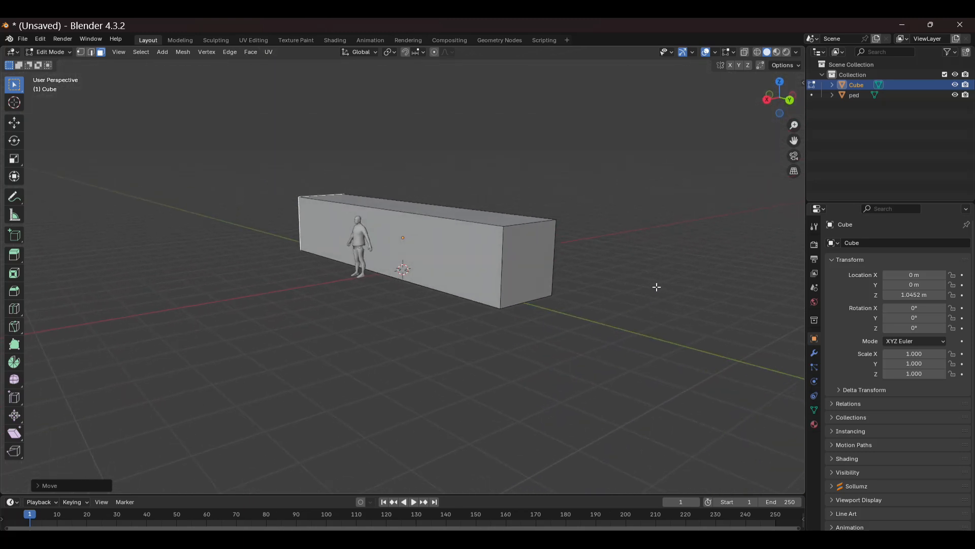
middle_drag(352, 393, 426, 405)
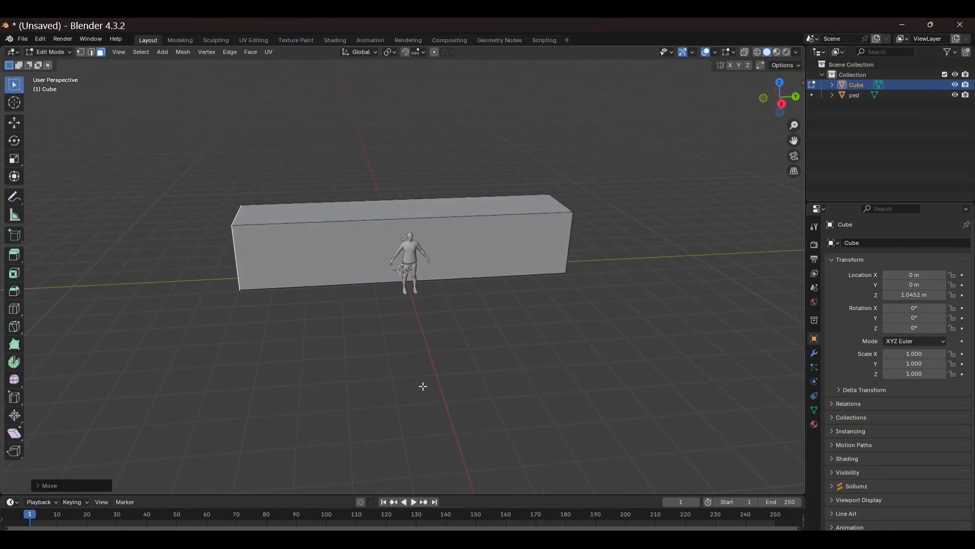
key(KP_7)
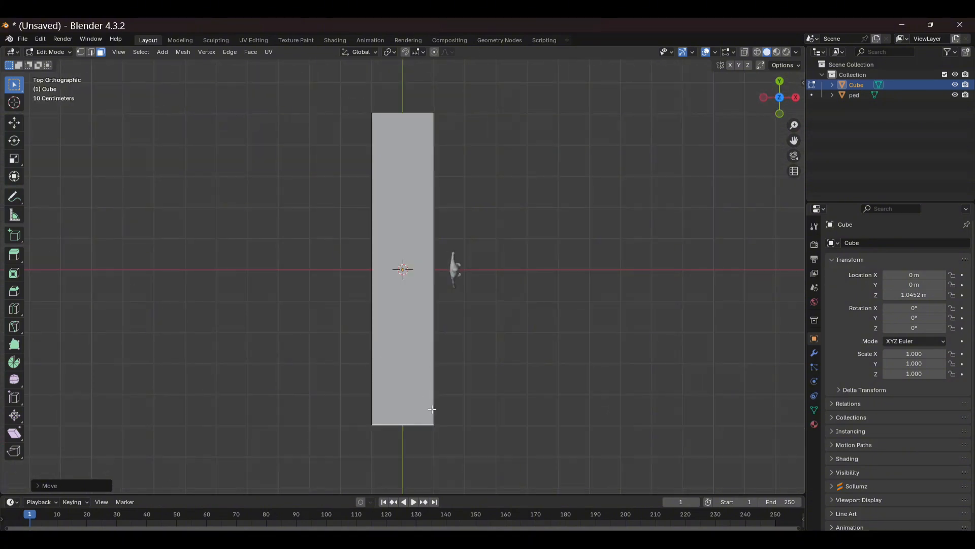
click(466, 418)
middle_drag(464, 417, 506, 331)
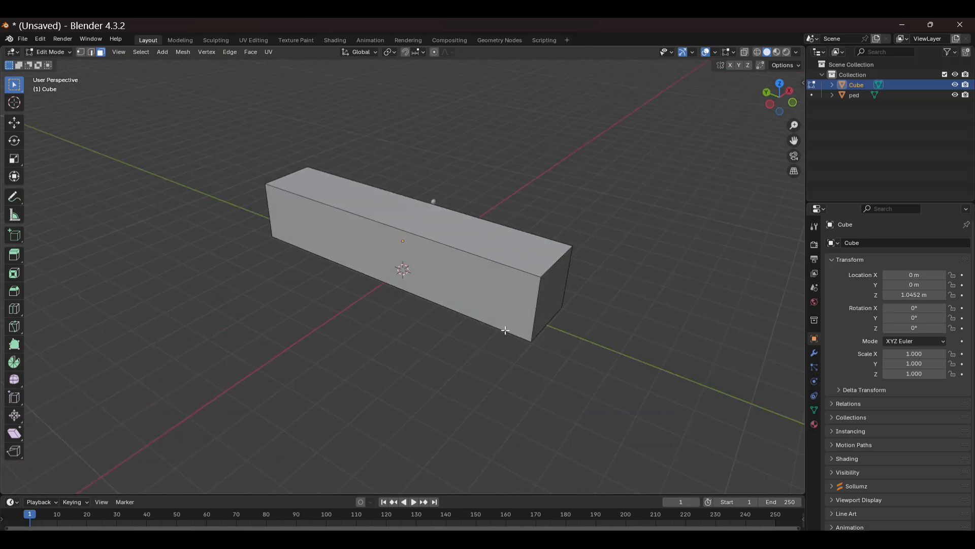
click(371, 246)
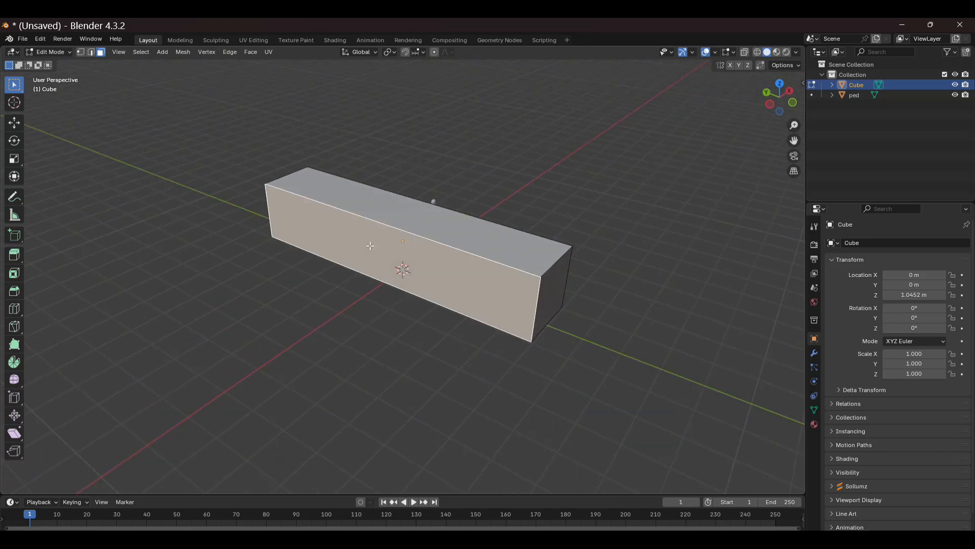
middle_drag(696, 265, 624, 272)
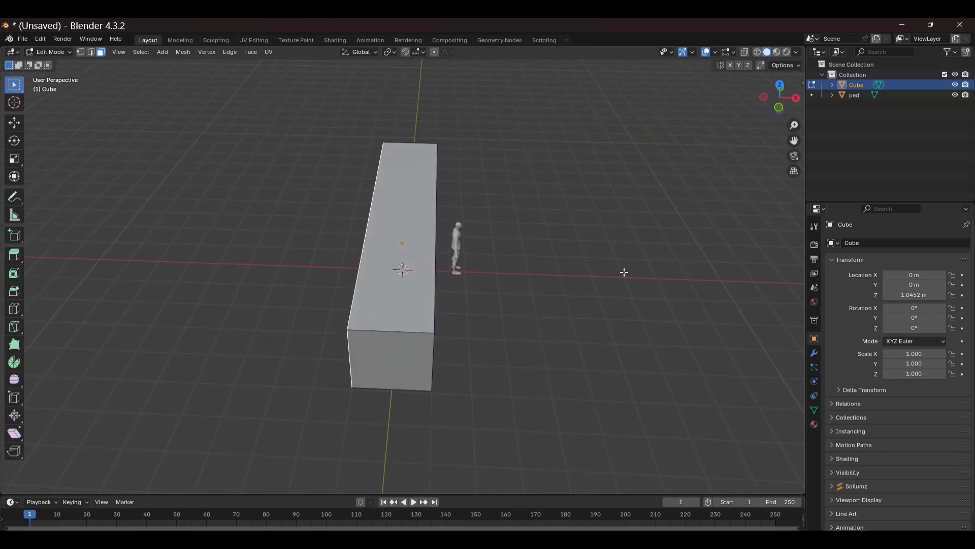
key(KP_7)
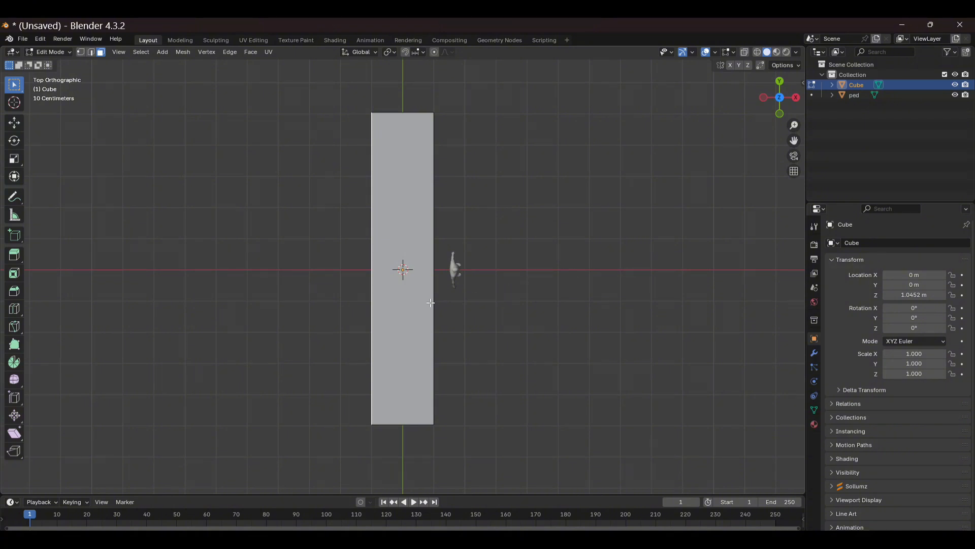
key(g)
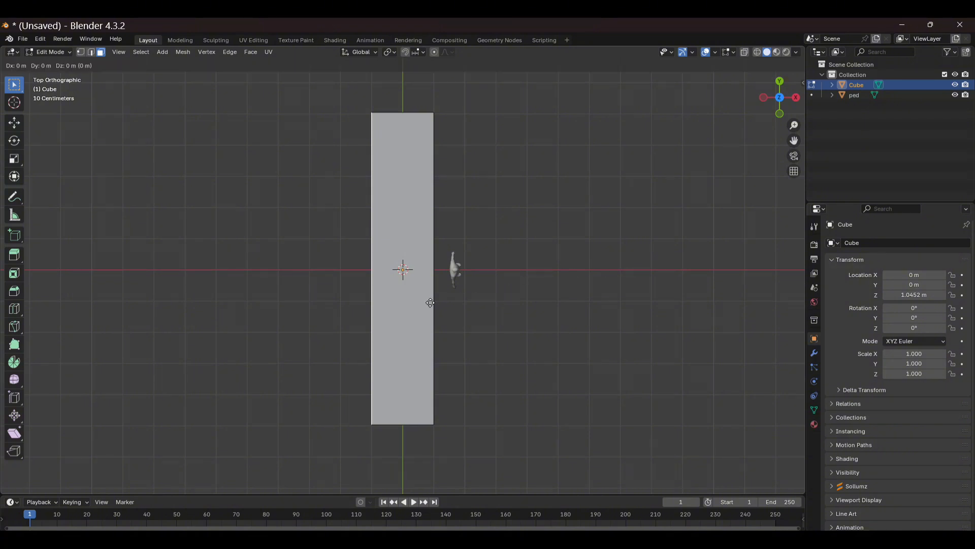
key(x)
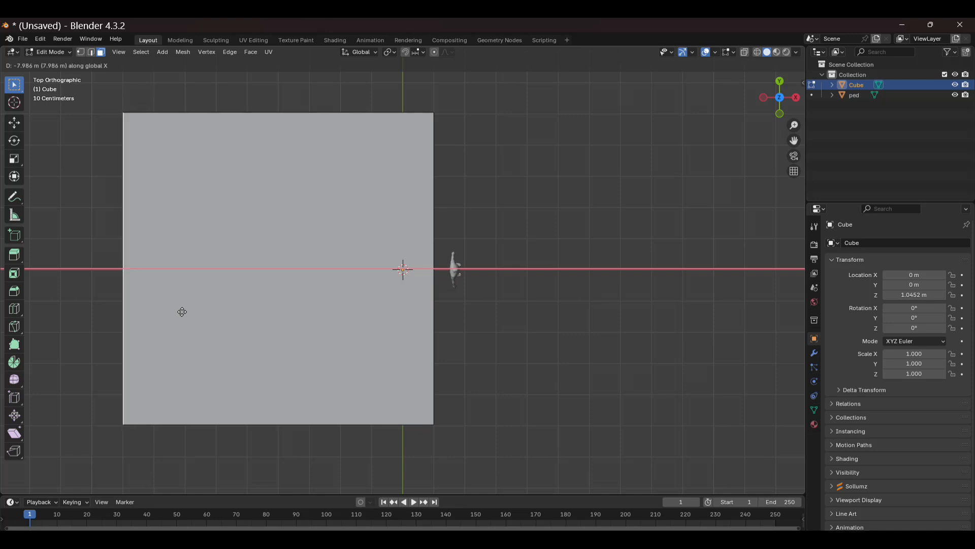
click(182, 312)
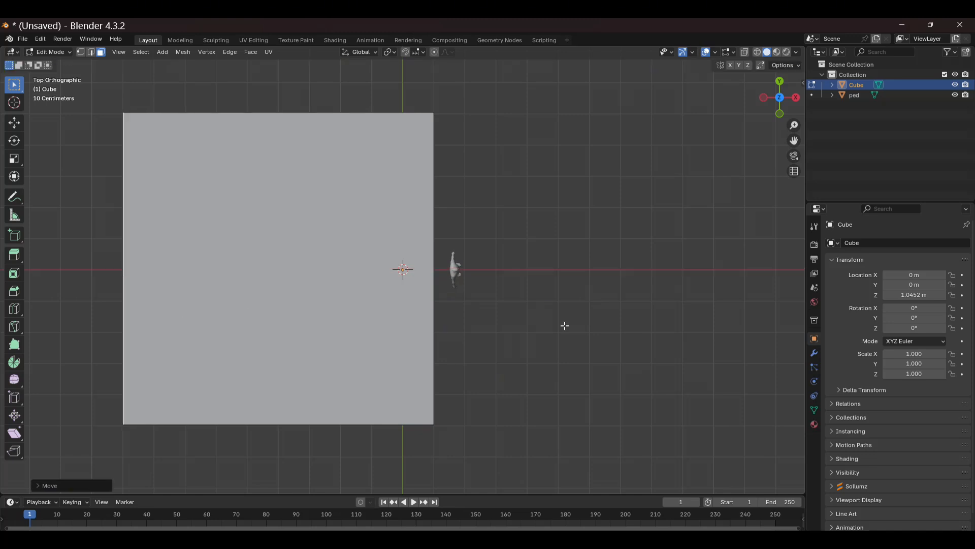
- Move the block's positive Y end face about -1 m along the Y axis to narrow the building
middle_drag(564, 325, 559, 283)
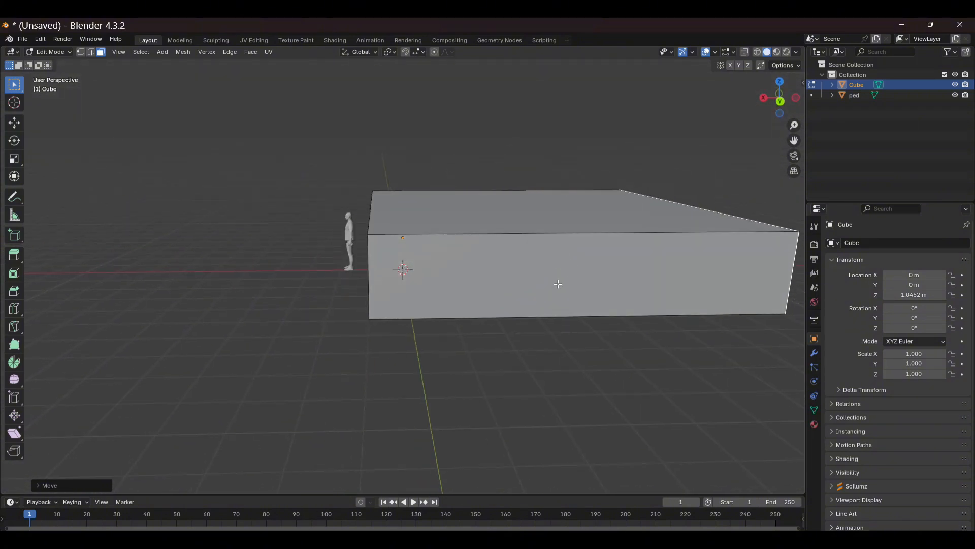
middle_drag(493, 289, 391, 357)
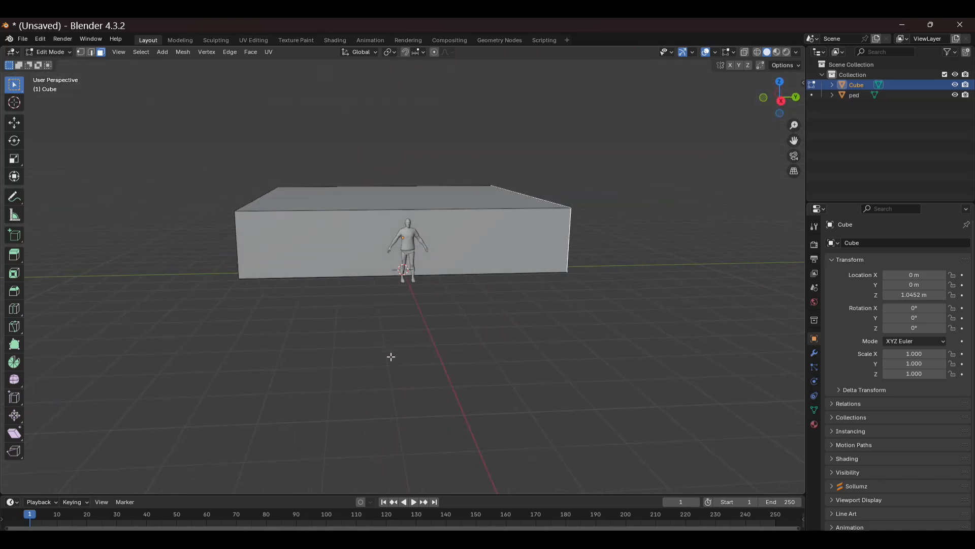
key(KP_3)
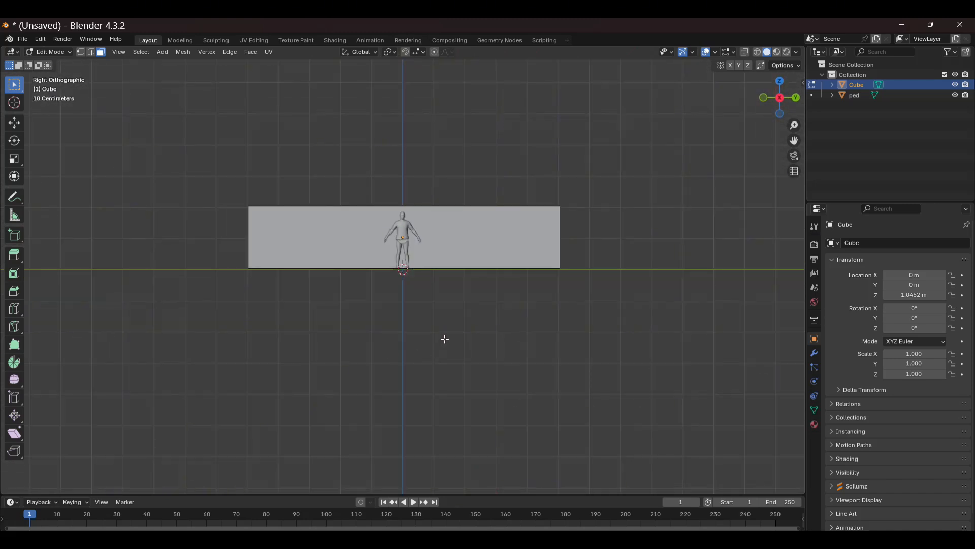
key(g)
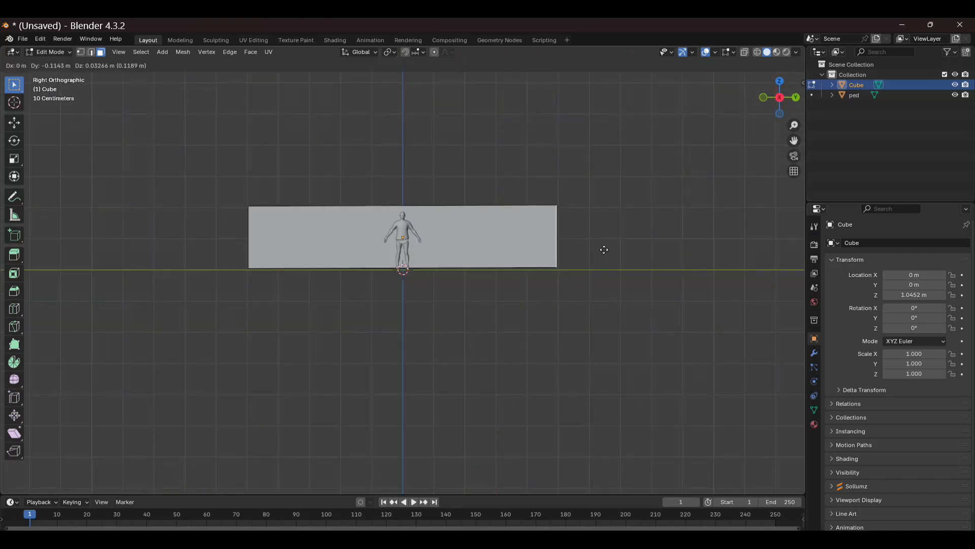
key(y)
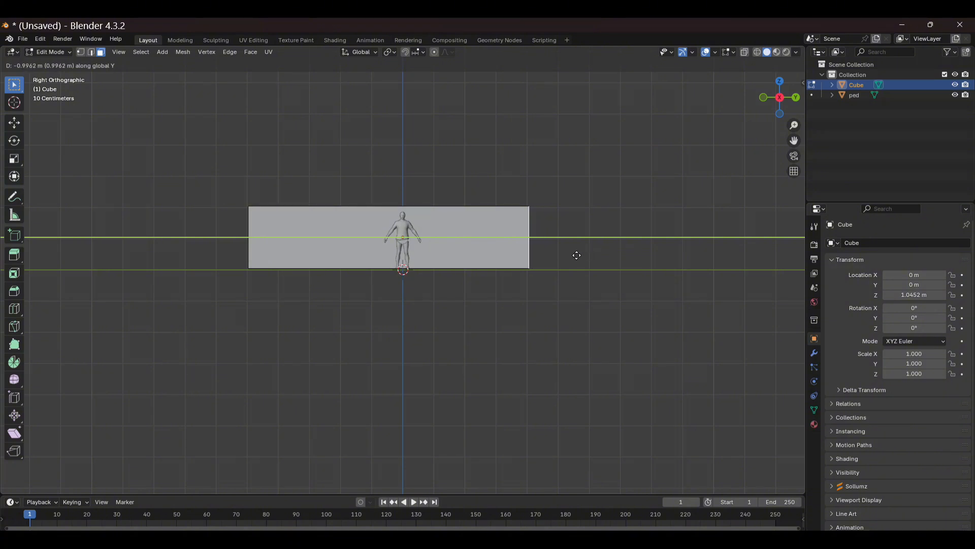
click(576, 255)
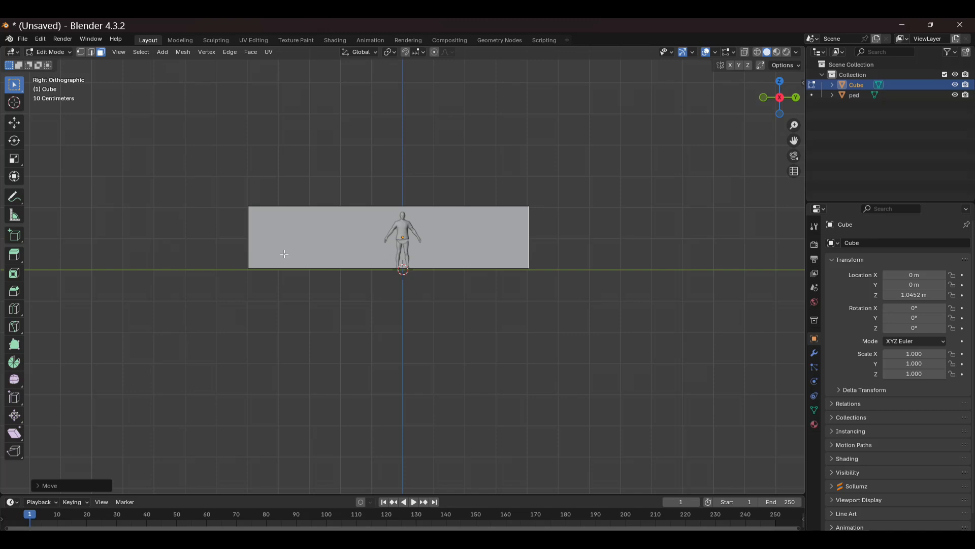
- Move the block's negative Y end face inward along the Y axis by about one grid square
key(KP_5)
middle_drag(215, 254, 272, 263)
click(255, 250)
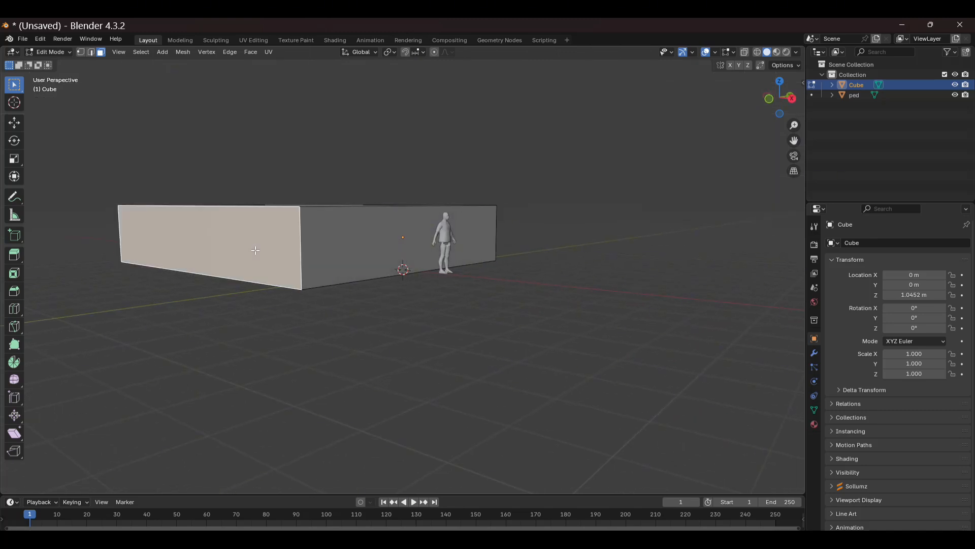
key(KP_3)
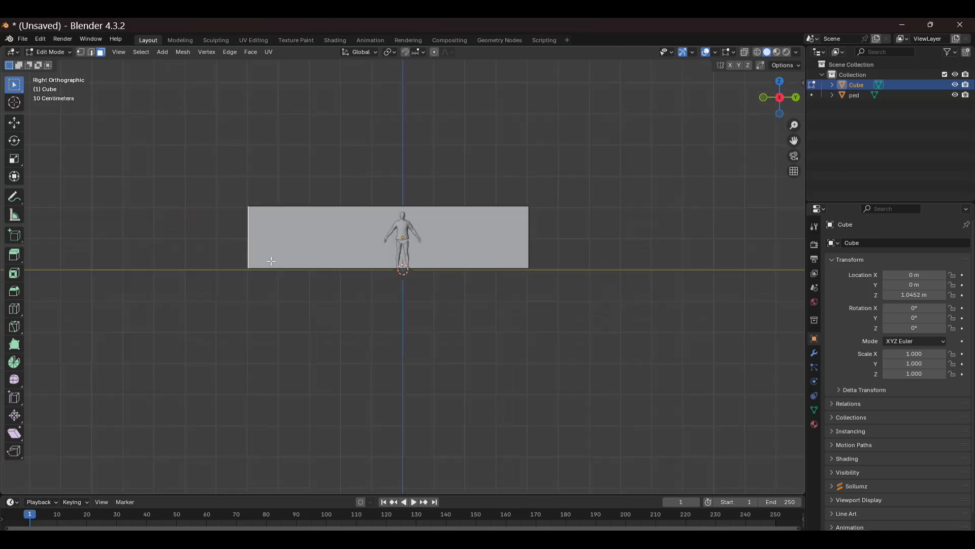
key(g)
key(y)
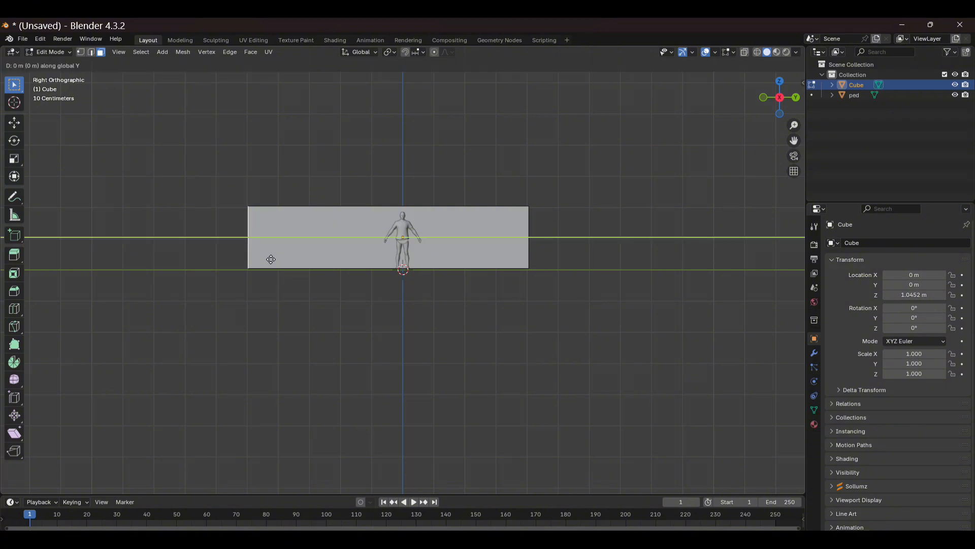
click(301, 262)
- Raise the block's top face about 2.97 m along the Z axis
middle_drag(618, 310, 608, 407)
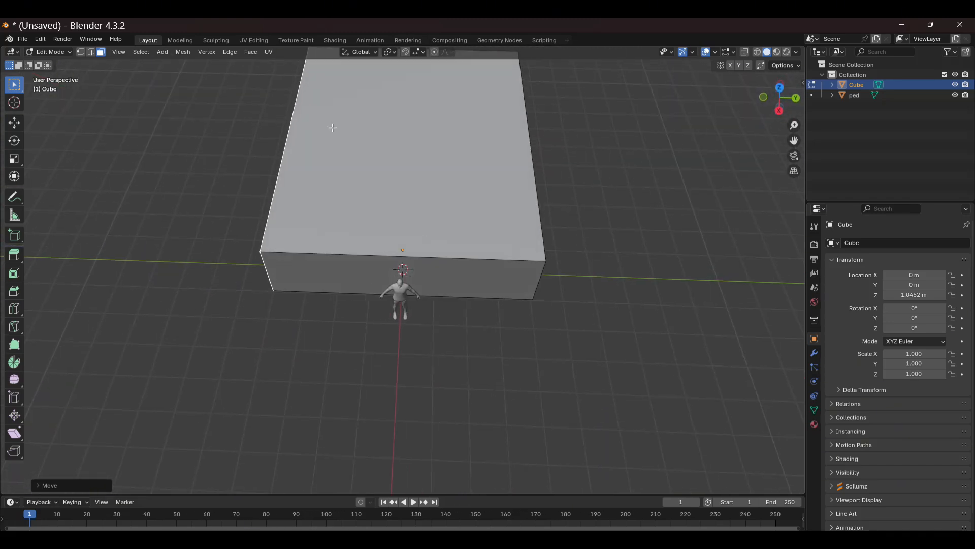
key(KP_3)
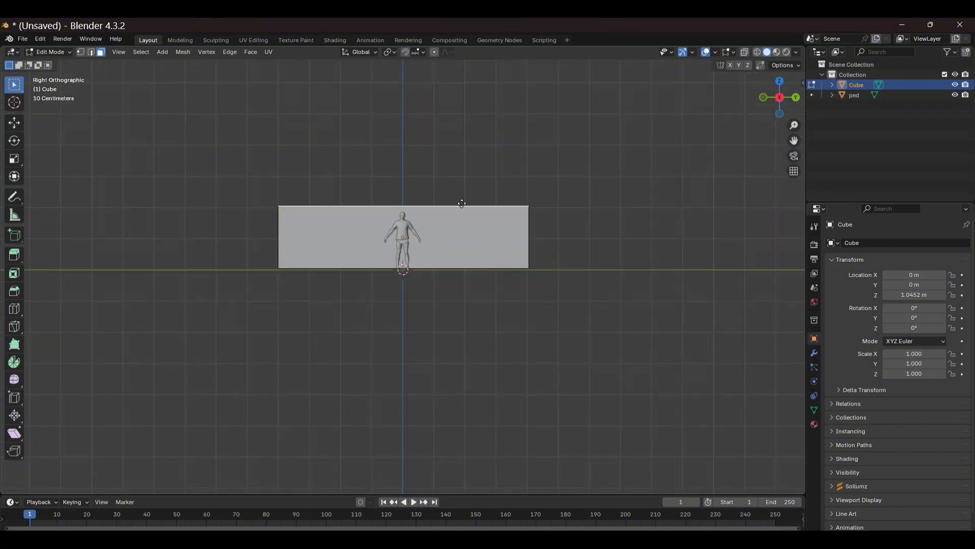
key(g)
key(z)
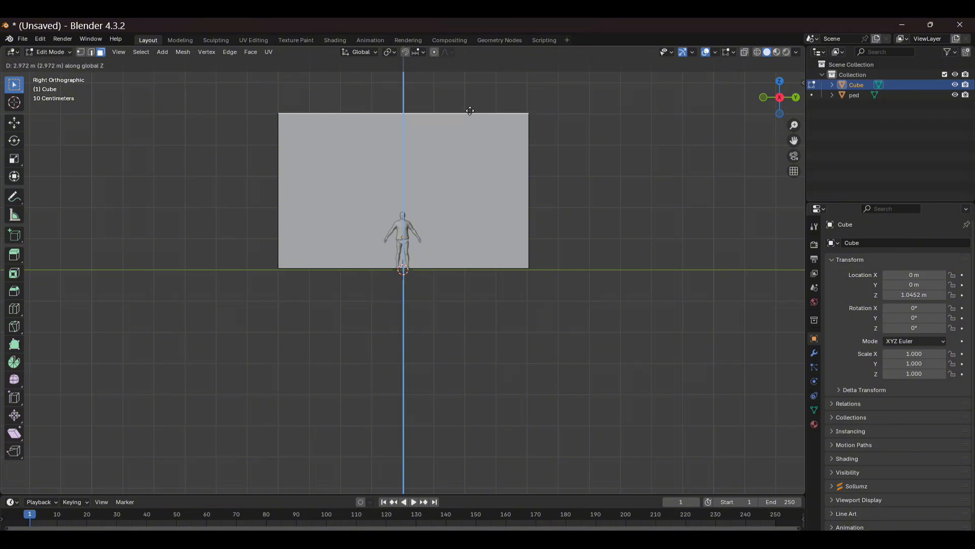
click(471, 111)
- Examine the resized block from several sides, comparing its proportions with the ped
middle_drag(654, 262, 518, 316)
scroll(566, 315, up, 3)
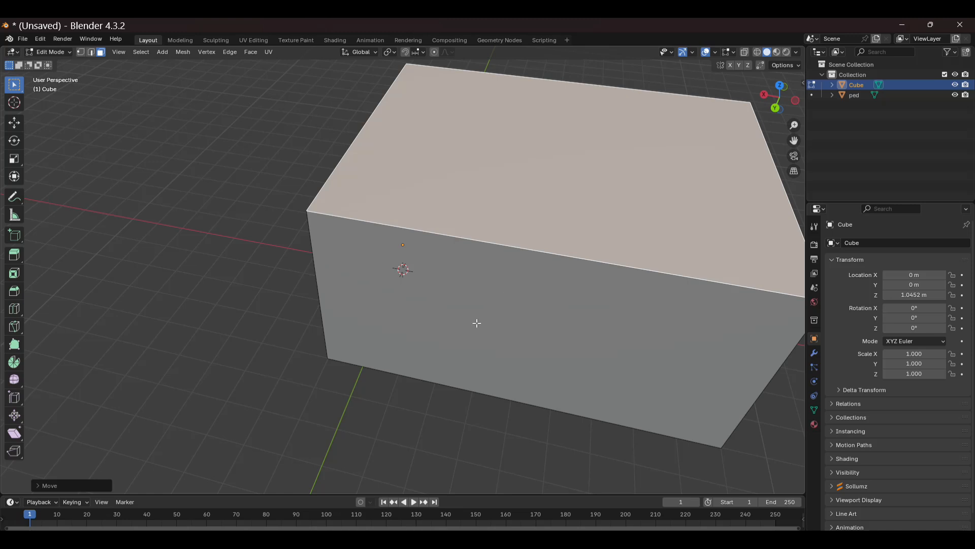
scroll(425, 398, down, 3)
middle_drag(424, 398, 571, 400)
middle_drag(664, 349, 643, 317)
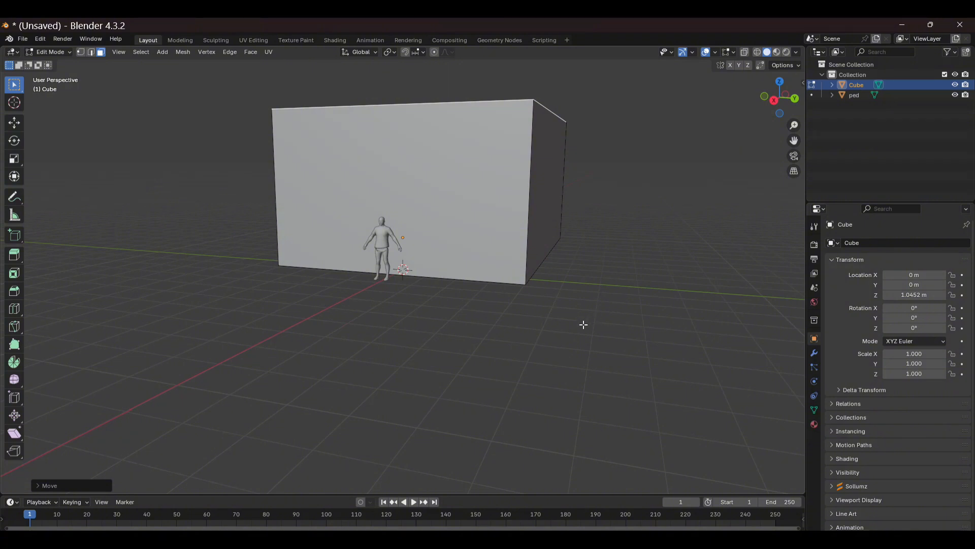
middle_drag(669, 283, 699, 282)
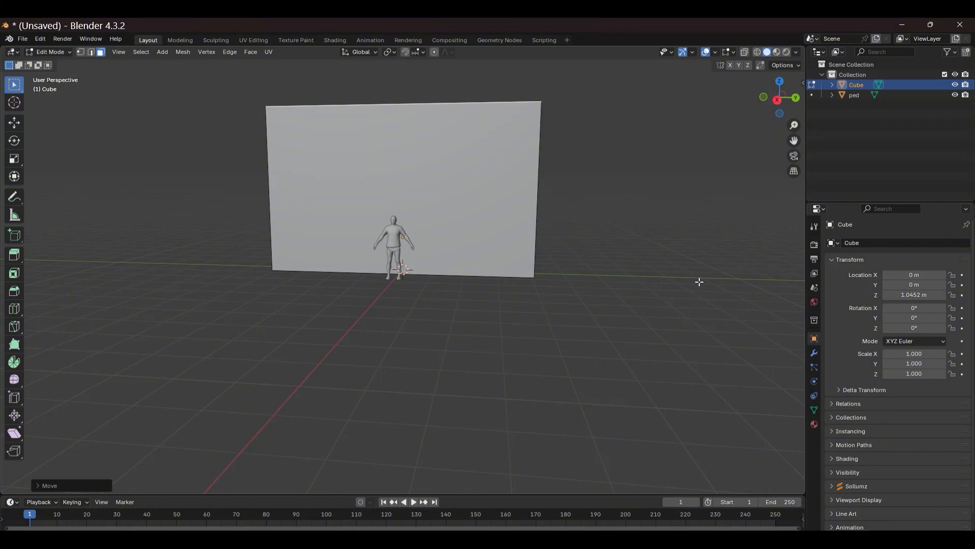
mouse_move(696, 231)
middle_down()
mouse_move(668, 255)
mouse_move(594, 251)
mouse_move(582, 230)
mouse_move(620, 272)
mouse_move(677, 272)
mouse_move(716, 244)
mouse_move(705, 237)
mouse_move(706, 246)
middle_up()
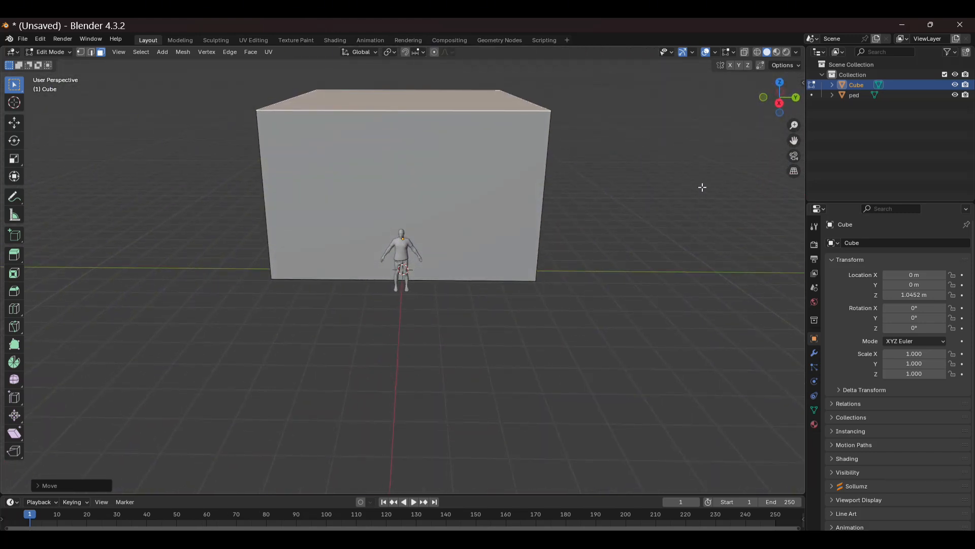
- Deselect the top face, set the selection mode to edges, and select the top edge of the face behind the ped
click(684, 177)
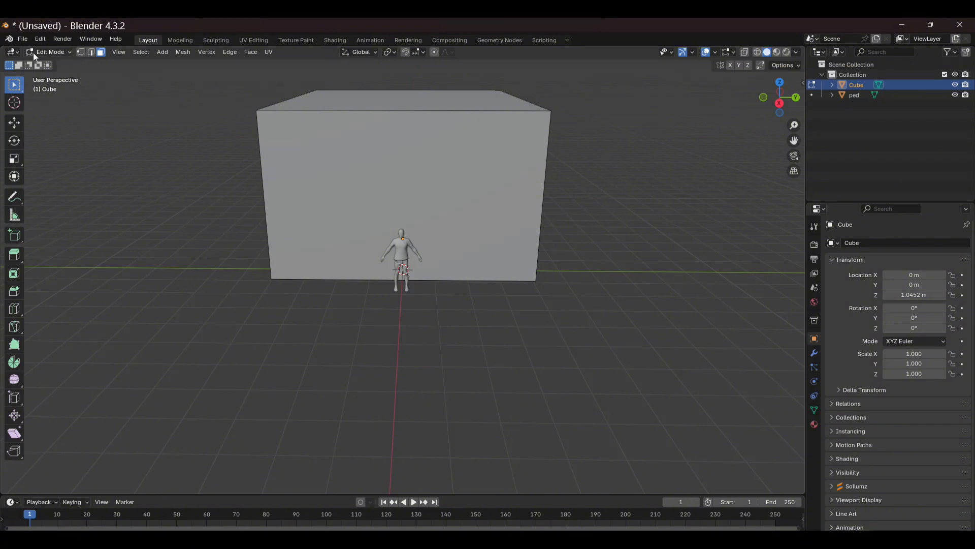
click(91, 52)
click(400, 111)
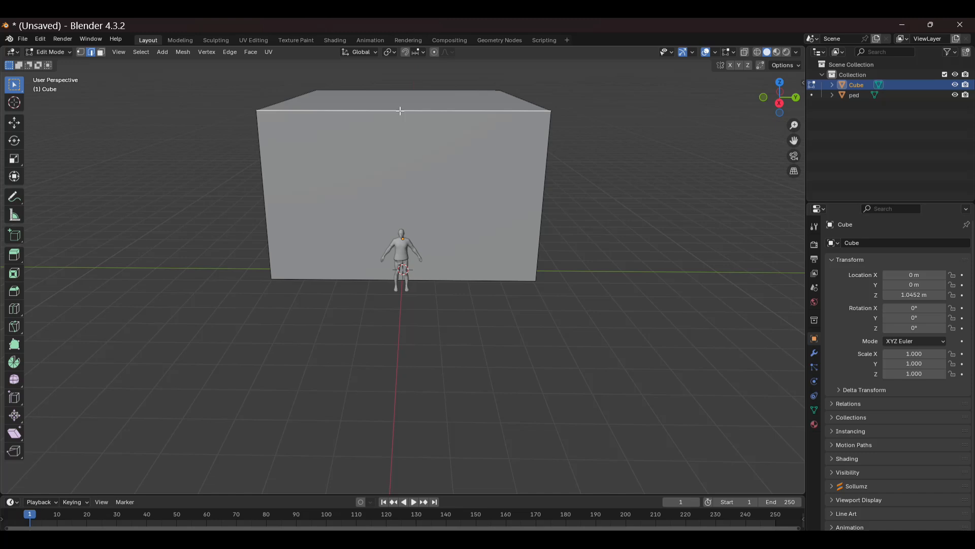
- Try a vertical loop cut through the block with an edge slide value of 3, and undo it
key(ctrl+r)
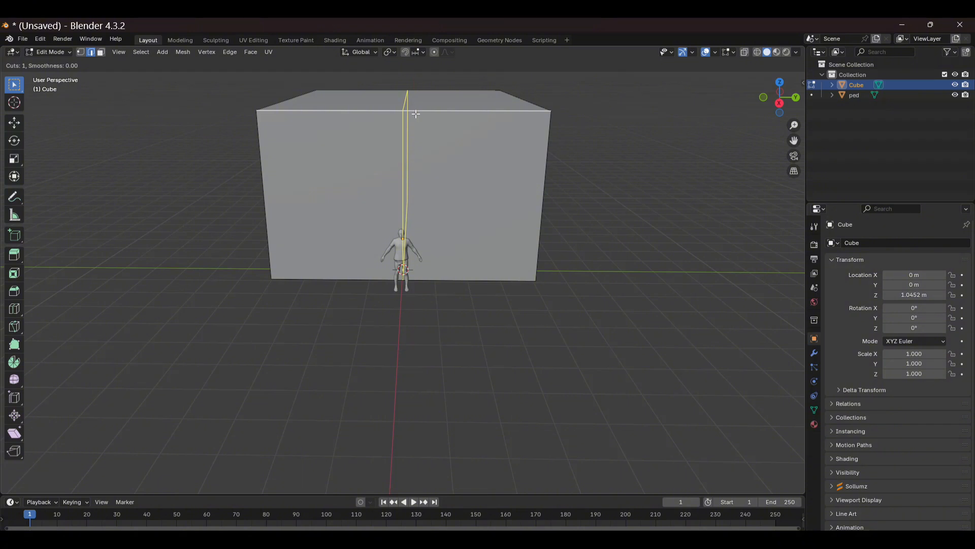
click(404, 112)
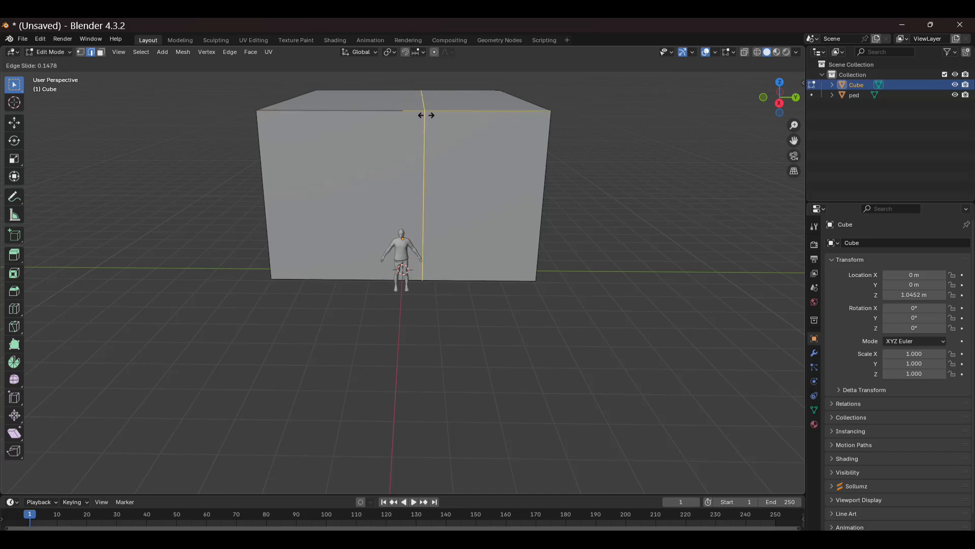
text(3)
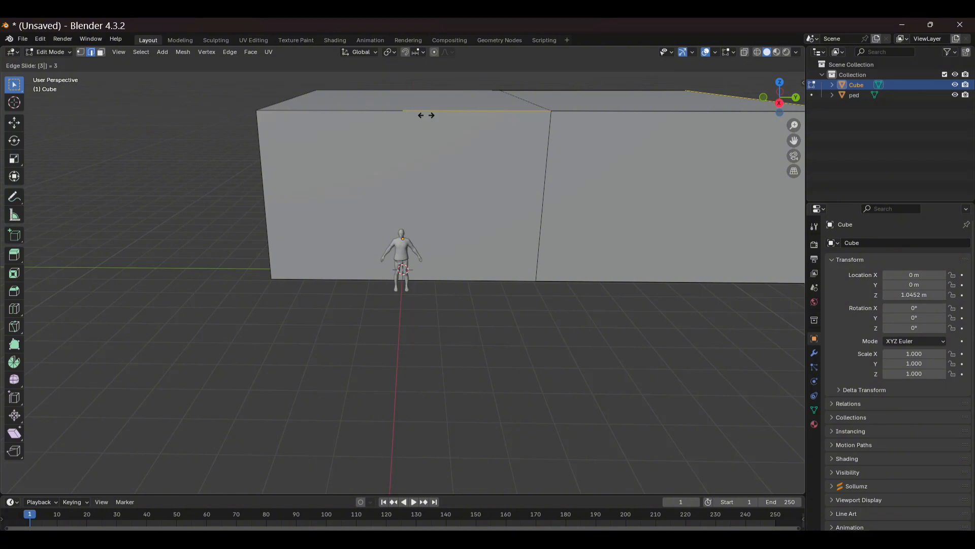
key(Return)
key(ctrl+z)
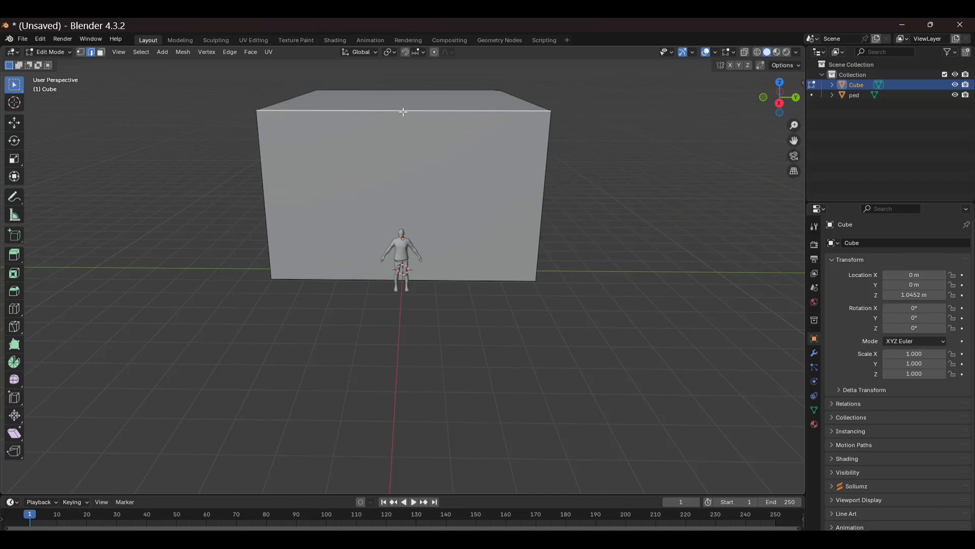
- Add a vertical loop cut slid about 0.16 toward positive Y, and select the front top edge on its negative Y side
key(ctrl+r)
click(404, 111)
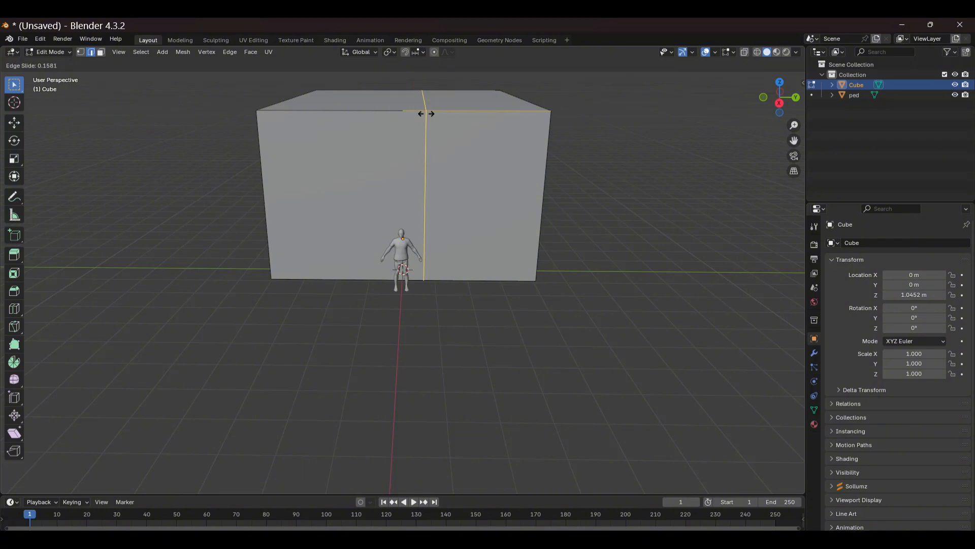
click(426, 114)
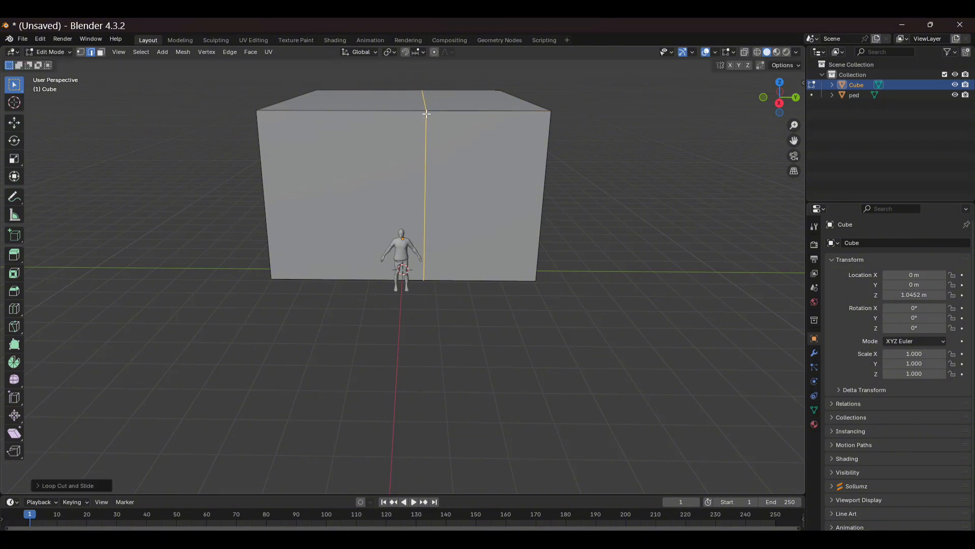
click(337, 111)
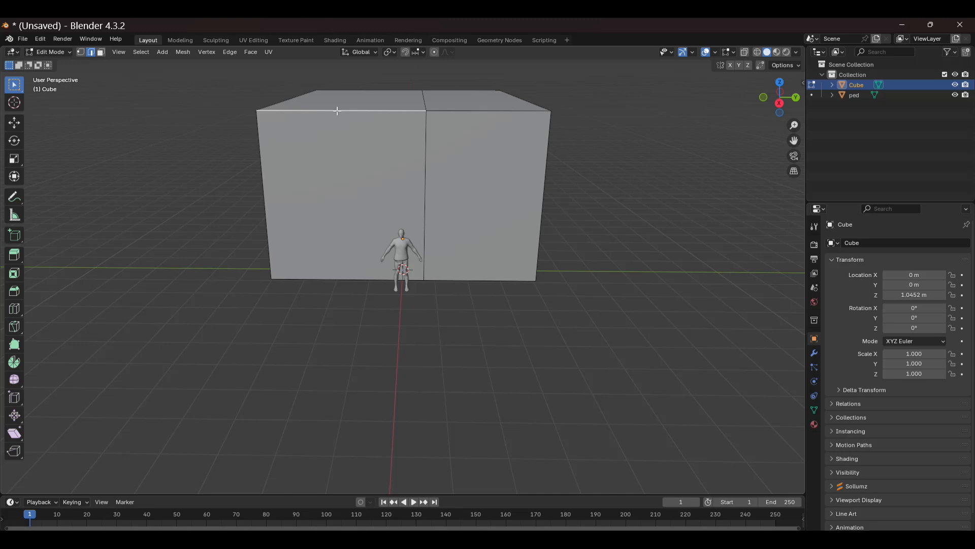
- Add a second vertical loop cut through the block, slid toward the ped on its negative Y side to frame a doorway
click(484, 351)
key(KP_3)
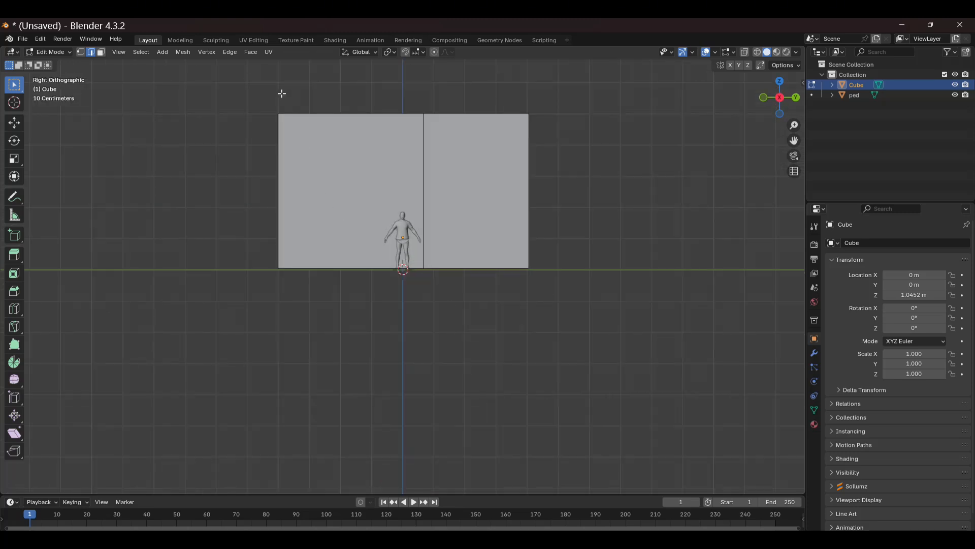
click(354, 114)
key(ctrl+r)
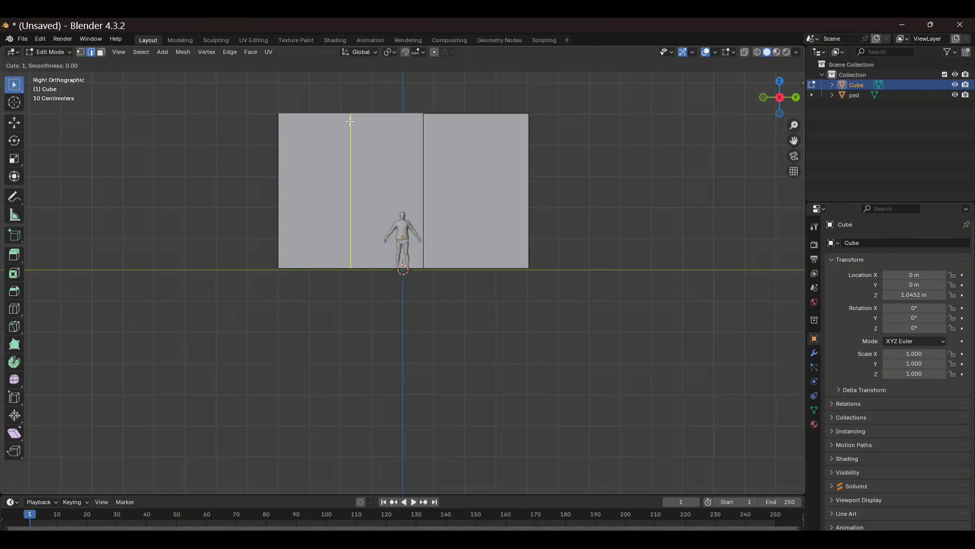
click(350, 121)
drag(349, 122, 381, 122)
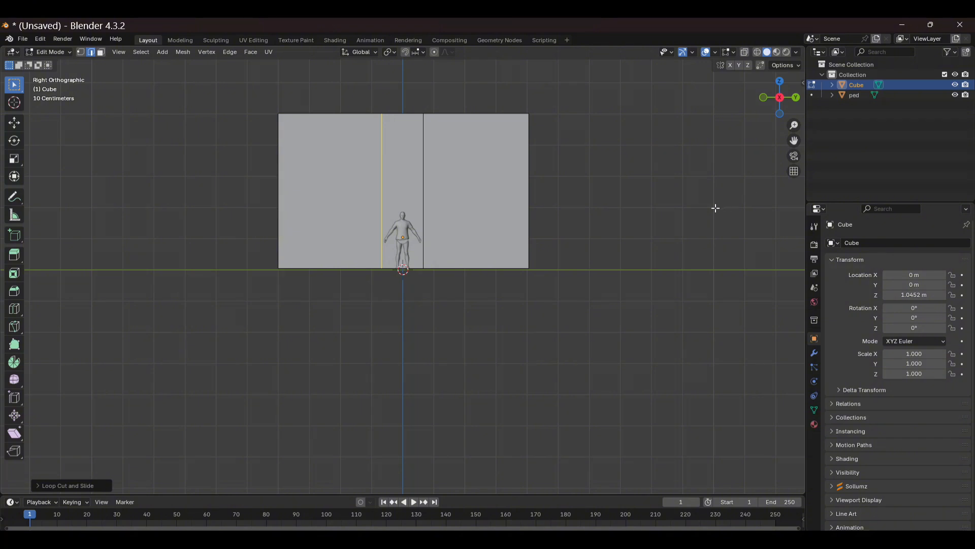
click(643, 207)
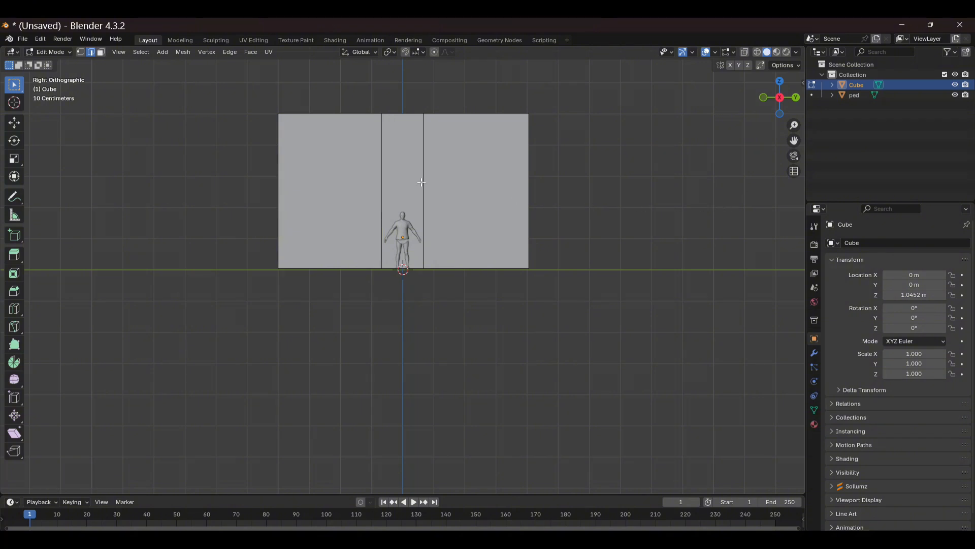
- Add a horizontal loop cut around the block, slid down to just above the ped's head
click(382, 176)
key(ctrl+r)
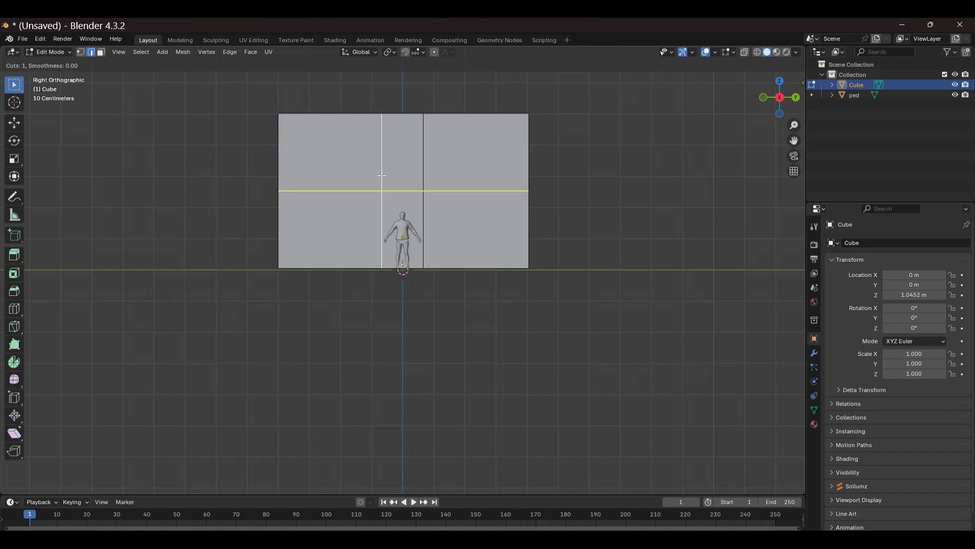
click(381, 176)
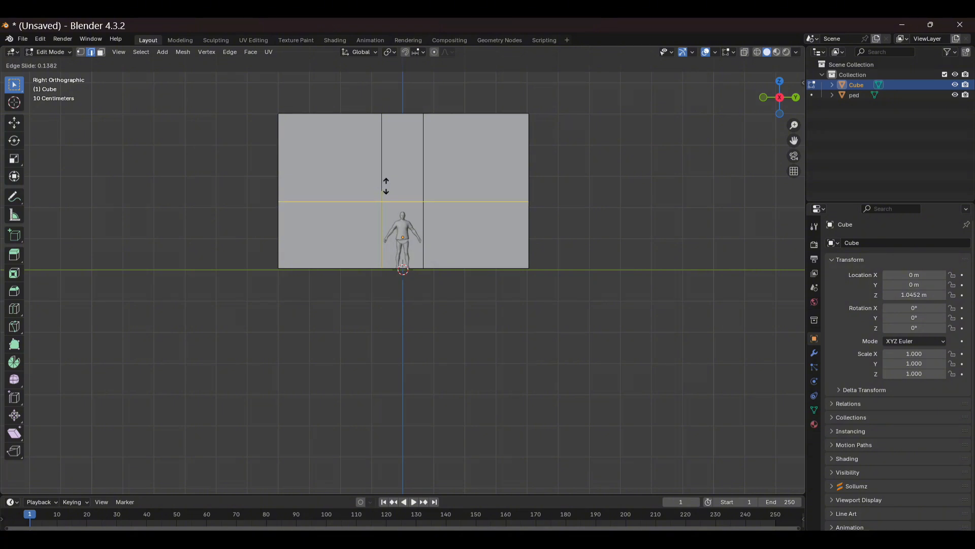
click(386, 187)
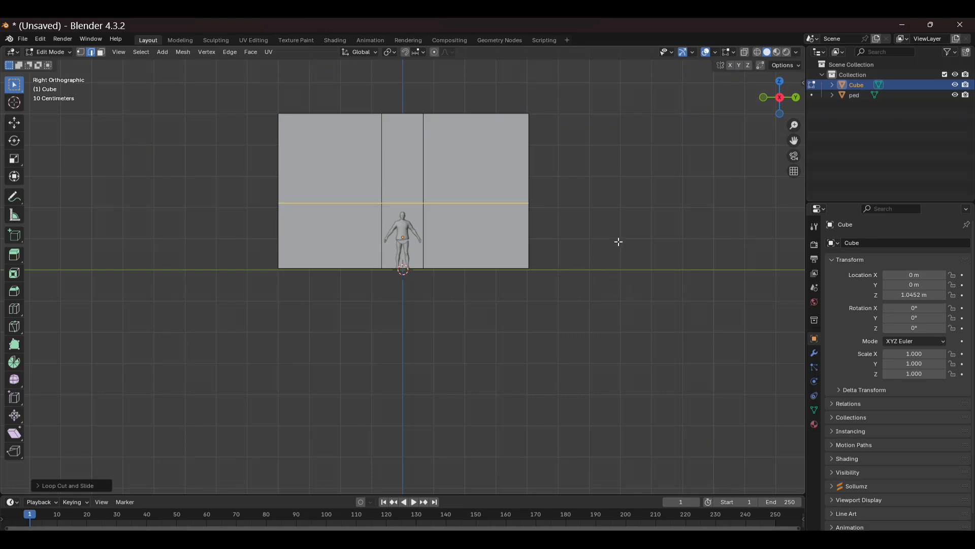
middle_drag(619, 242, 573, 272)
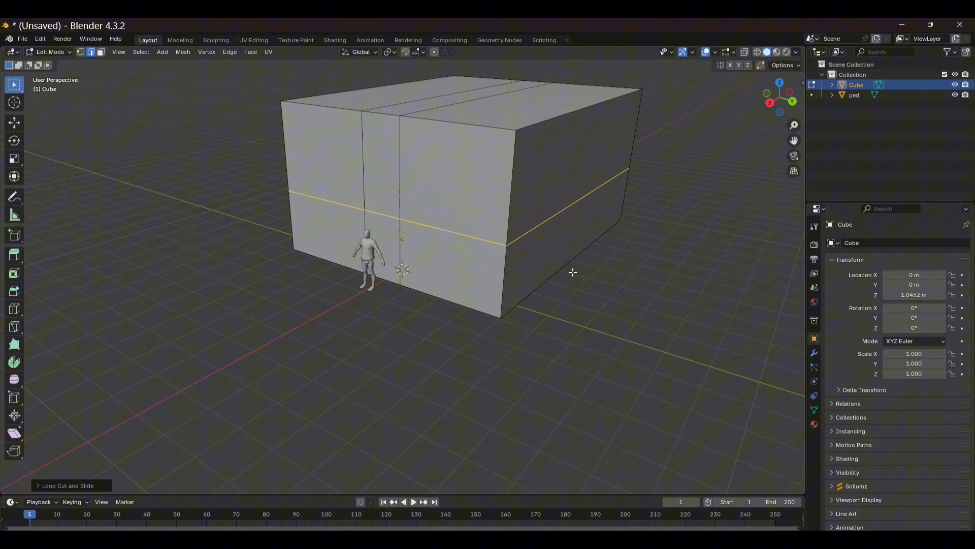
click(508, 342)
middle_drag(514, 348, 598, 369)
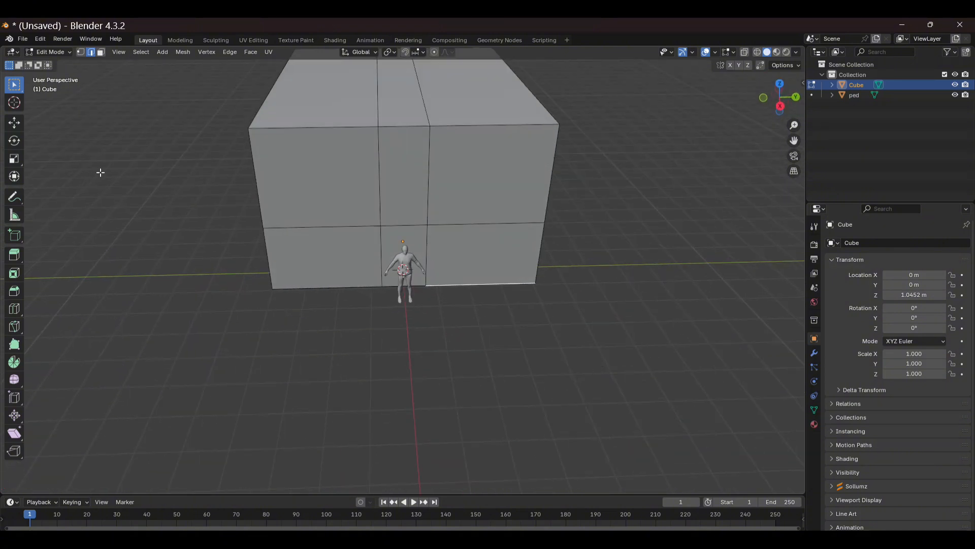
- Switch to face selection and delete the door-sized face behind the ped
click(101, 53)
click(415, 236)
middle_drag(518, 333, 483, 305)
key(x)
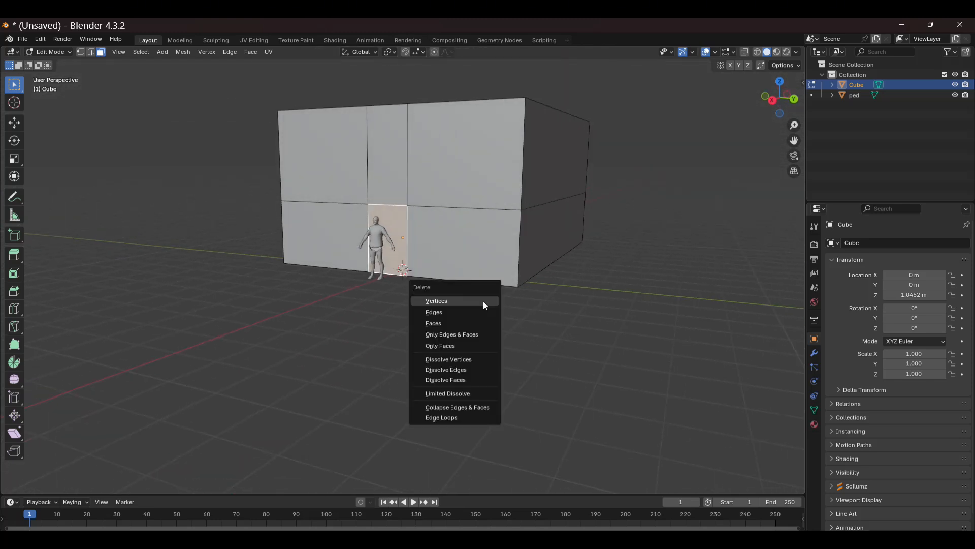
click(435, 326)
middle_drag(435, 325, 411, 346)
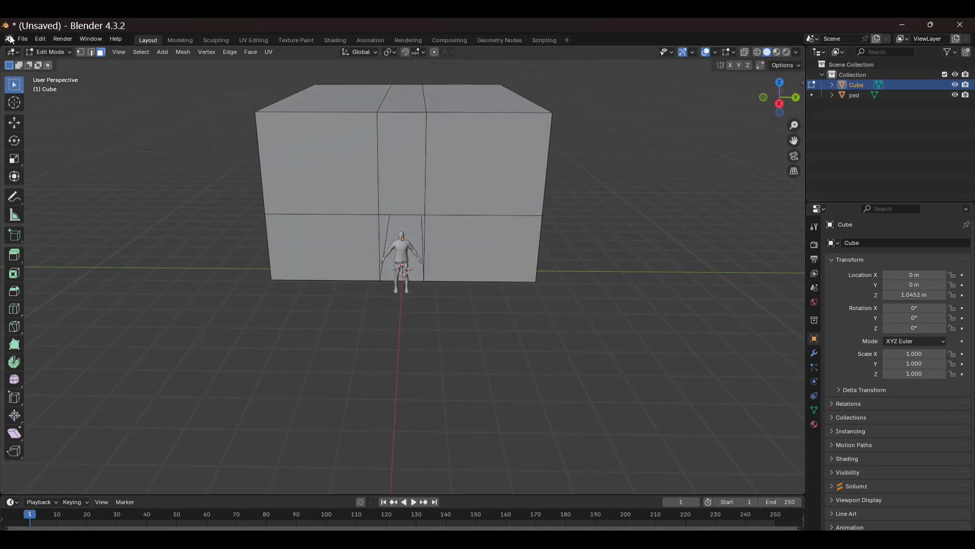
- Return to Object Mode and delete the ped with its hierarchy
click(66, 53)
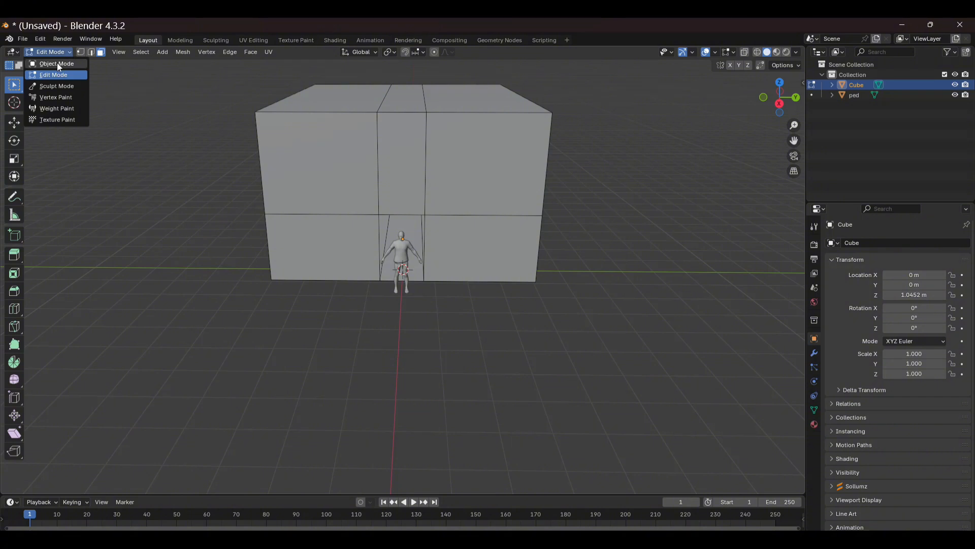
click(57, 64)
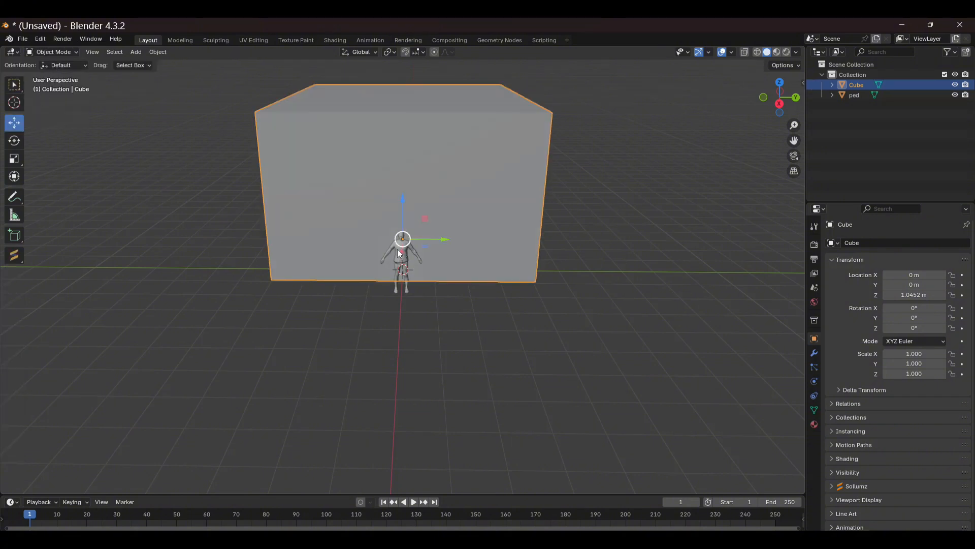
click(855, 95)
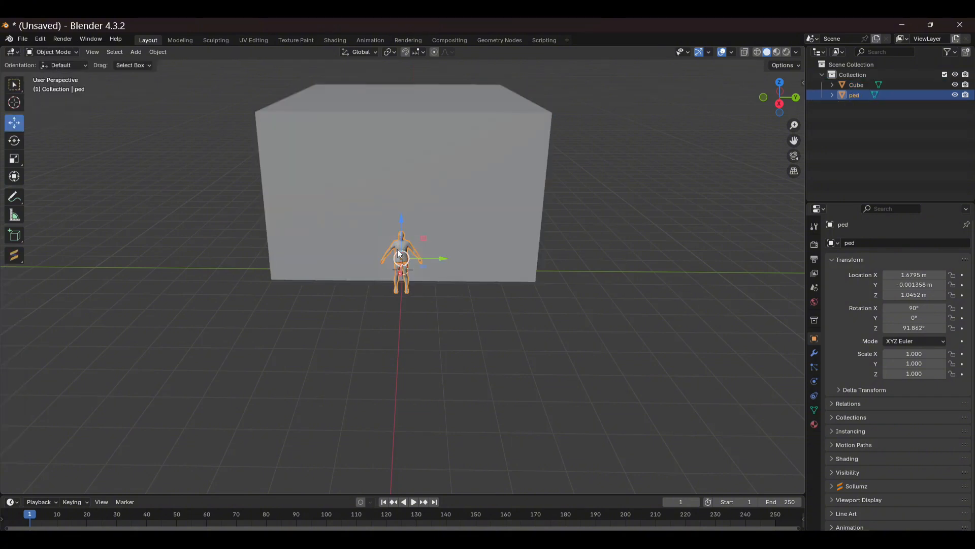
right_click(853, 95)
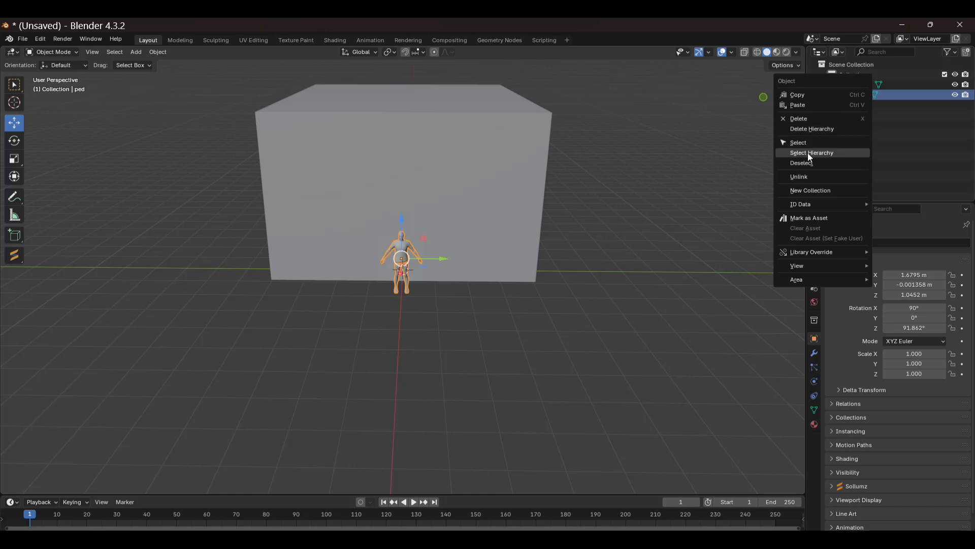
click(808, 154)
right_click(850, 96)
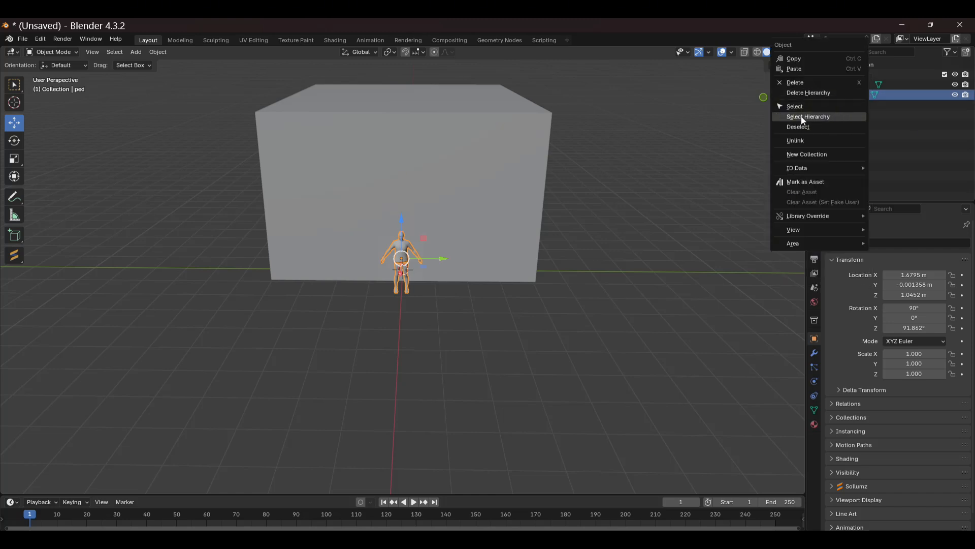
click(804, 93)
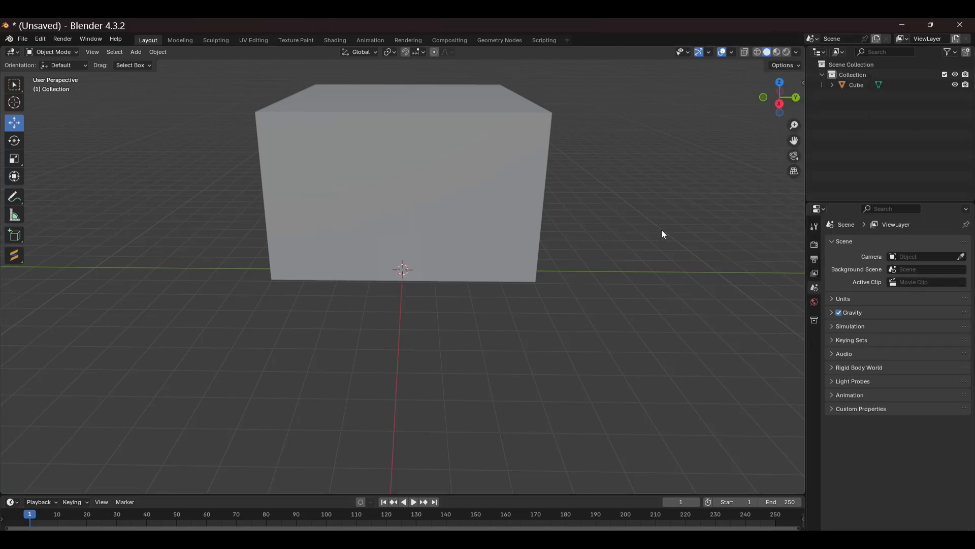
middle_drag(664, 234, 653, 172)
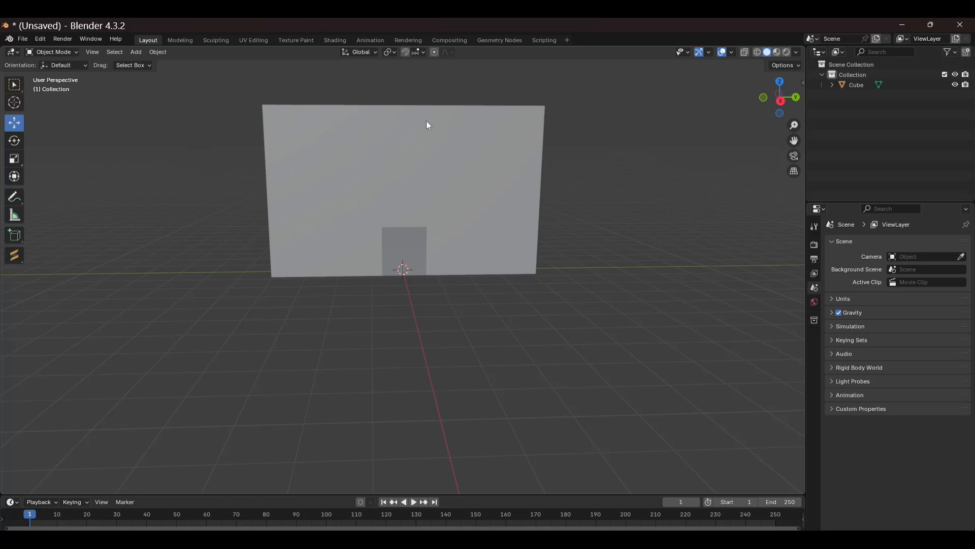
- Apply the object transform to the block and keep the block selected
click(401, 157)
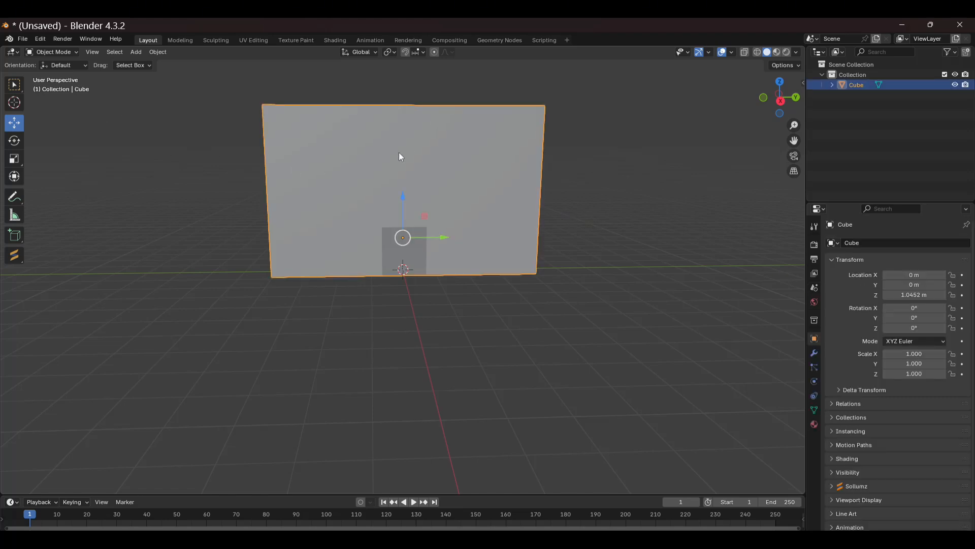
click(158, 53)
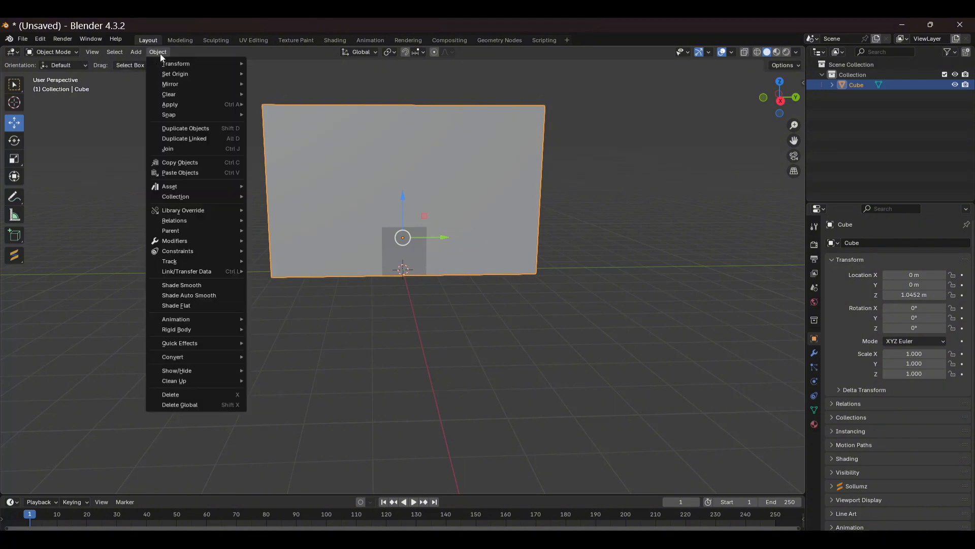
mouse_move(171, 104)
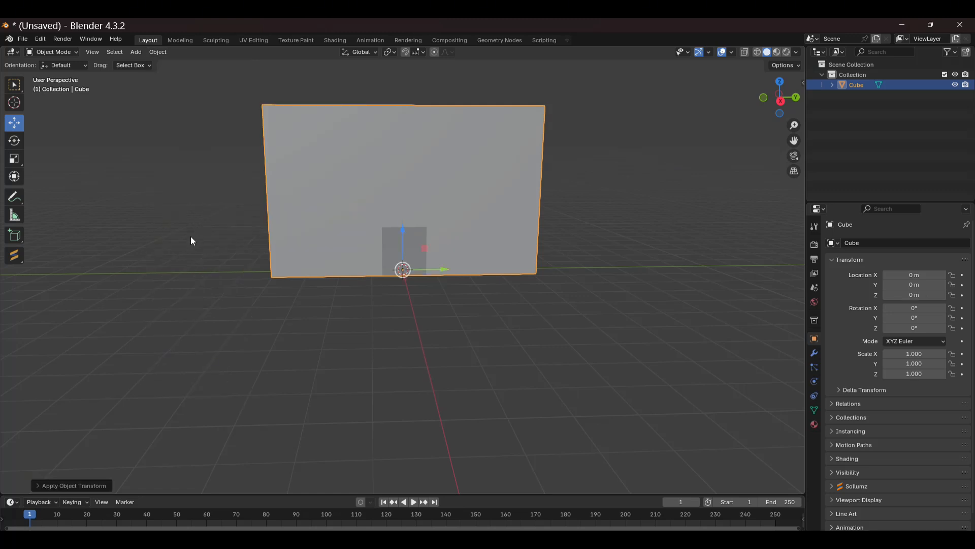
click(189, 208)
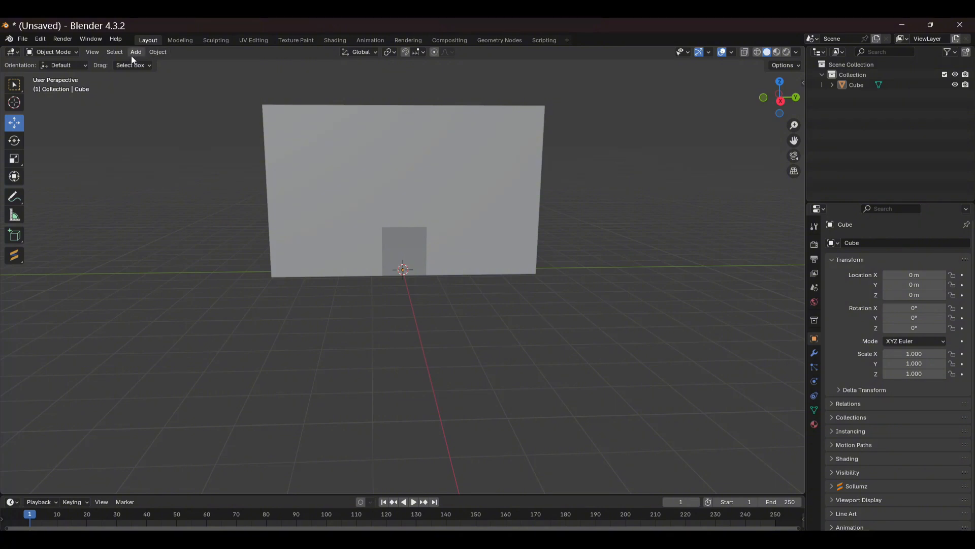
click(38, 39)
click(46, 47)
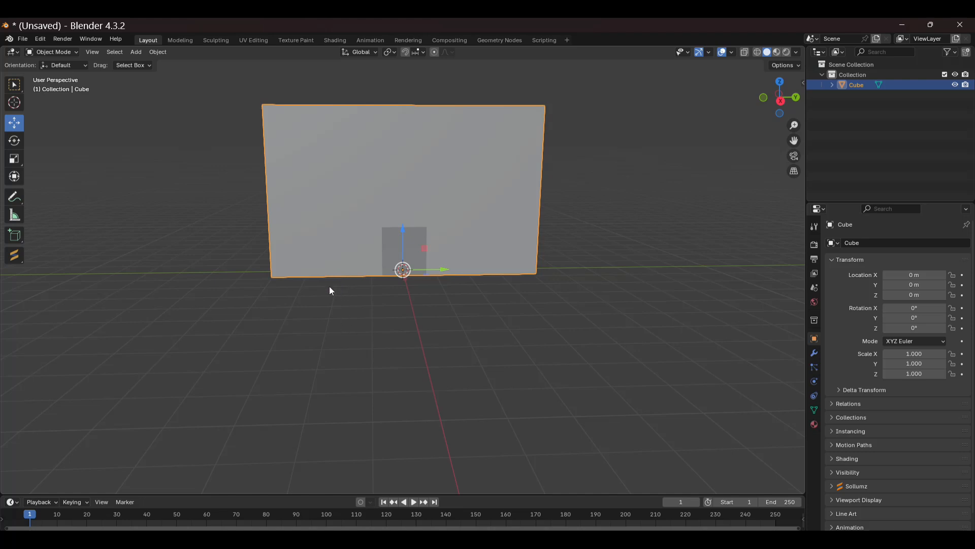
- Set the block's origin to its geometry and snap the block to the 3D cursor
right_click(323, 239)
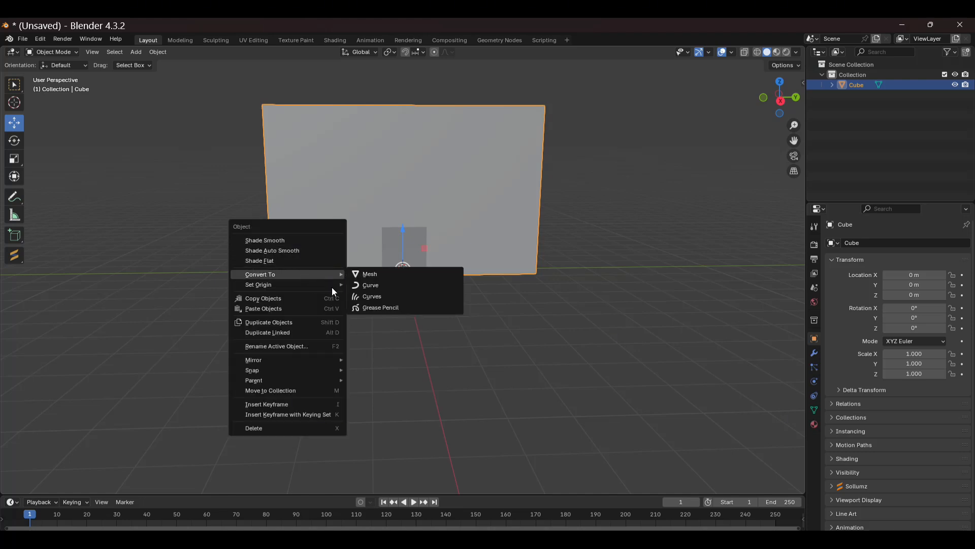
mouse_move(328, 284)
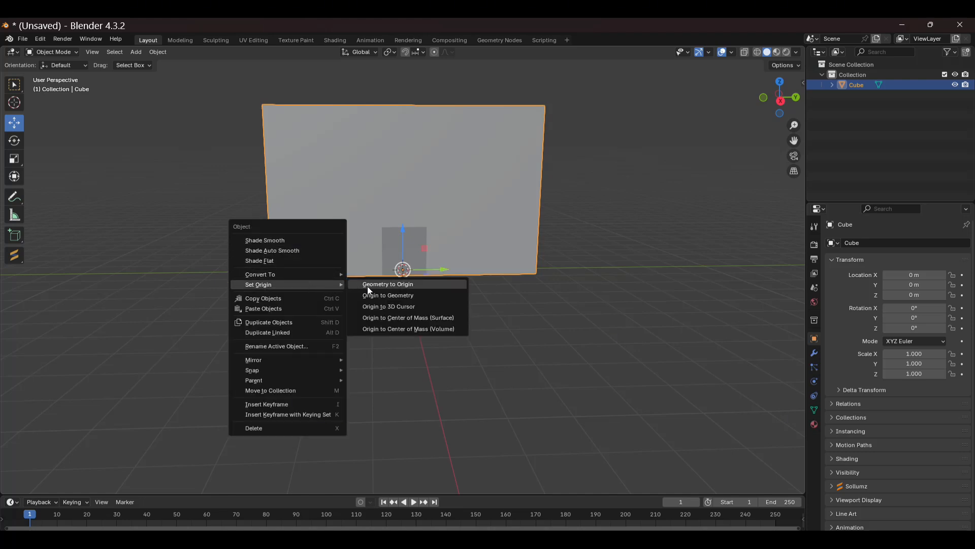
click(377, 296)
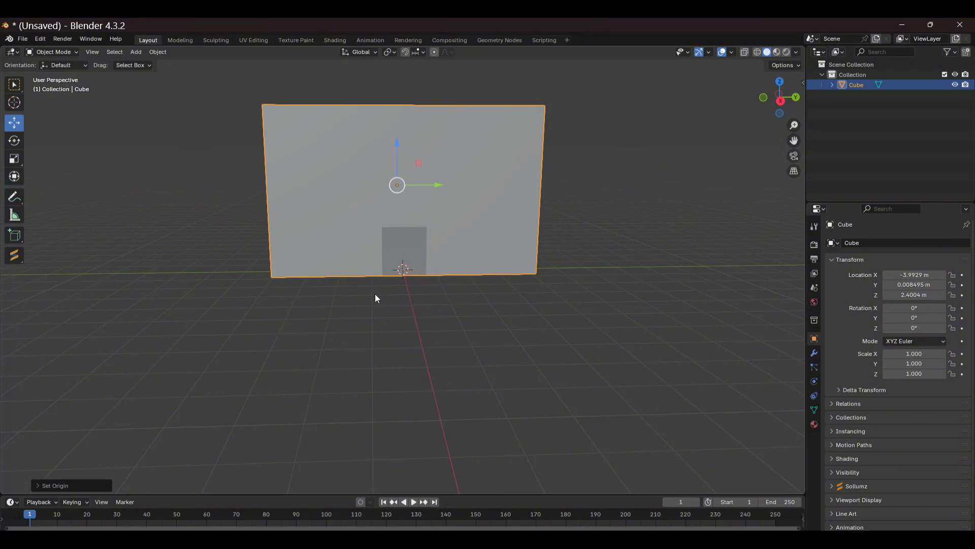
key(shift+s)
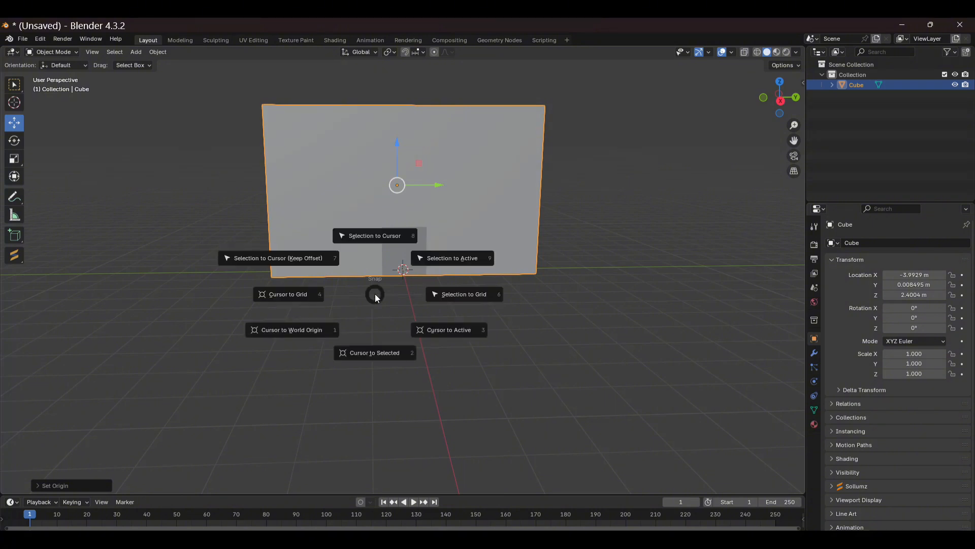
click(375, 238)
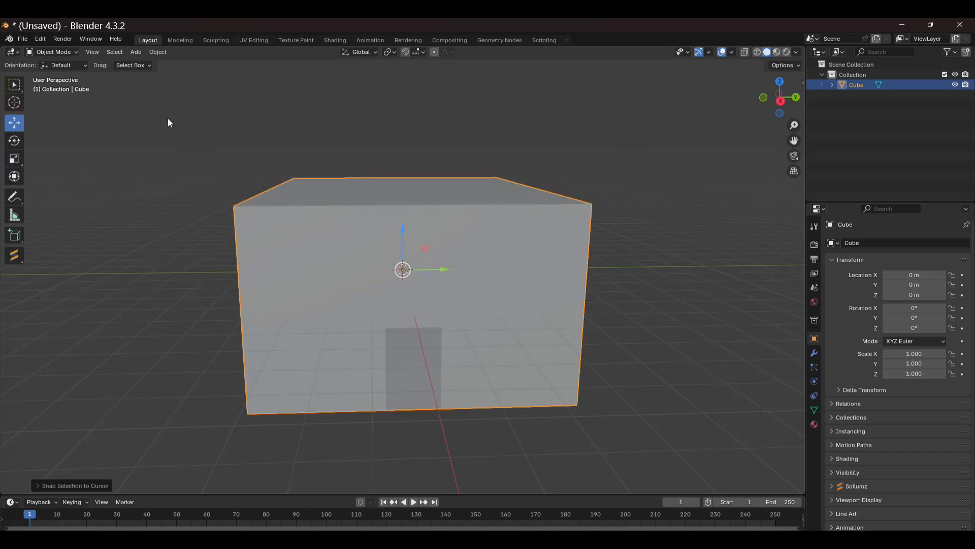
- Apply all transforms to the block at the world origin
click(159, 52)
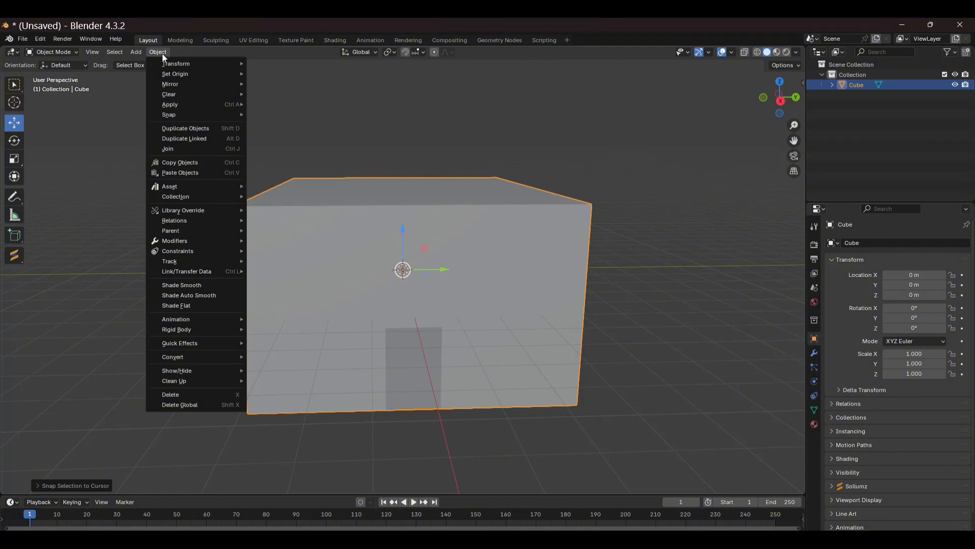
mouse_move(199, 115)
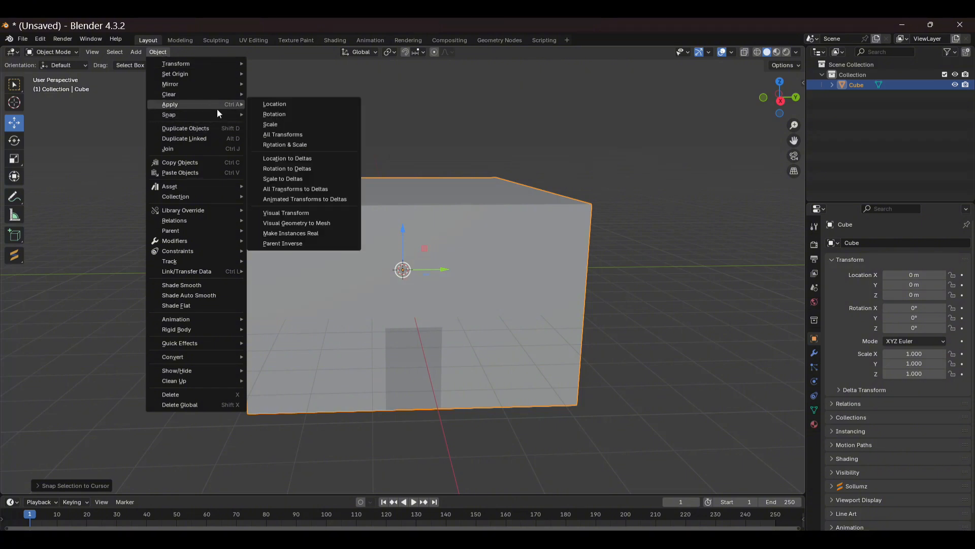
click(285, 134)
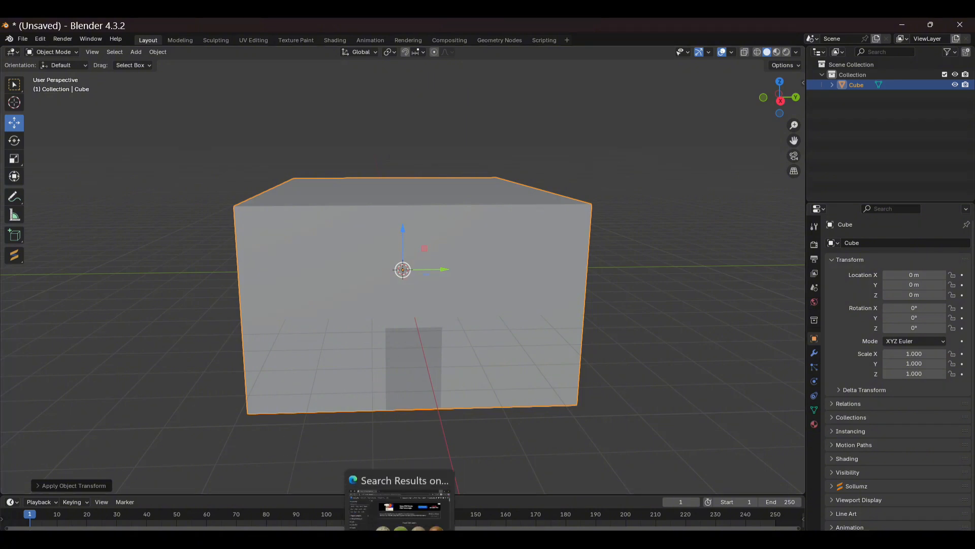
- Switch to ambientCG in the browser and download the Bricks 101 material as 2K-PNG
click(399, 503)
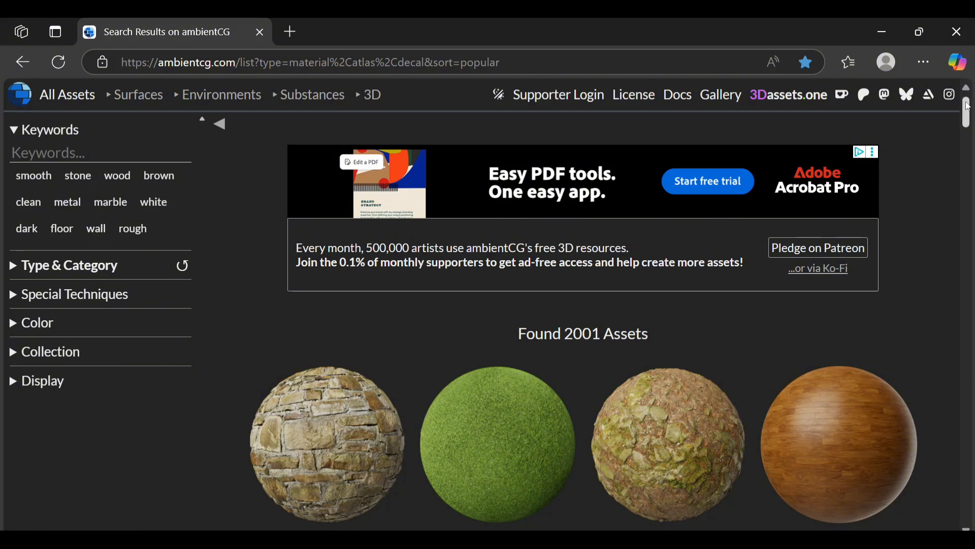
drag(969, 111, 971, 138)
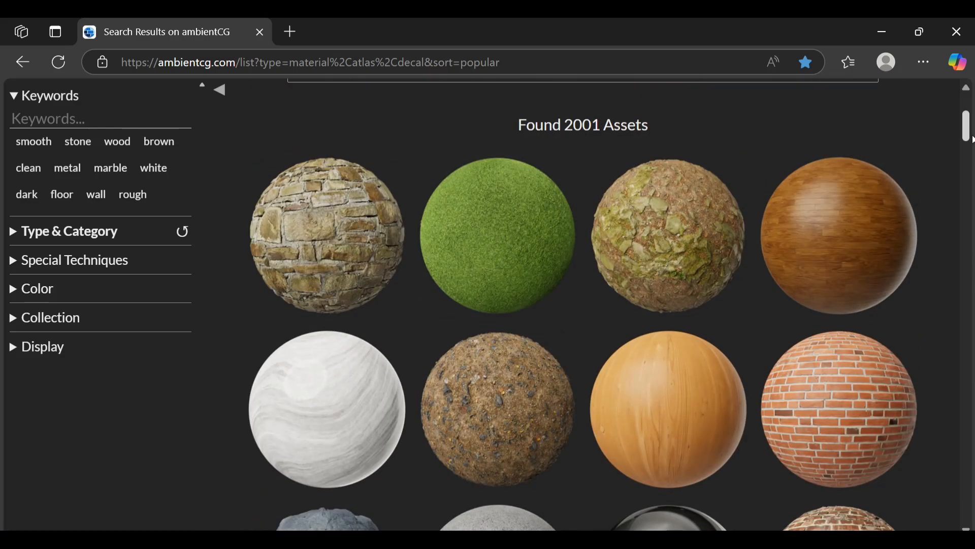
click(844, 416)
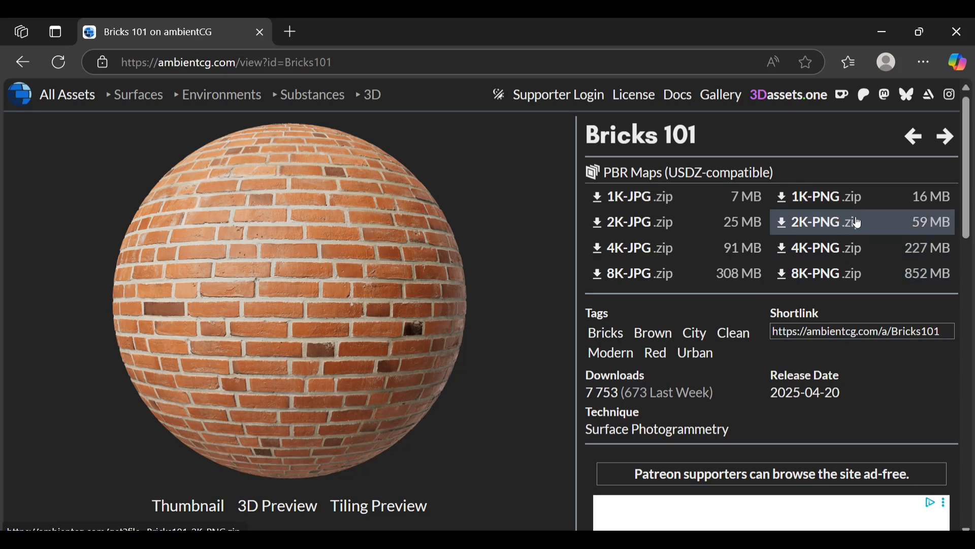
click(818, 225)
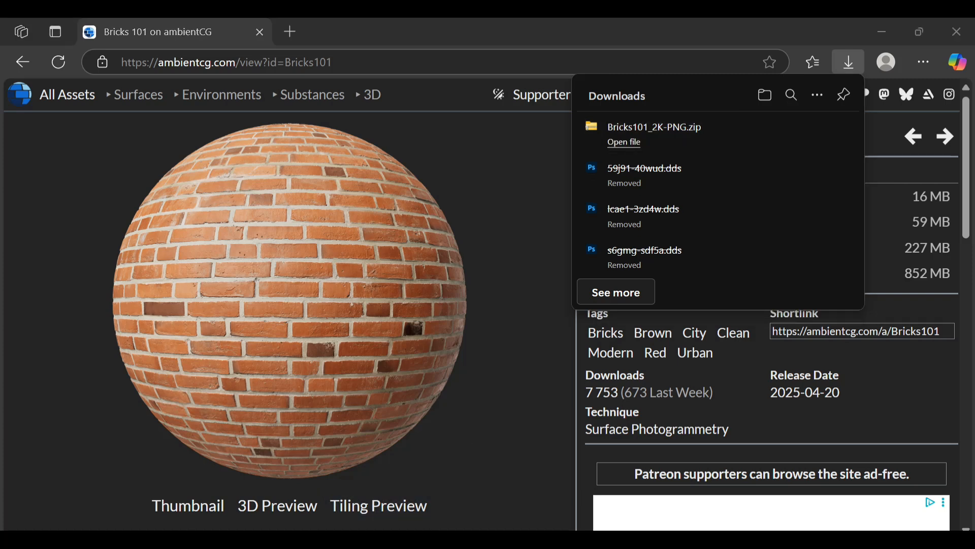
- Switch to File Explorer and extract Bricks101_2K-PNG.zip from Downloads into its own Bricks101_2K-PNG folder
key(super+e)
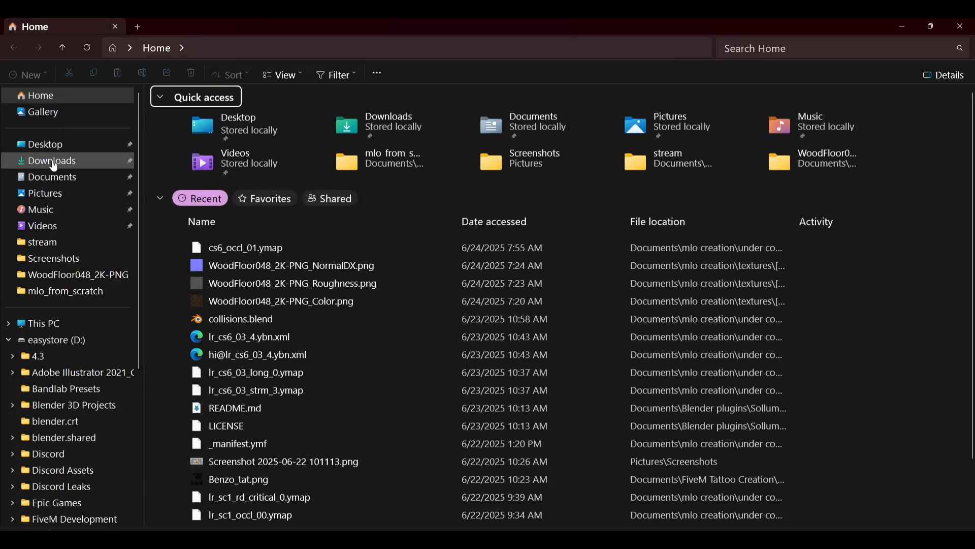
click(50, 161)
right_click(179, 161)
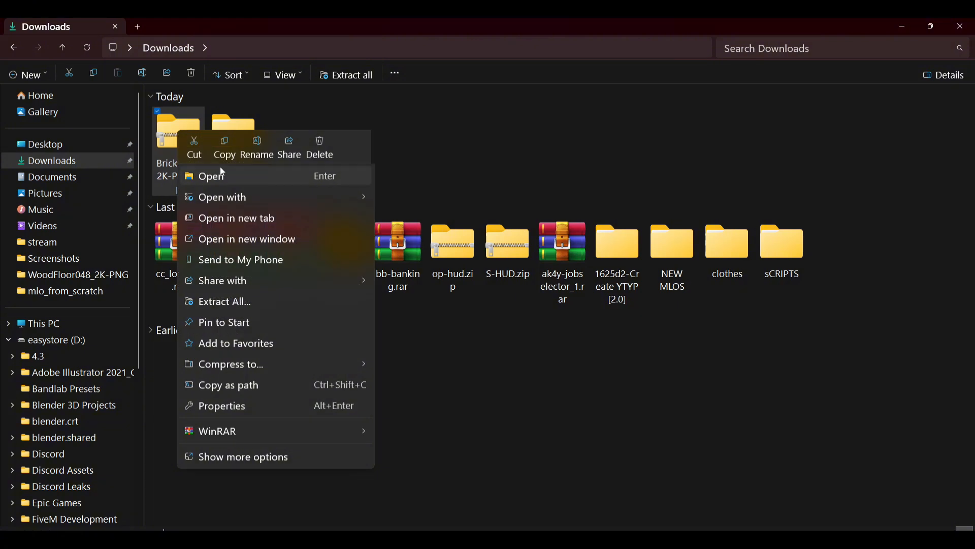
click(228, 300)
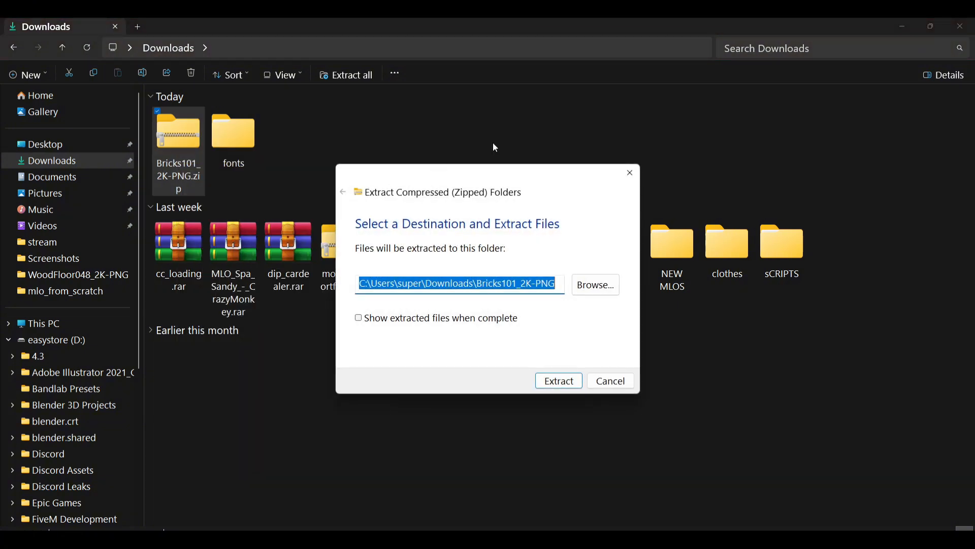
click(557, 381)
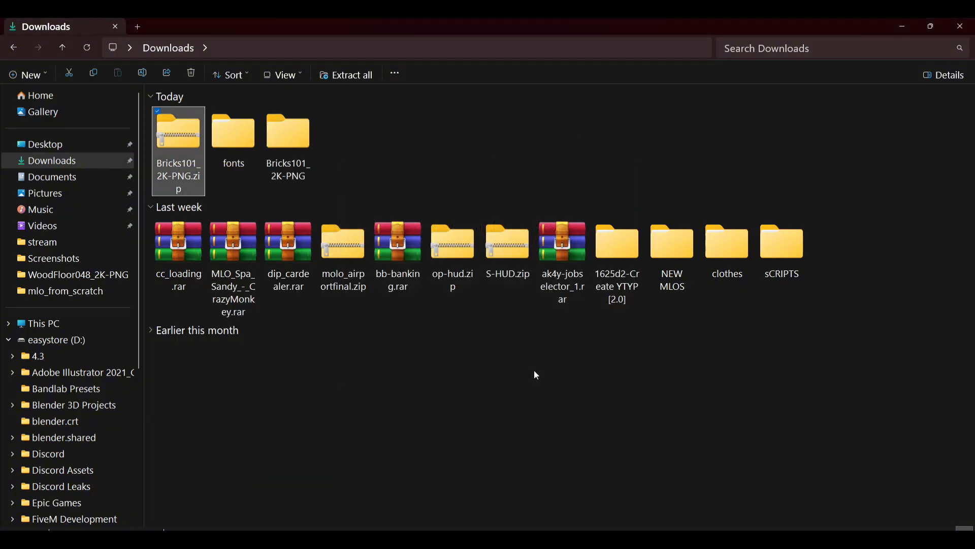
- Open the extracted Bricks101_2K-PNG folder and display its texture maps as extra large icons
double_click(287, 139)
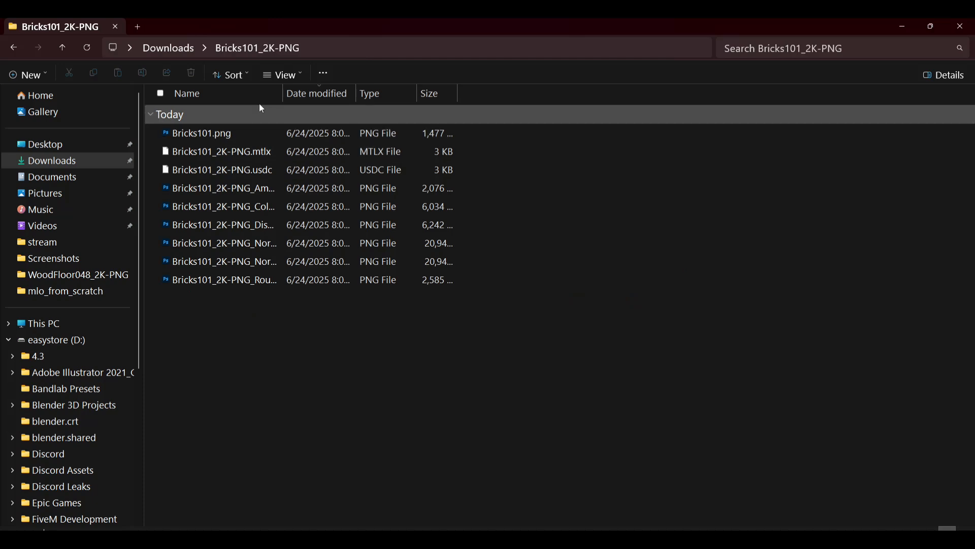
click(282, 75)
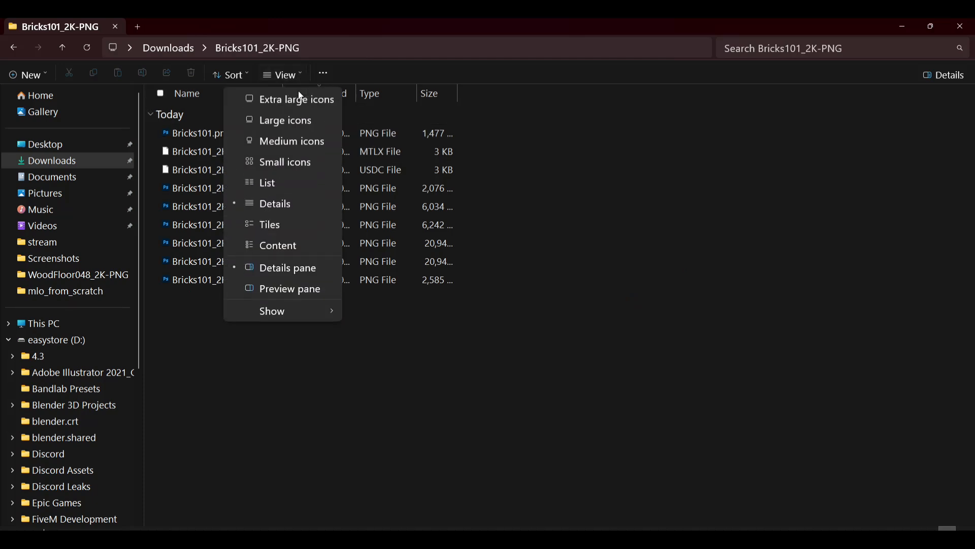
click(287, 121)
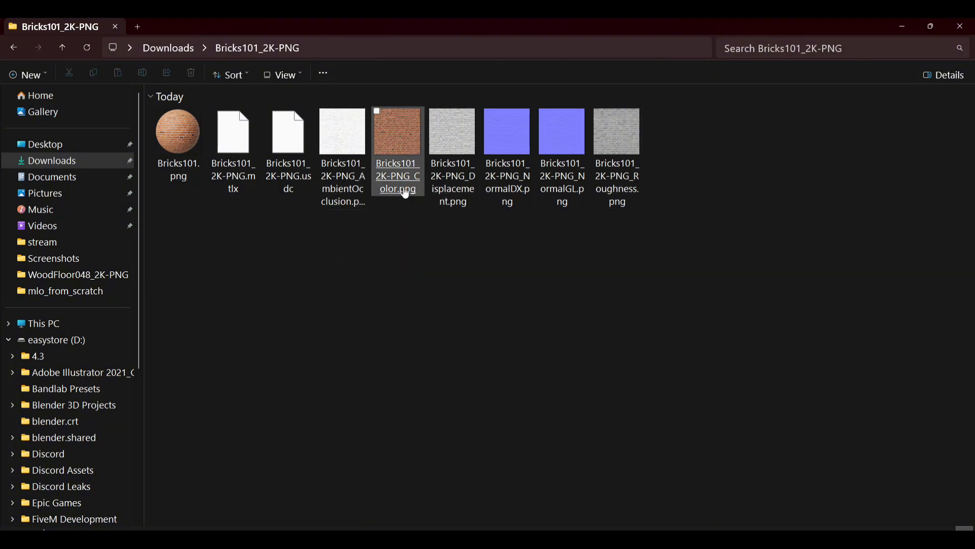
click(298, 76)
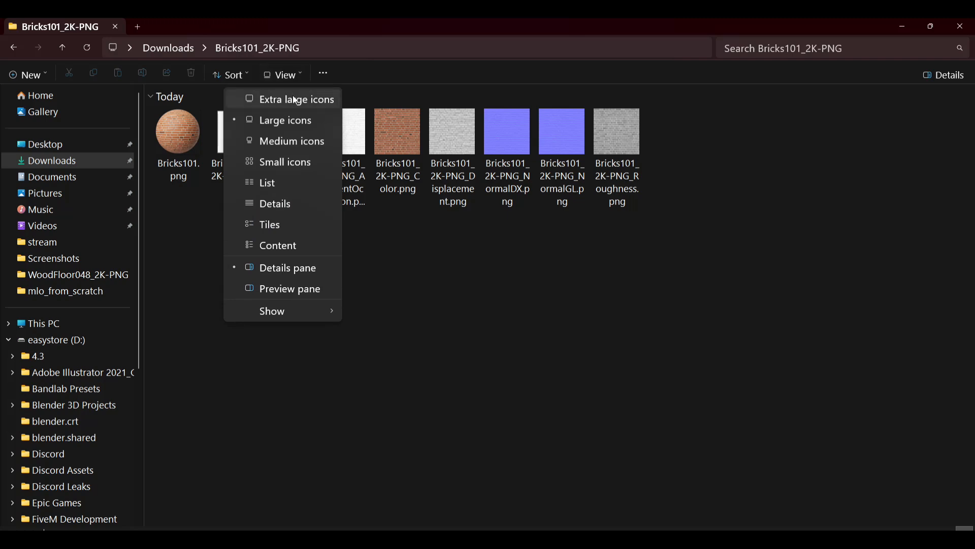
click(290, 93)
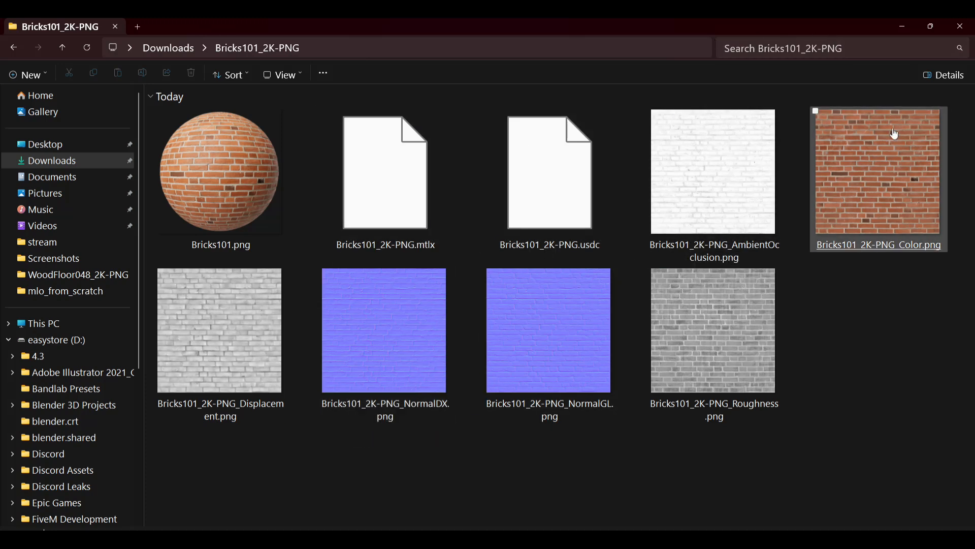
- Switch to Blender, create a Sollumz NORMAL SPEC shader material on the block, and show it in Material Preview shading
key(alt+Tab)
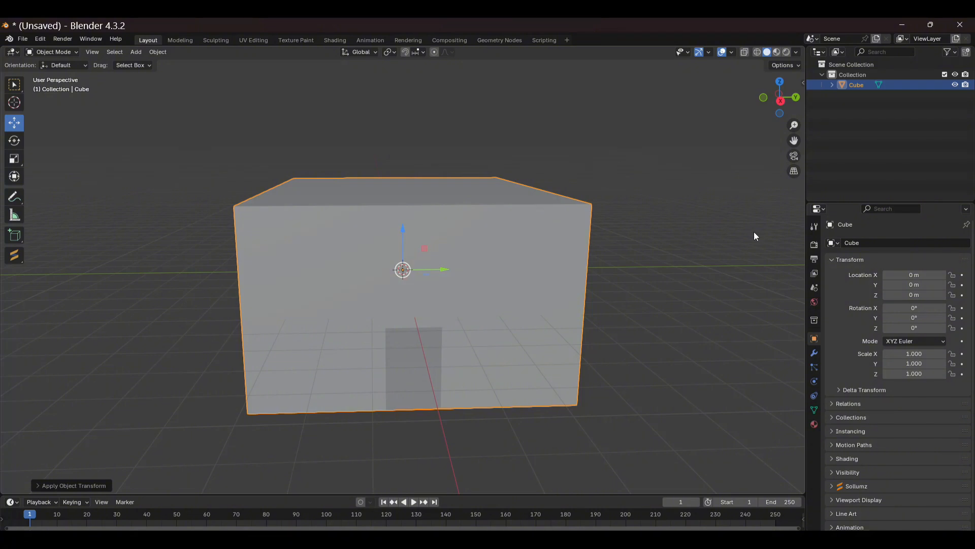
key(n)
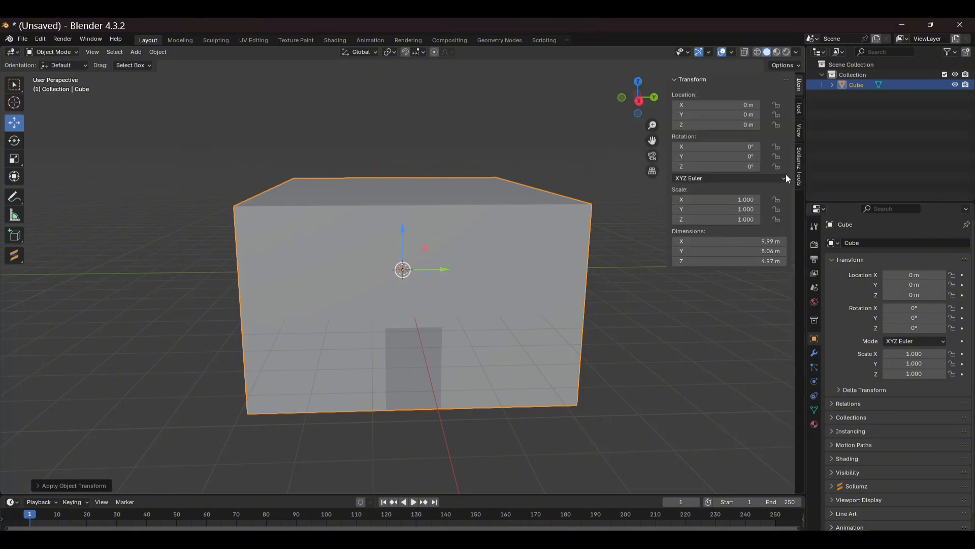
click(800, 163)
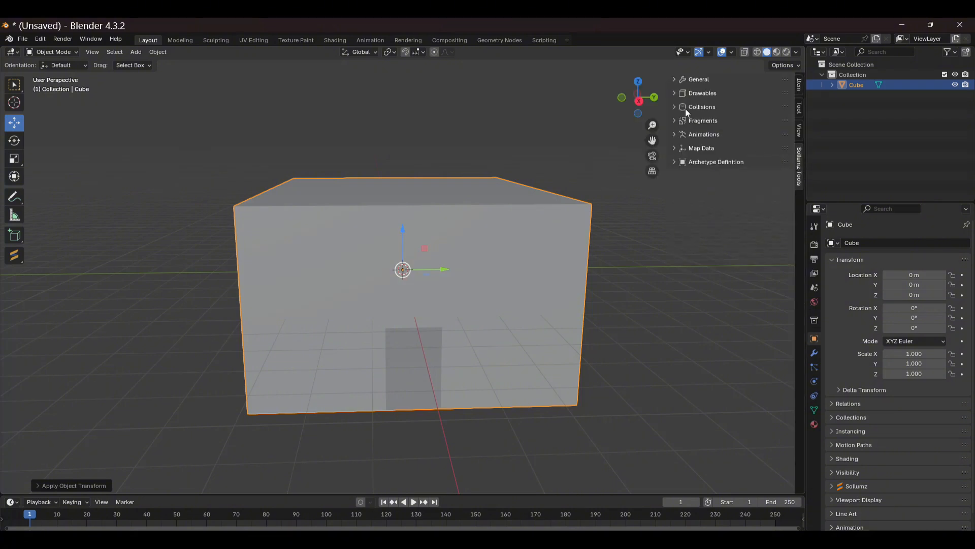
click(675, 95)
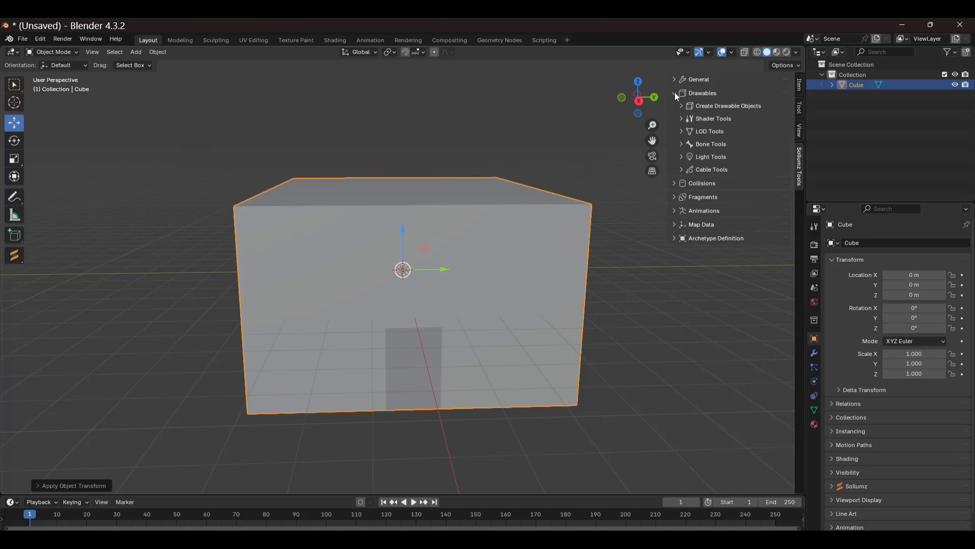
click(680, 118)
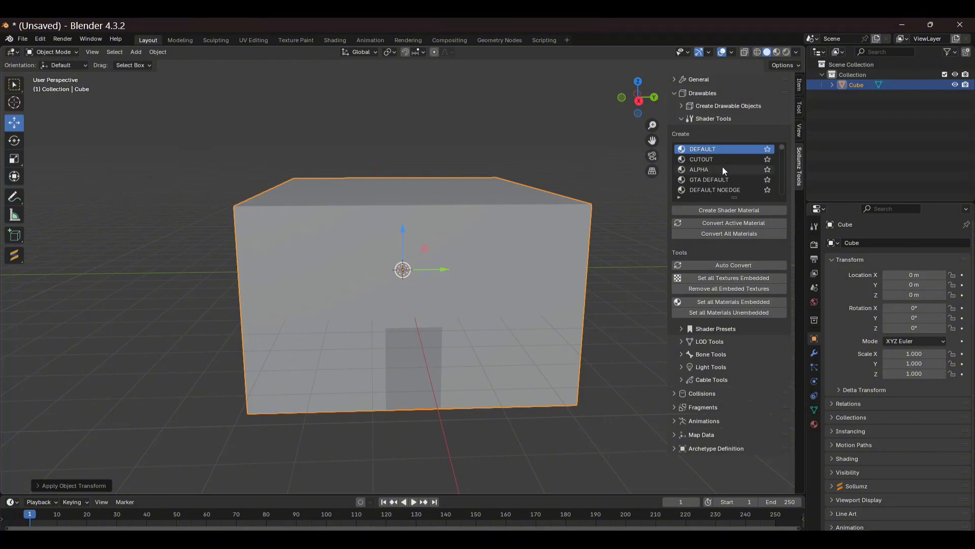
scroll(722, 166, down, 1)
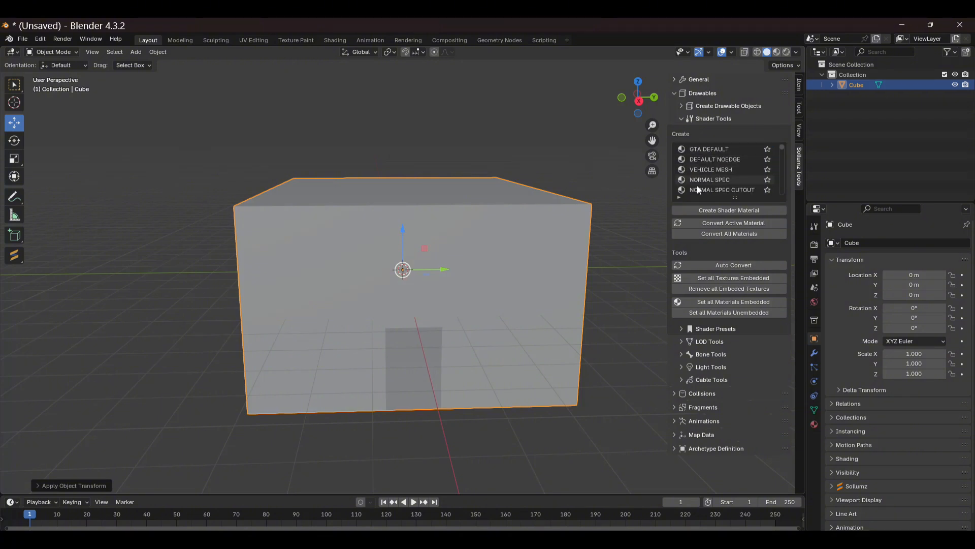
click(703, 180)
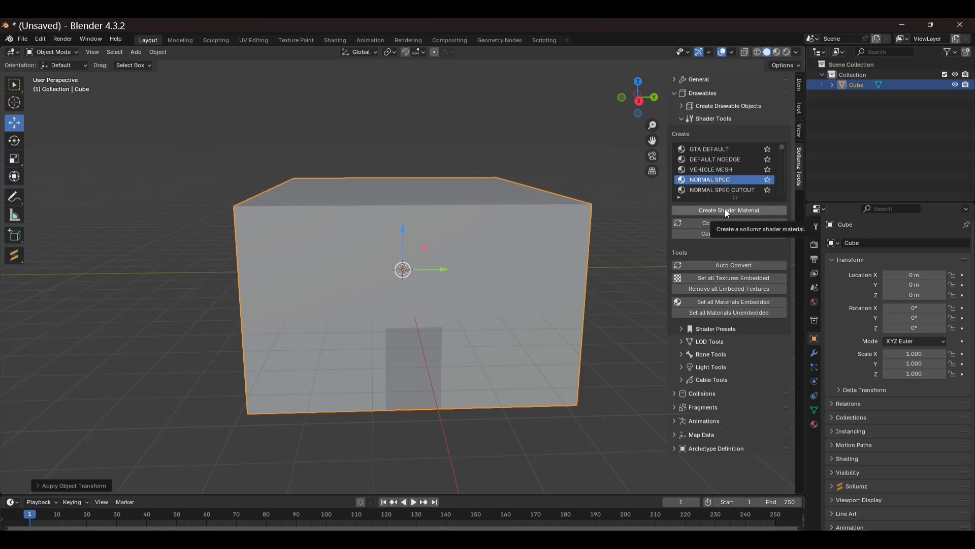
click(725, 209)
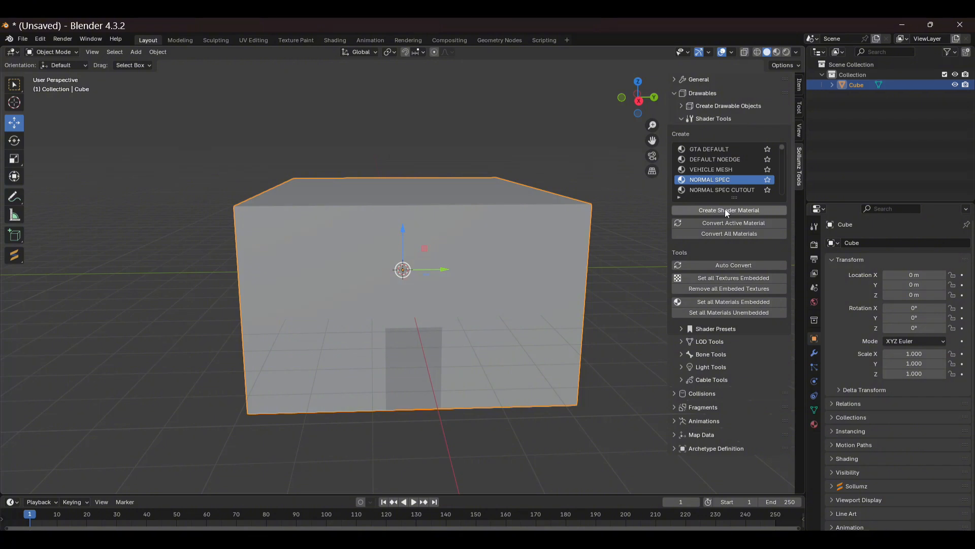
click(777, 51)
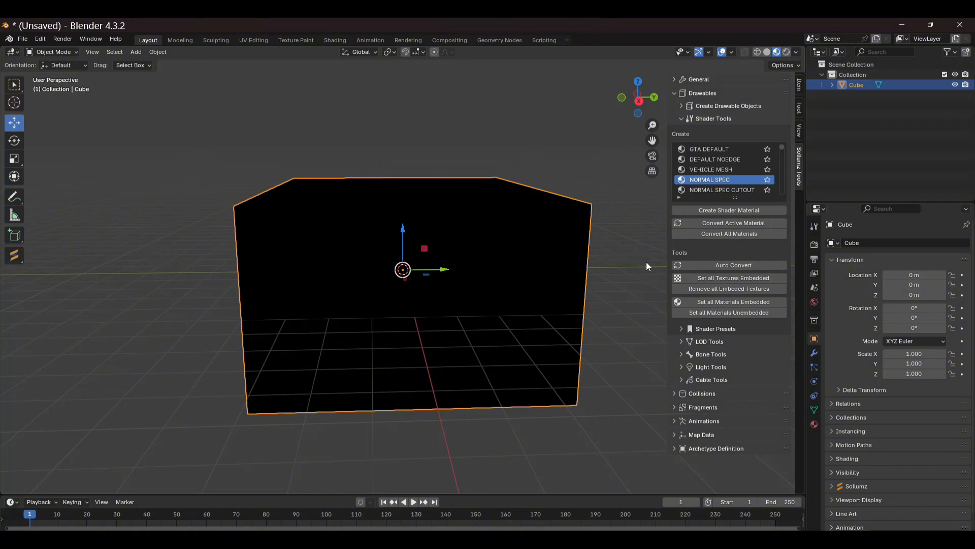
key(n)
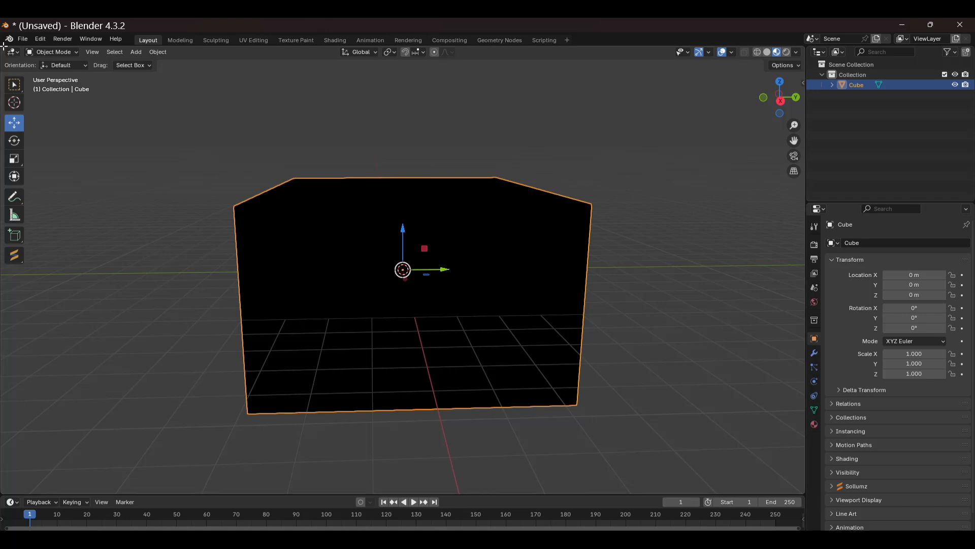
mouse_move(3, 48)
mouse_down()
mouse_move(361, 64)
mouse_move(6, 74)
mouse_move(2, 46)
mouse_move(3, 59)
mouse_up()
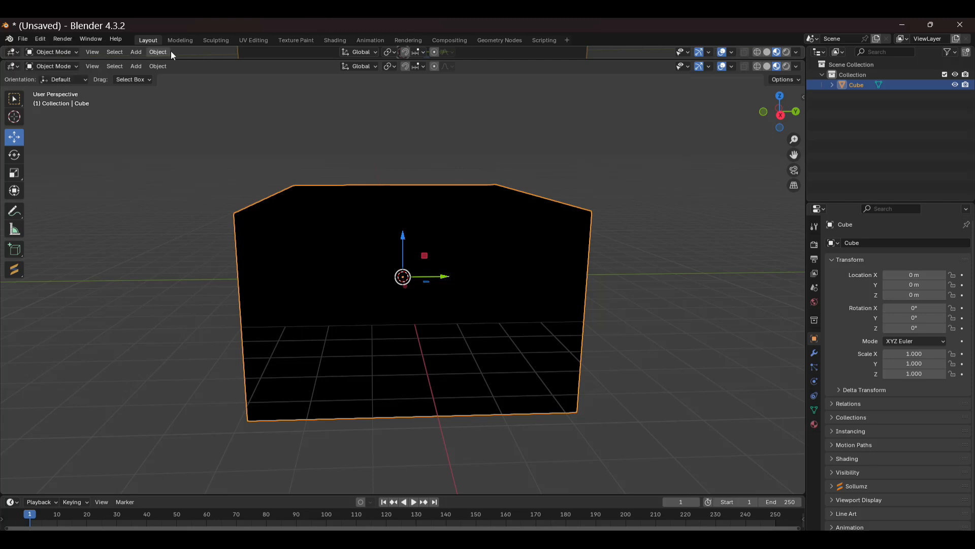
right_click(81, 52)
click(38, 154)
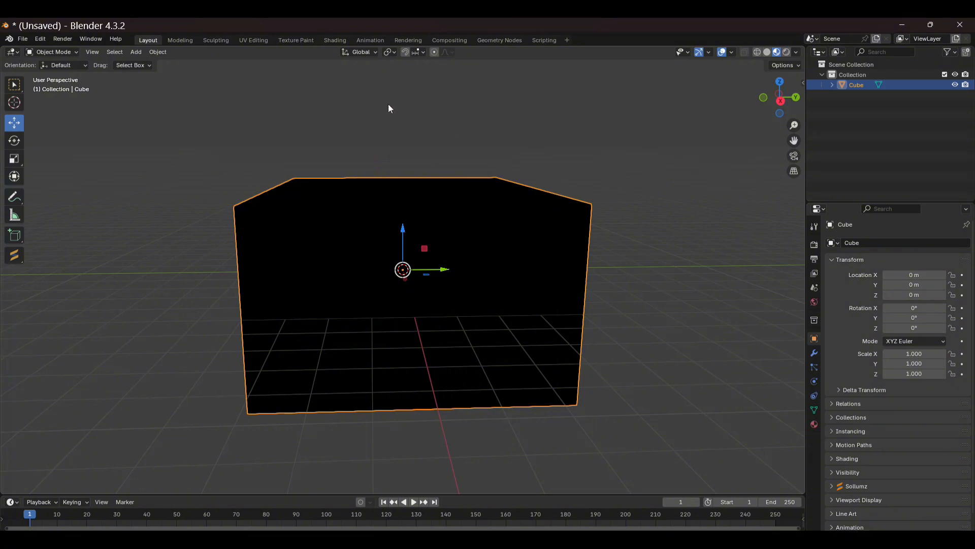
- In the Shading workspace, load 22tyu-mwi4v.dds from the [damaged_yellow_painted_wall] textures into the normal_spec material's DiffuseSampler node
click(334, 41)
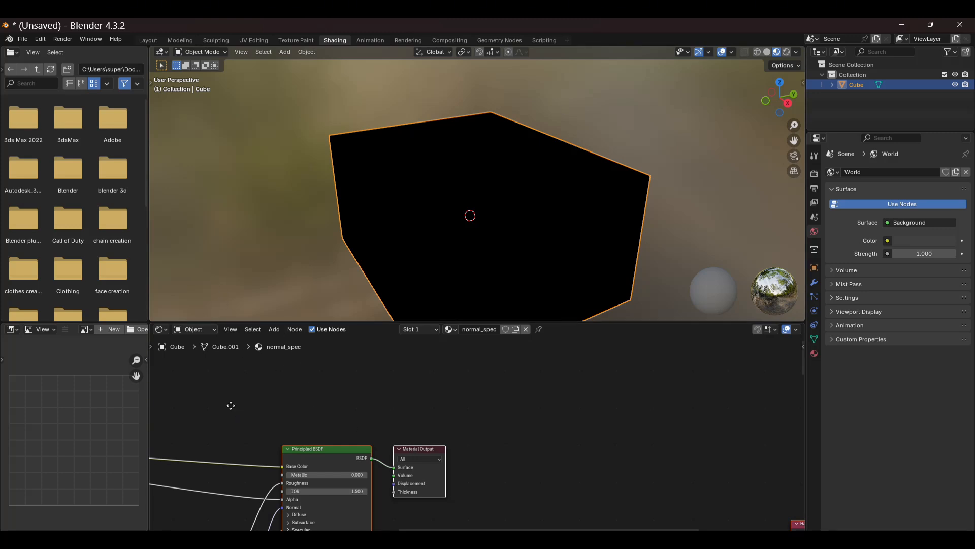
middle_drag(231, 406, 705, 400)
middle_drag(530, 516, 608, 416)
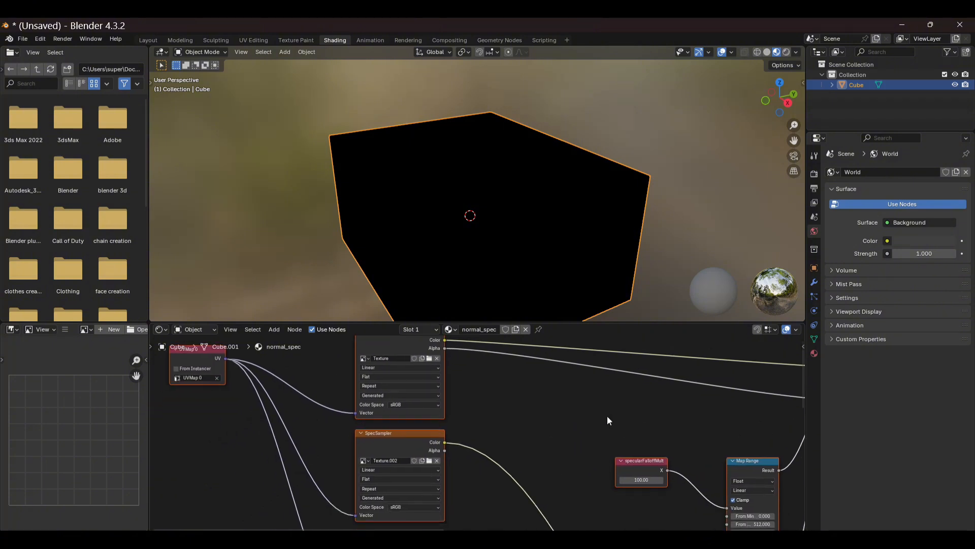
scroll(565, 418, down, 2)
middle_drag(550, 444, 550, 481)
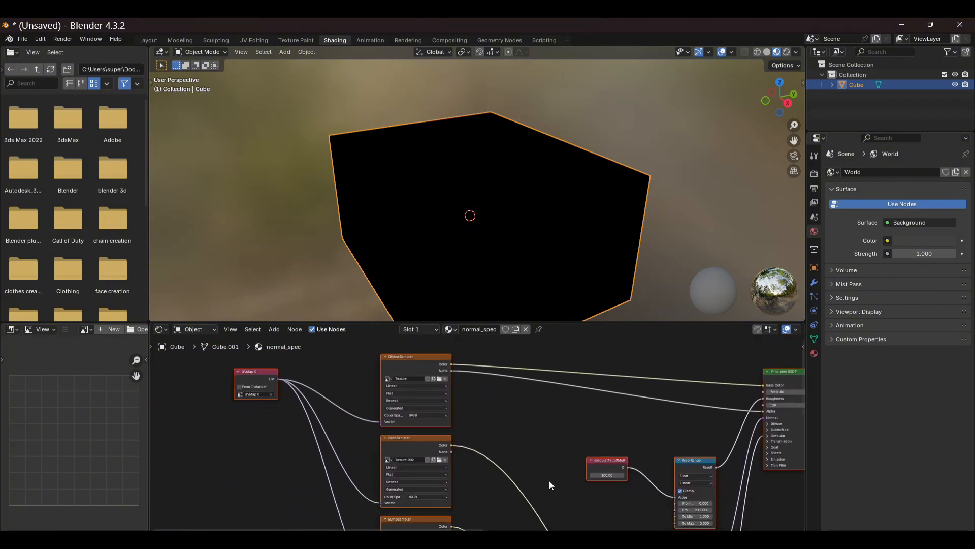
scroll(548, 480, up, 5)
middle_drag(486, 400, 592, 483)
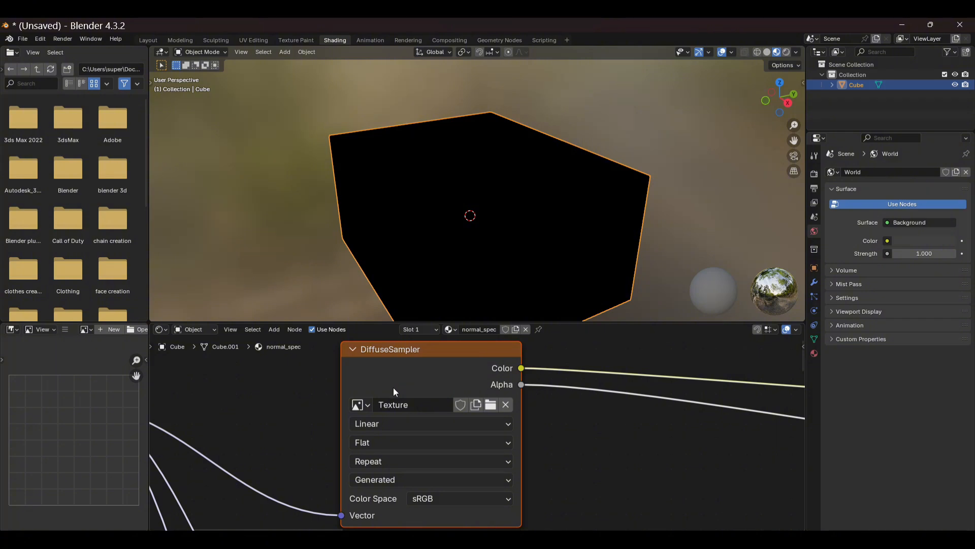
click(491, 405)
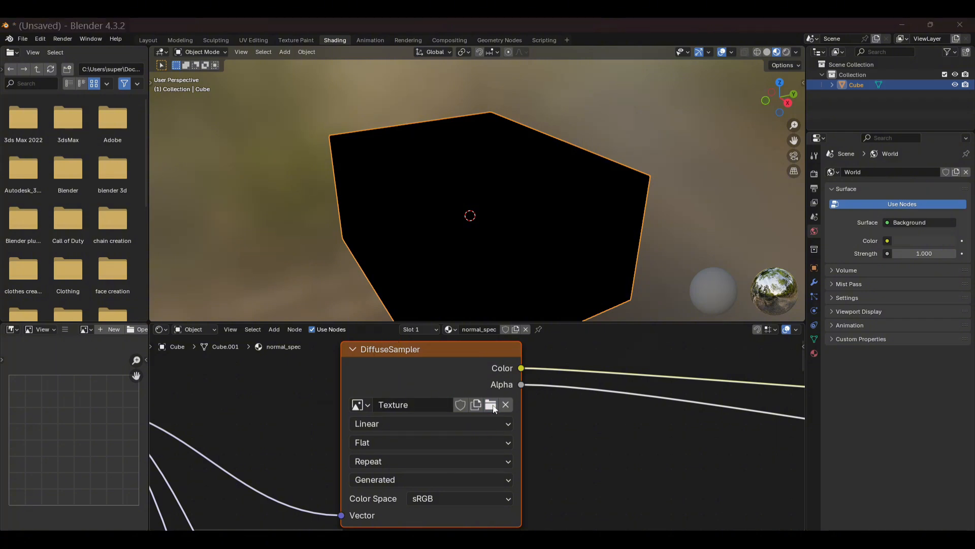
double_click(425, 217)
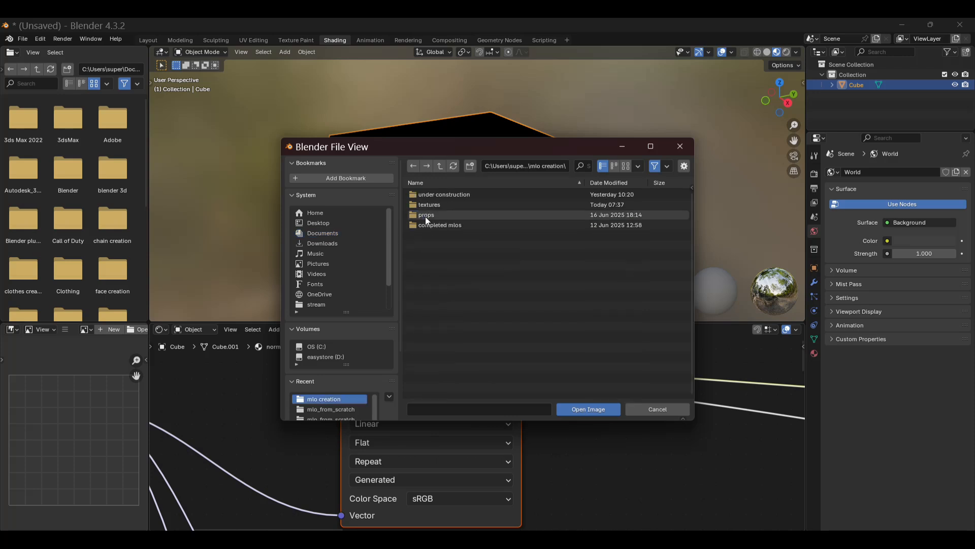
double_click(434, 206)
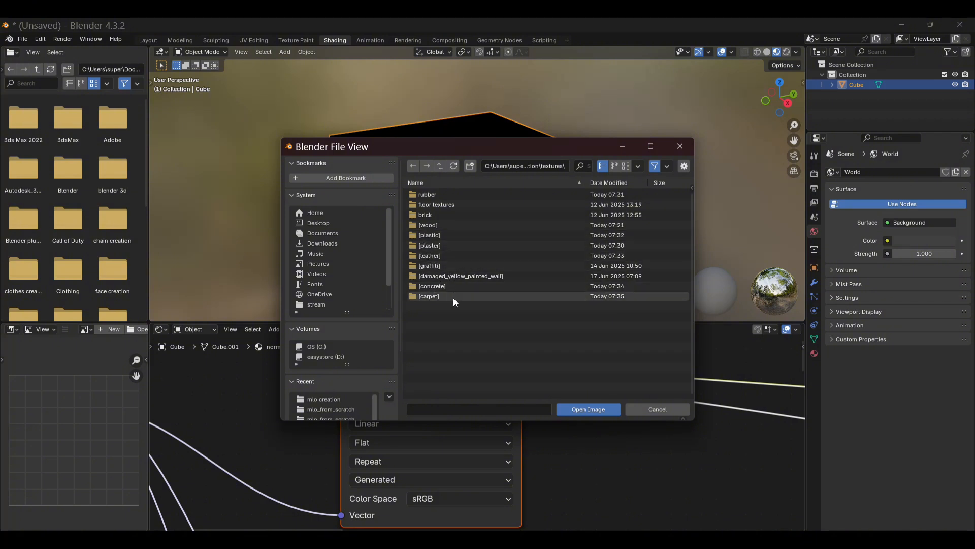
double_click(434, 276)
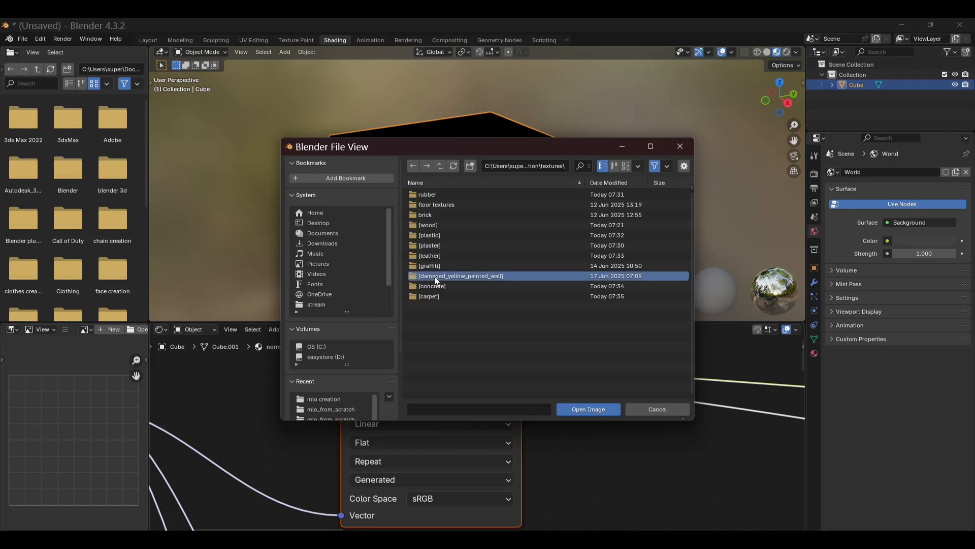
double_click(423, 193)
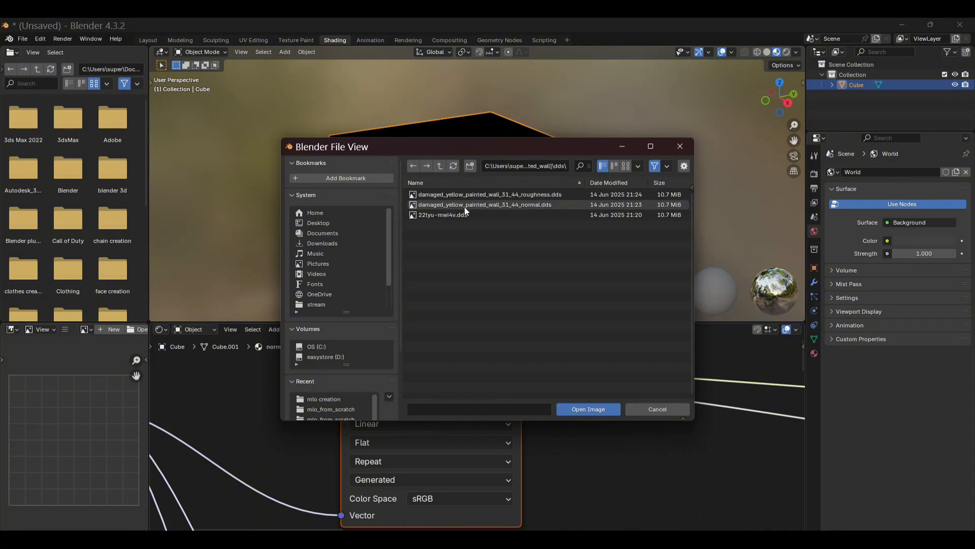
double_click(436, 215)
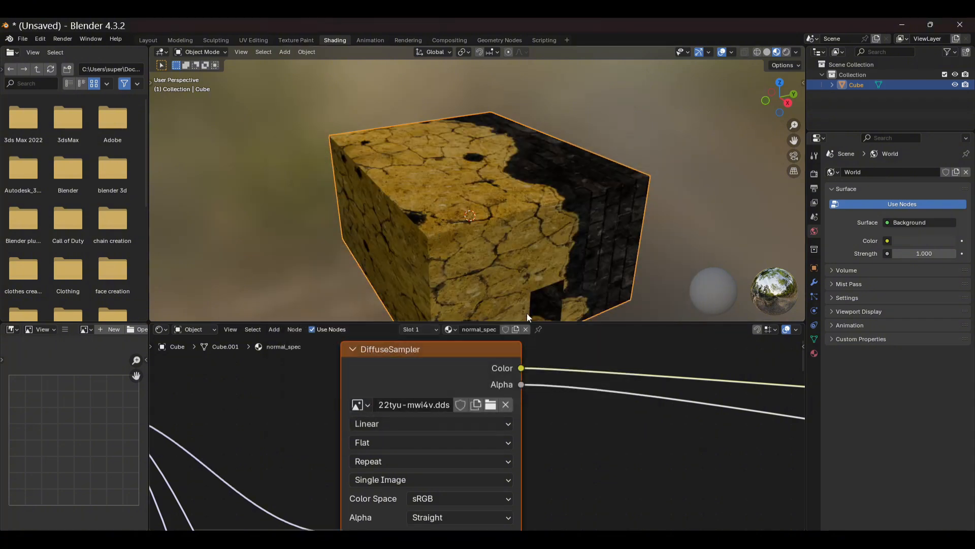
middle_drag(653, 246, 628, 226)
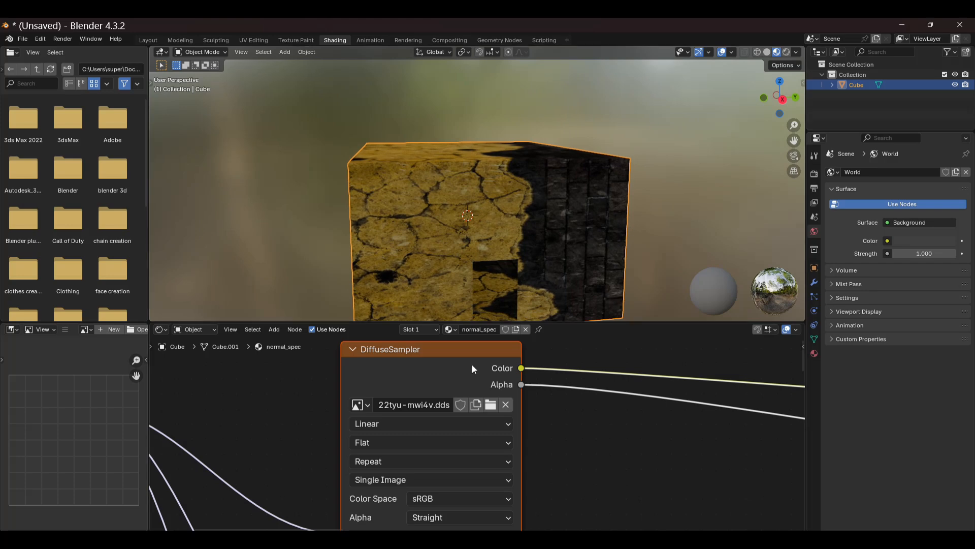
- Load damaged_yellow_painted_wall_31_44_roughness.dds from the painted wall textures' dds folder into the SpecSampler node
scroll(584, 405, down, 5)
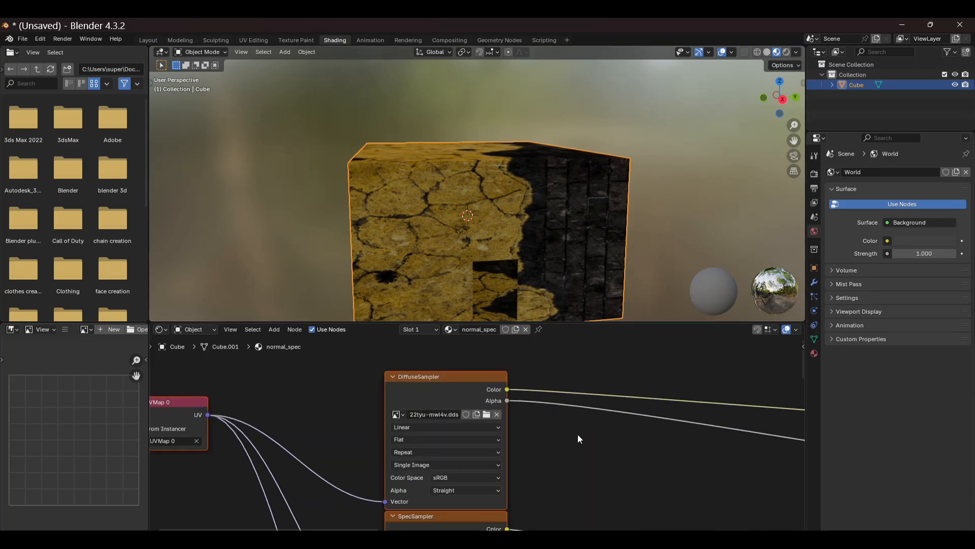
shift+middle_drag(574, 442, 549, 500)
scroll(448, 432, up, 1)
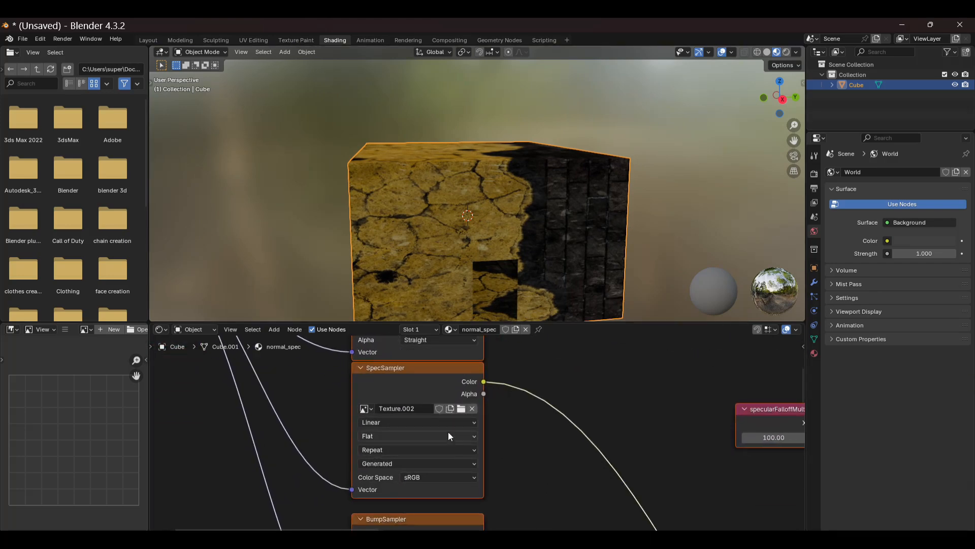
click(461, 409)
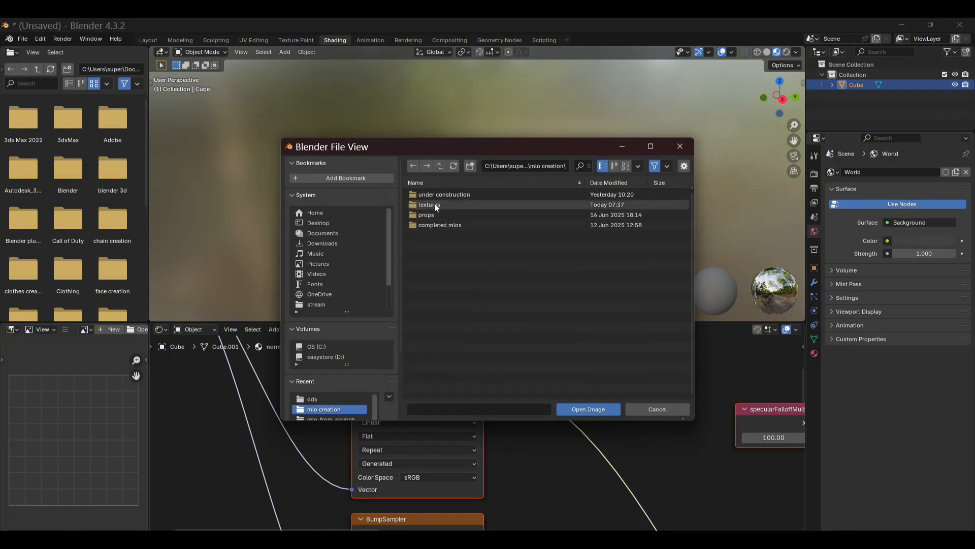
double_click(434, 203)
double_click(443, 277)
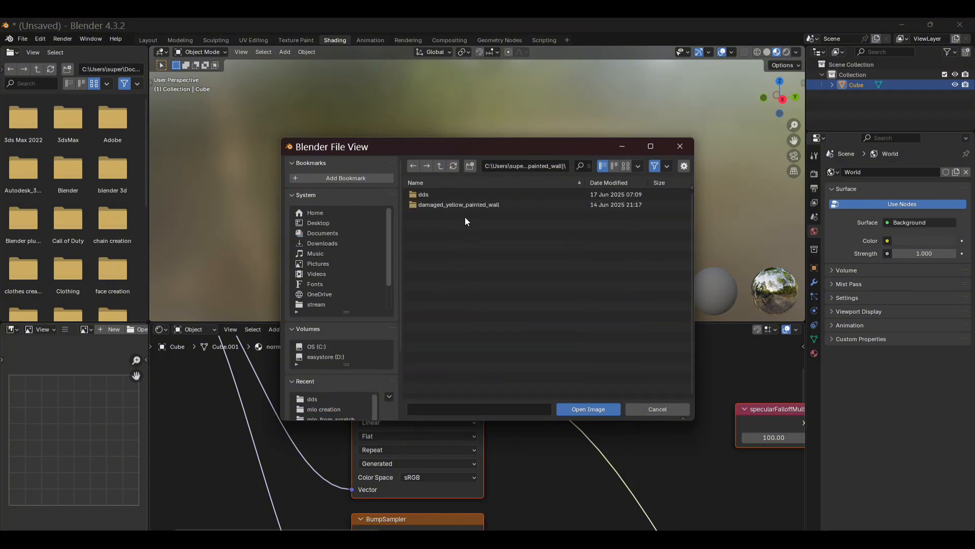
double_click(426, 195)
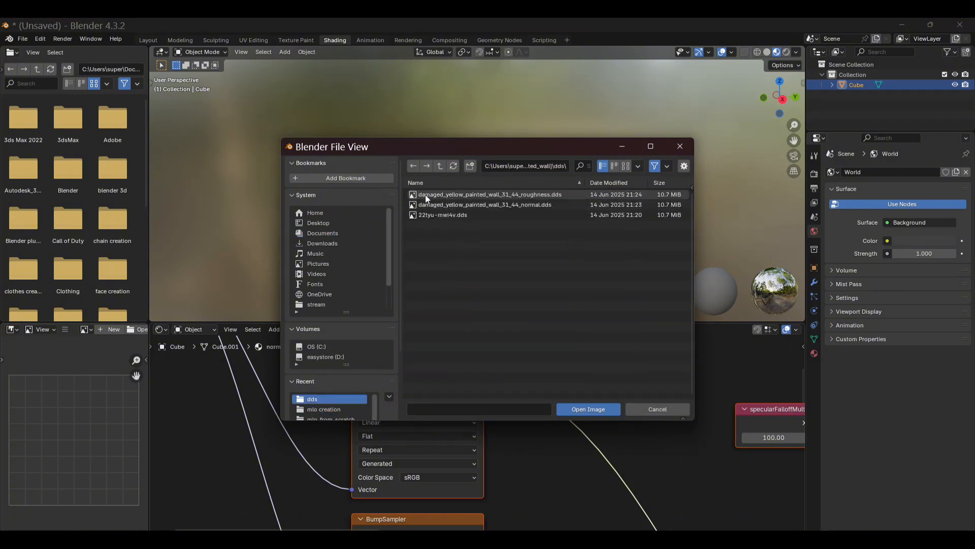
double_click(492, 195)
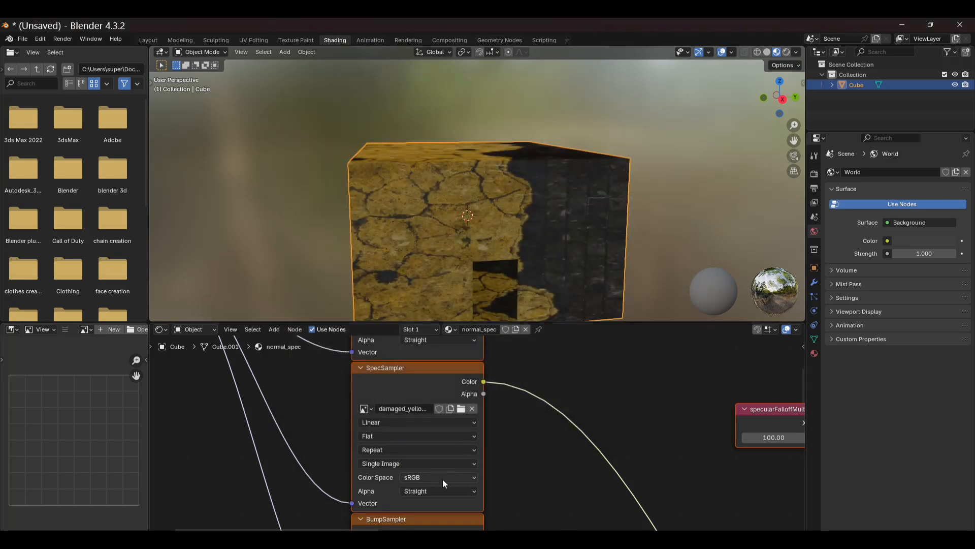
- Load damaged_yellow_painted_wall_31_44_normal.dds from the same dds folder into the BumpSampler node and check the block's surface
scroll(476, 463, down, 1)
middle_drag(566, 460, 523, 383)
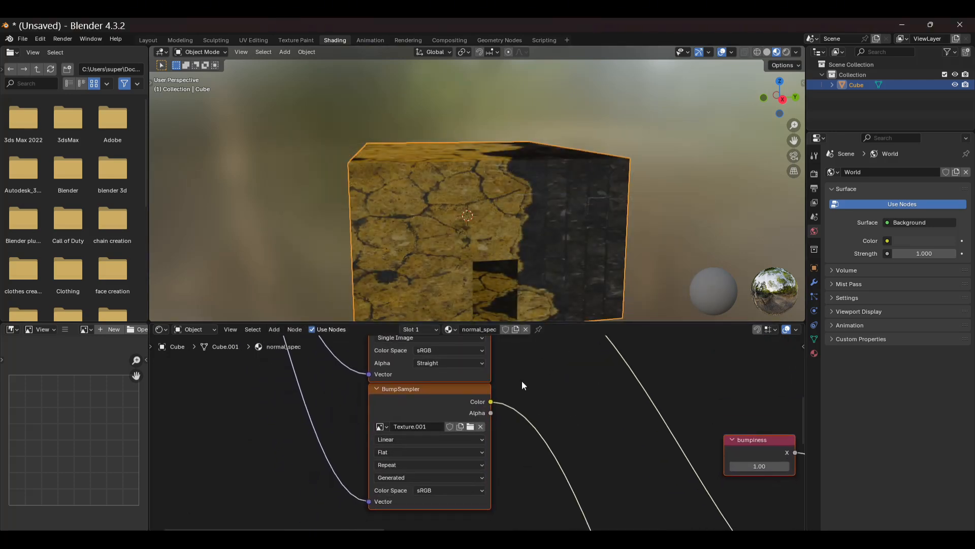
click(470, 426)
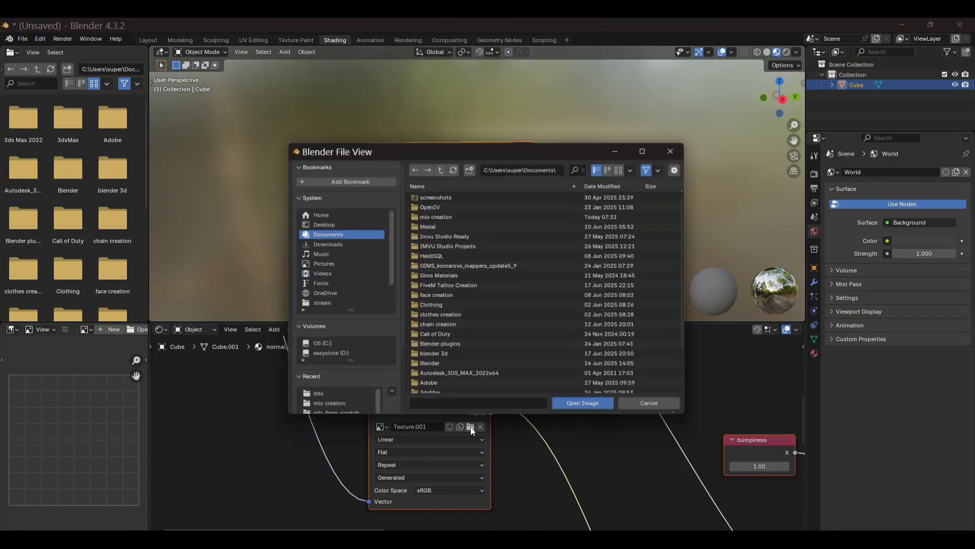
double_click(440, 213)
double_click(434, 205)
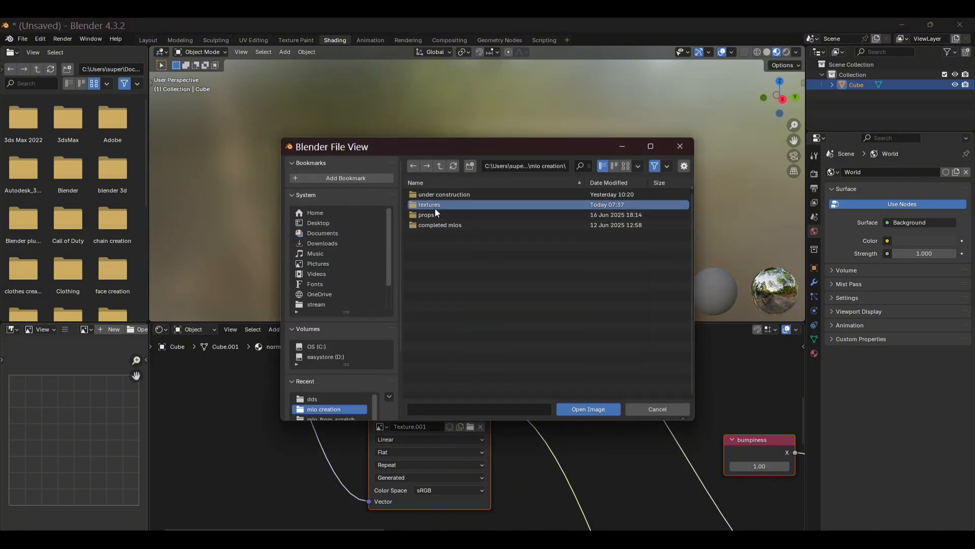
click(443, 277)
double_click(444, 278)
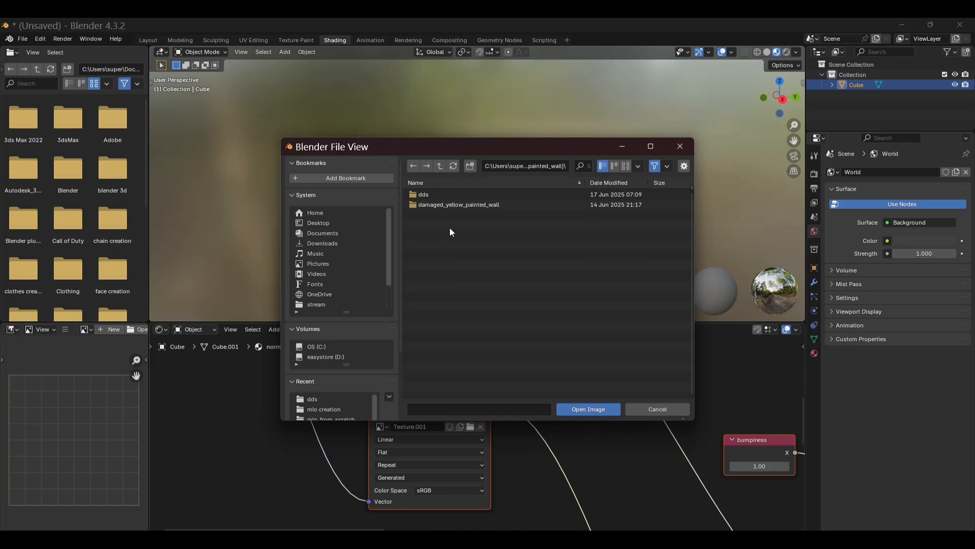
double_click(421, 194)
double_click(499, 204)
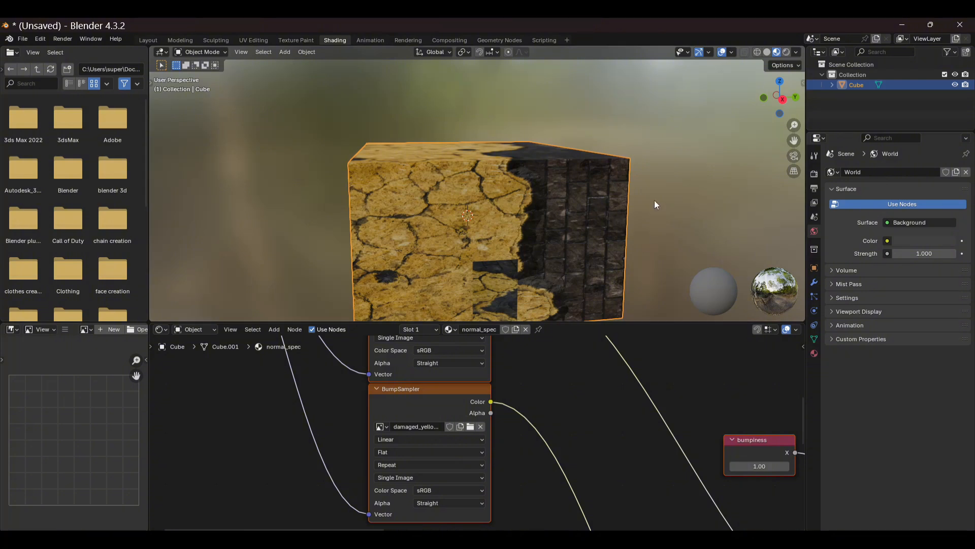
middle_drag(654, 200, 610, 167)
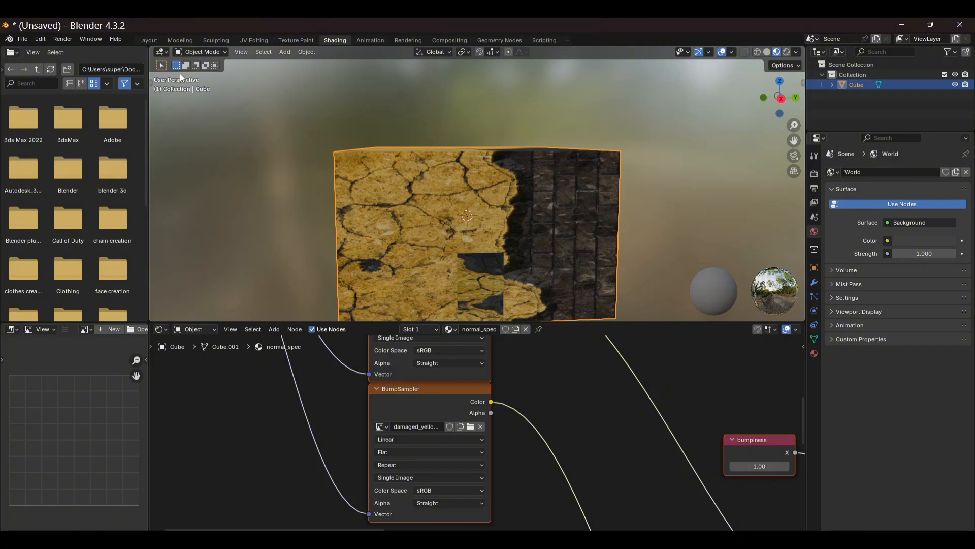
- In the Layout workspace, put the block in Edit Mode and unwrap all its faces with Cube Projection
click(149, 40)
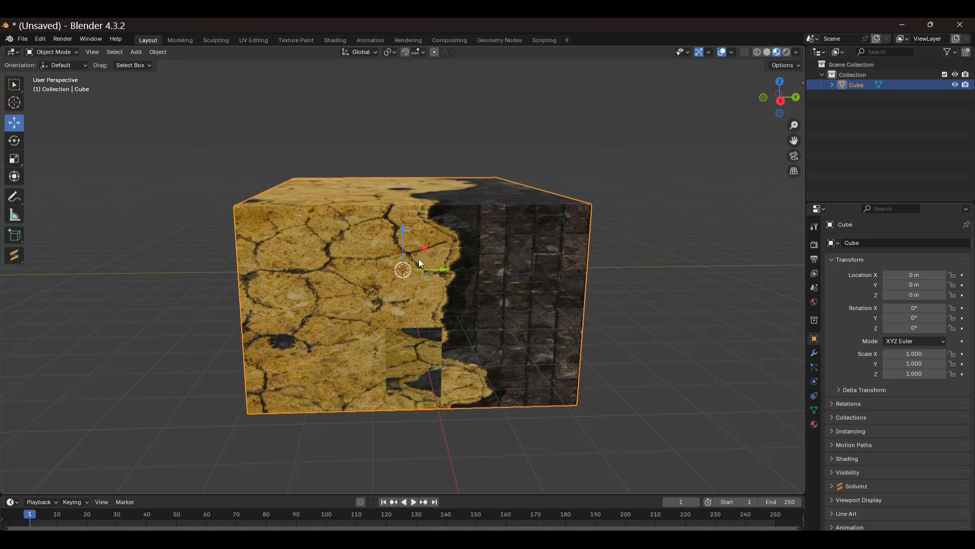
click(75, 52)
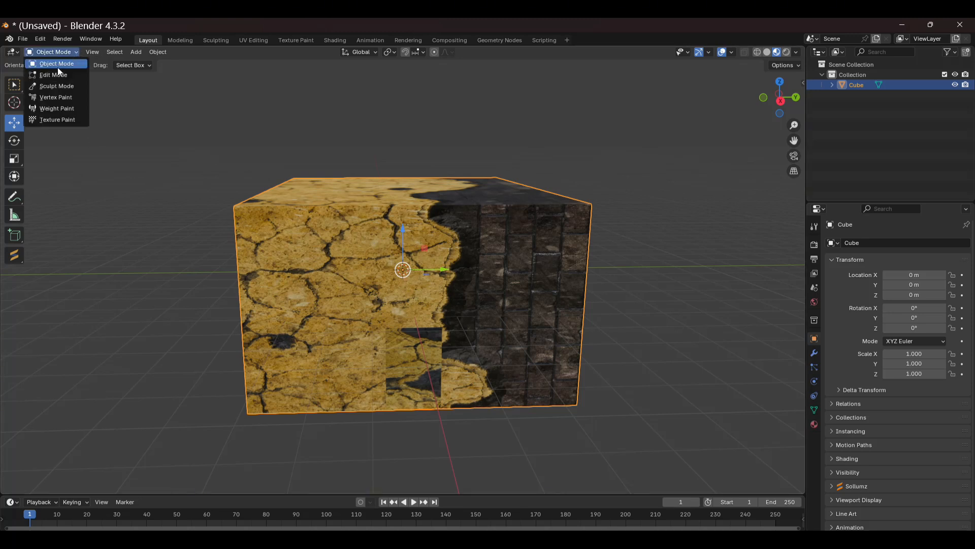
click(53, 76)
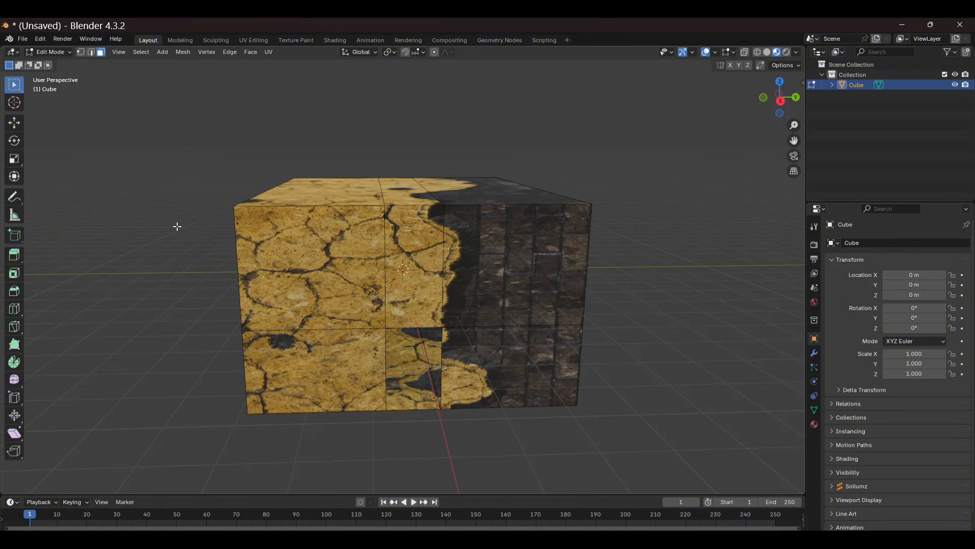
key(a)
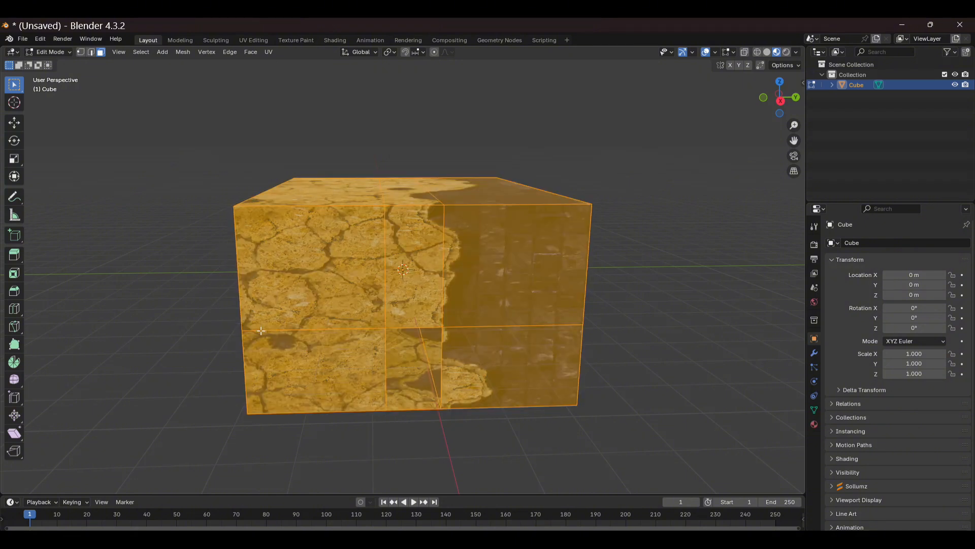
key(u)
mouse_move(251, 331)
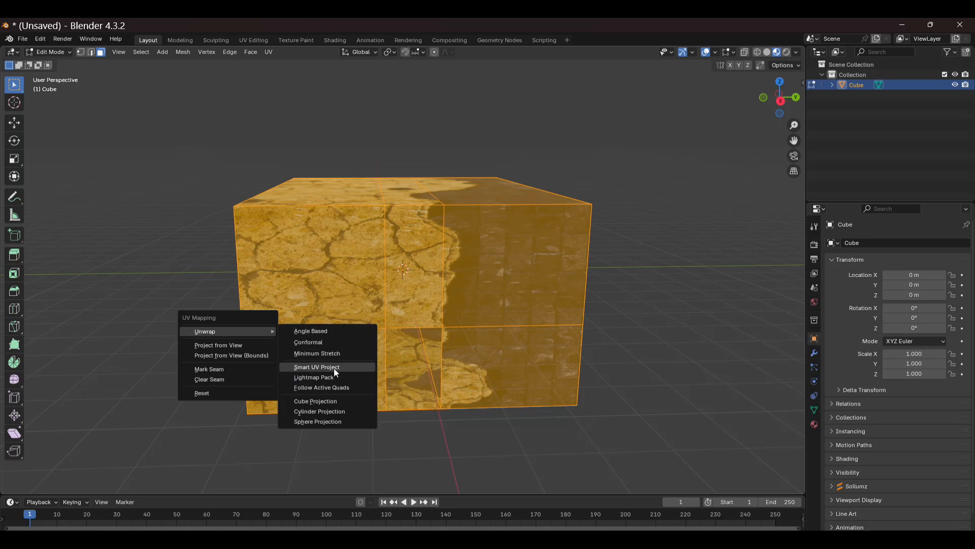
click(319, 401)
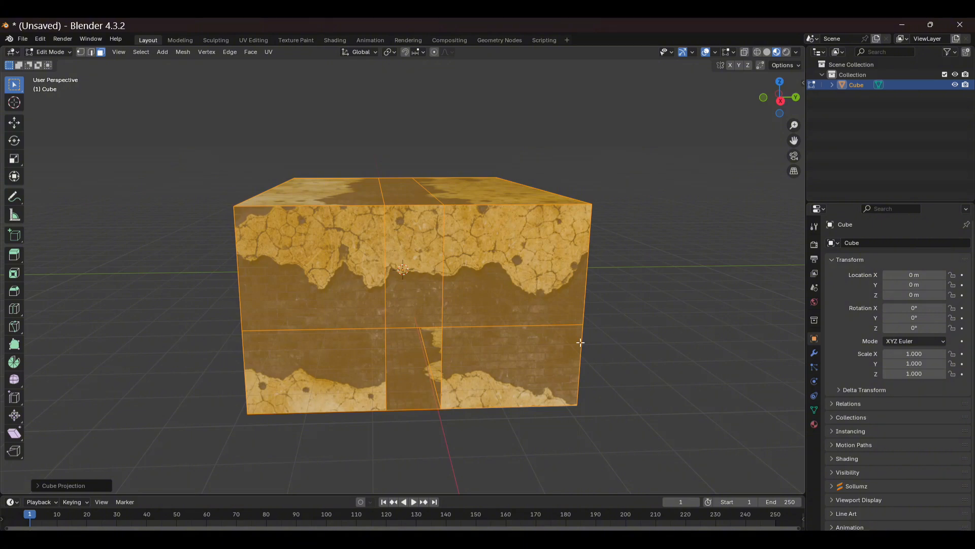
middle_drag(622, 289, 599, 281)
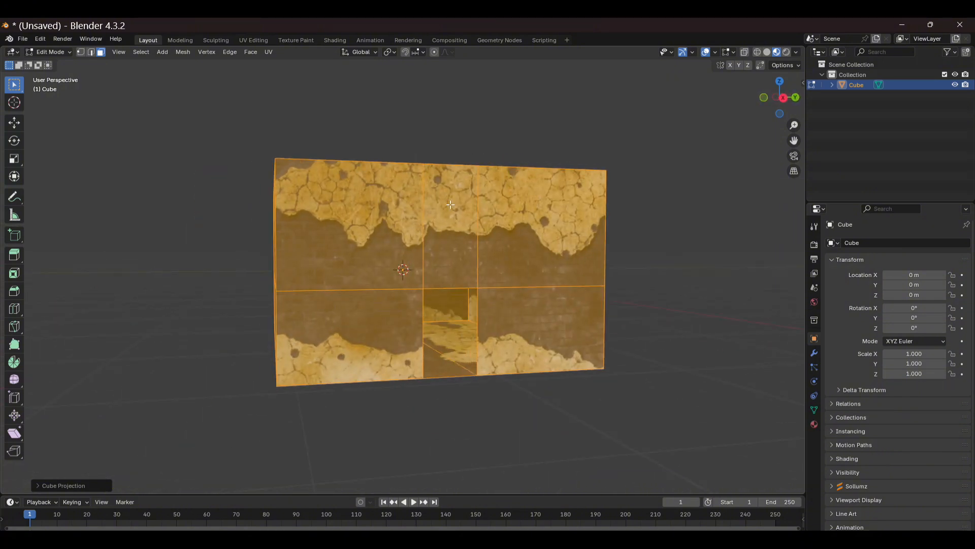
middle_drag(605, 339, 665, 360)
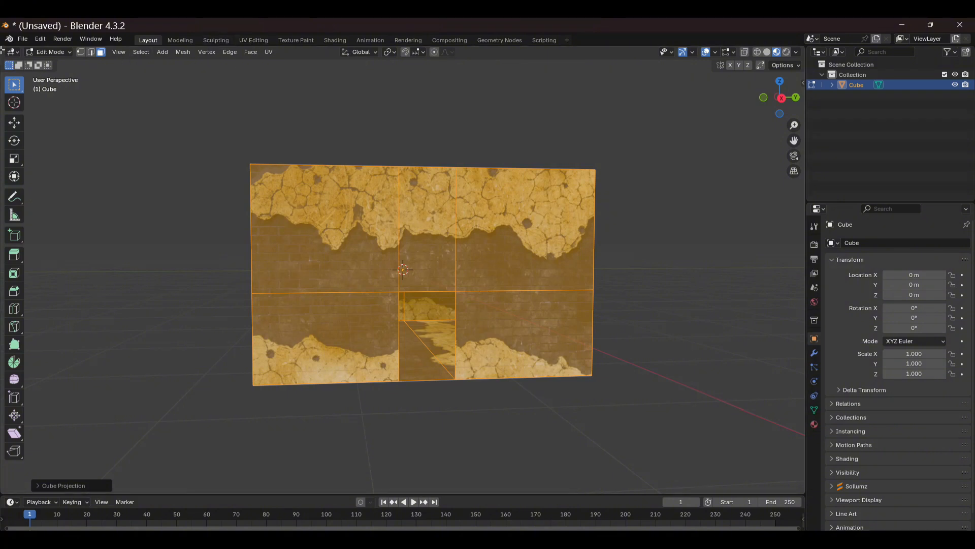
- Split the 3D viewport vertically near the middle and turn the left half into a UV Editor
drag(2, 47, 314, 117)
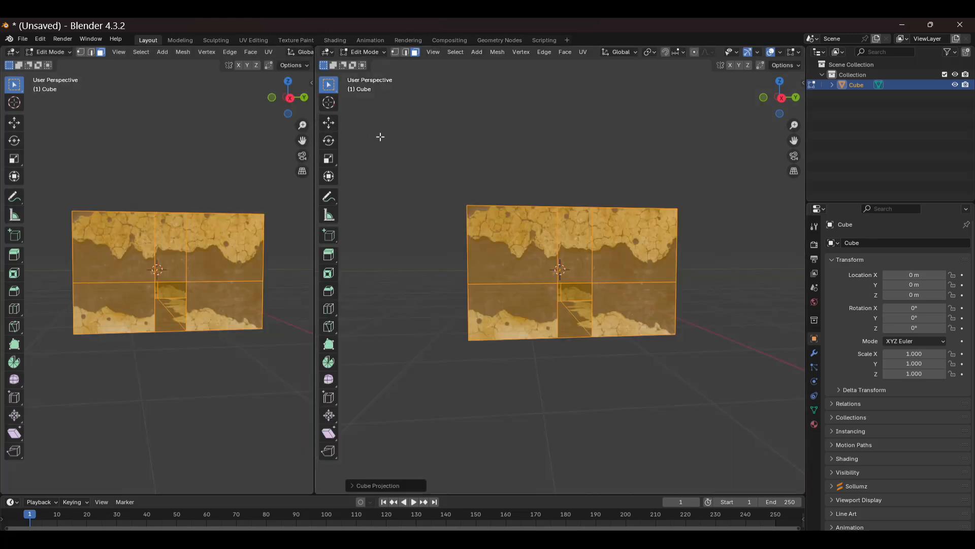
drag(315, 196, 375, 199)
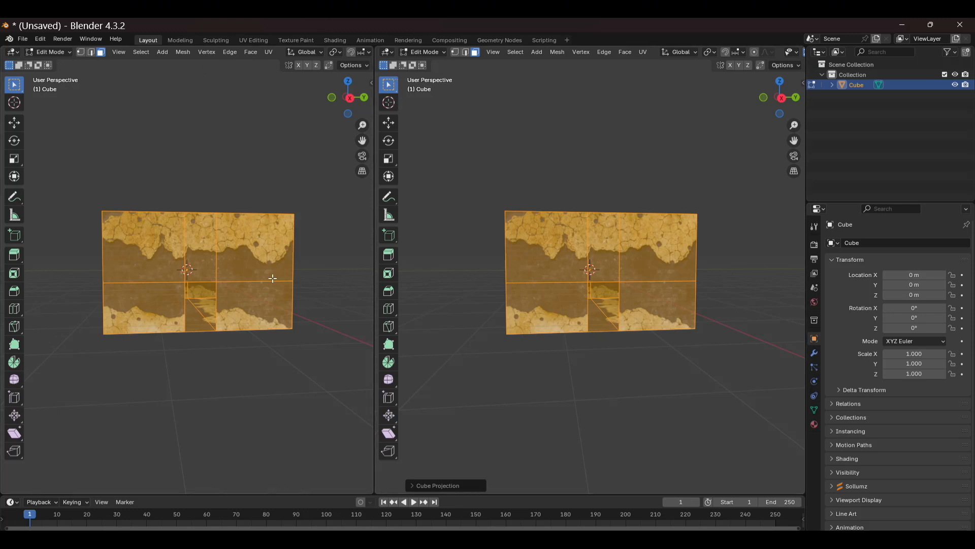
click(17, 51)
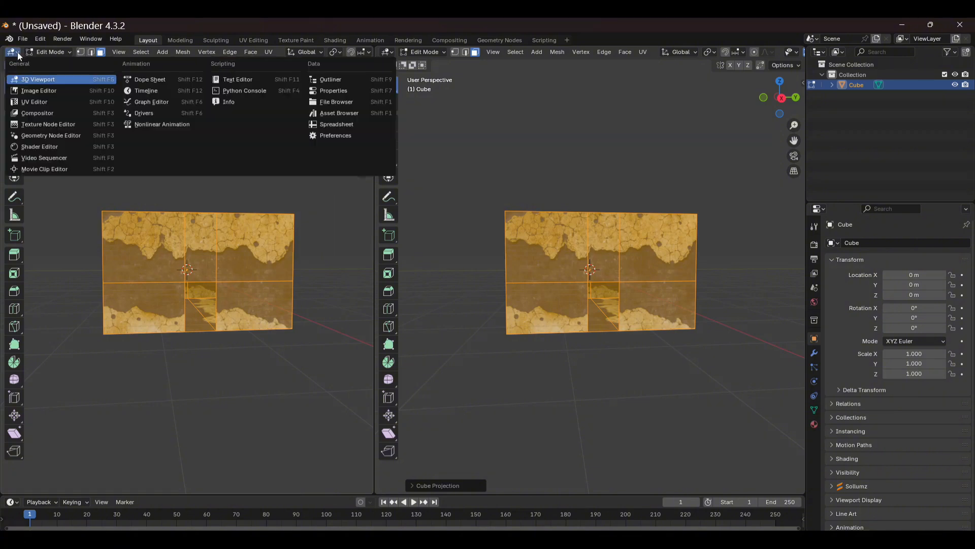
click(35, 101)
scroll(168, 206, down, 6)
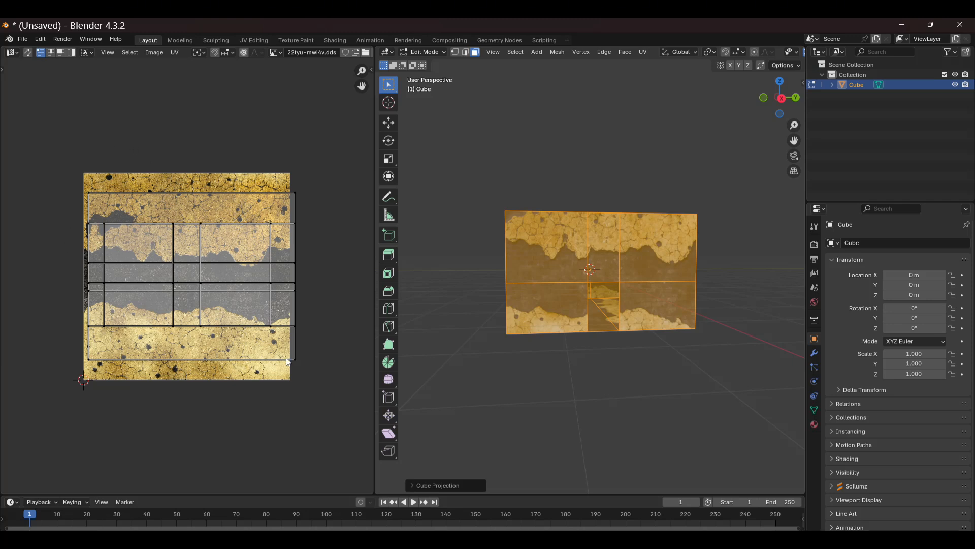
- Select all UVs in the UV Editor and shift them slightly along the horizontal axis with the Move tool
key(a)
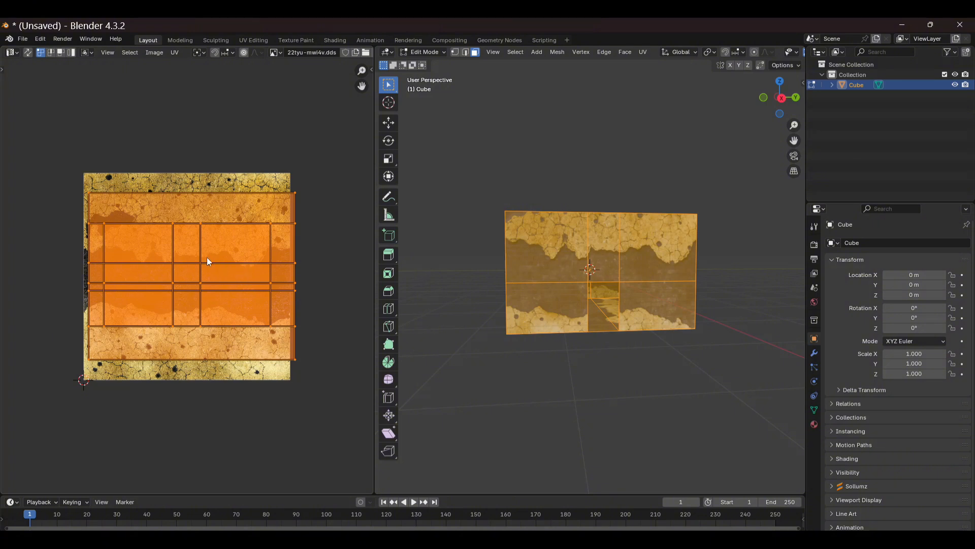
key(t)
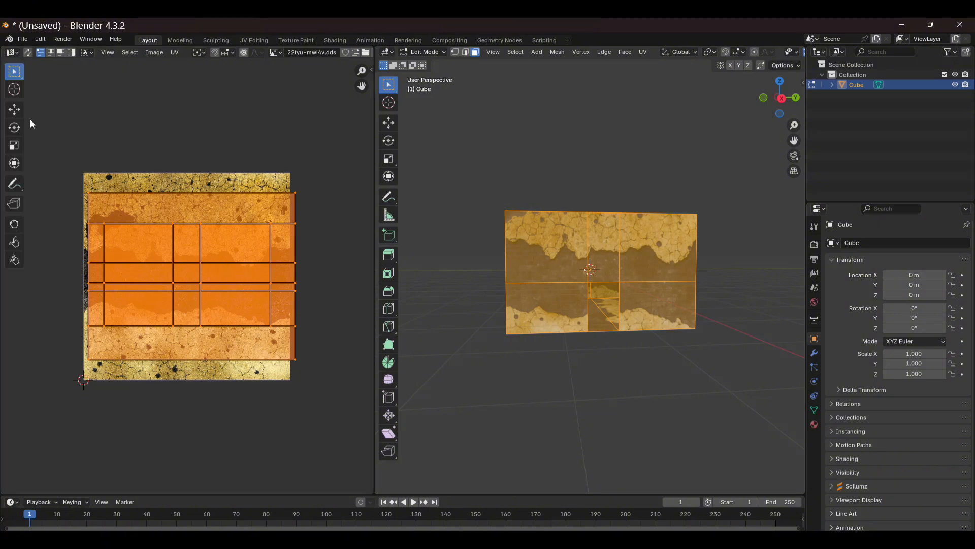
click(14, 109)
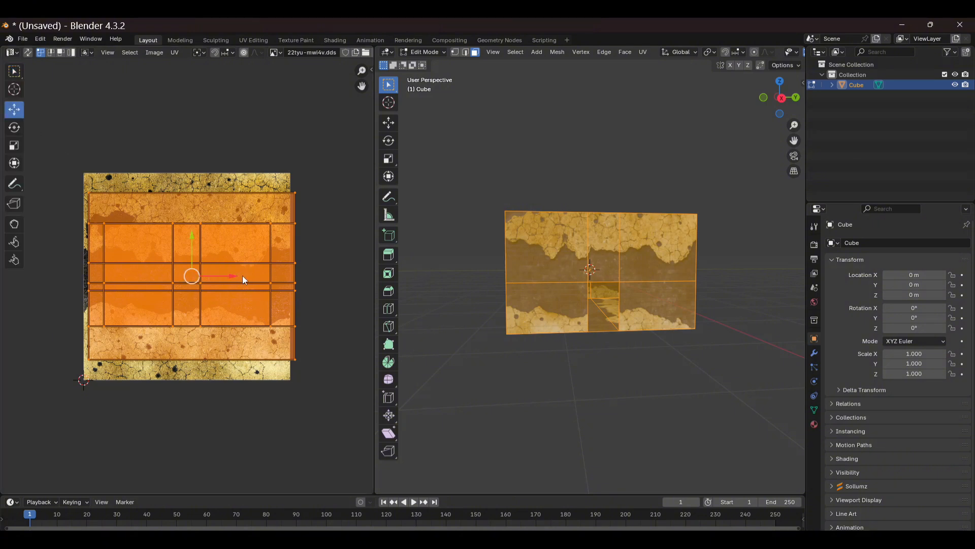
drag(234, 276, 233, 274)
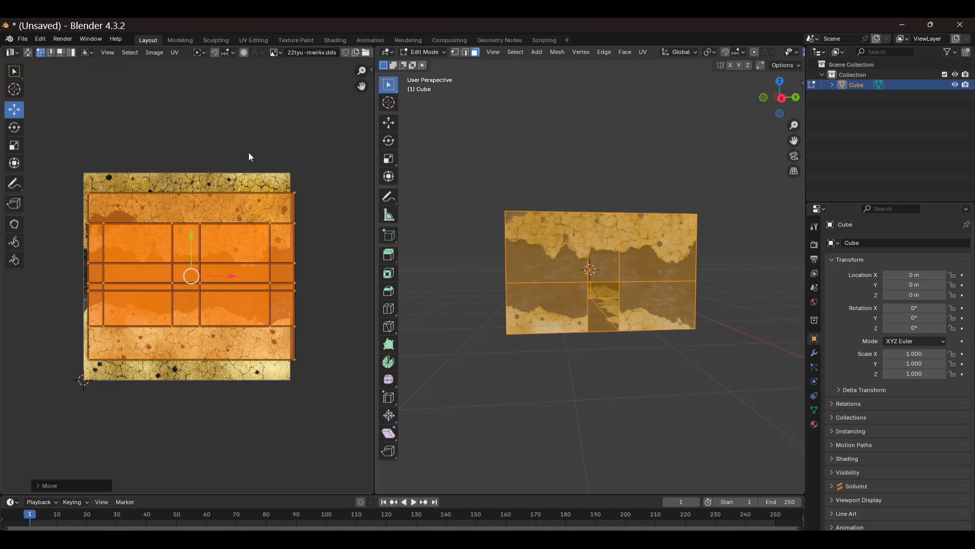
- Scale all UVs up to nearly three times their size and inspect the denser texture tiling around the block
scroll(249, 153, down, 3)
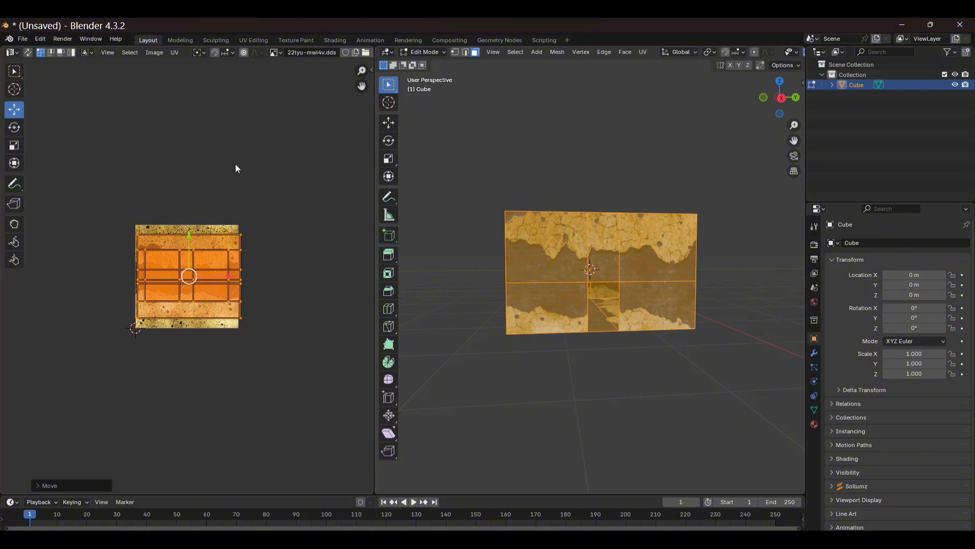
key(s)
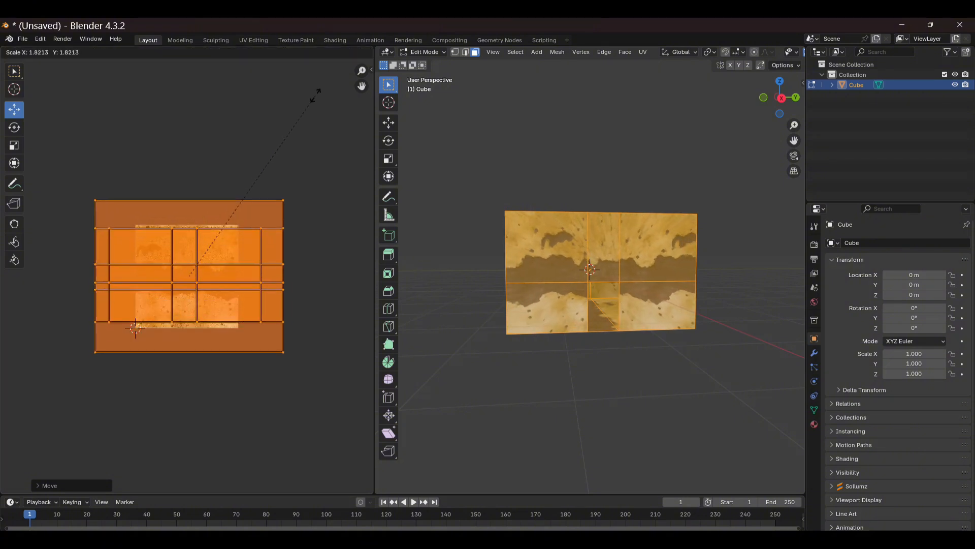
click(41, 430)
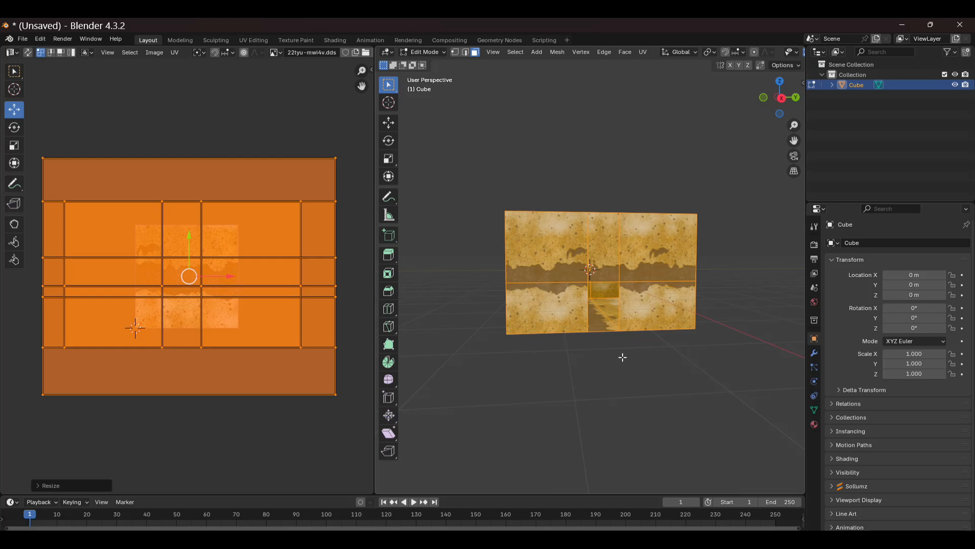
middle_drag(734, 337, 747, 370)
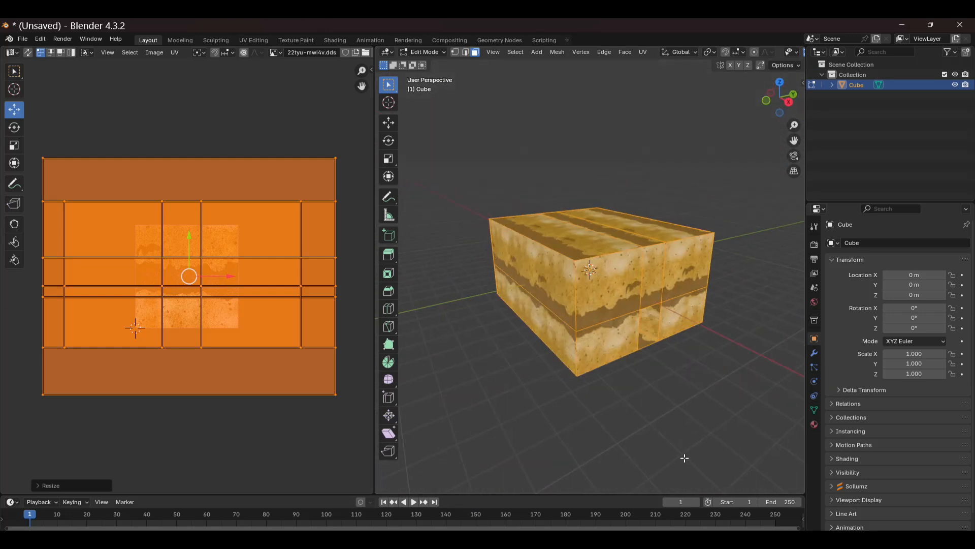
middle_drag(683, 457, 665, 440)
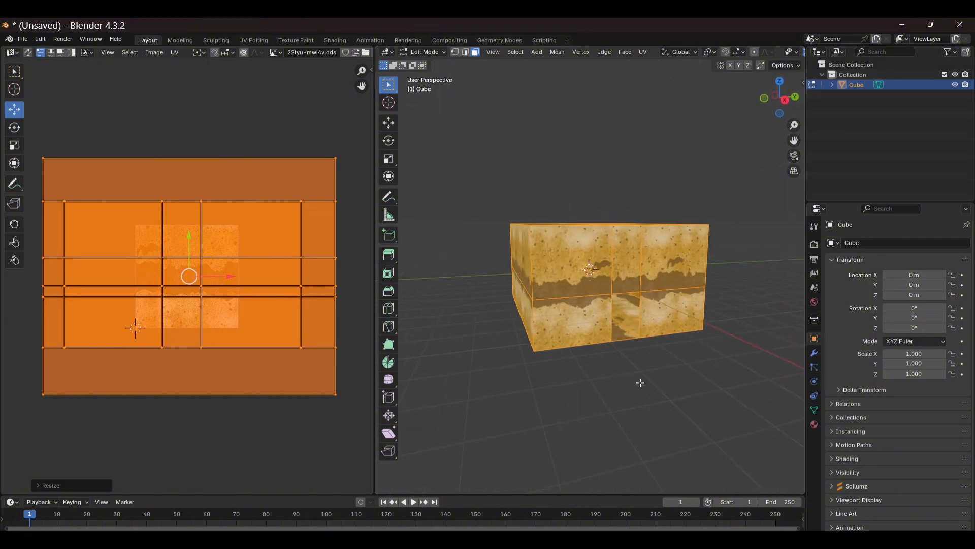
- Deselect the UVs, close the UV Editor area and return the block to Object Mode
click(157, 100)
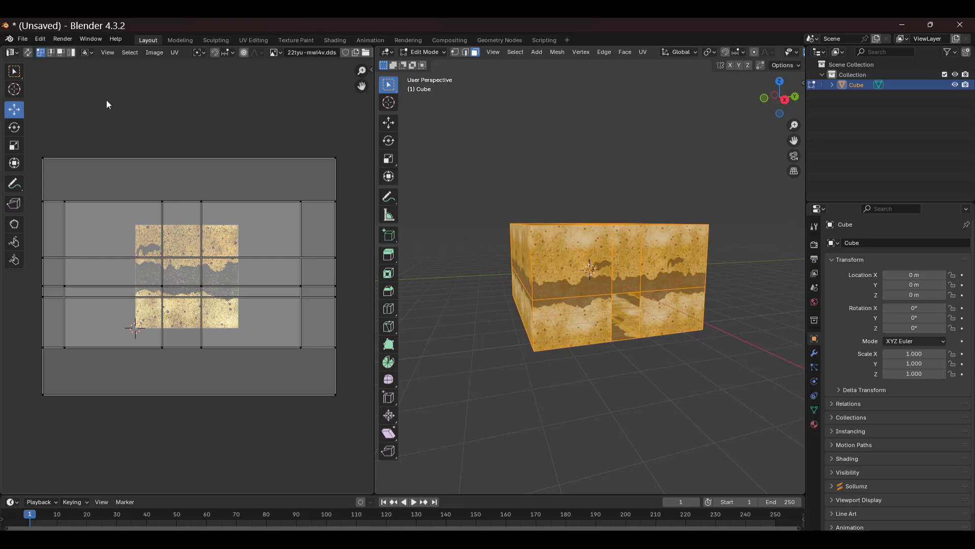
right_click(97, 54)
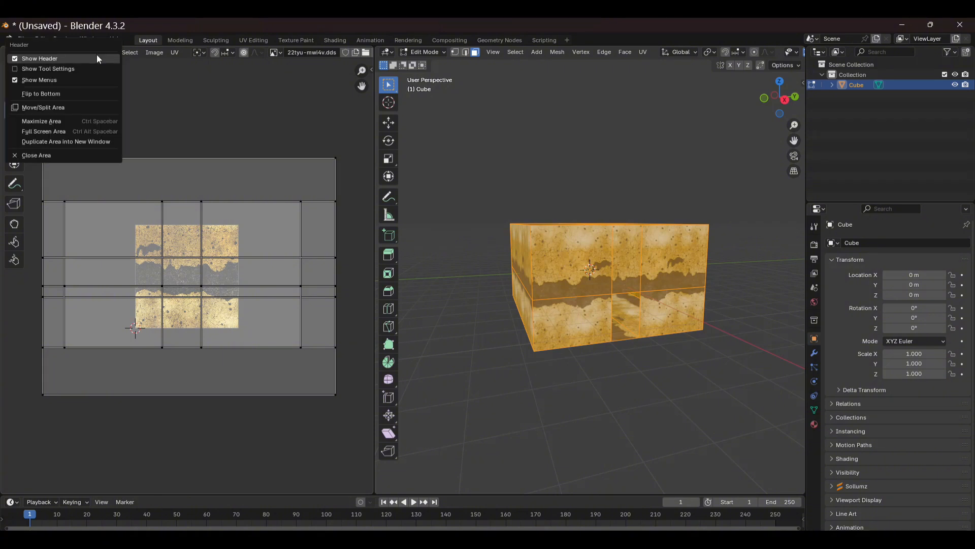
click(32, 155)
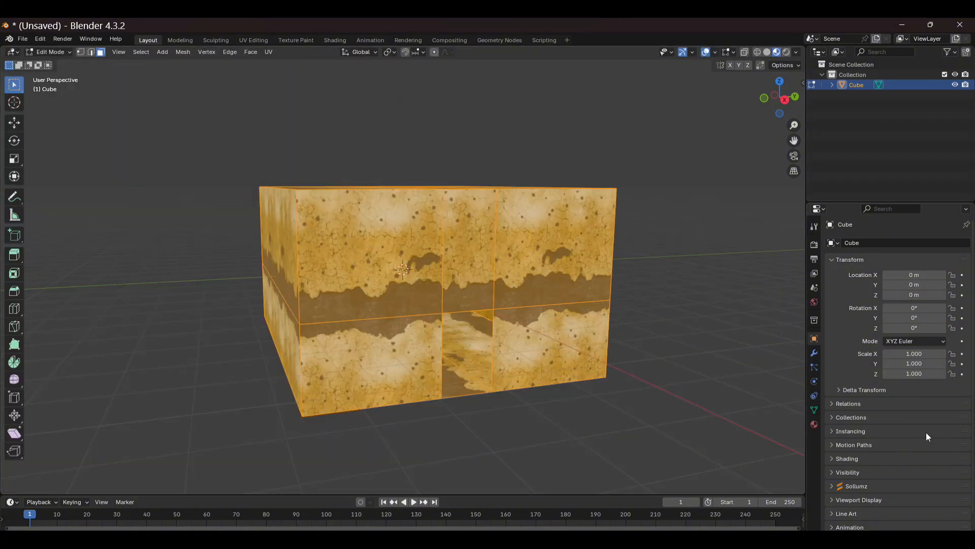
click(68, 51)
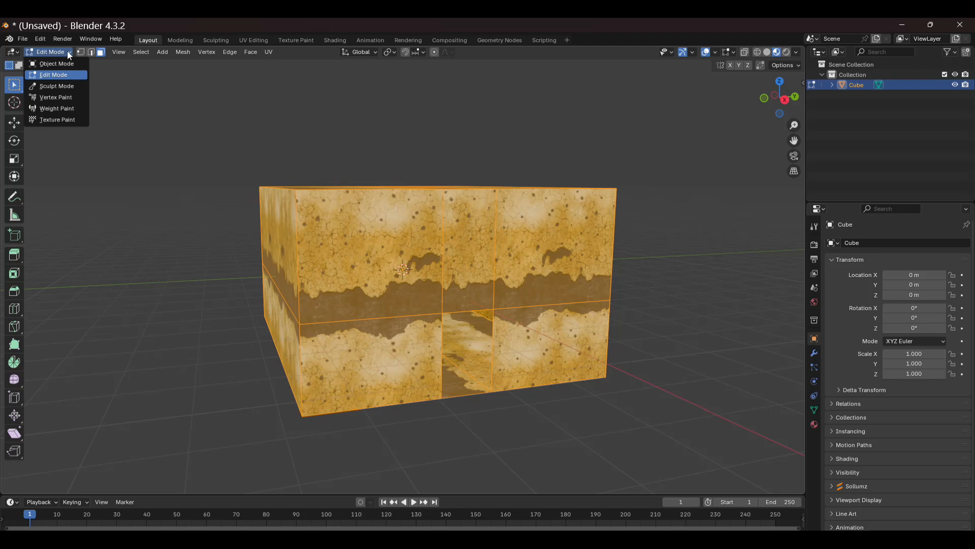
click(67, 63)
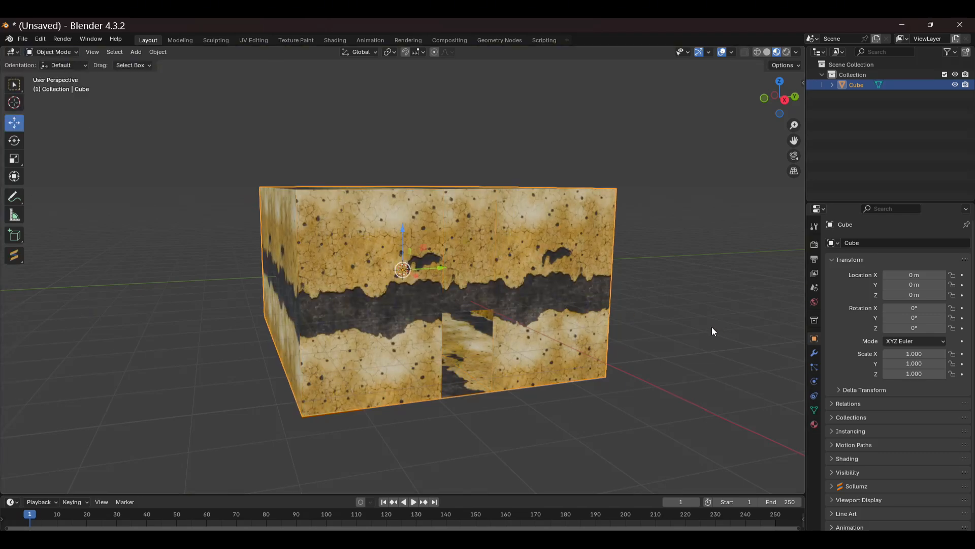
middle_drag(712, 330, 676, 324)
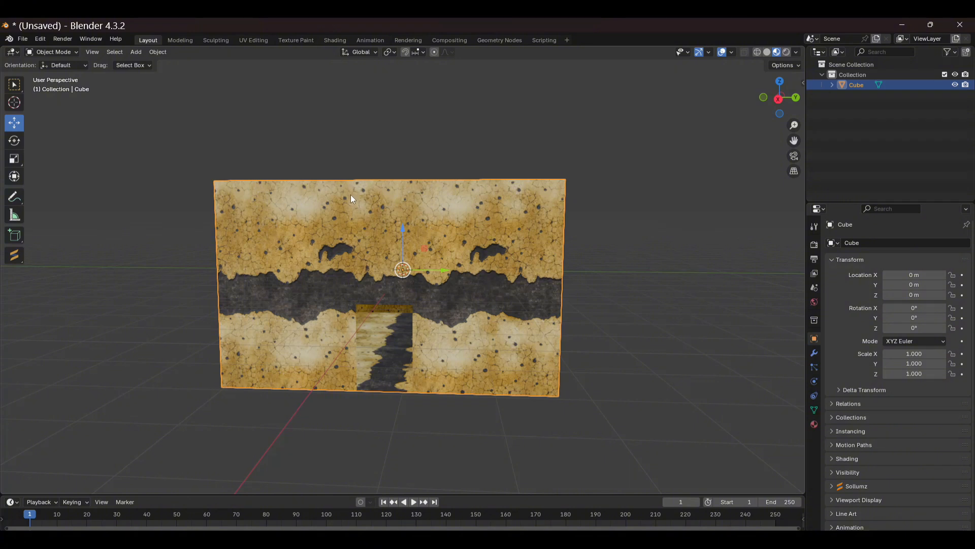
- Rename the Cube object as yellow_exterior
double_click(858, 85)
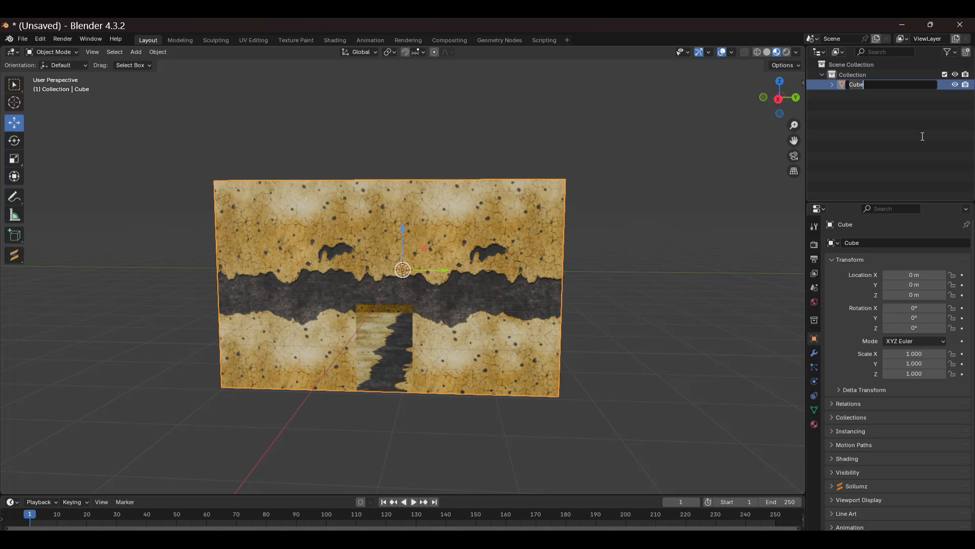
text(yellow_exterior)
key(Return)
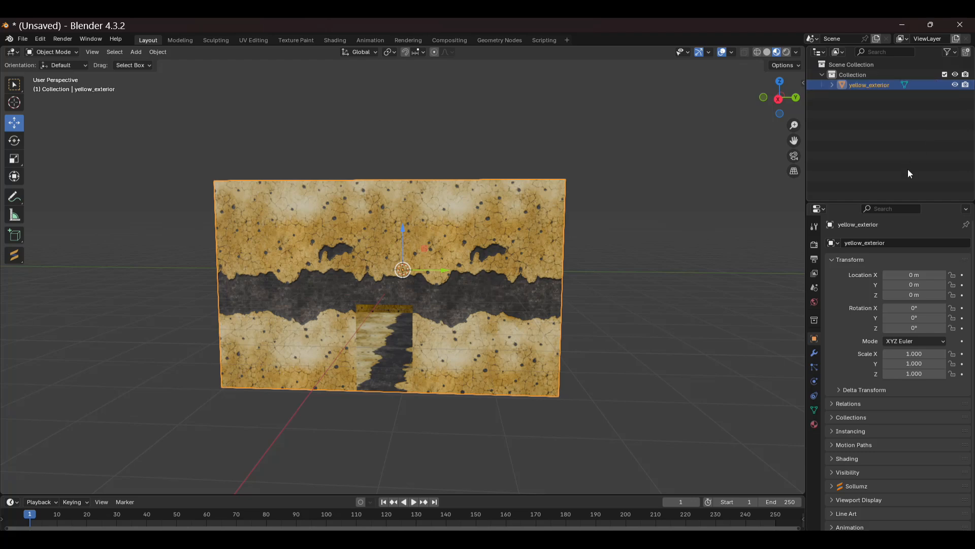
middle_drag(682, 329, 612, 322)
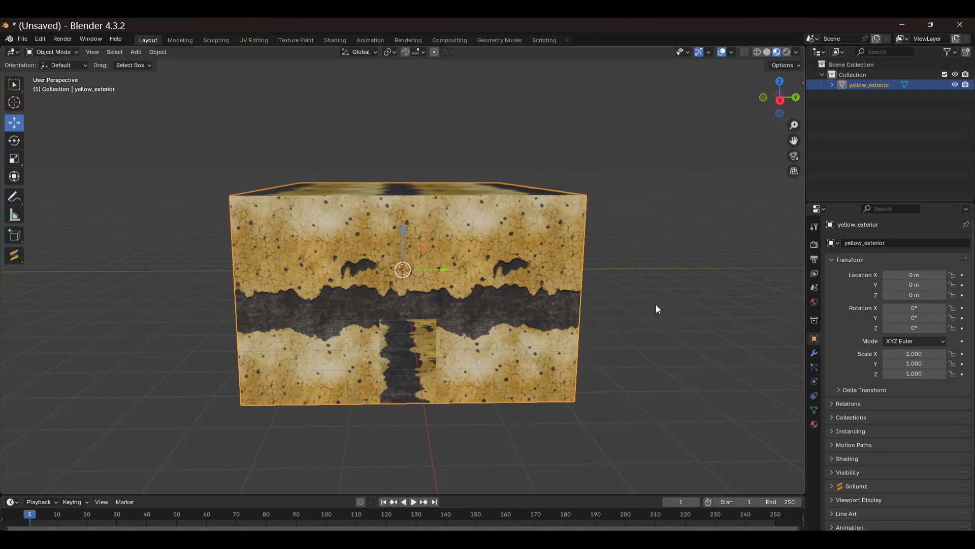
- Show the Sollumz drawable creation and collision bounds options in a widened sidebar, with Auto-Embed Collision enabled
key(n)
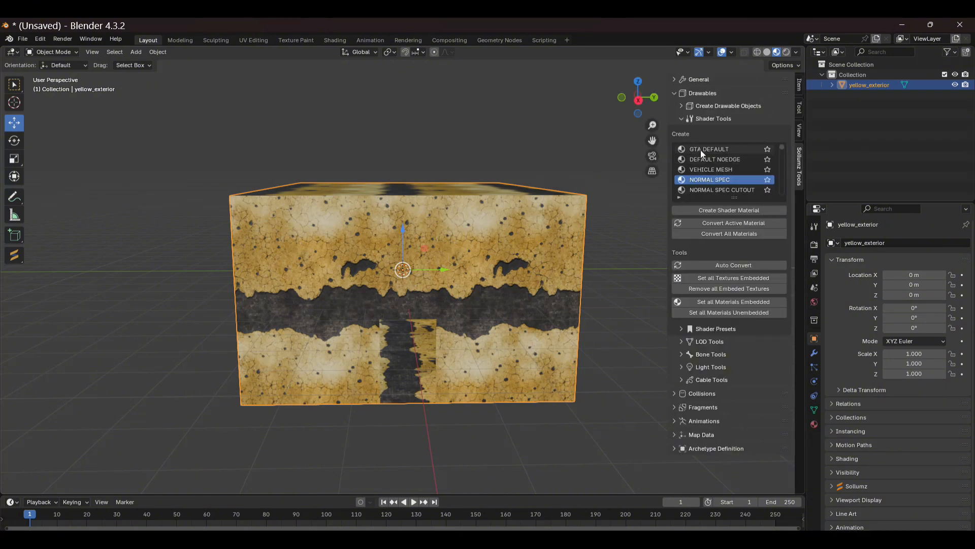
click(681, 118)
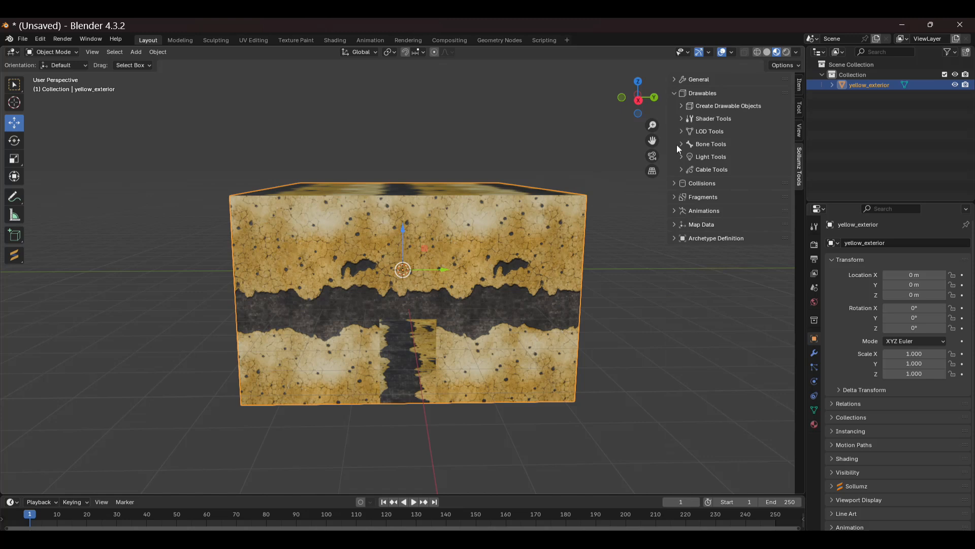
click(681, 106)
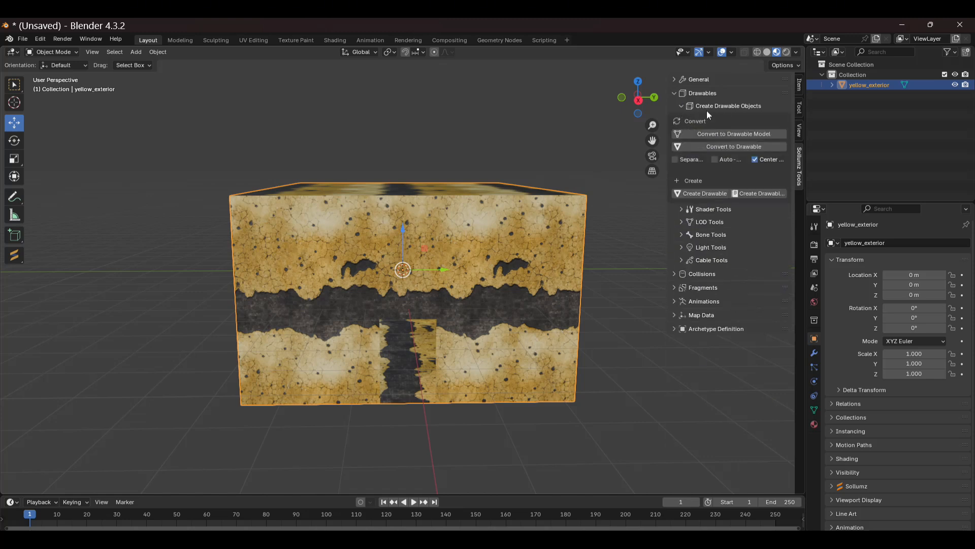
drag(666, 133, 541, 135)
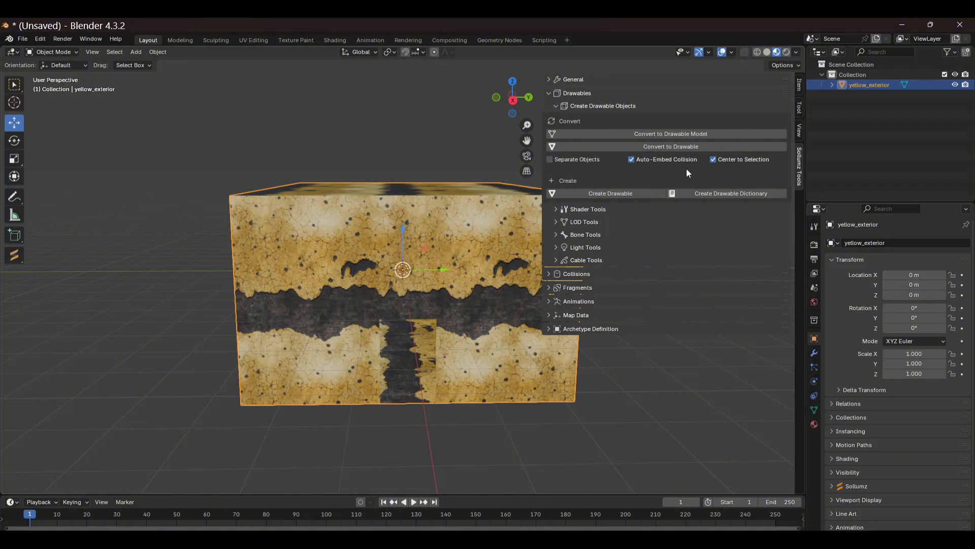
click(549, 275)
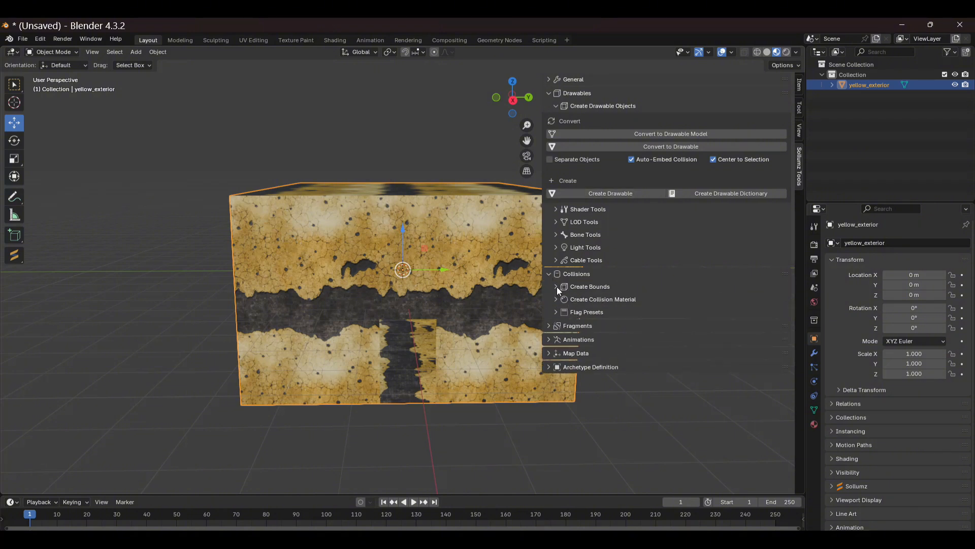
click(556, 286)
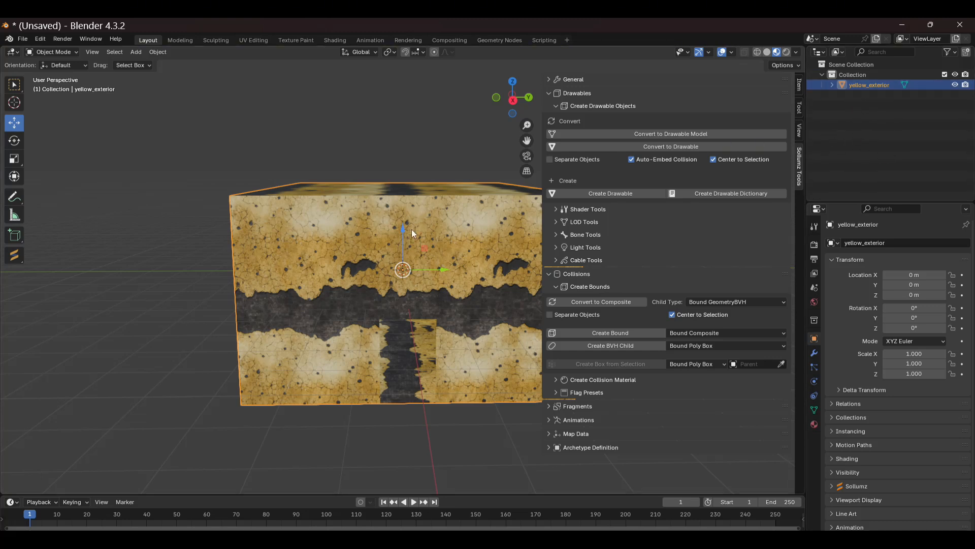
- Hide the sidebar and duplicate the yellow_exterior block in place without moving the copy
click(358, 149)
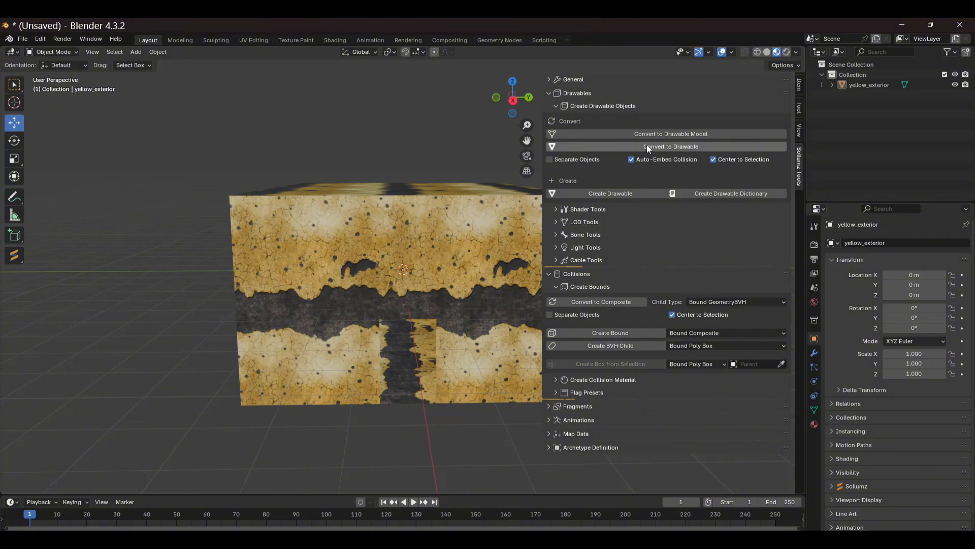
key(n)
click(470, 227)
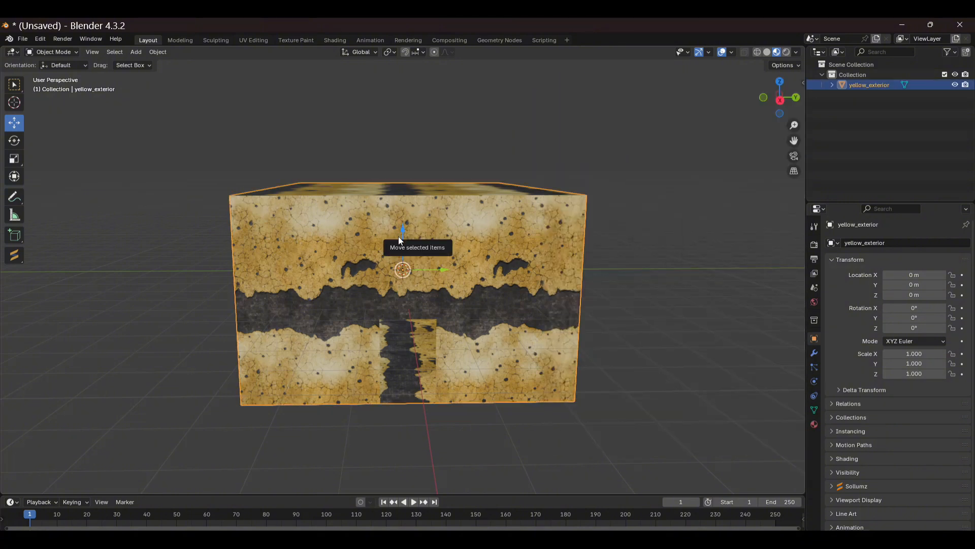
key(shift+d)
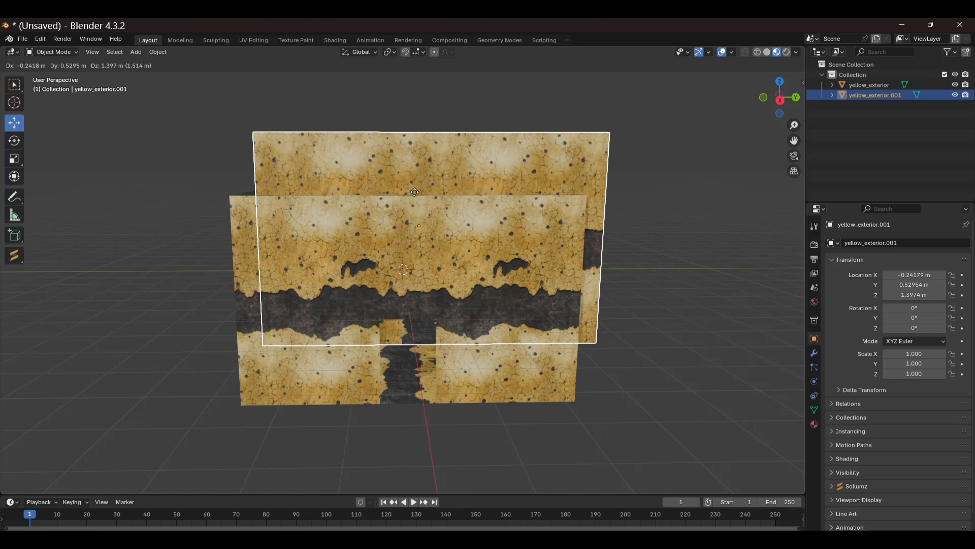
right_click(415, 192)
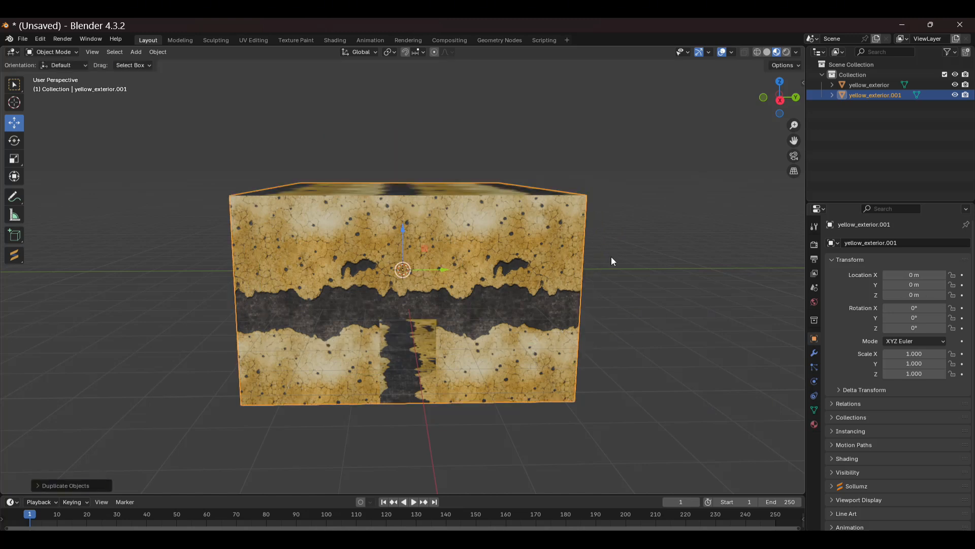
- Rename the duplicated block as yellow_exterior_col
double_click(892, 98)
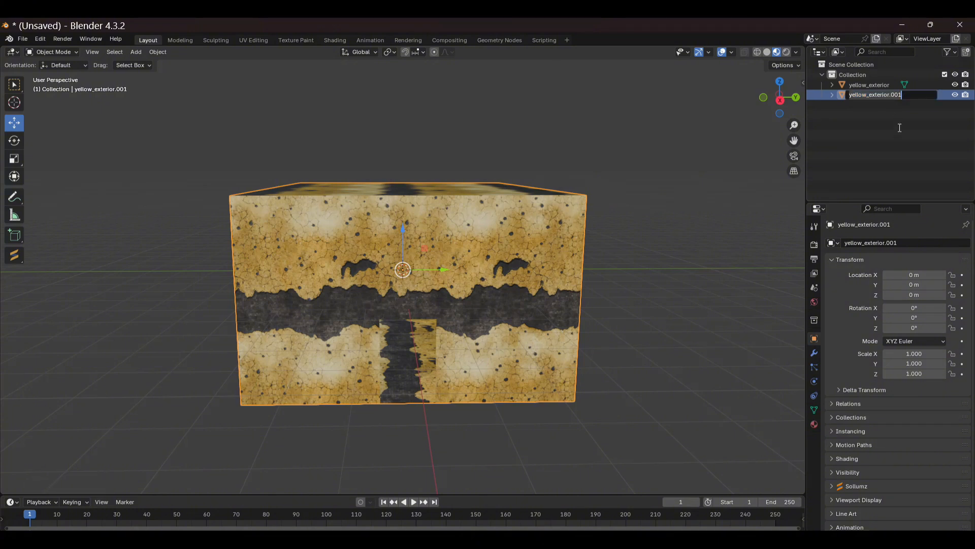
key(BackSpace)
key(BackSpace)
key(BackSpace)
key(BackSpace)
text(_col)
key(Return)
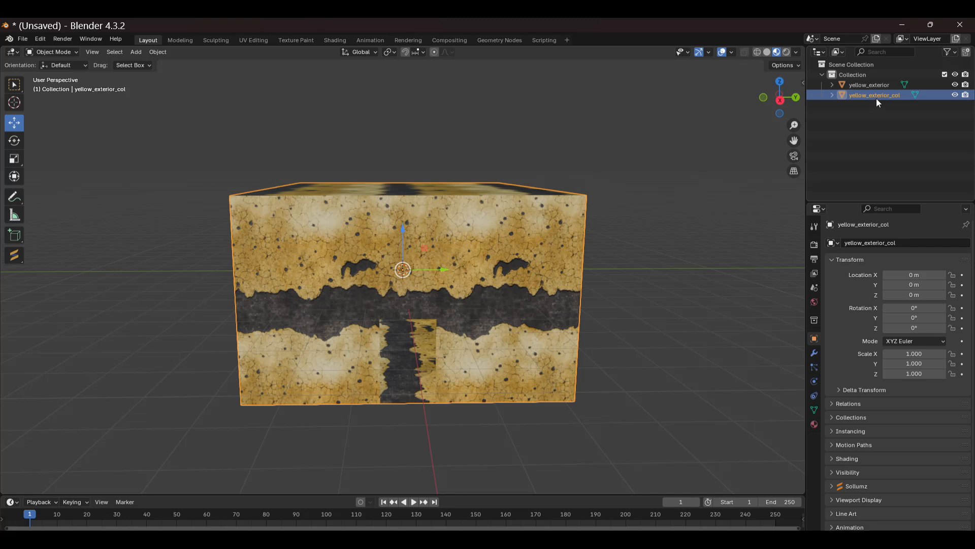
- Examine the Sollumz collision options for creating bounds, collision materials and flag presets
key(n)
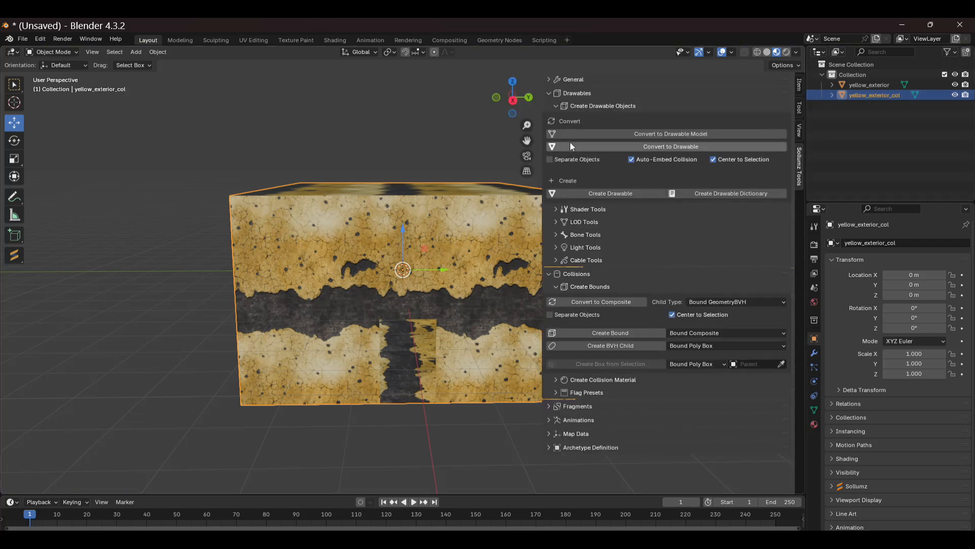
click(556, 106)
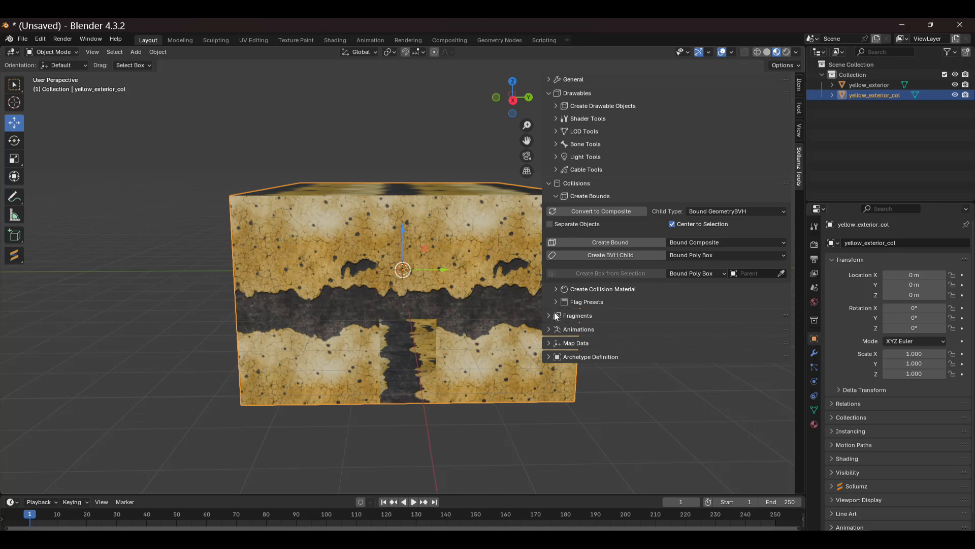
click(556, 289)
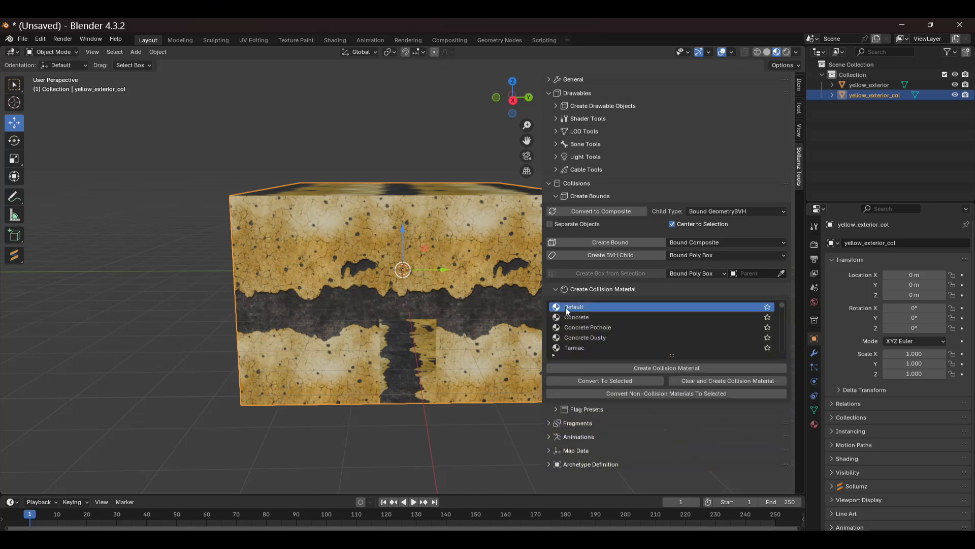
click(556, 289)
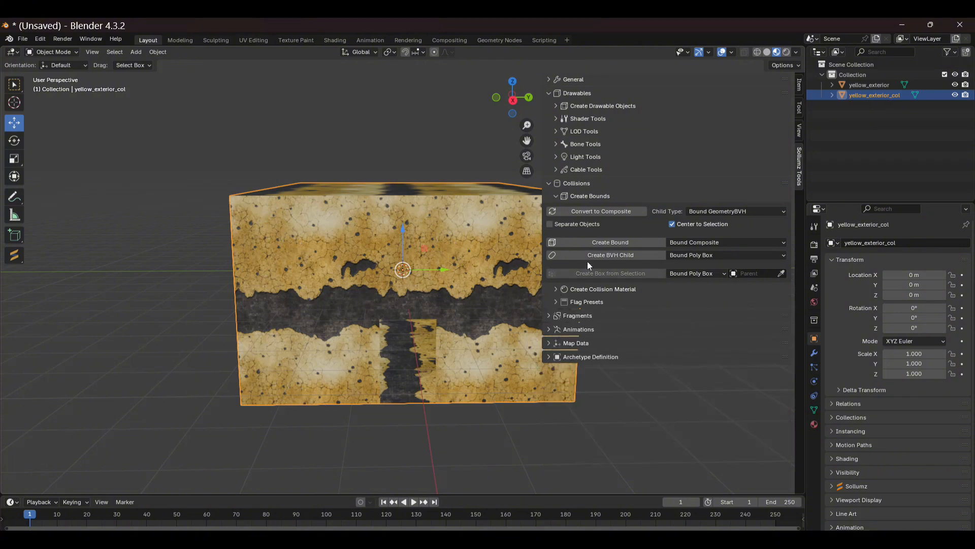
click(555, 302)
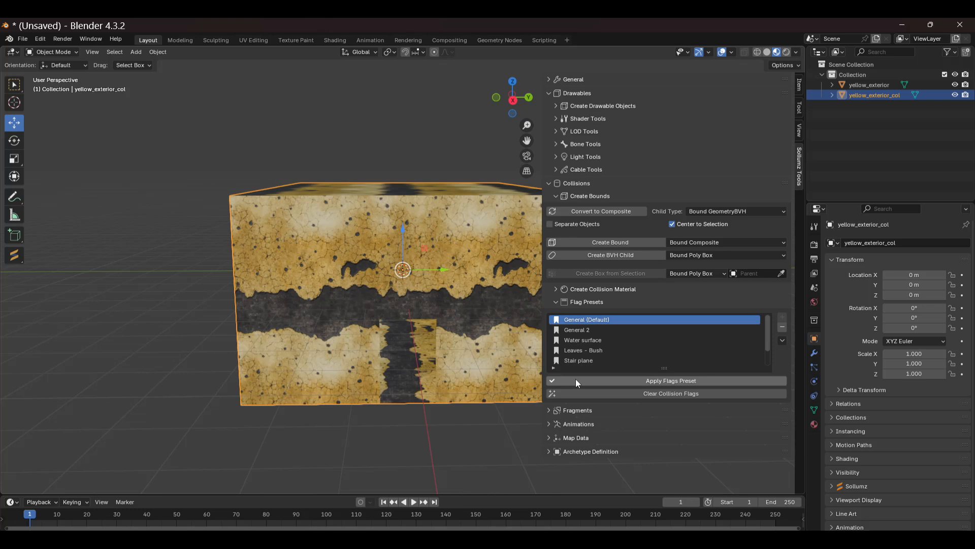
click(554, 301)
click(556, 196)
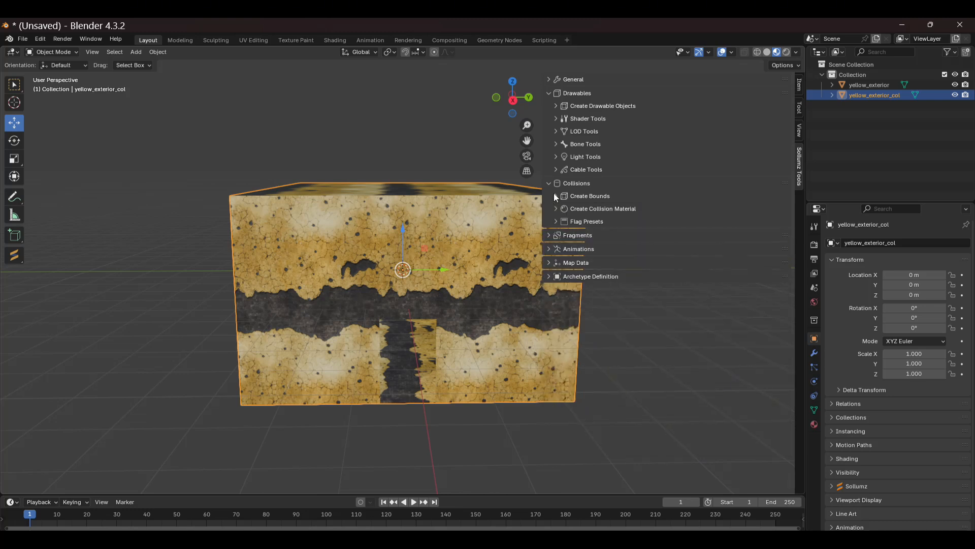
click(548, 184)
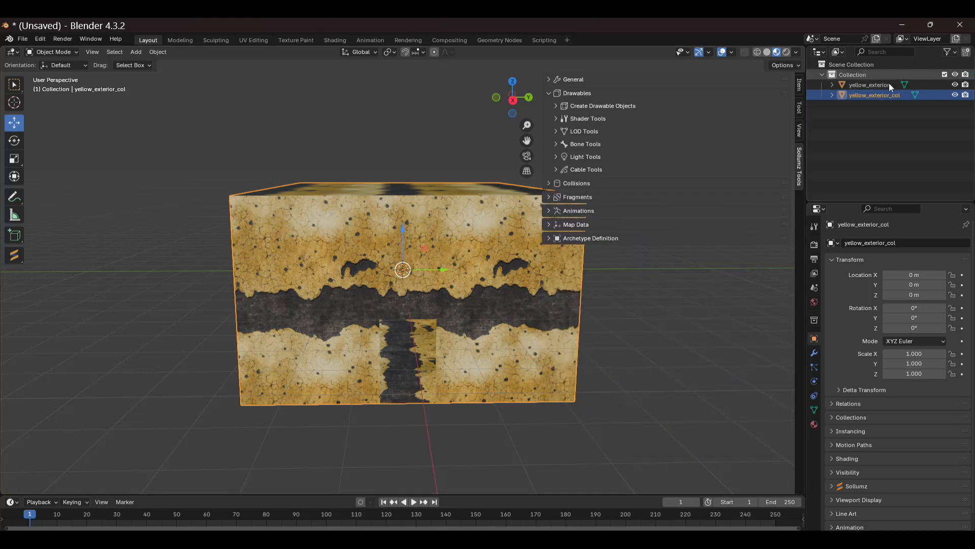
- Delete the yellow_exterior_col duplicate together with its hierarchy
right_click(878, 96)
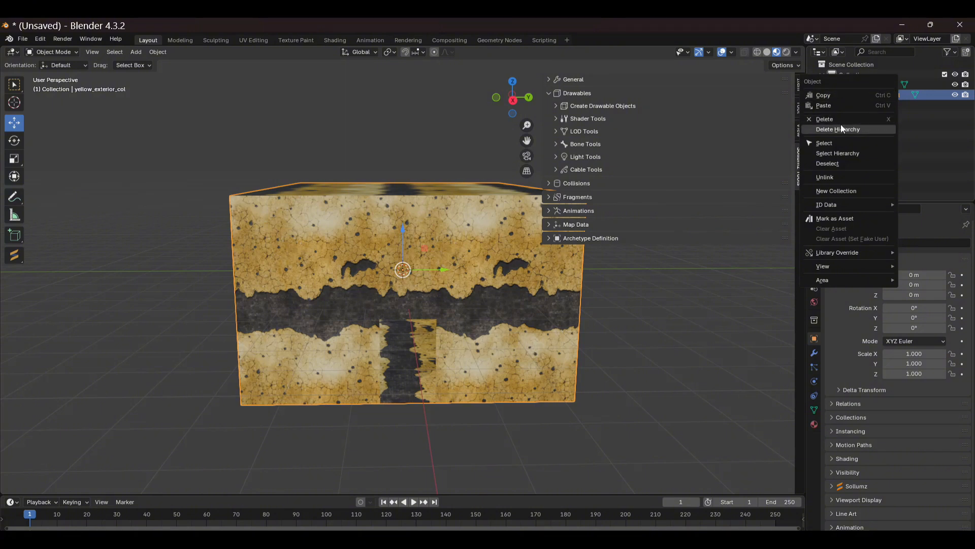
click(836, 130)
- Convert yellow_exterior to a Sollumz drawable with Auto-Embed Collision and Center to Selection enabled
click(875, 86)
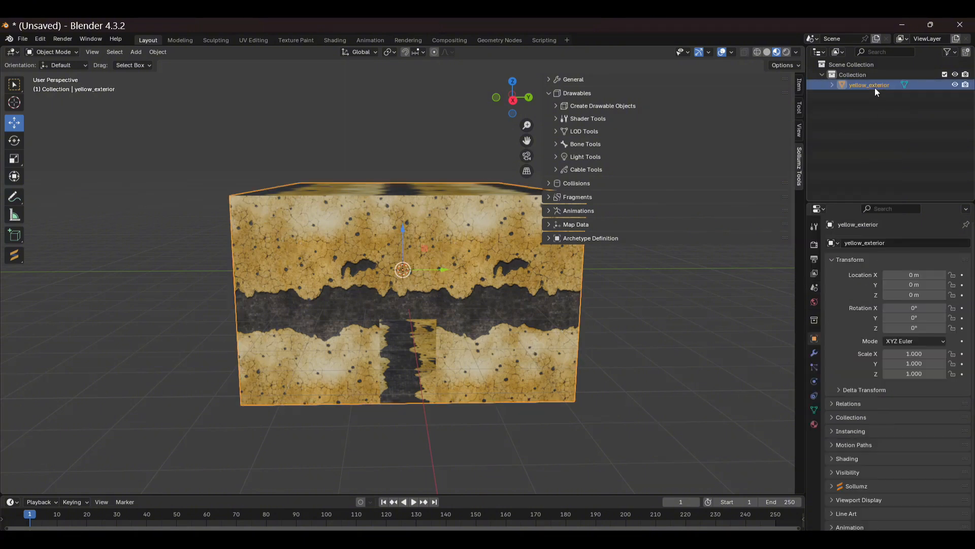
click(558, 107)
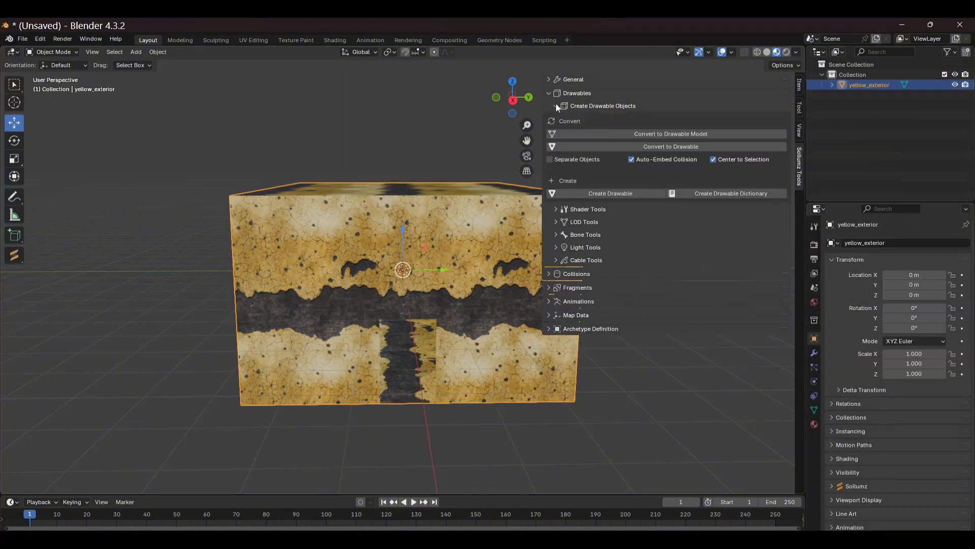
click(666, 147)
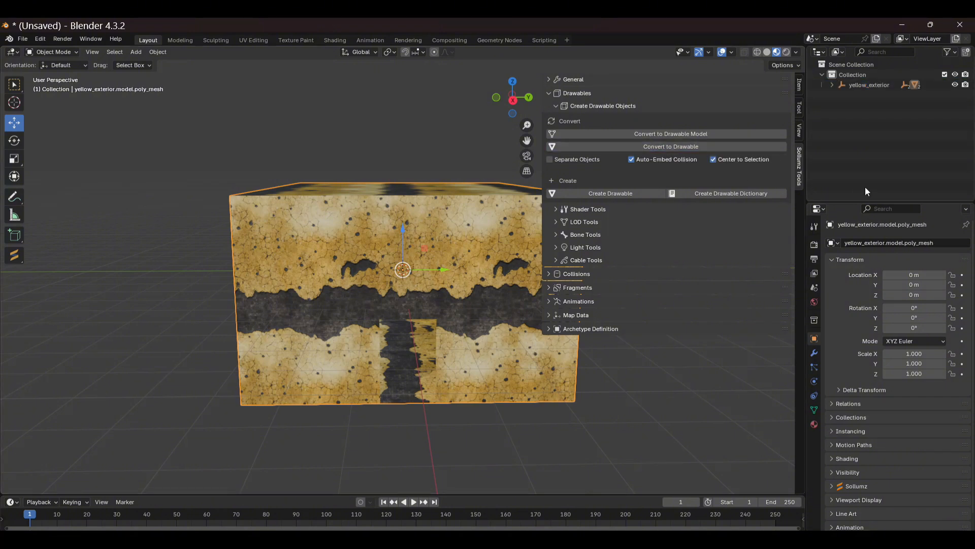
- Apply the General (Default) collision flag preset to yellow_exterior.col under the yellow_exterior drawable
click(832, 85)
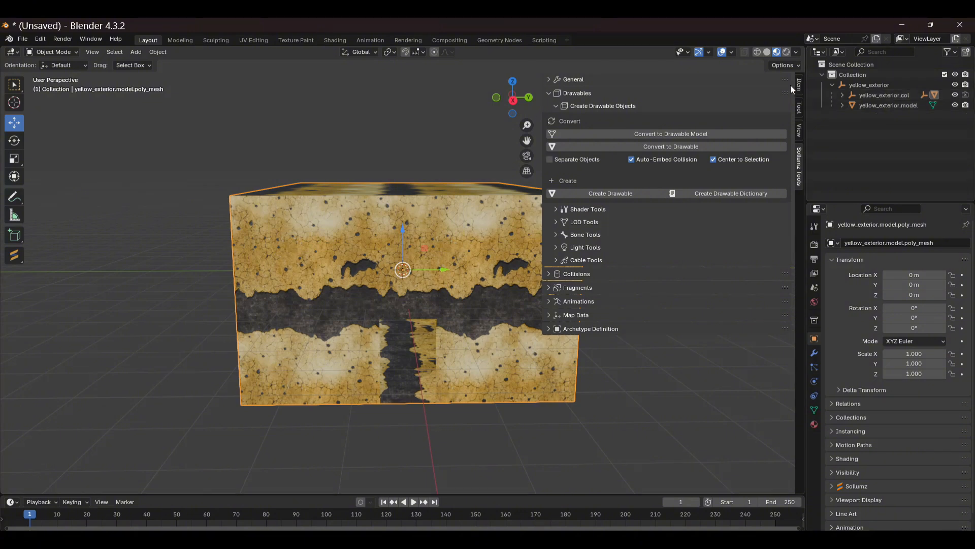
click(556, 105)
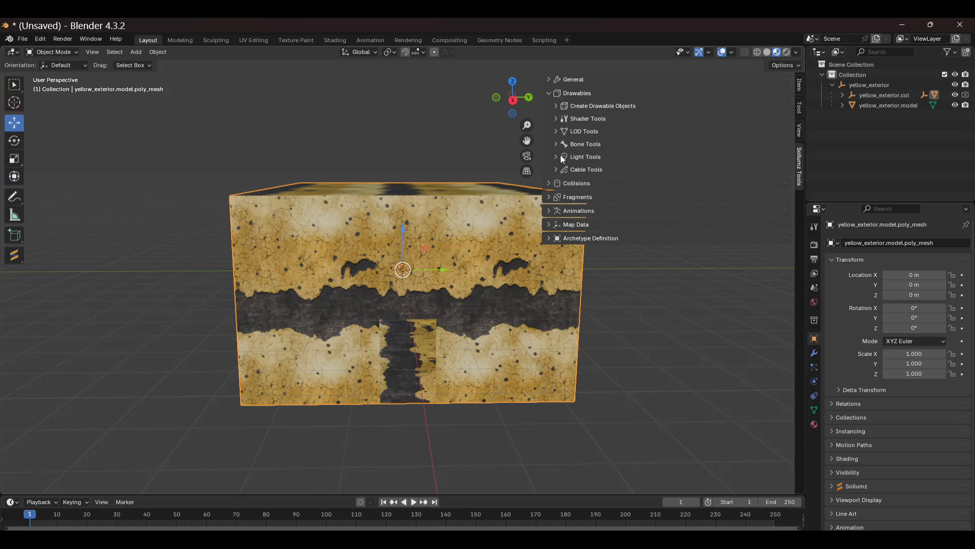
click(547, 93)
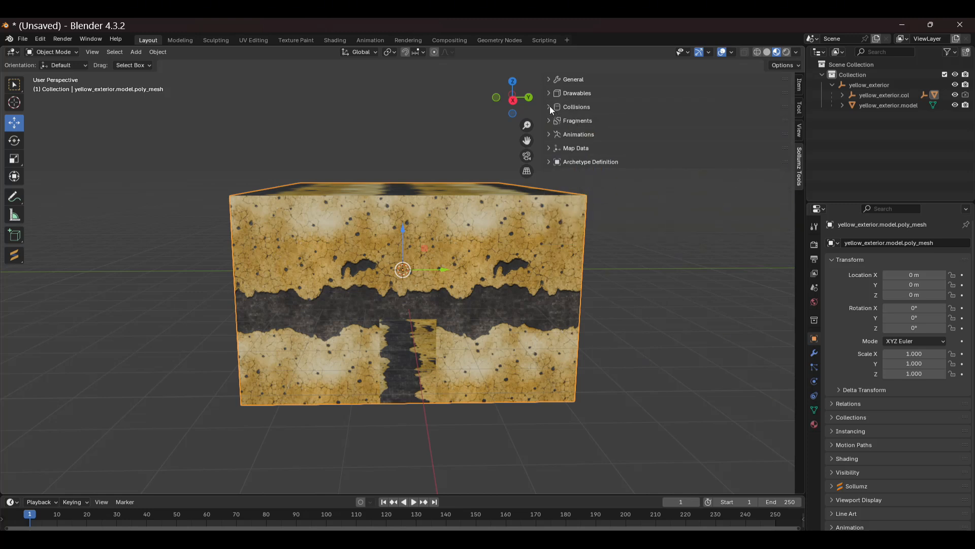
click(549, 107)
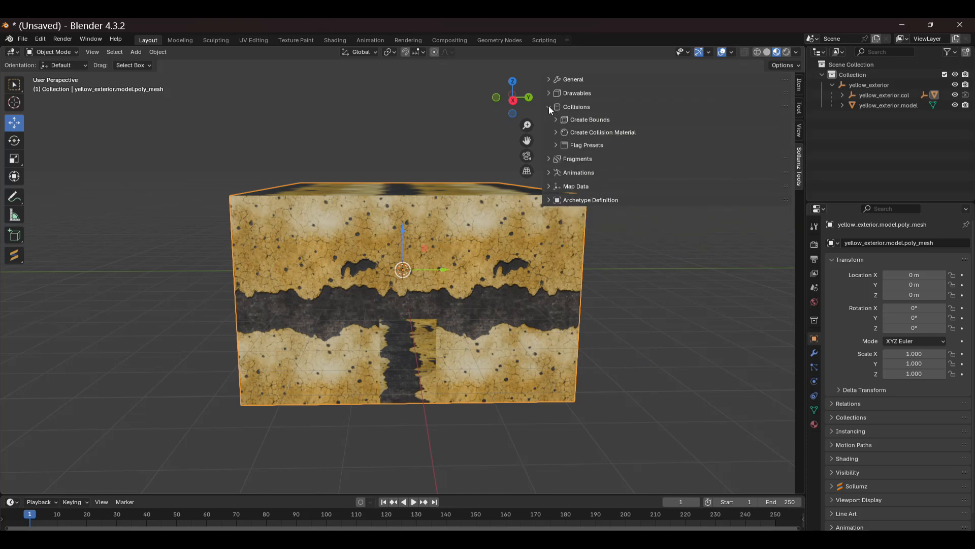
click(553, 144)
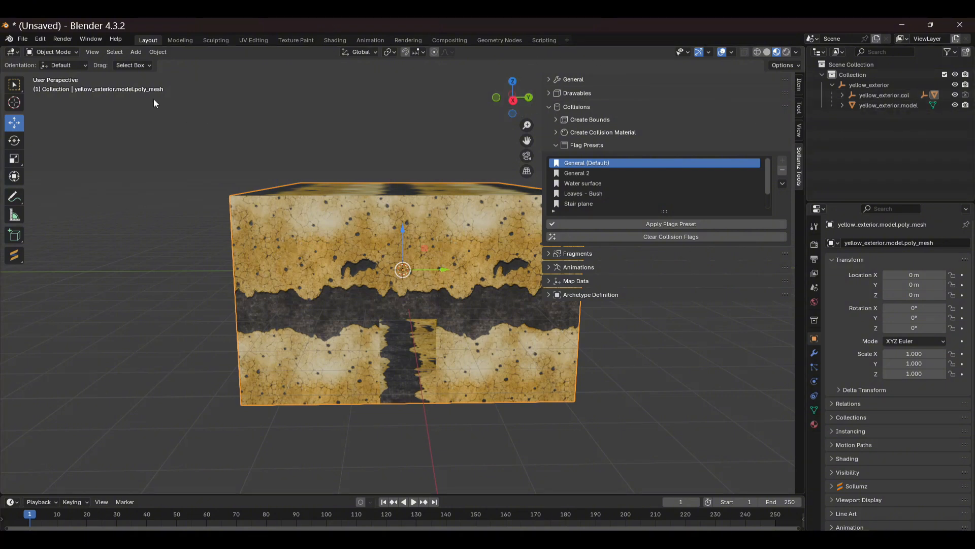
click(37, 39)
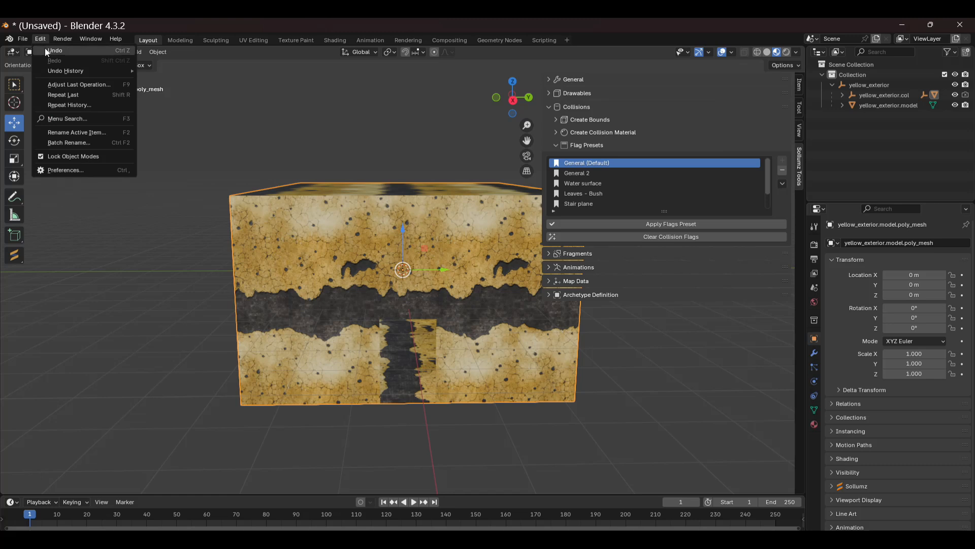
click(46, 49)
click(843, 96)
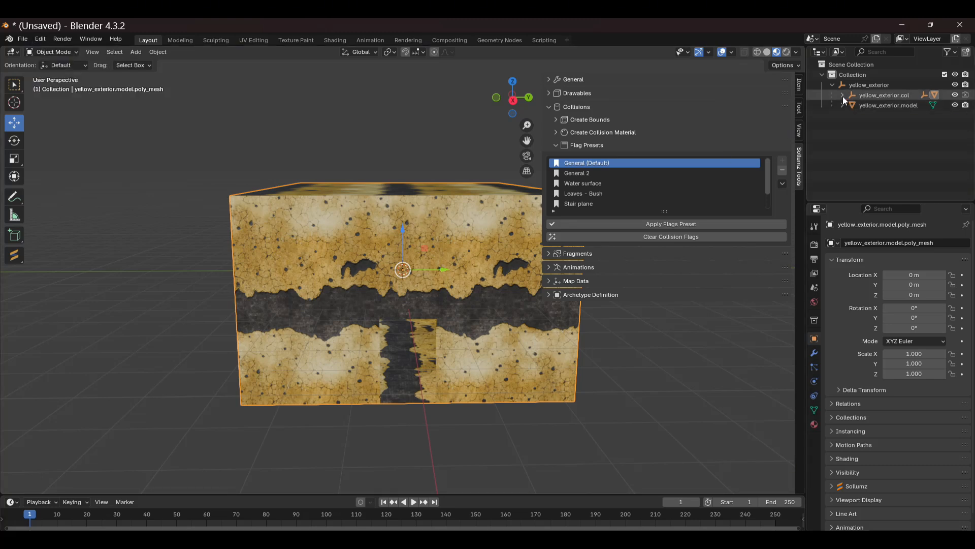
click(875, 97)
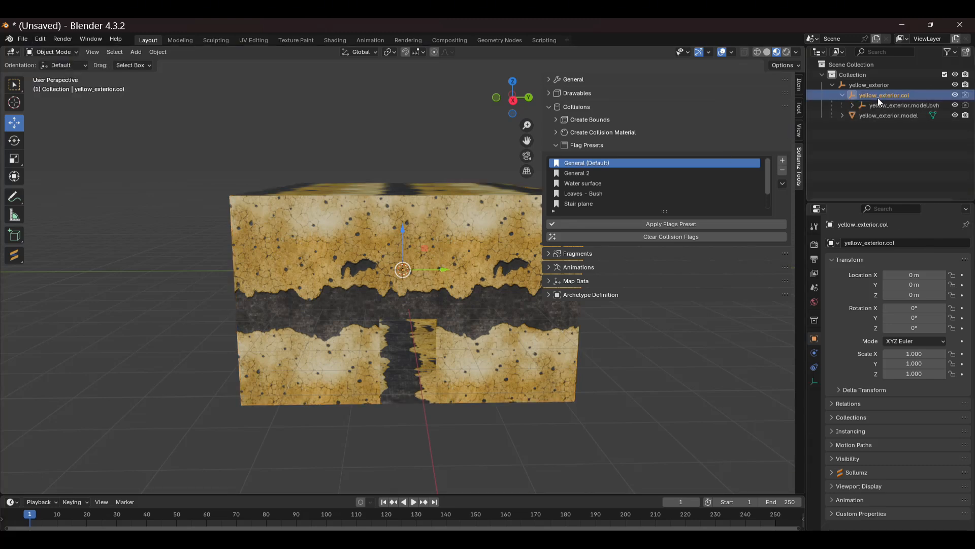
click(665, 223)
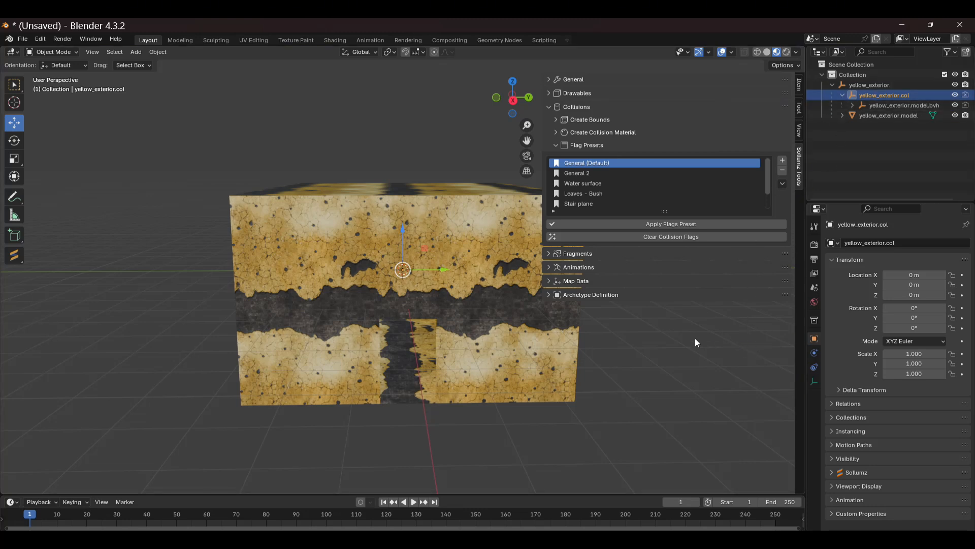
key(n)
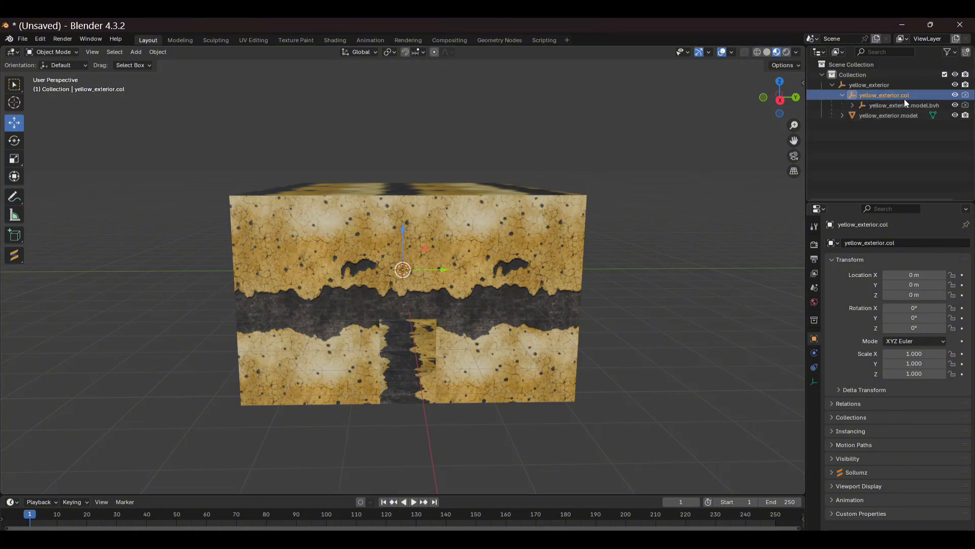
- Expand the yellow_exterior.col hierarchy down to its mesh data and remove the normal_spec material slot from yellow_exterior.model.poly_mesh
drag(806, 119, 659, 118)
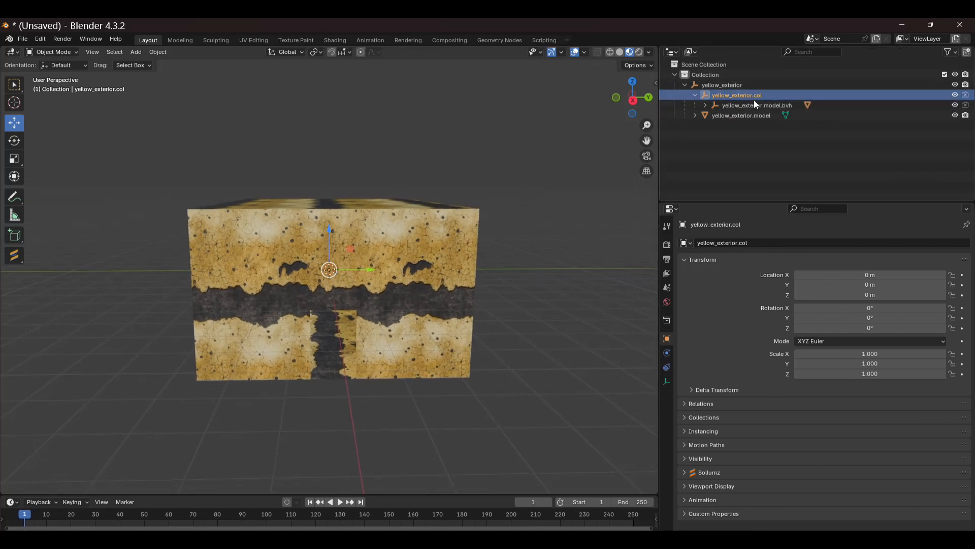
click(705, 105)
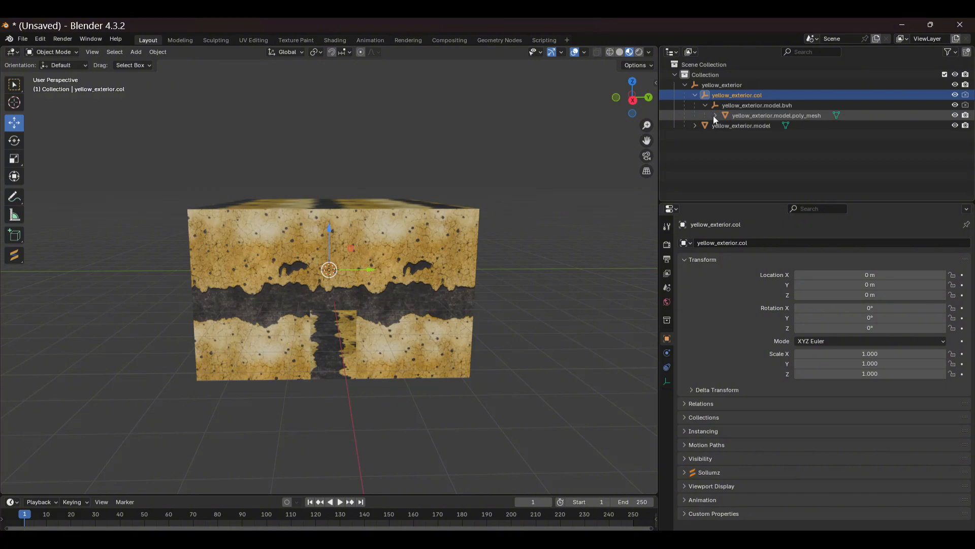
click(715, 116)
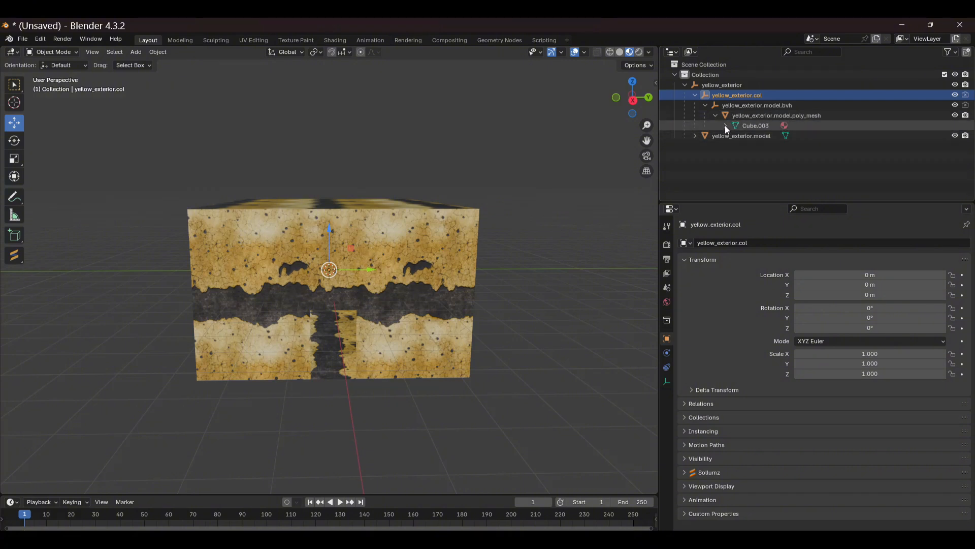
click(725, 126)
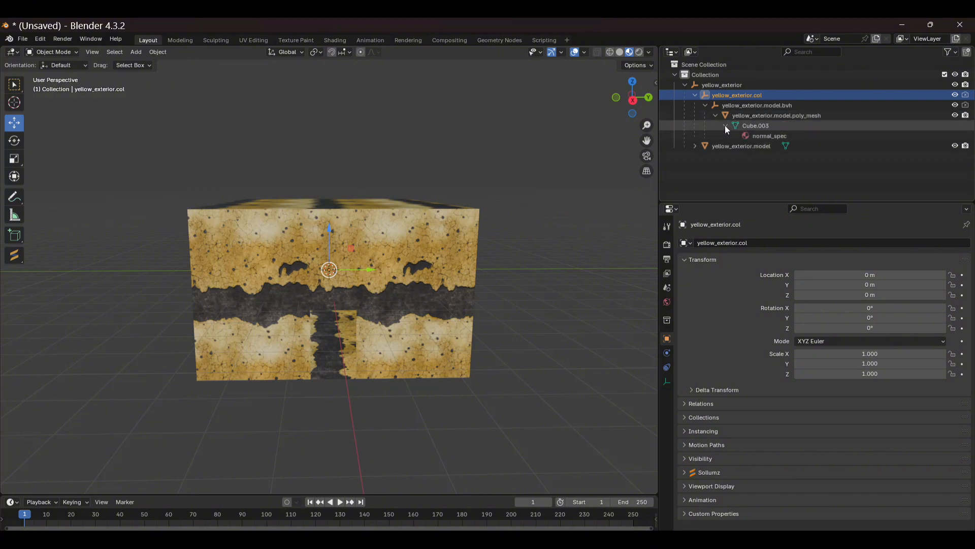
click(756, 136)
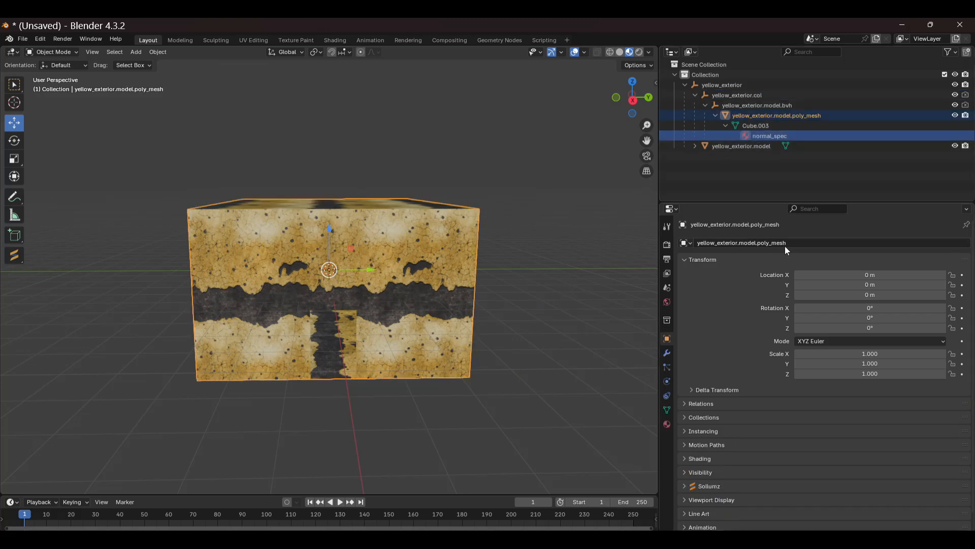
click(667, 425)
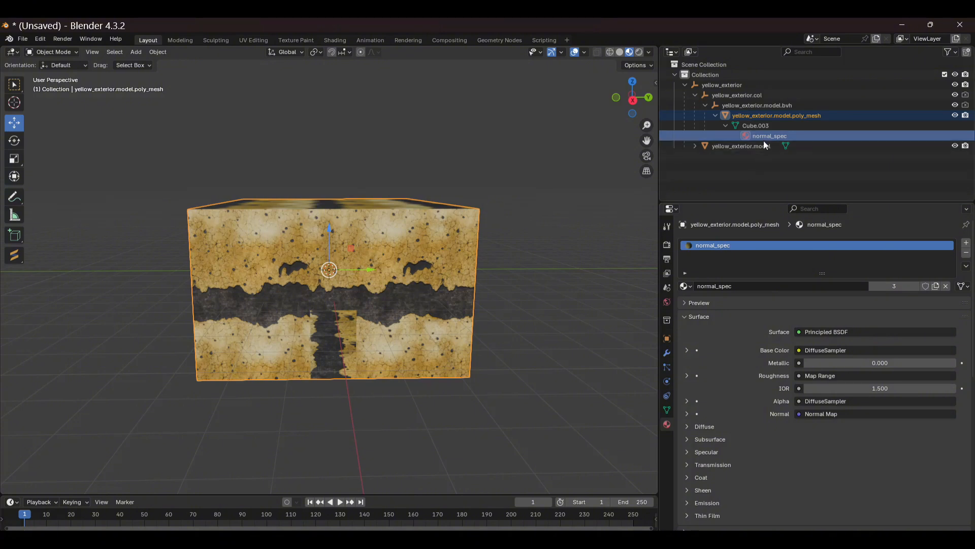
click(966, 254)
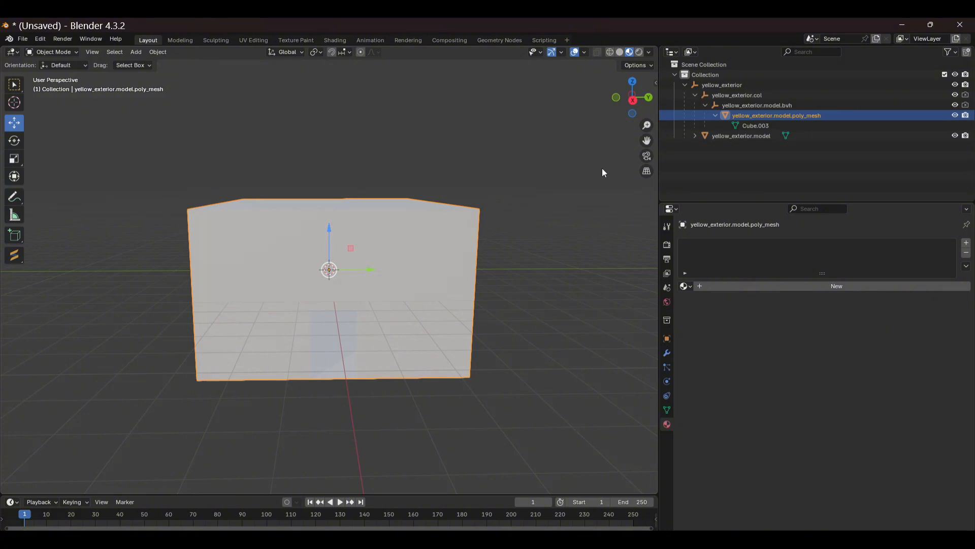
- Create a Concrete collision material on yellow_exterior.model.poly_mesh with the Sollumz collision tools
key(n)
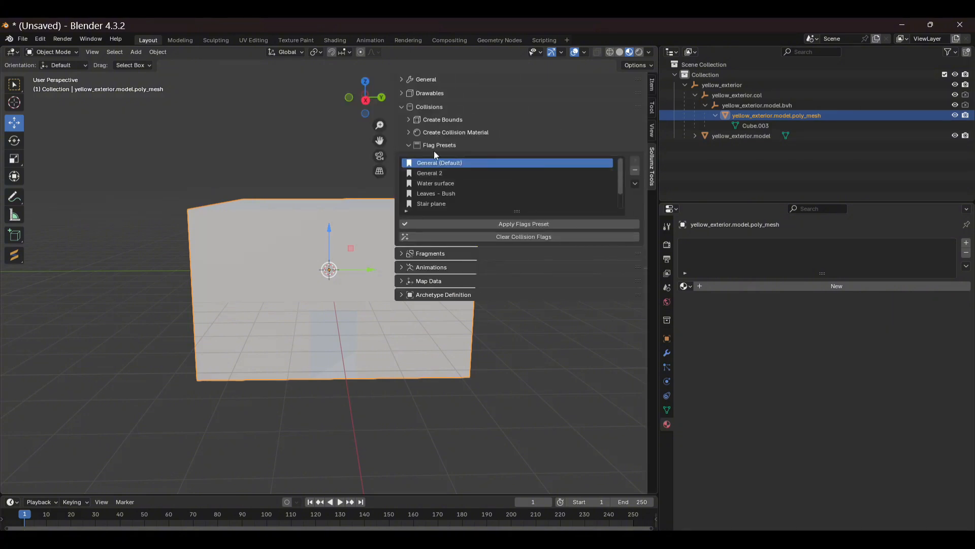
click(408, 145)
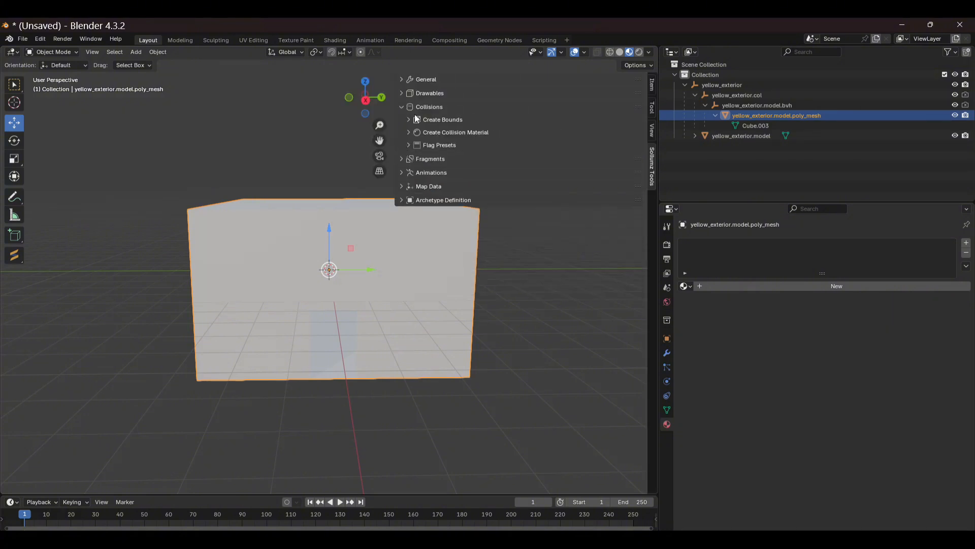
click(408, 132)
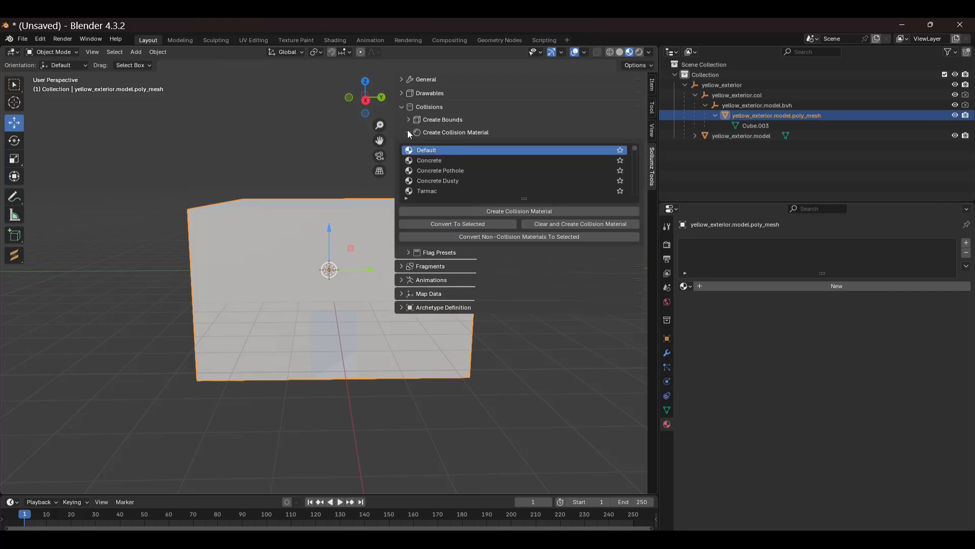
click(426, 161)
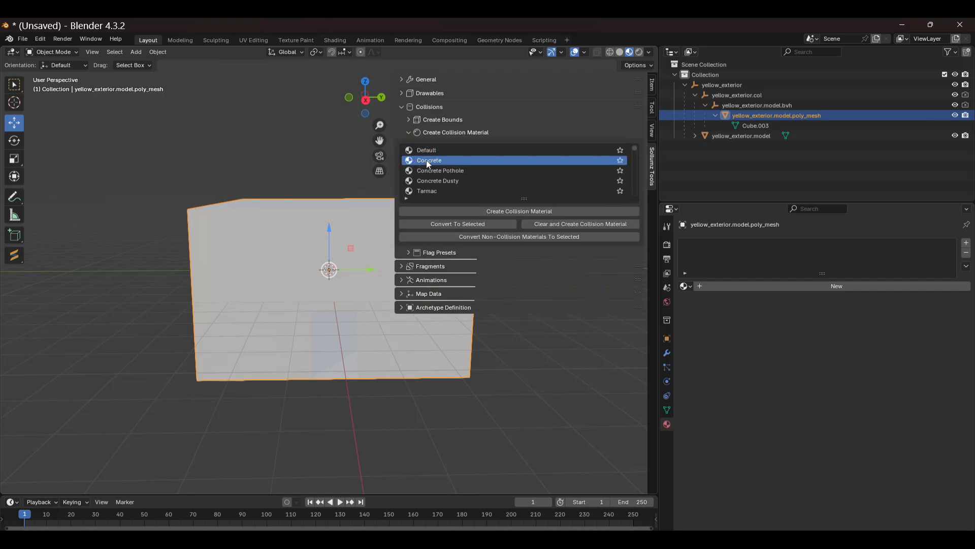
click(530, 212)
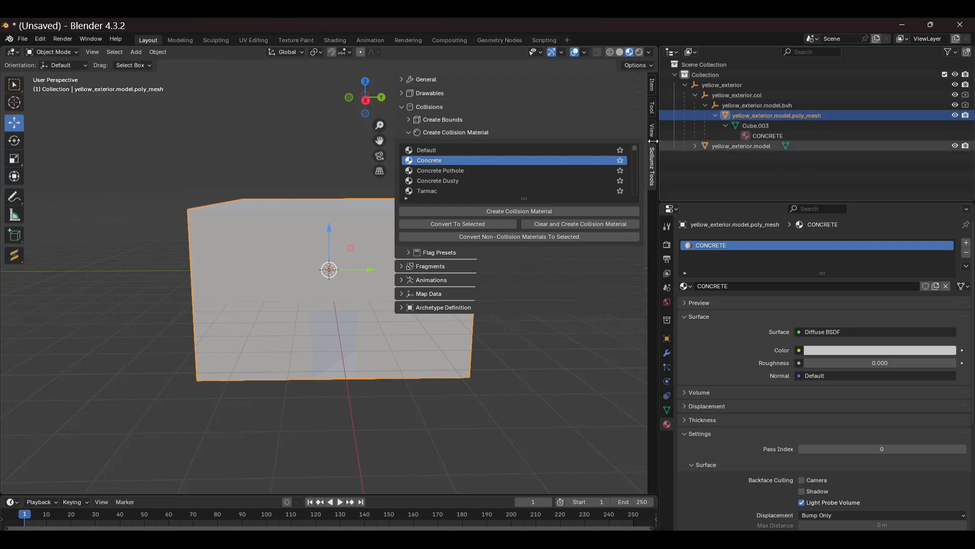
click(408, 132)
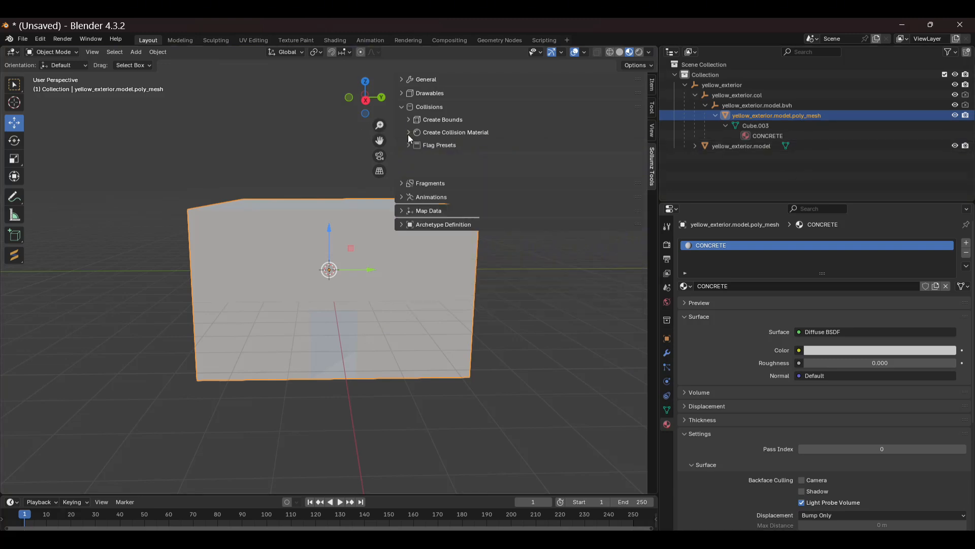
click(400, 109)
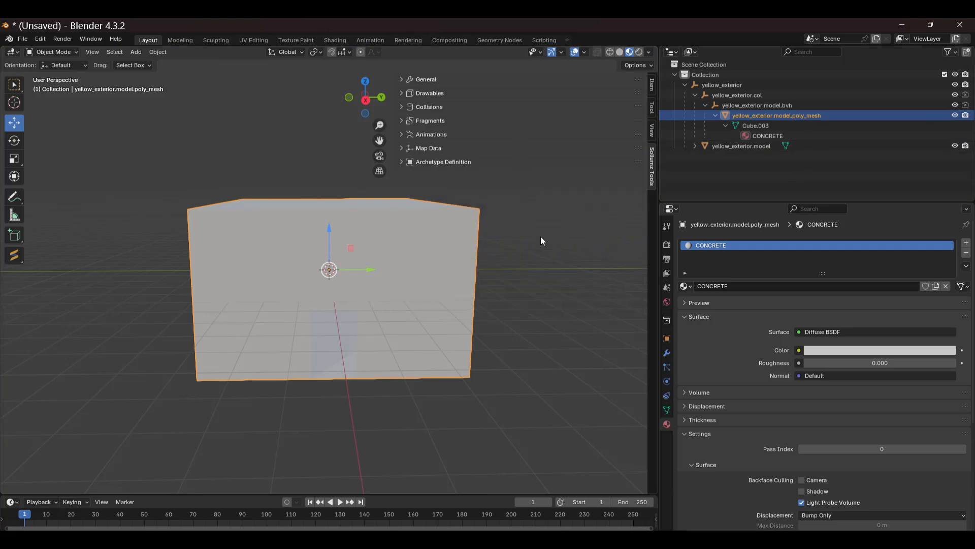
key(n)
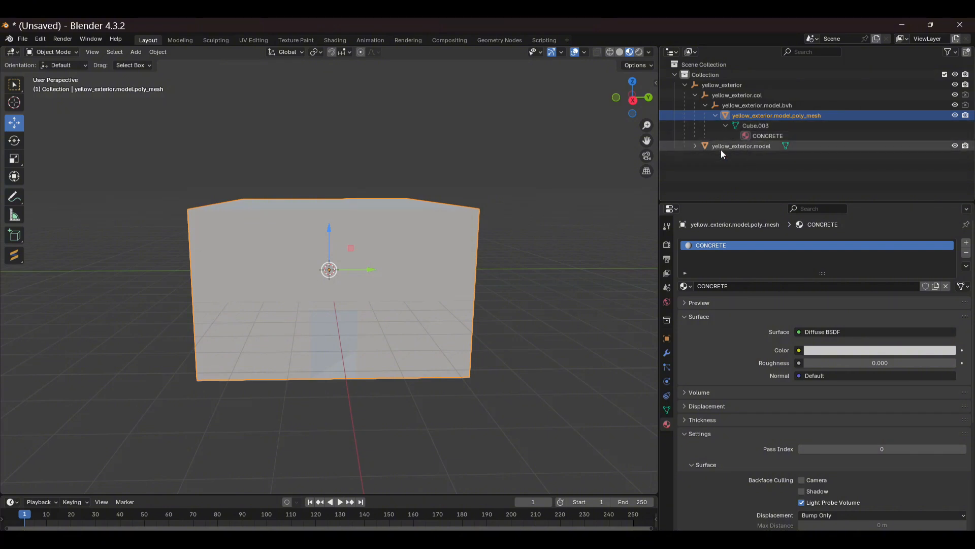
- Hide and show yellow_exterior.col to compare the collision with the textured model, collapsing the yellow_exterior hierarchy
click(715, 117)
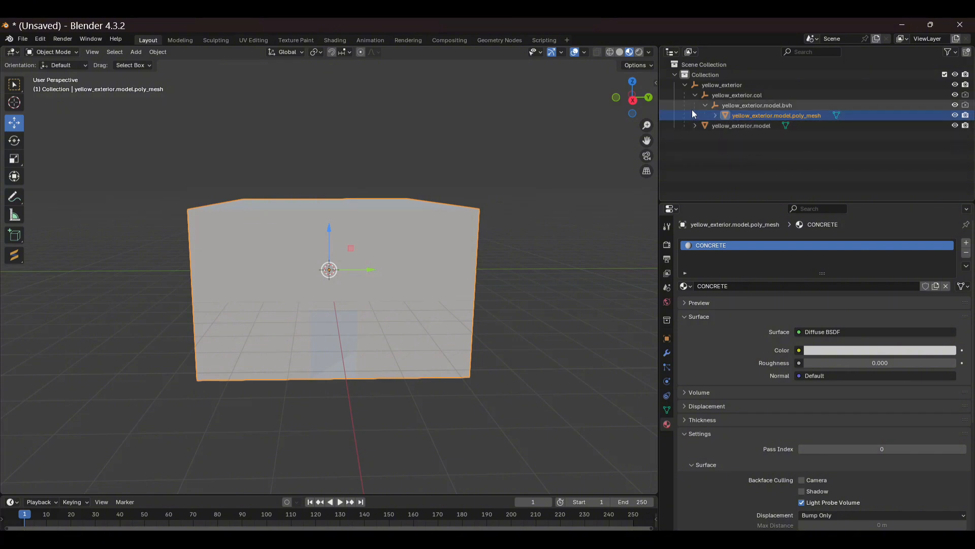
click(704, 106)
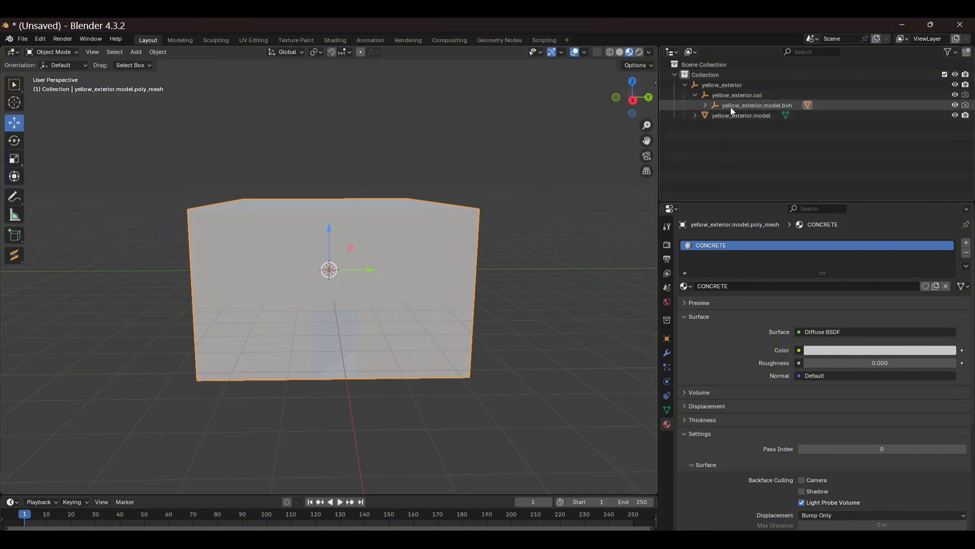
click(695, 96)
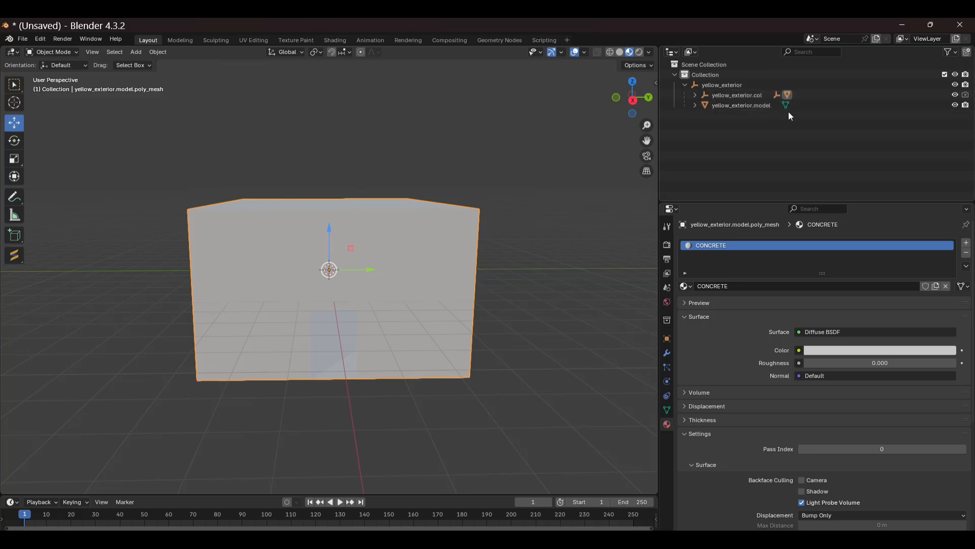
click(955, 95)
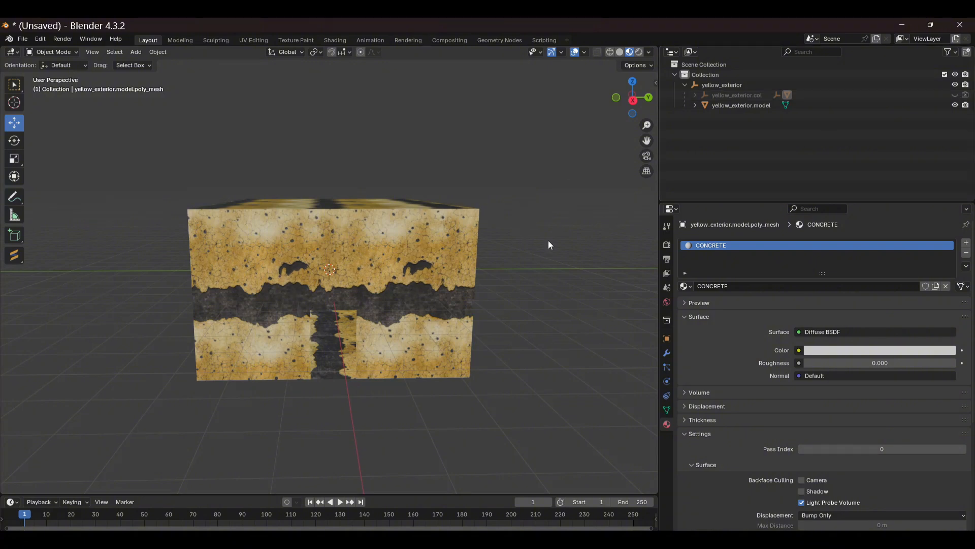
middle_drag(546, 237, 538, 260)
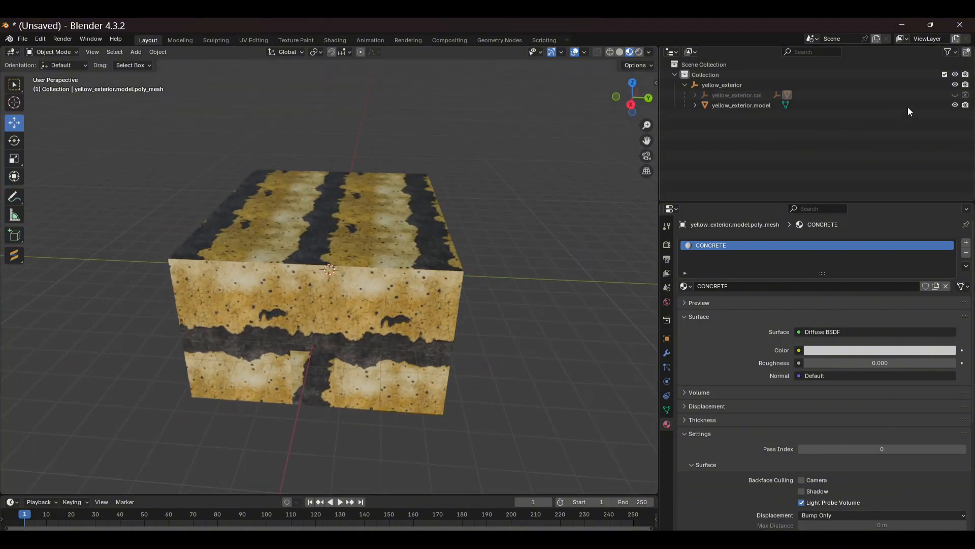
click(954, 95)
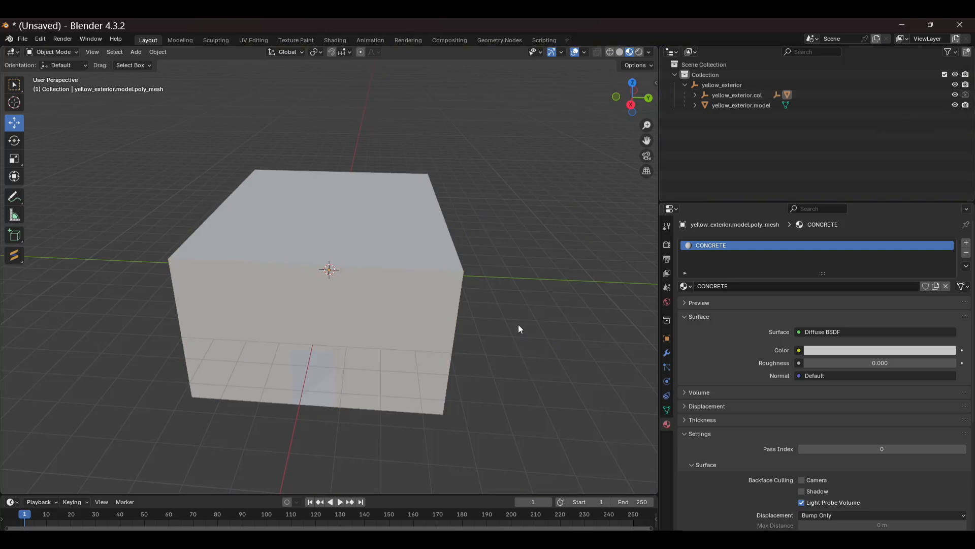
click(684, 84)
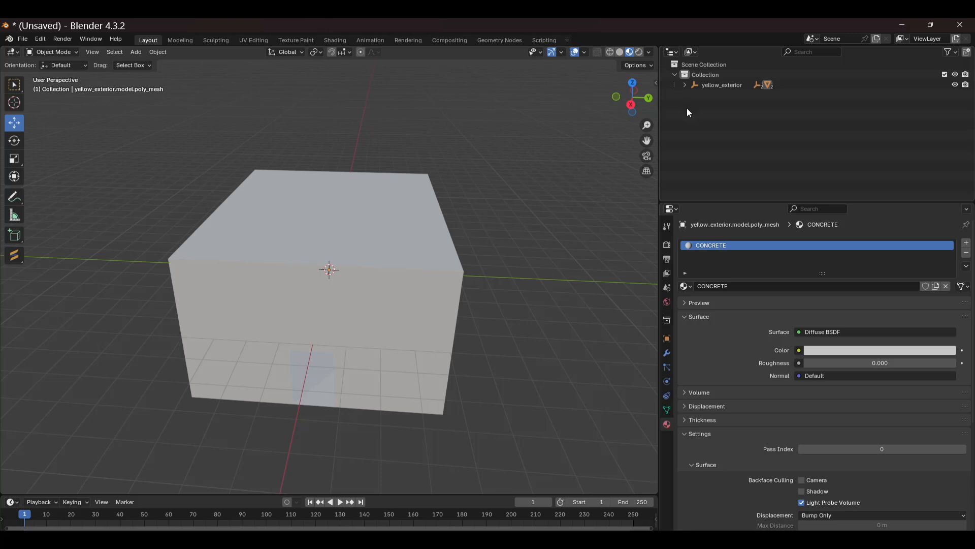
- Start saving the Blender file under a new name, choosing the mlo_from_scratch folder inside blender-save as the location
middle_drag(638, 264, 2, 251)
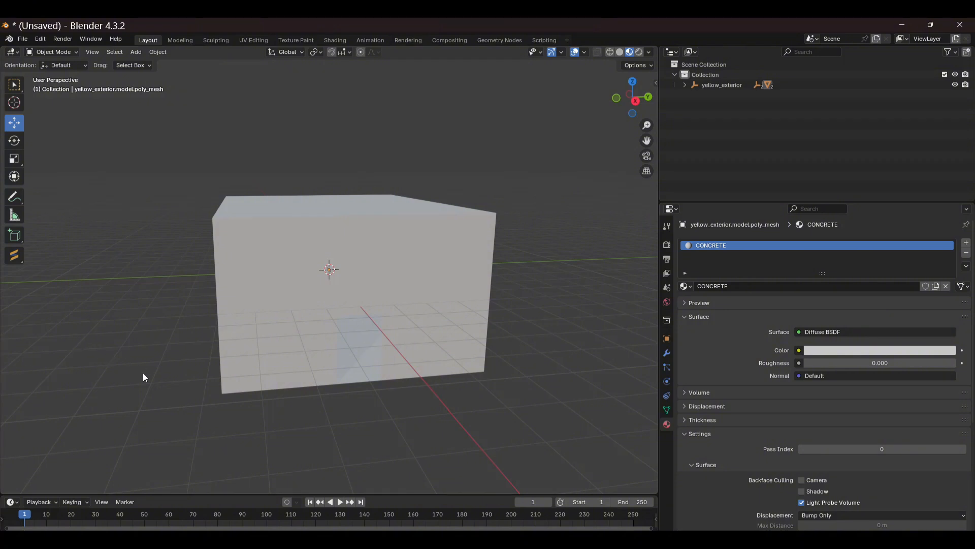
mouse_move(142, 373)
middle_down()
mouse_move(142, 365)
mouse_move(135, 374)
middle_up()
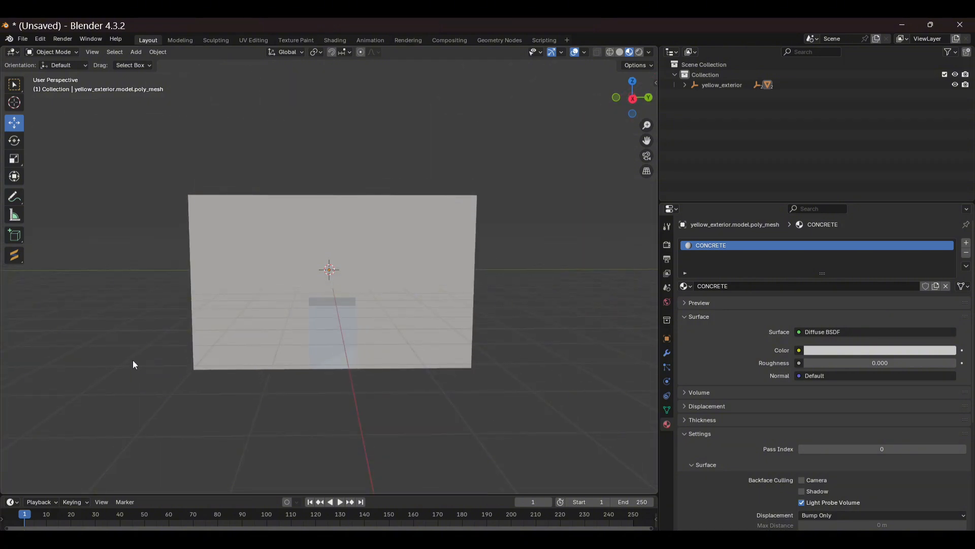
click(22, 39)
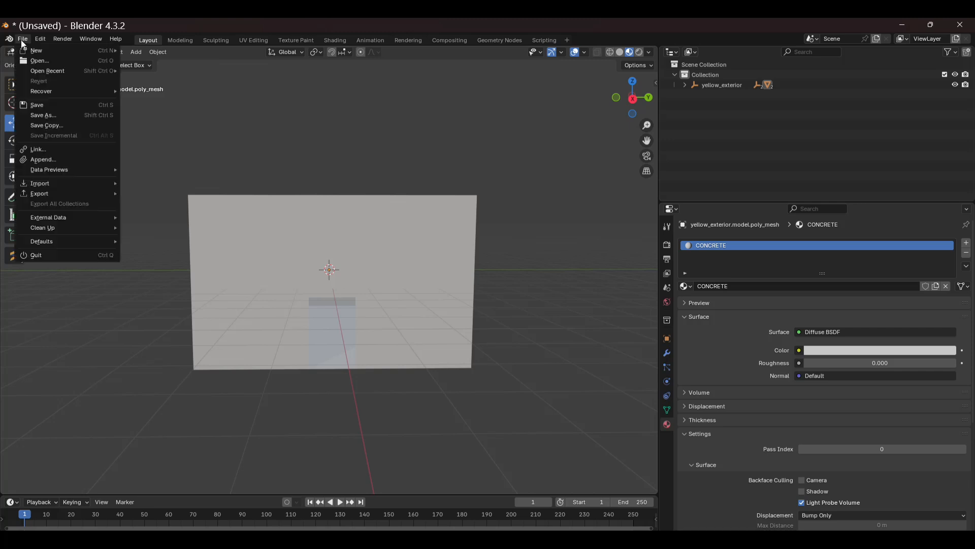
click(44, 115)
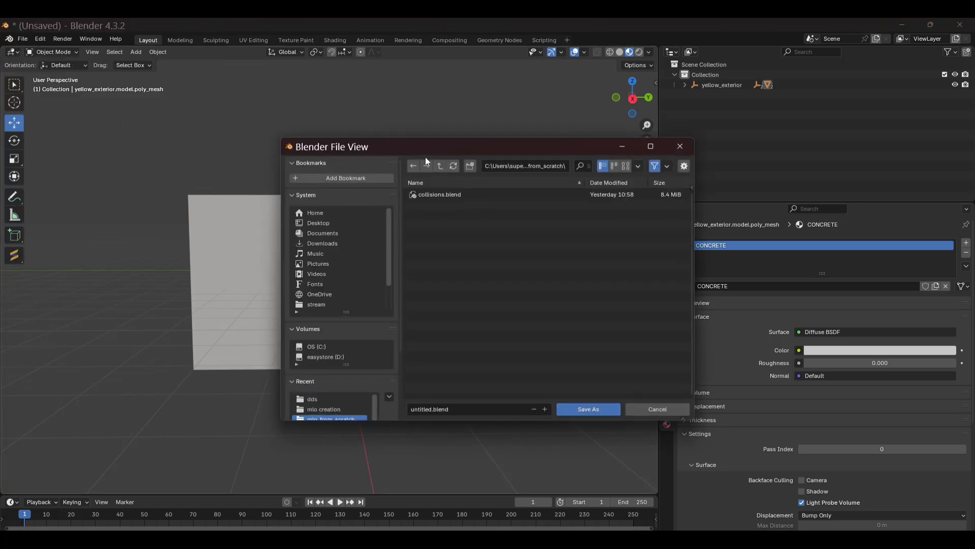
click(441, 166)
click(441, 166)
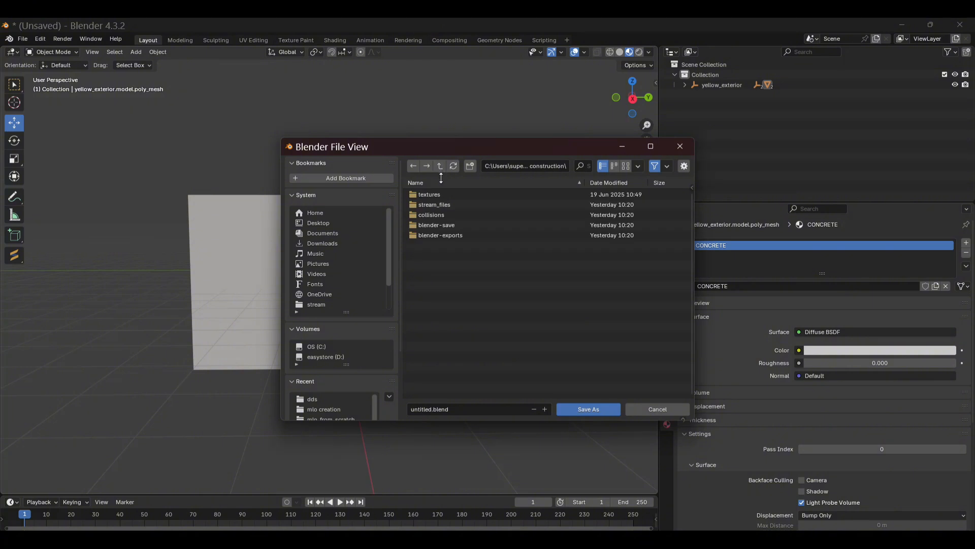
click(432, 227)
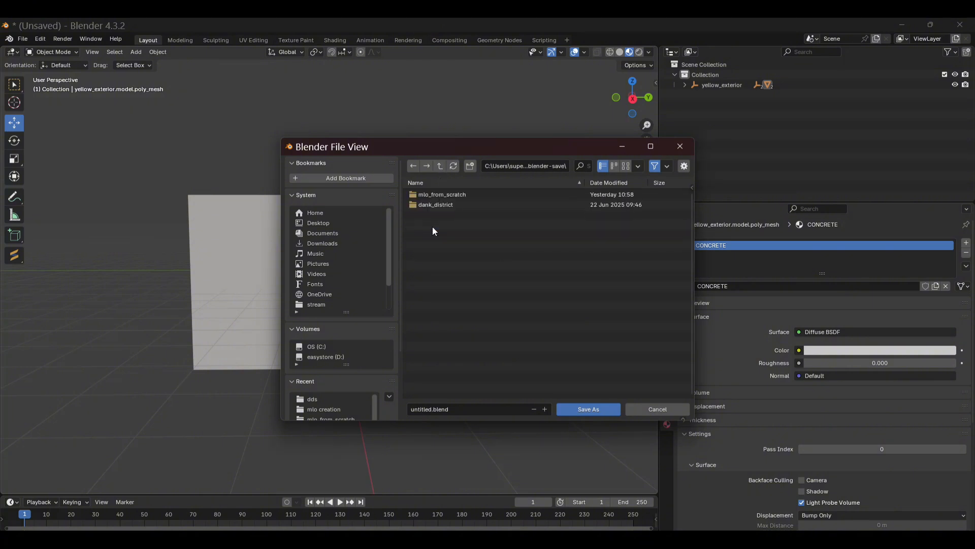
double_click(437, 196)
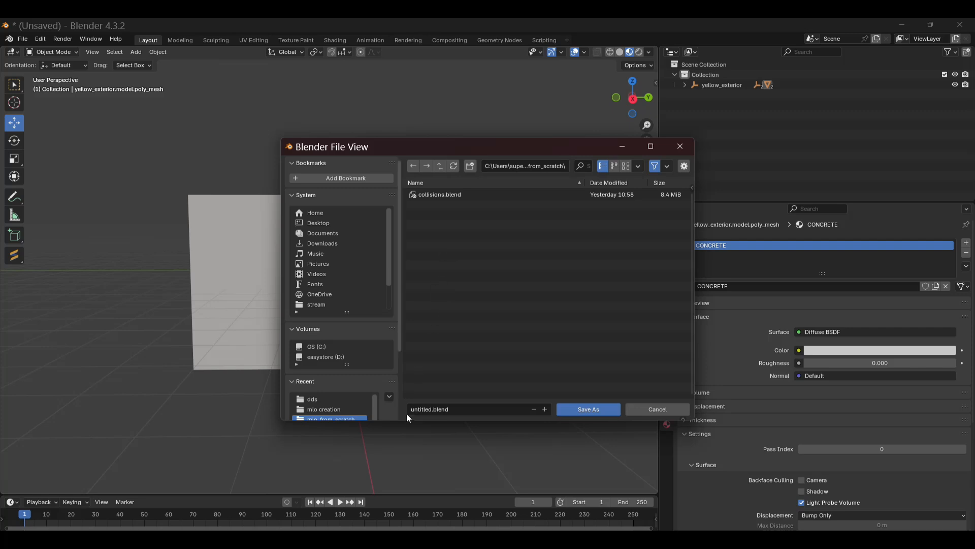
- Name the file exterior.blend and save it
click(432, 409)
click(432, 409)
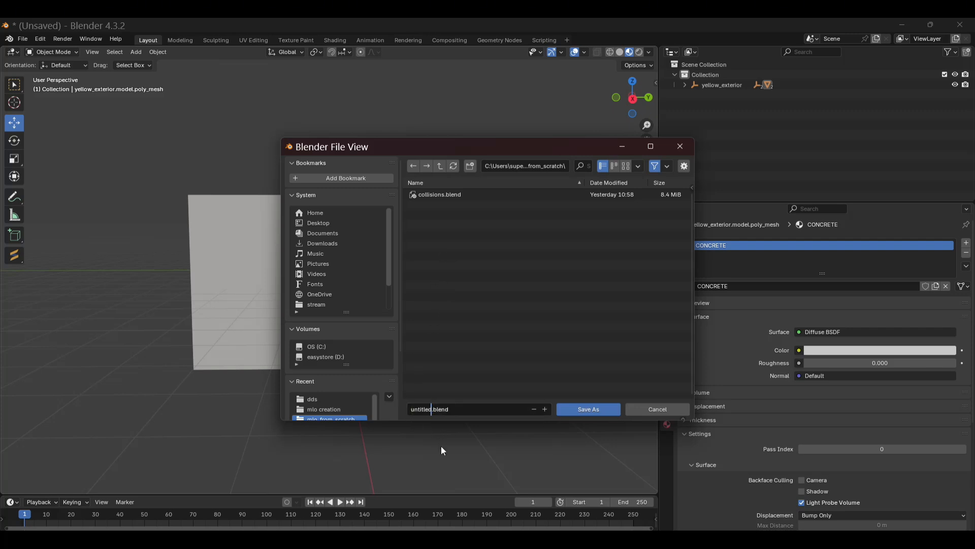
key(BackSpace)
key(BackSpace)
key(BackSpace)
key(BackSpace)
key(BackSpace)
key(BackSpace)
key(BackSpace)
key(BackSpace)
text(exterior)
click(582, 410)
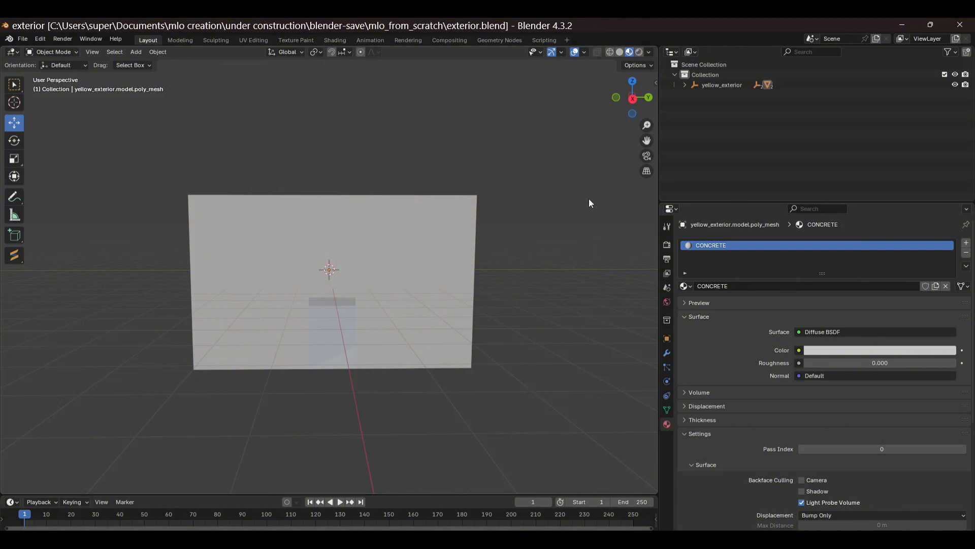
- Add a new YTYP in the Sollumz archetype definitions and rename it yellow_exterior
click(428, 238)
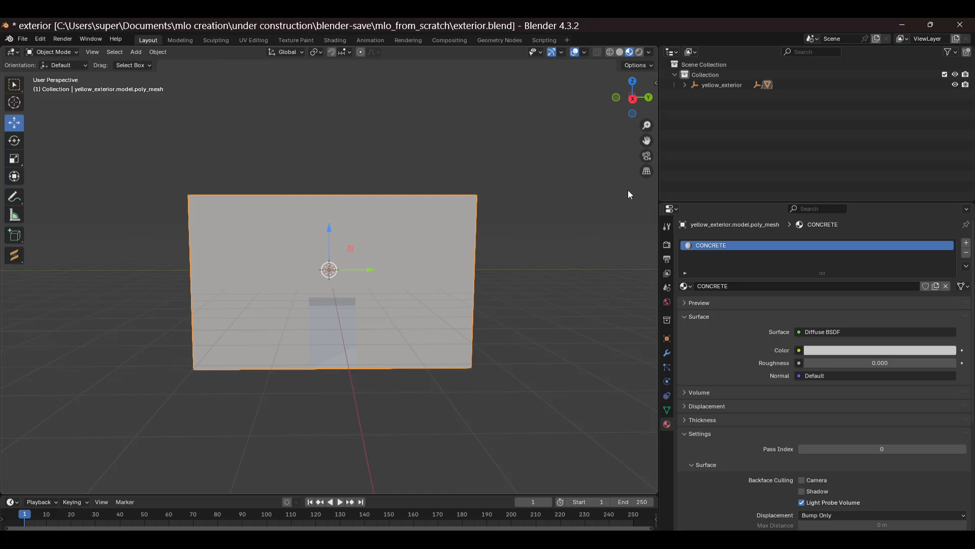
key(n)
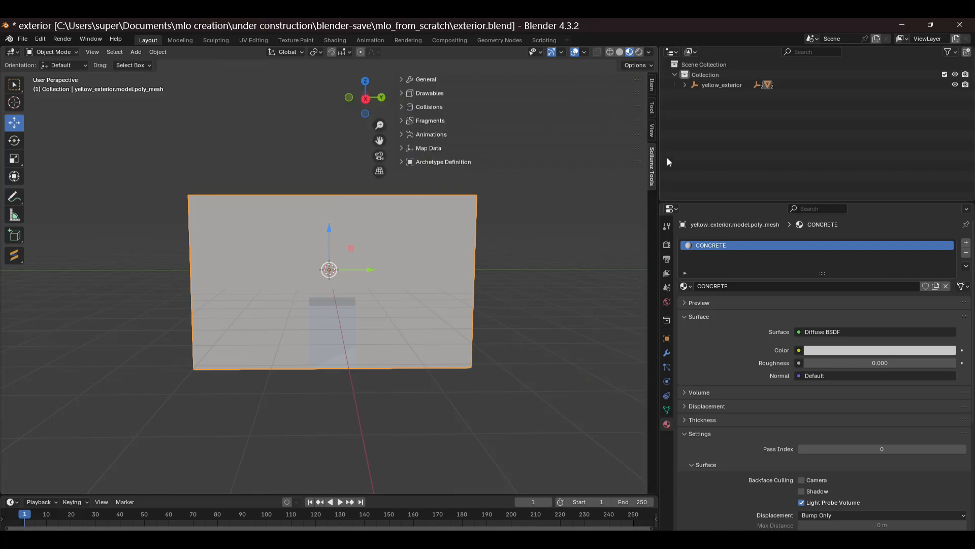
click(401, 162)
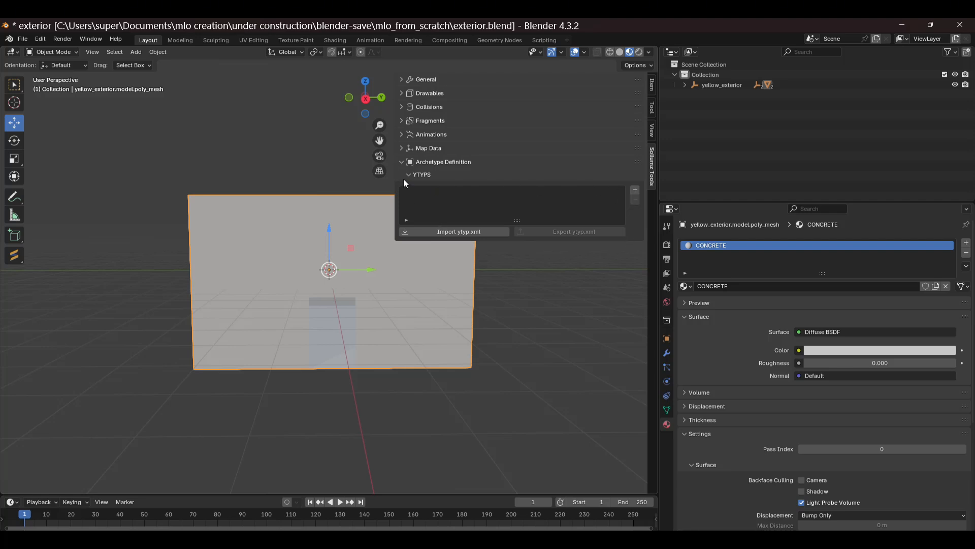
click(635, 190)
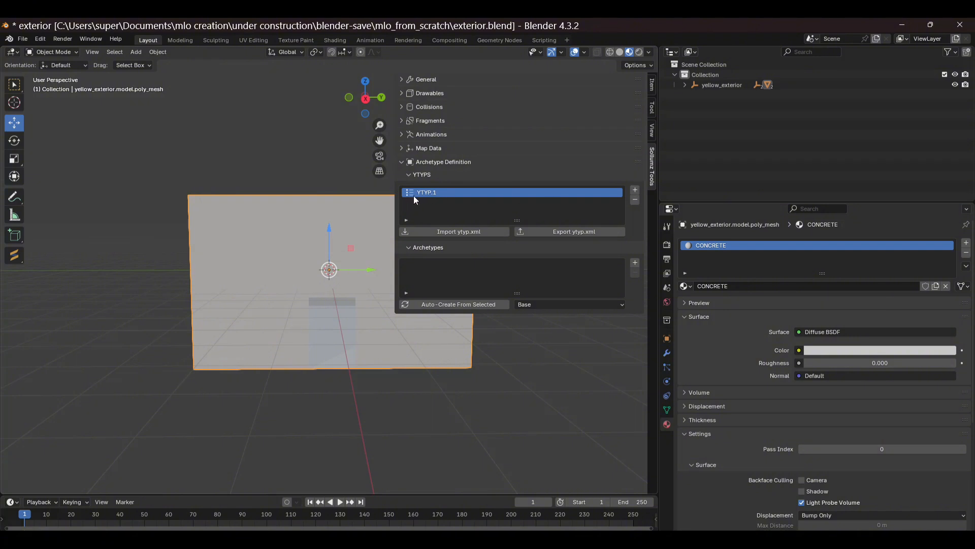
double_click(428, 192)
text(yellow_exterior)
- Auto-create a Base archetype from the yellow_exterior drawable and review its archetype settings
click(727, 86)
click(728, 86)
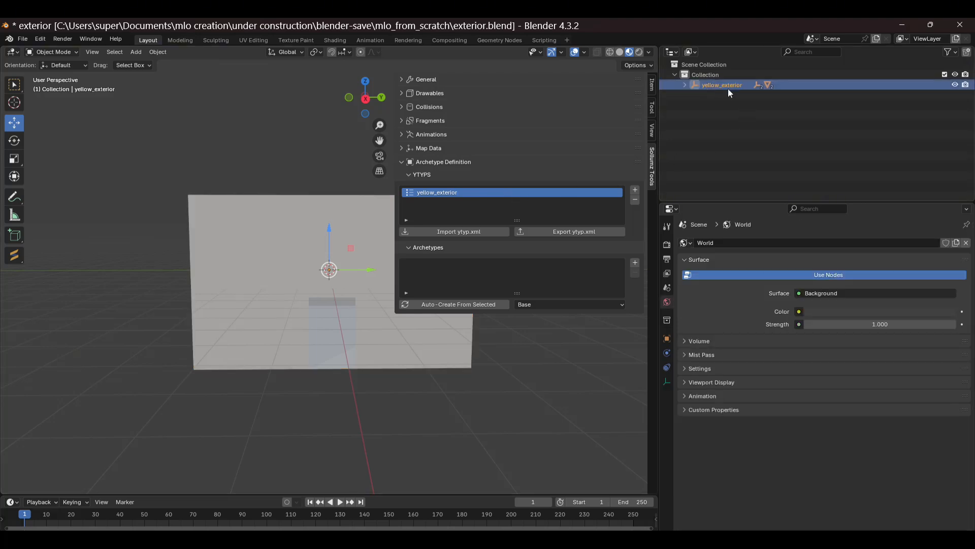
click(684, 85)
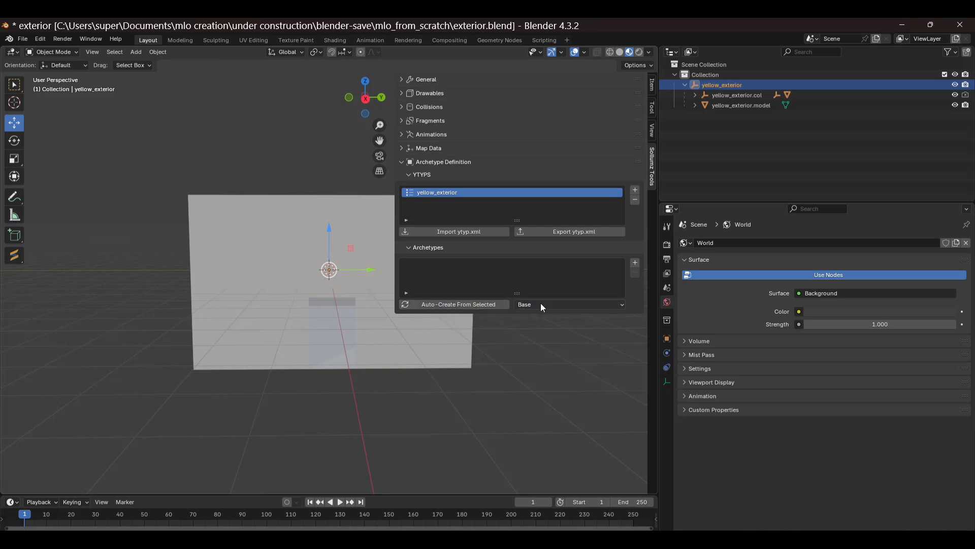
click(440, 303)
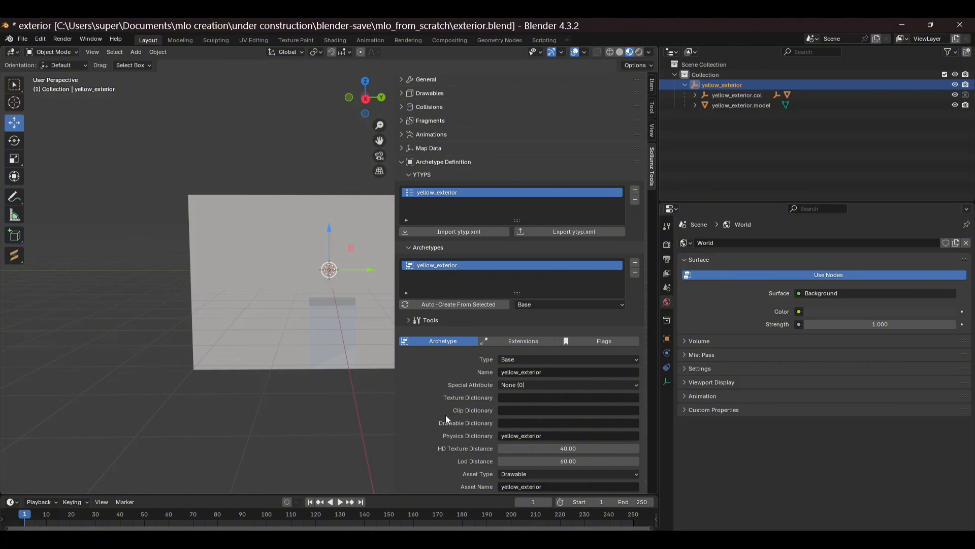
scroll(438, 370, down, 1)
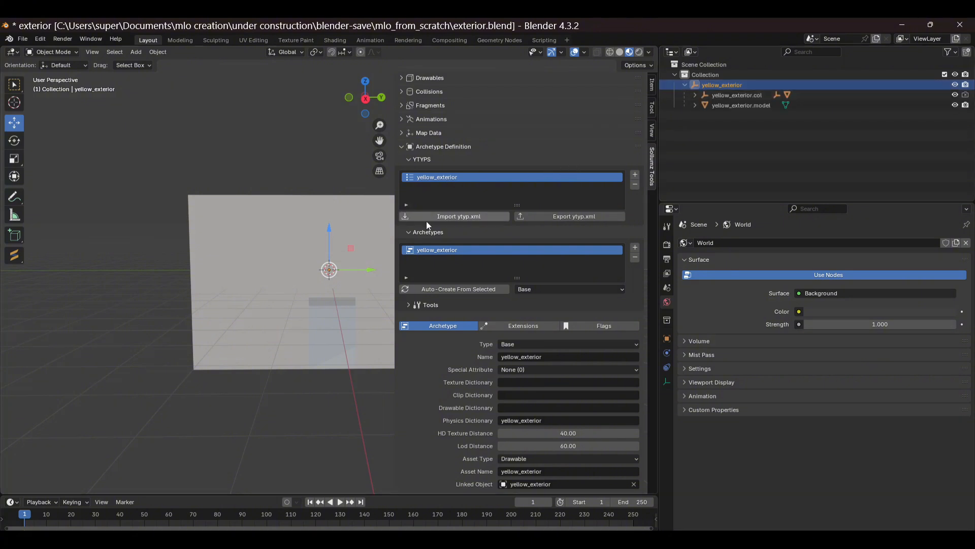
- Export the yellow_exterior YTYP as ytyp.xml to the mlo_from_scratch folder inside blender-exports
click(570, 218)
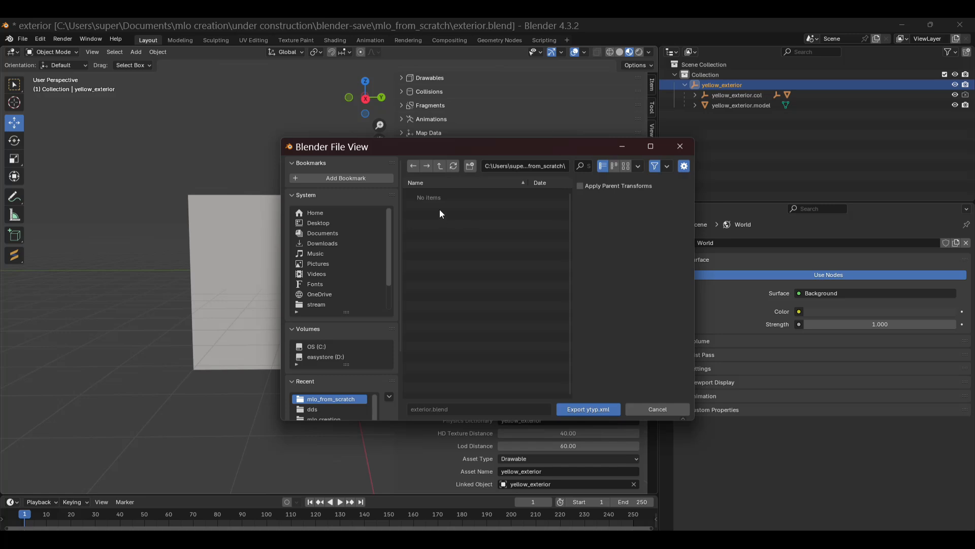
click(440, 165)
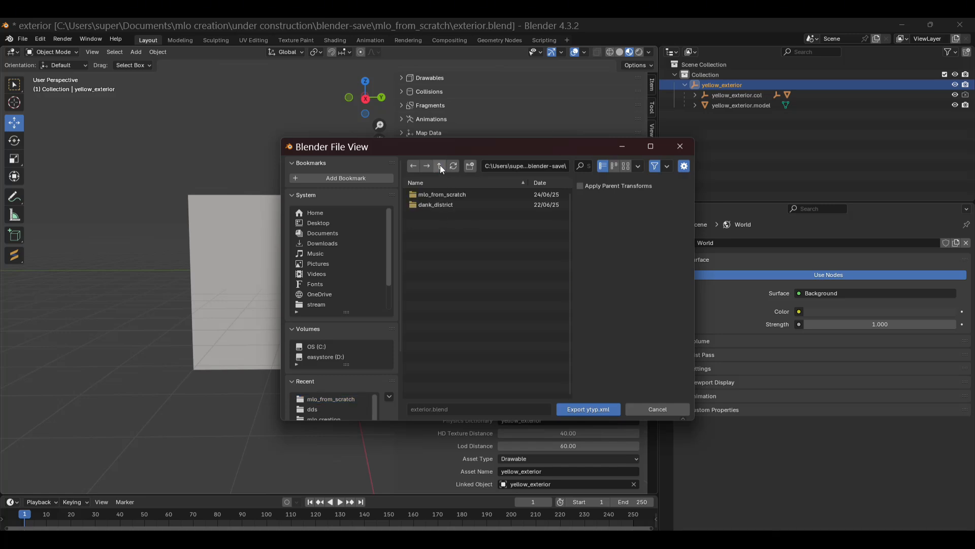
click(440, 165)
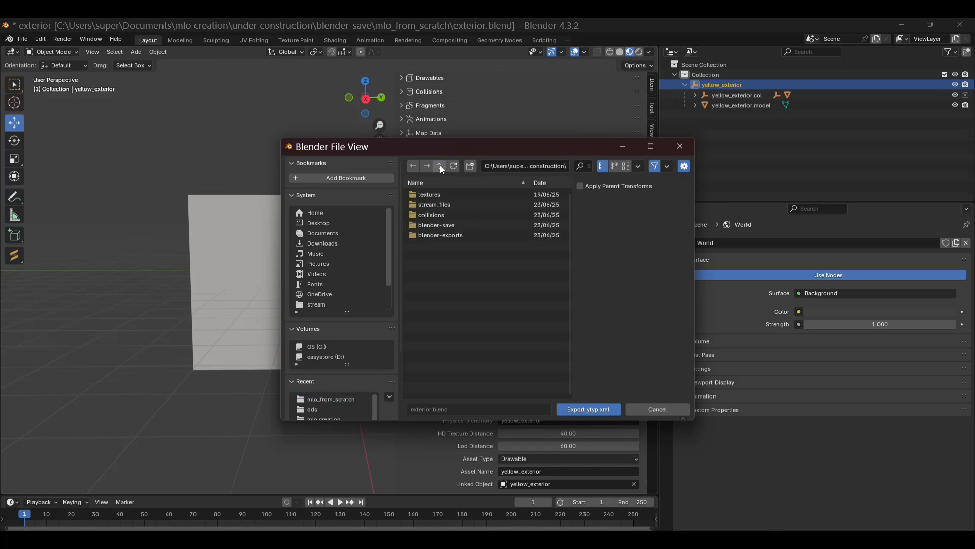
click(431, 233)
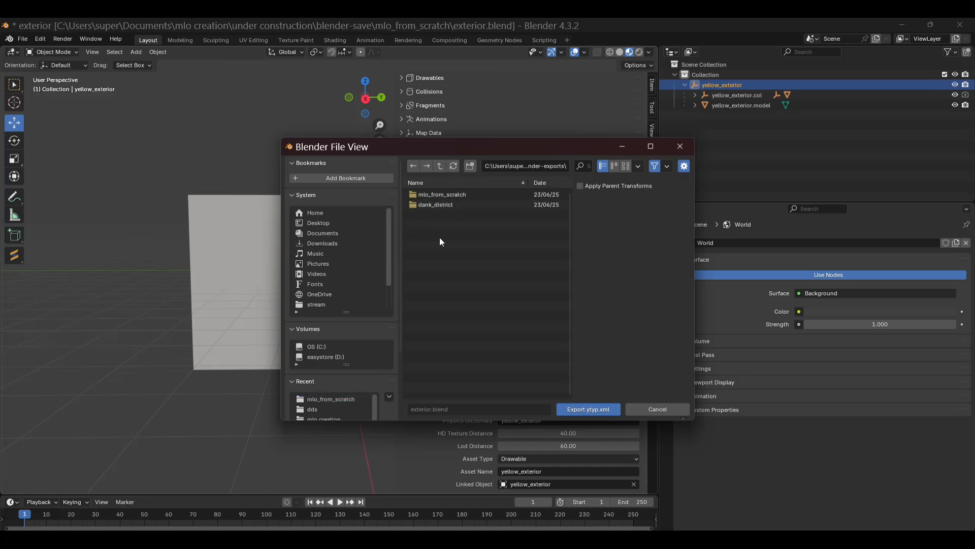
click(443, 194)
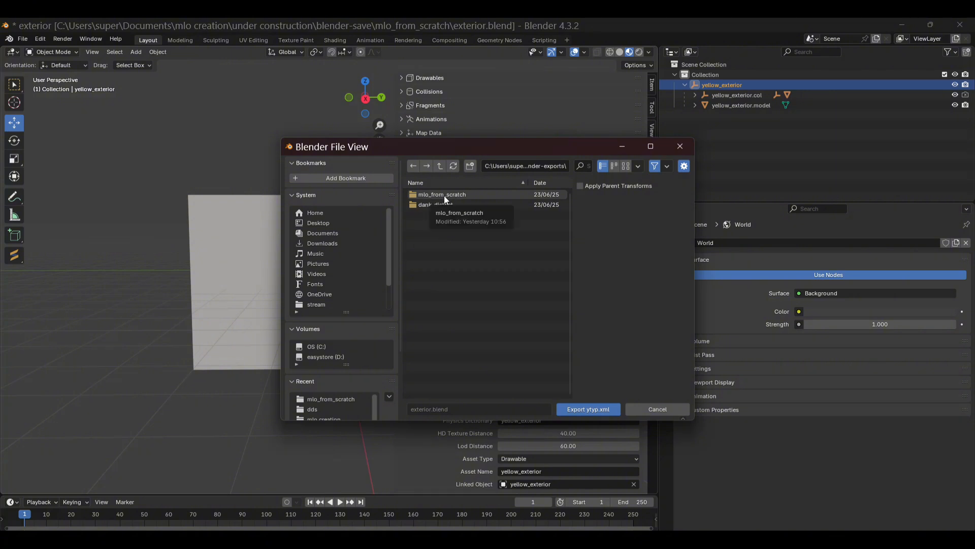
click(598, 408)
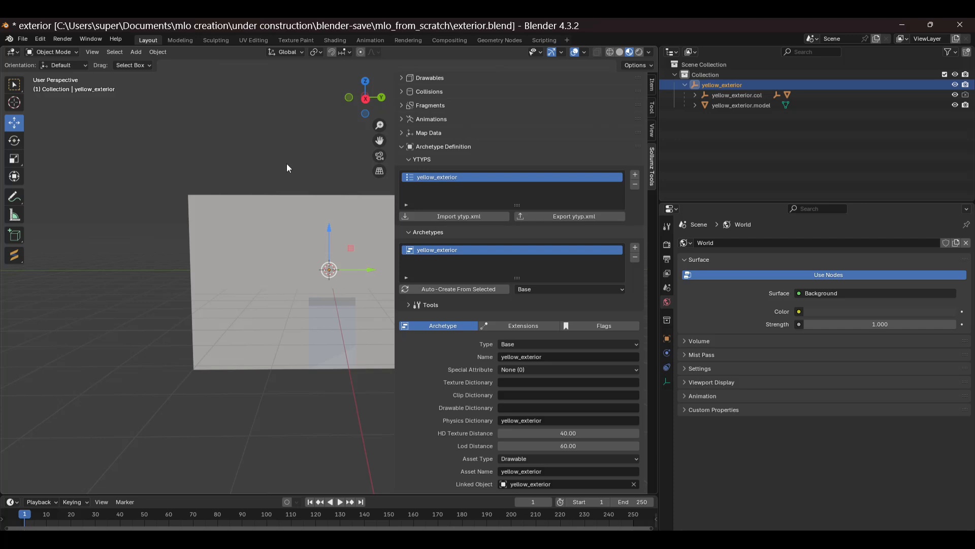
- Select the whole yellow_exterior hierarchy and export it as CodeWalker XML to the mlo_from_scratch folder, limited to selected objects
key(n)
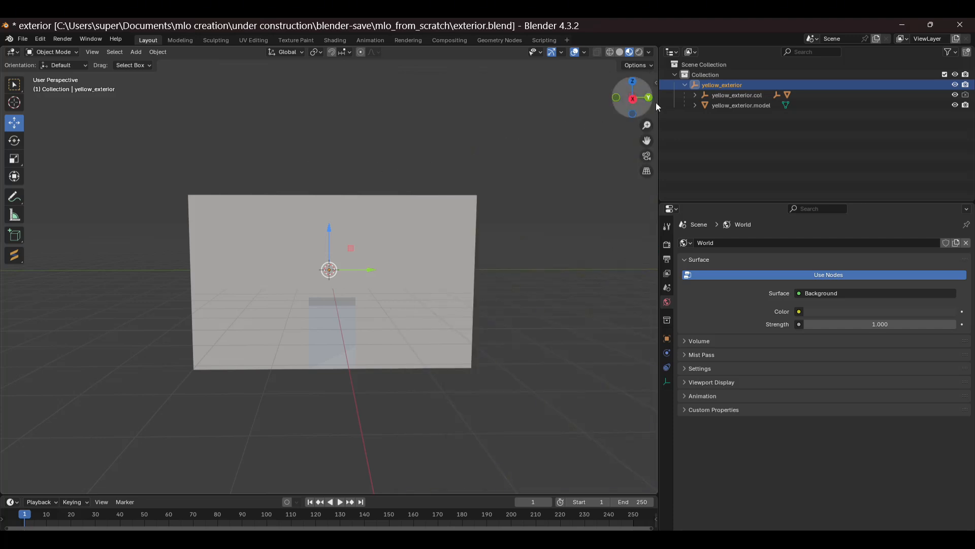
right_click(708, 86)
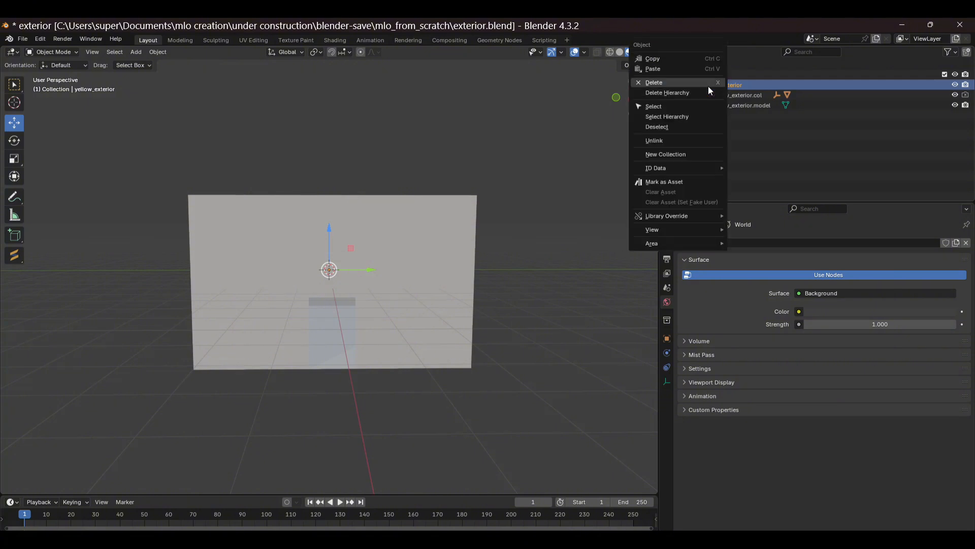
click(681, 117)
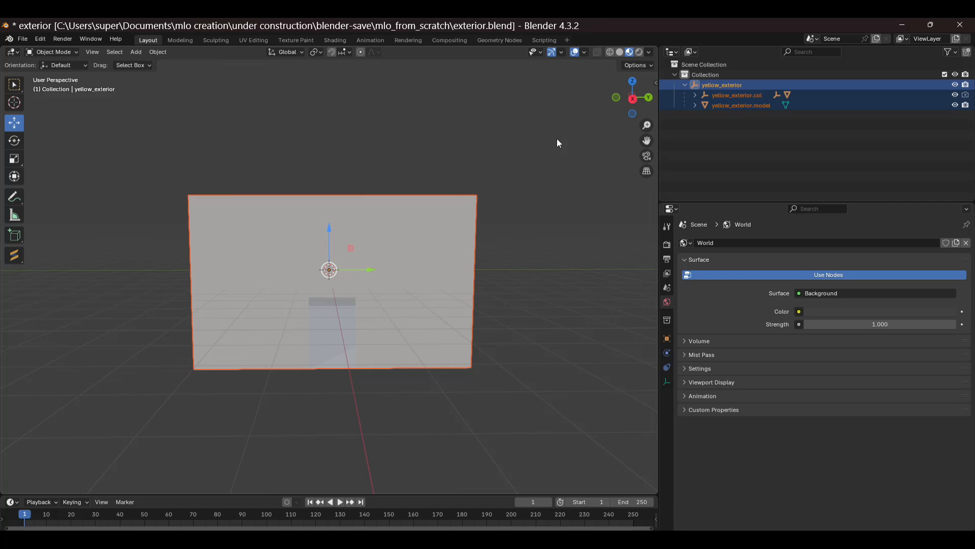
key(v)
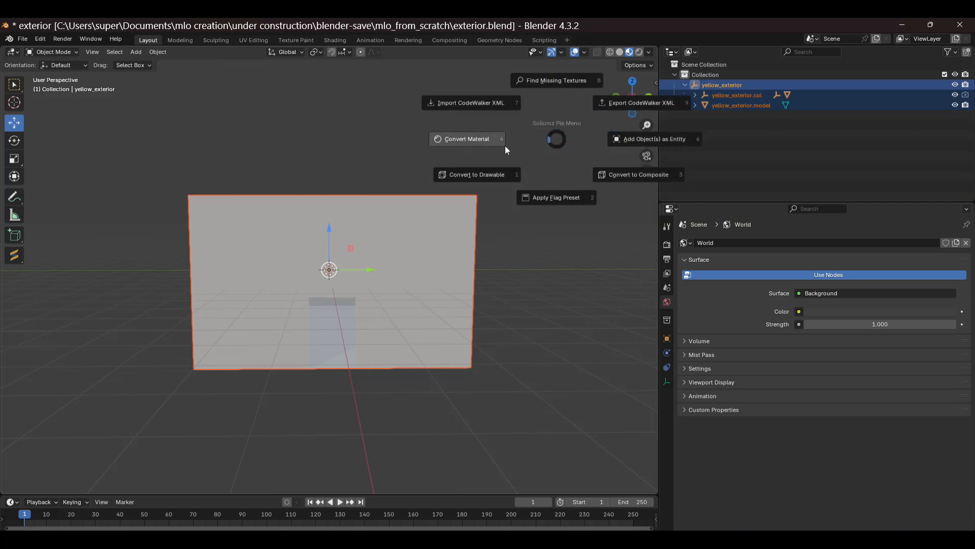
click(615, 102)
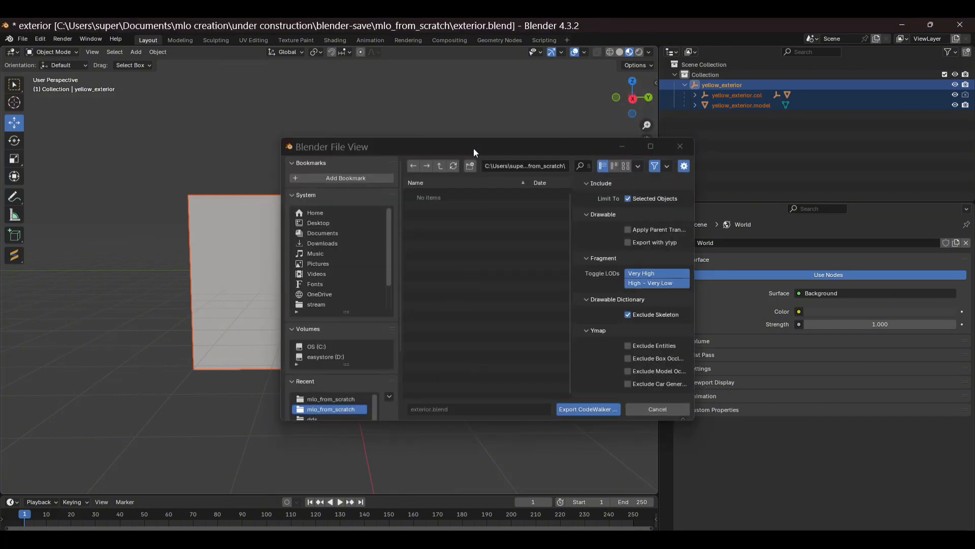
click(440, 166)
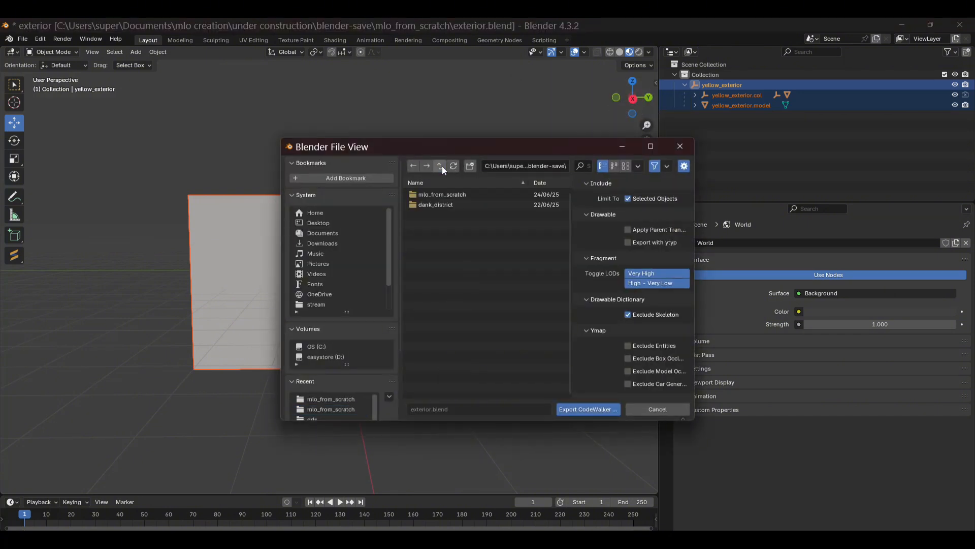
double_click(447, 194)
click(568, 409)
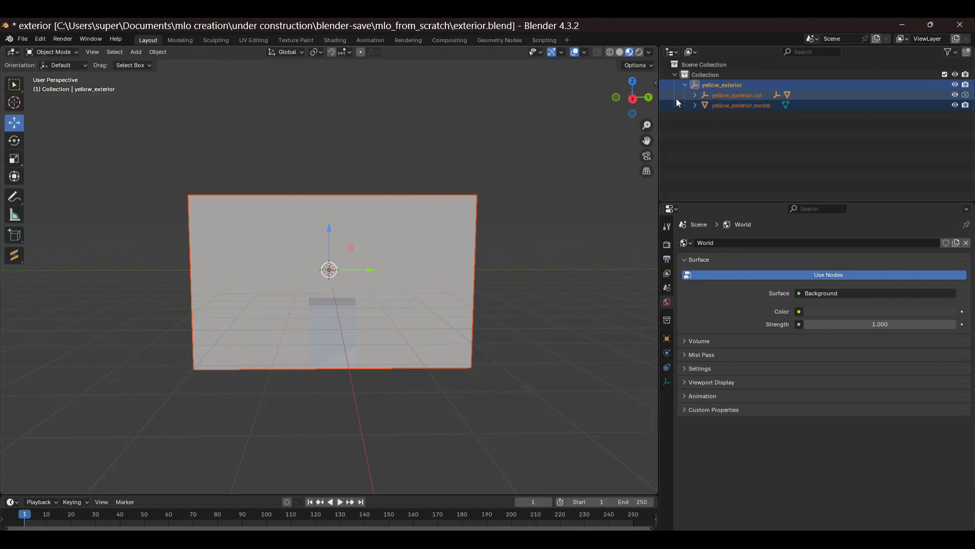
click(686, 84)
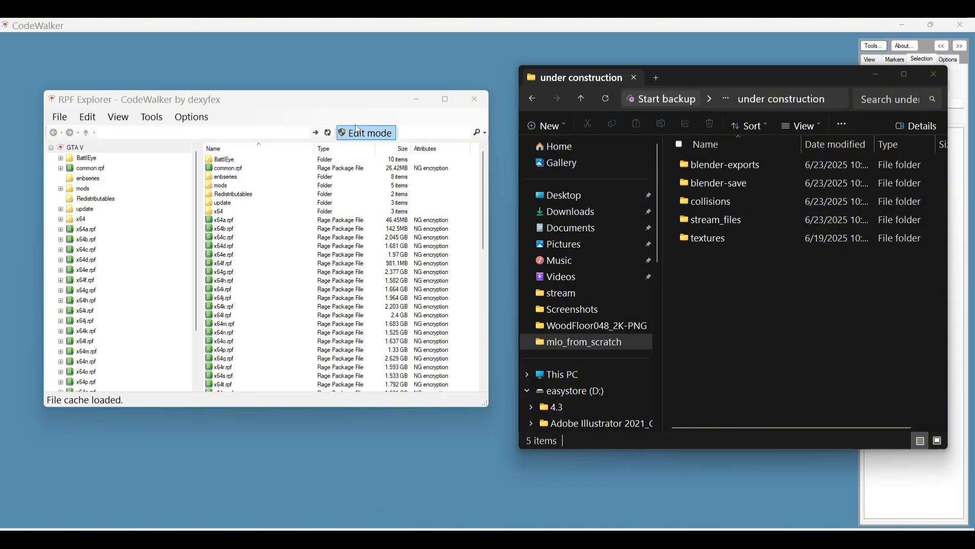
- Switch to CodeWalker's RPF Explorer and enable edit mode, accepting that changes are saved automatically
click(373, 137)
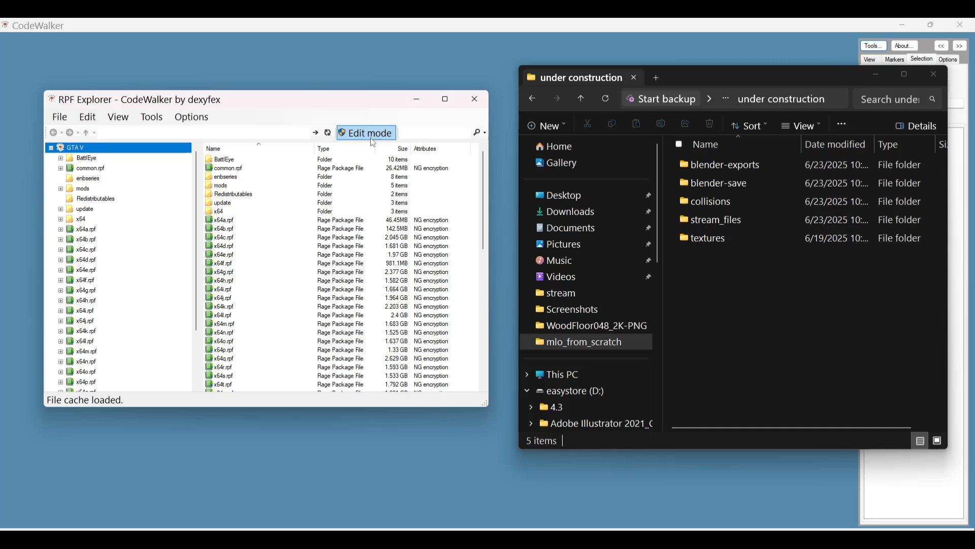
click(375, 134)
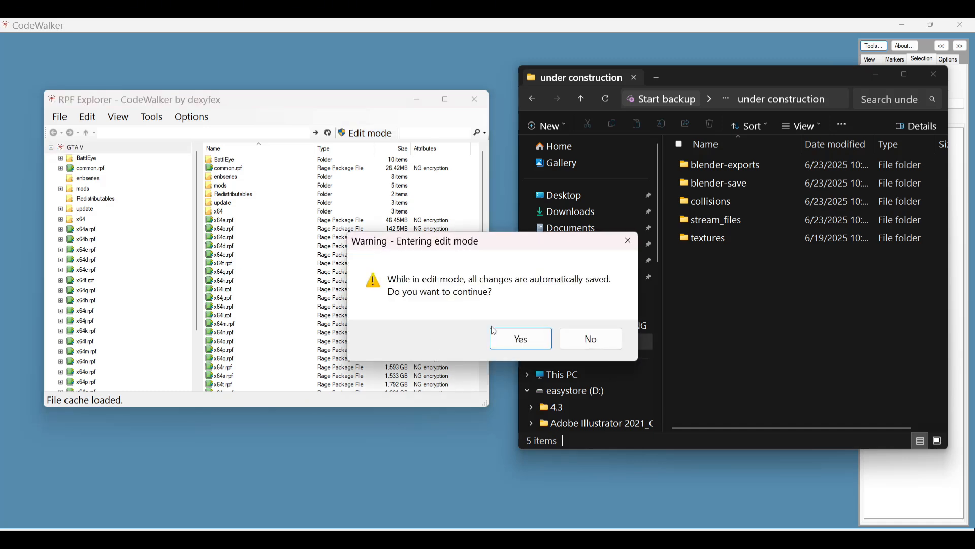
click(510, 337)
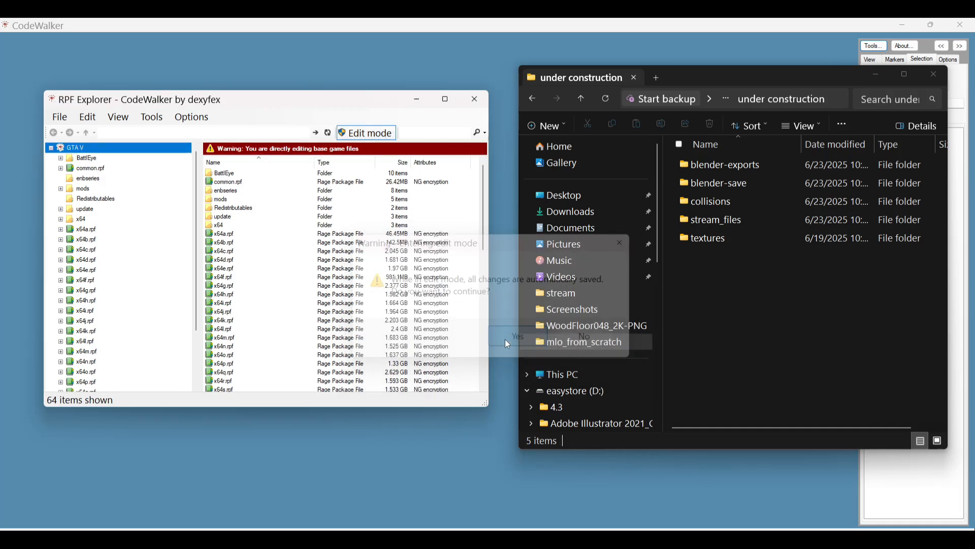
- Open the mods\mlos\mlo_from_scratch folder in RPF Explorer
double_click(222, 200)
double_click(222, 187)
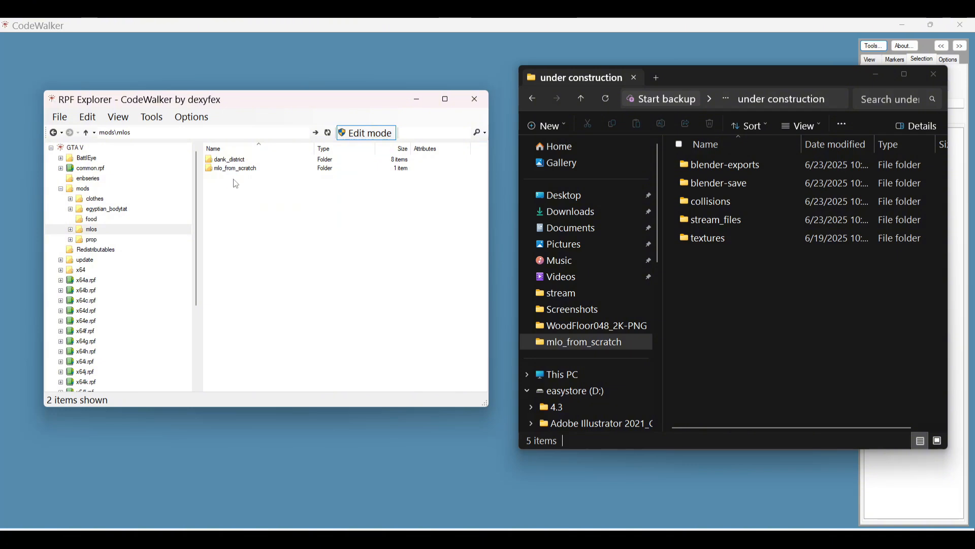
double_click(233, 168)
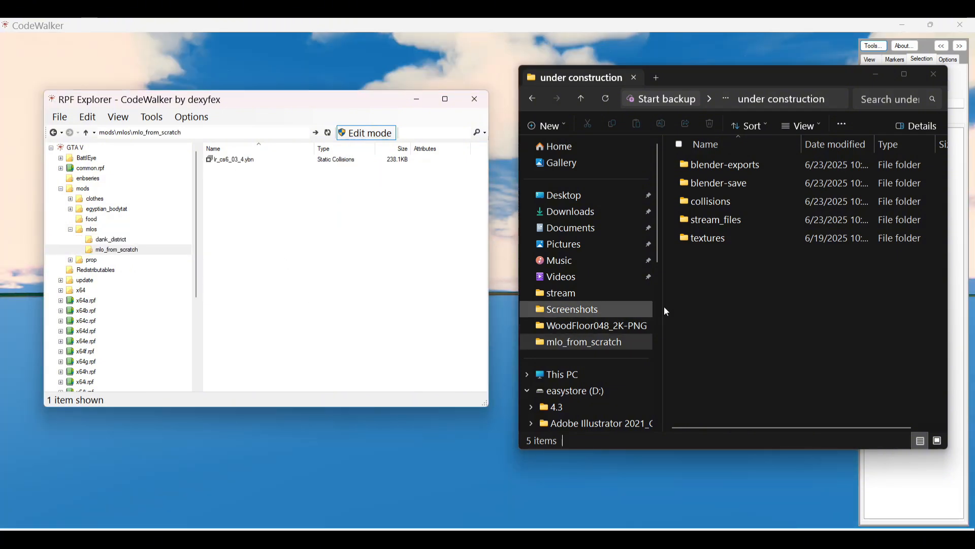
- Import yellow_exterior.ytyp.xml from the blender-exports\mlo_from_scratch folder into the mlo_from_scratch folder shown in RPF Explorer
click(718, 171)
double_click(719, 172)
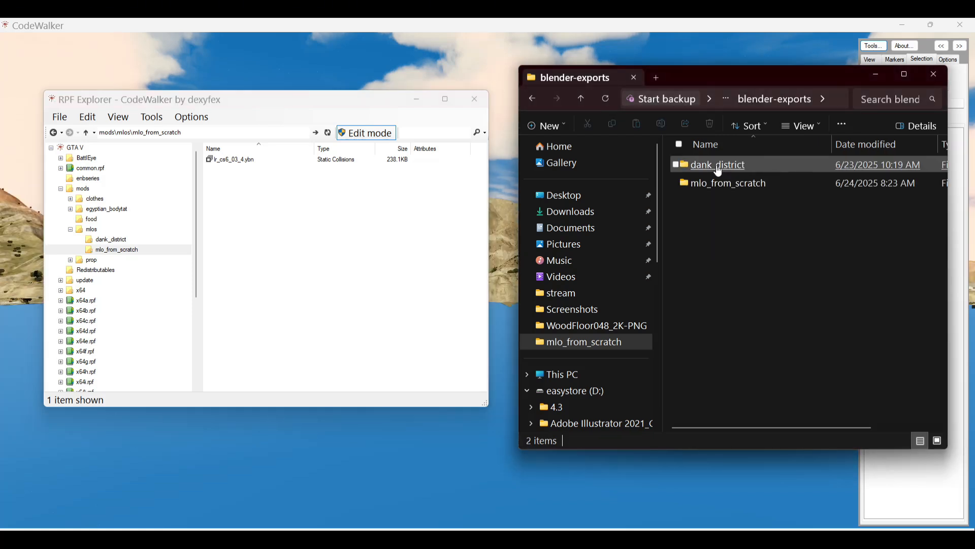
click(720, 183)
double_click(720, 183)
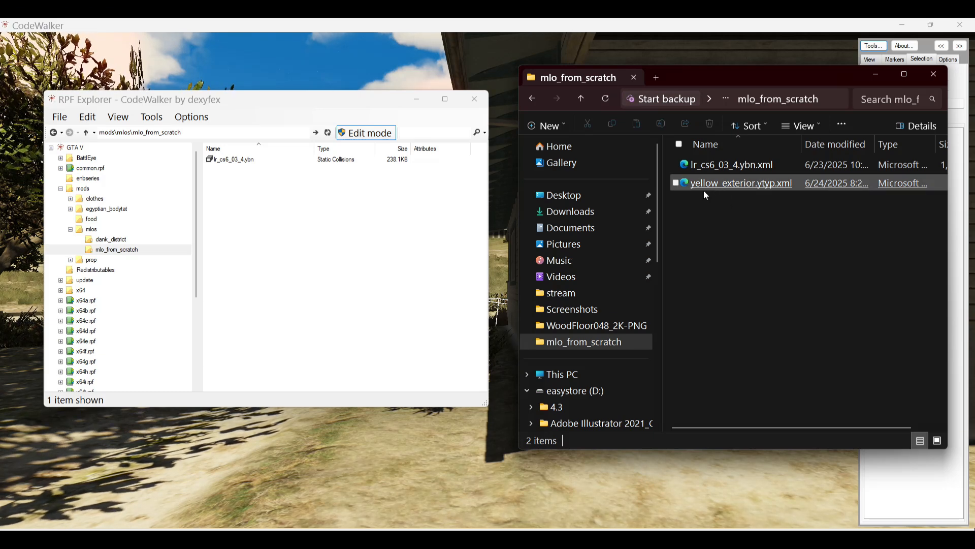
click(754, 187)
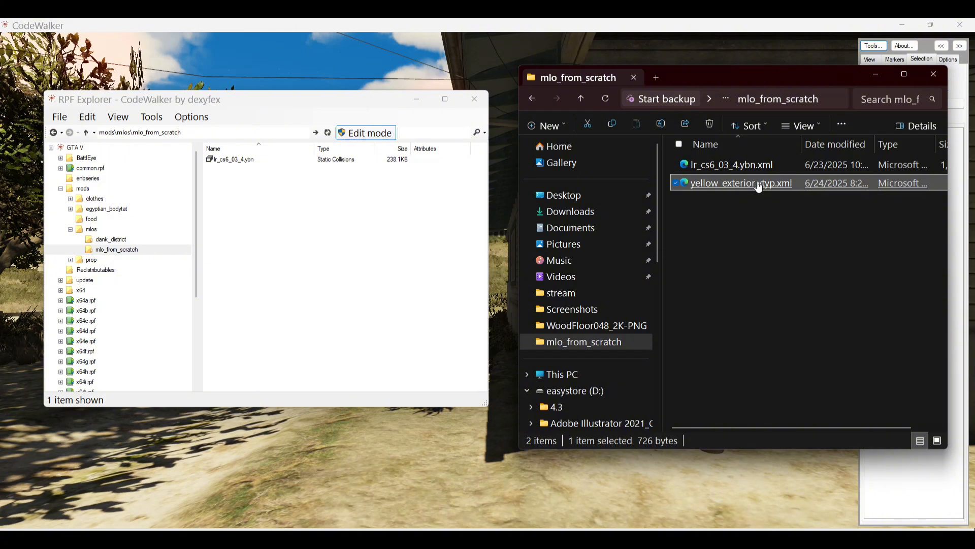
drag(759, 187, 312, 220)
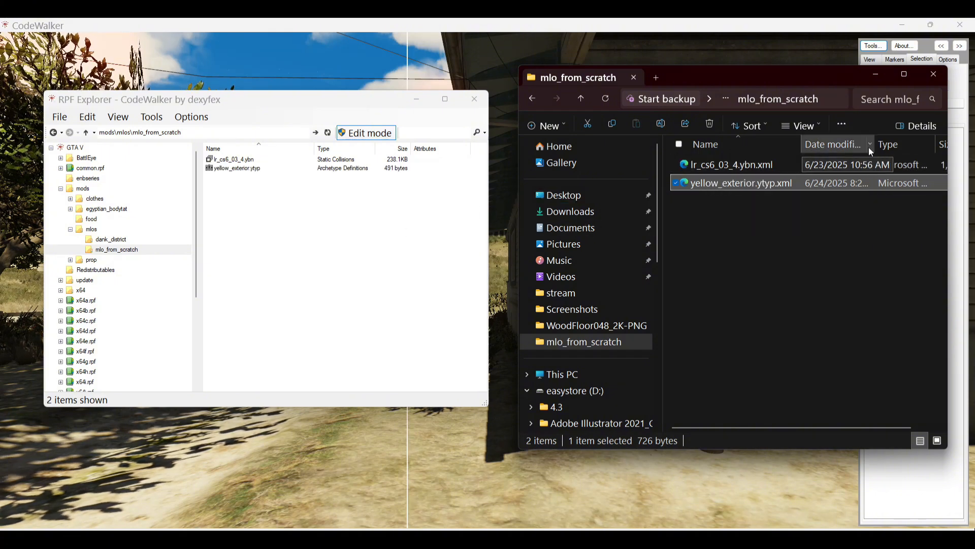
- Browse to blender-save\mlo_from_scratch to locate yellow_exterior.ydr.xml, and bring RPF Explorer back beside the file window
click(730, 96)
click(720, 119)
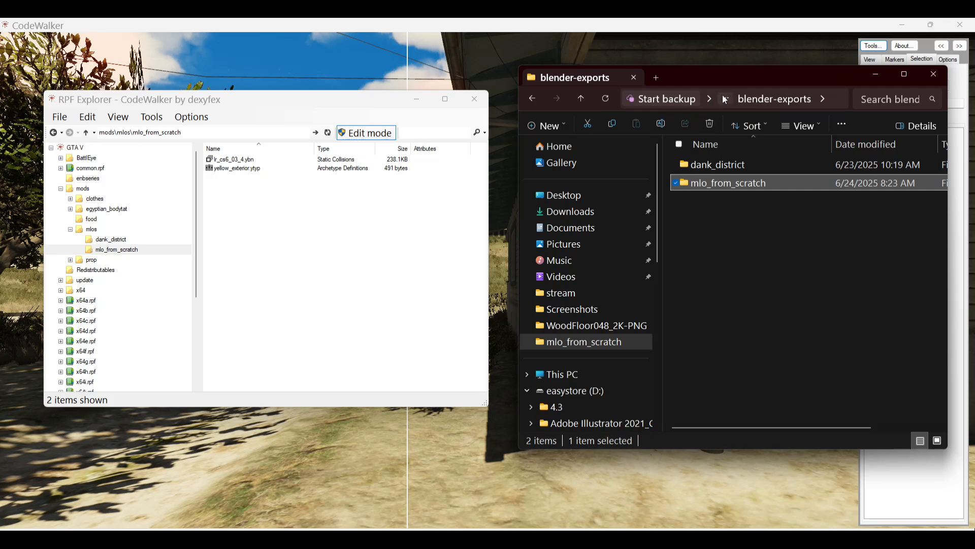
click(725, 100)
click(721, 119)
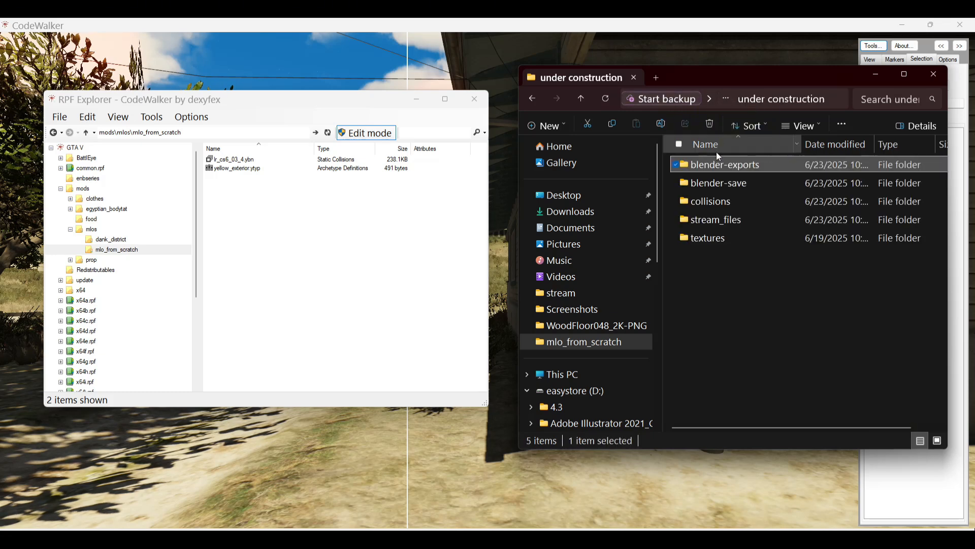
double_click(716, 185)
double_click(714, 184)
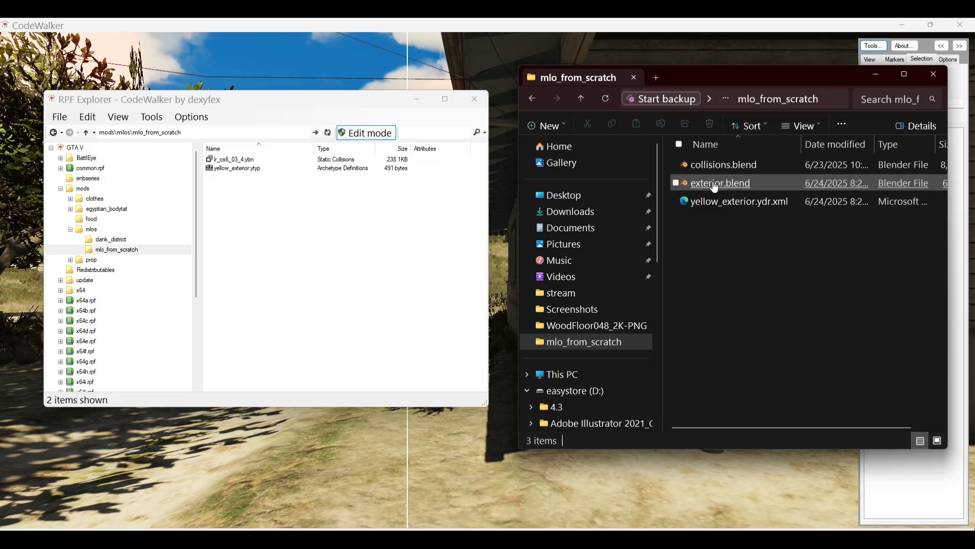
double_click(679, 203)
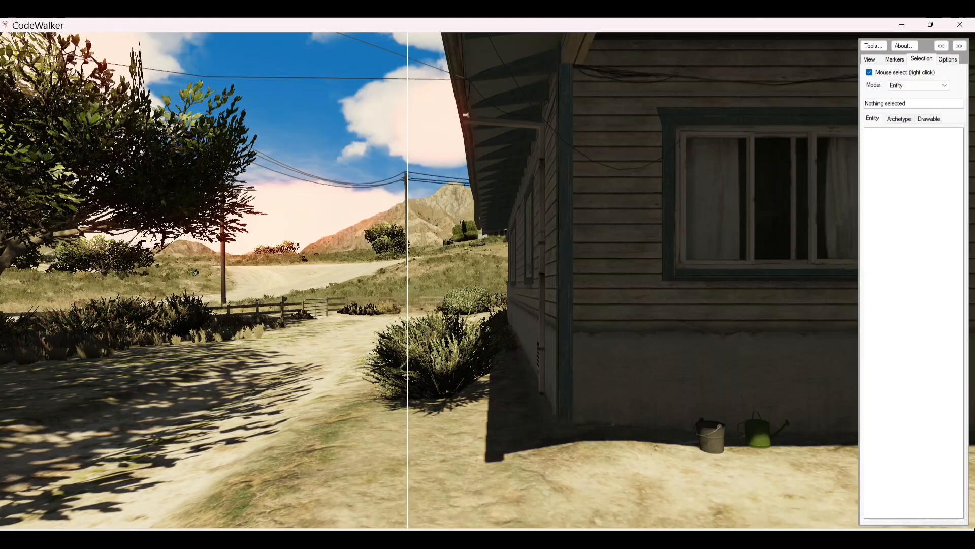
mouse_move(423, 538)
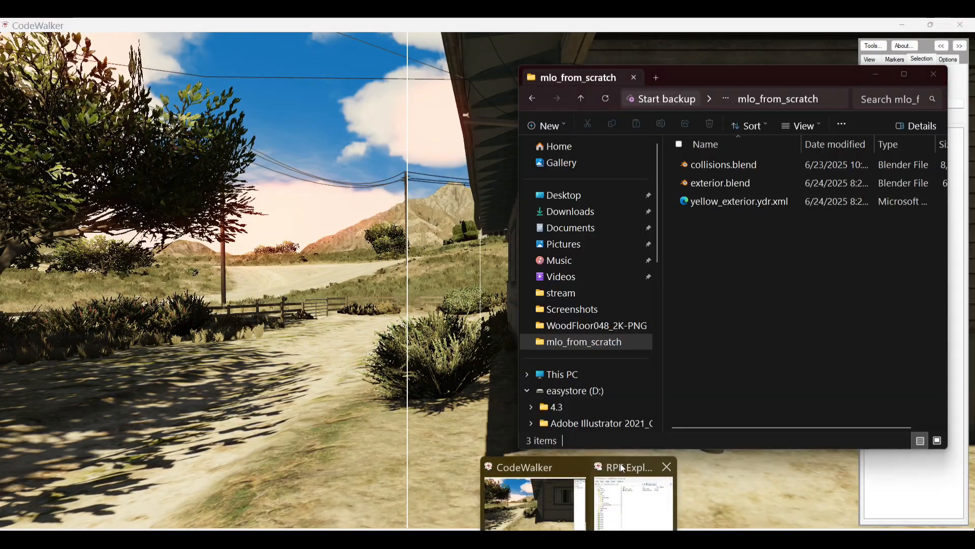
click(629, 497)
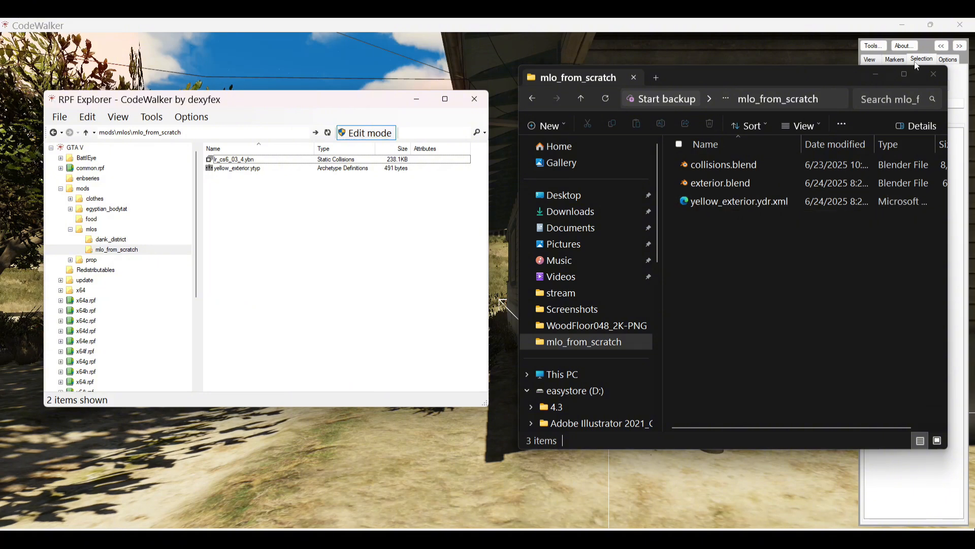
- Move yellow_exterior.ydr.xml from blender-save\mlo_from_scratch into the mlo_from_scratch folder inside blender-exports
click(905, 75)
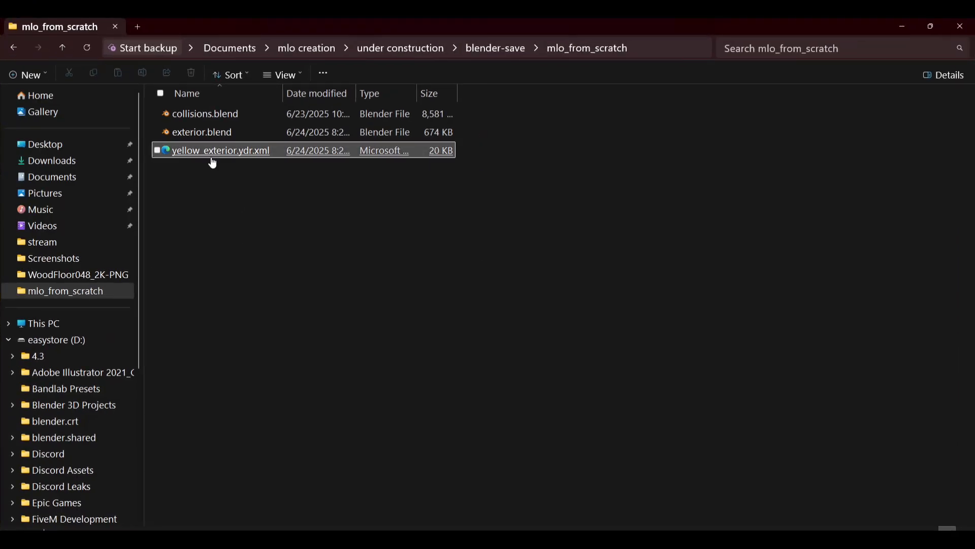
drag(212, 156, 396, 54)
click(393, 49)
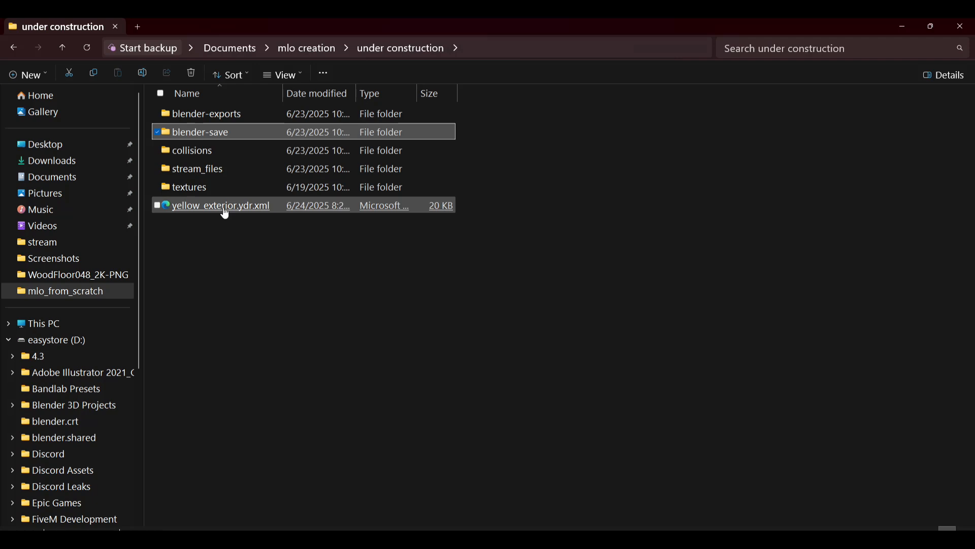
drag(224, 207, 250, 112)
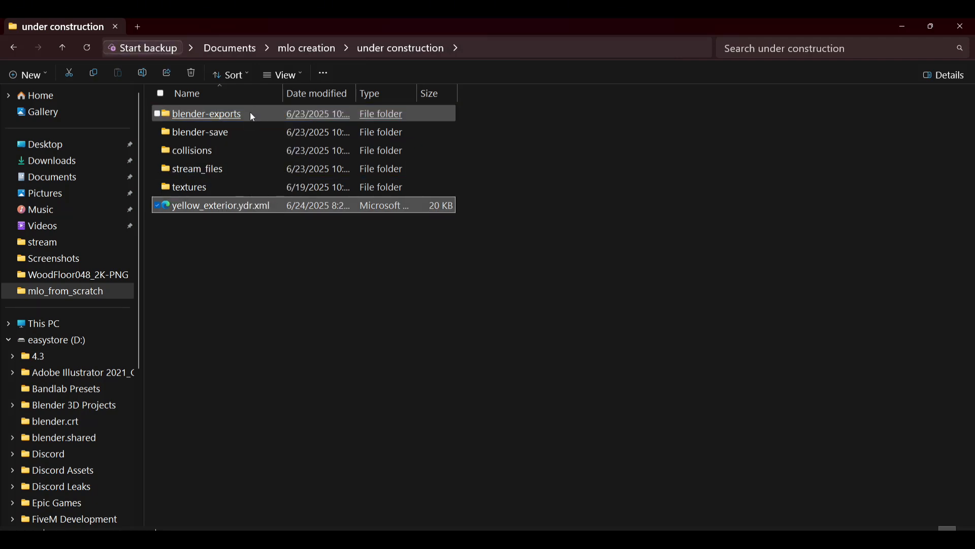
double_click(213, 115)
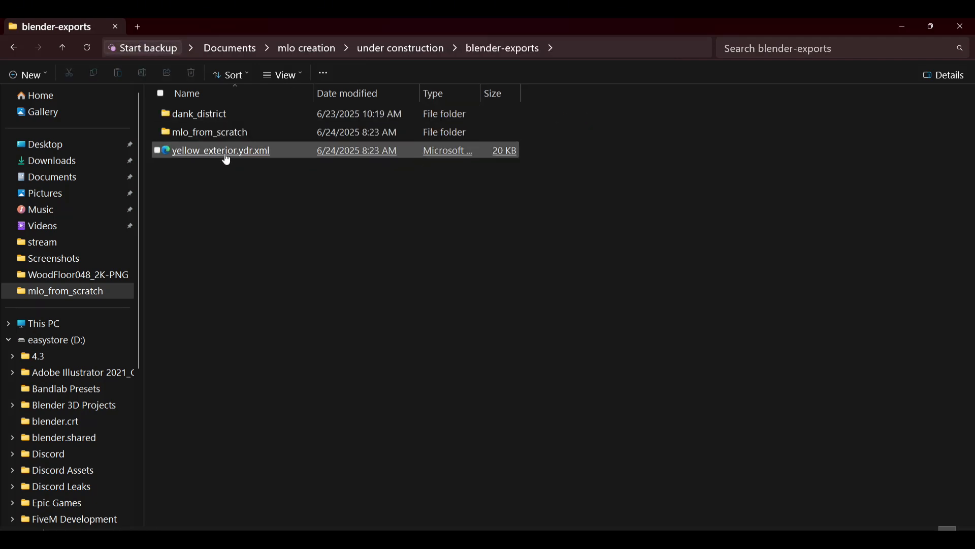
click(218, 149)
drag(217, 147, 207, 131)
- Import yellow_exterior.ydr.xml from blender-exports\mlo_from_scratch into mods\mlos\mlo_from_scratch in RPF Explorer
double_click(206, 131)
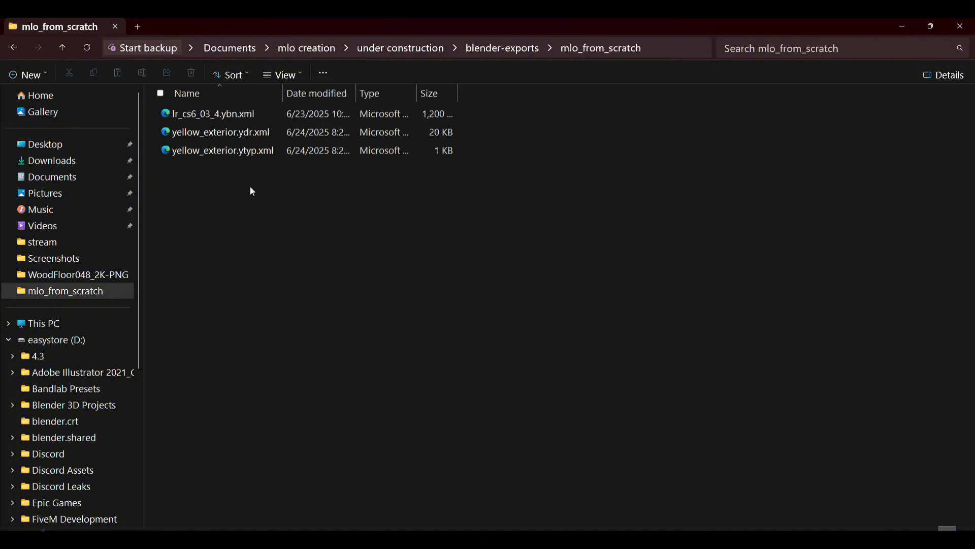
click(938, 33)
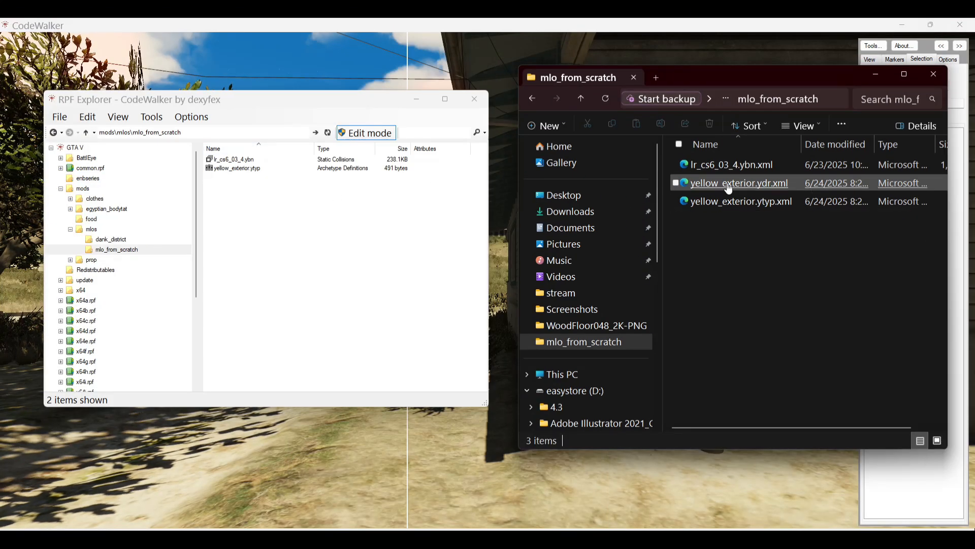
drag(742, 183, 252, 214)
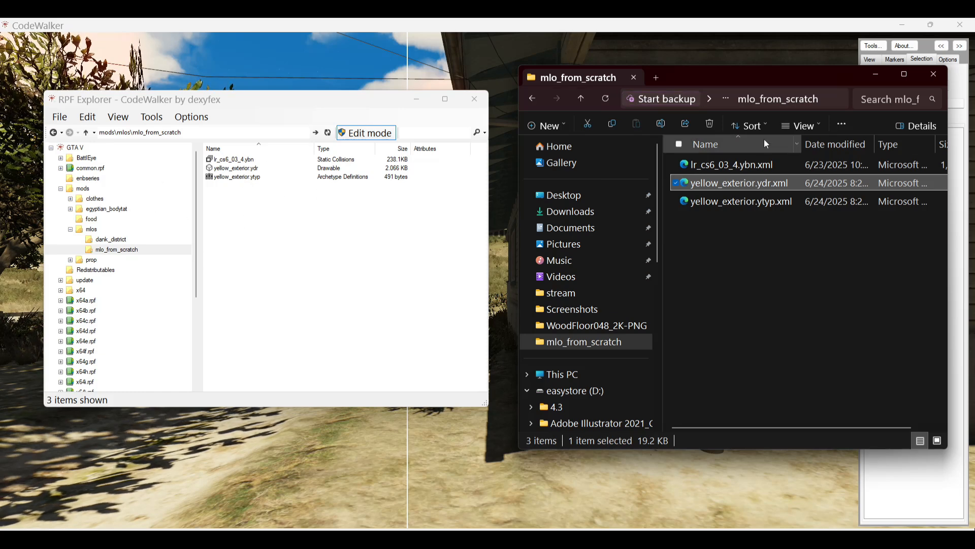
- Browse the file window to the mlo_from_scratch folder inside stream_files under the under construction folder
click(729, 97)
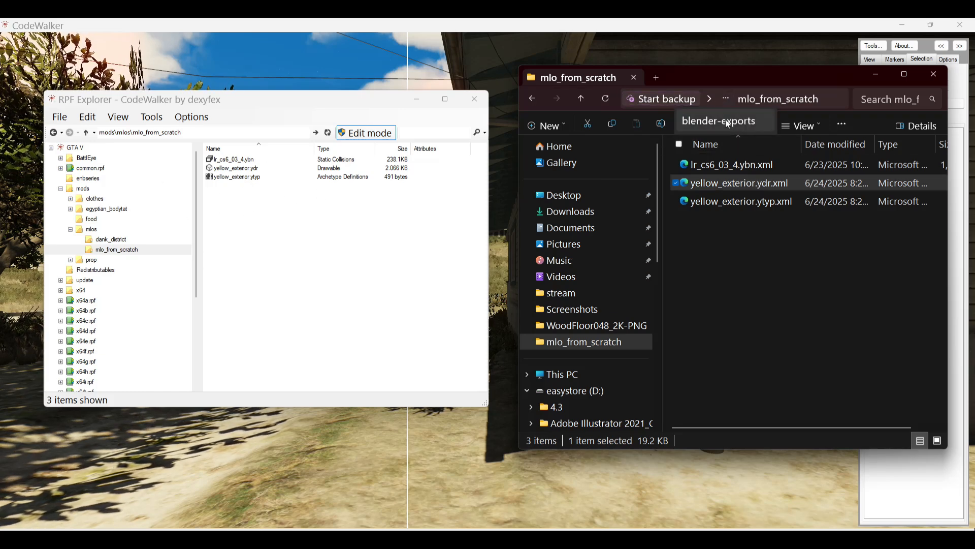
click(725, 119)
click(726, 99)
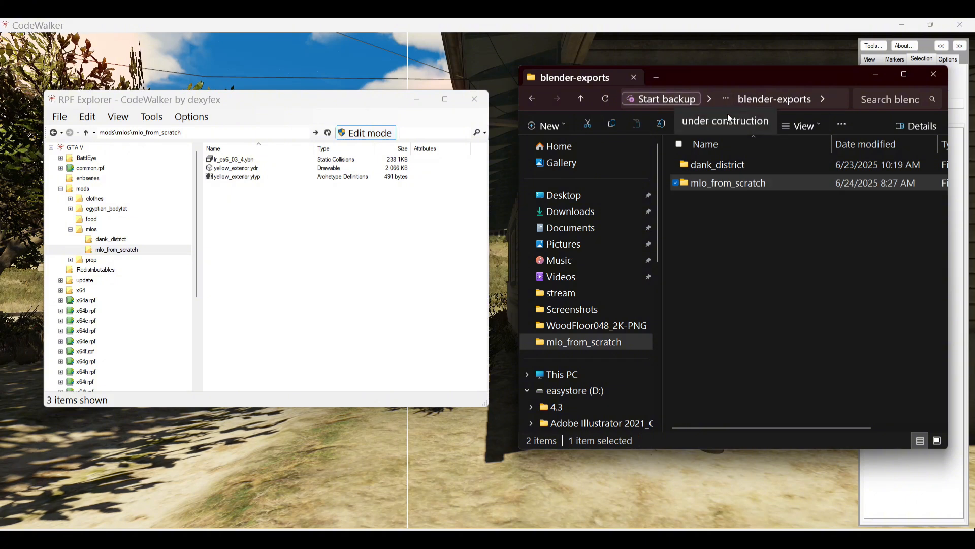
click(728, 121)
double_click(705, 219)
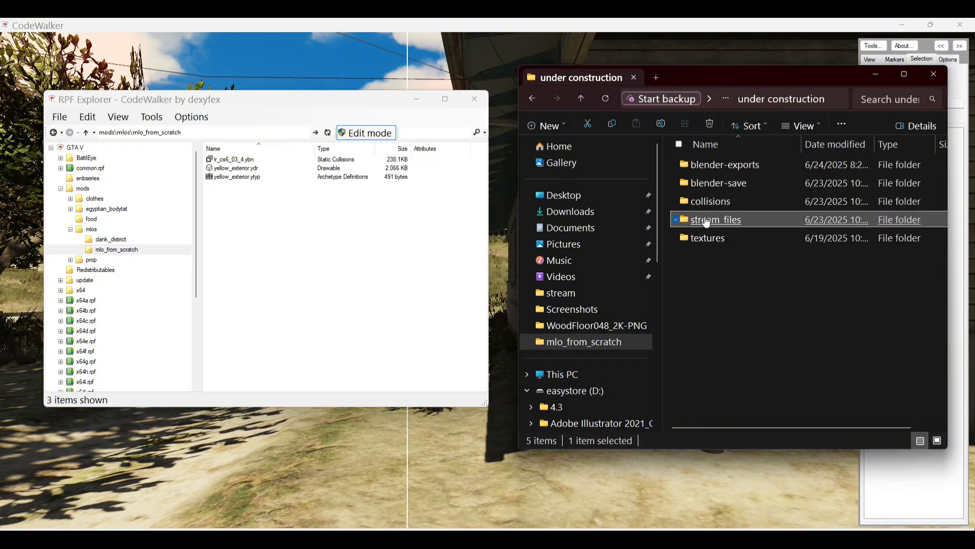
double_click(709, 202)
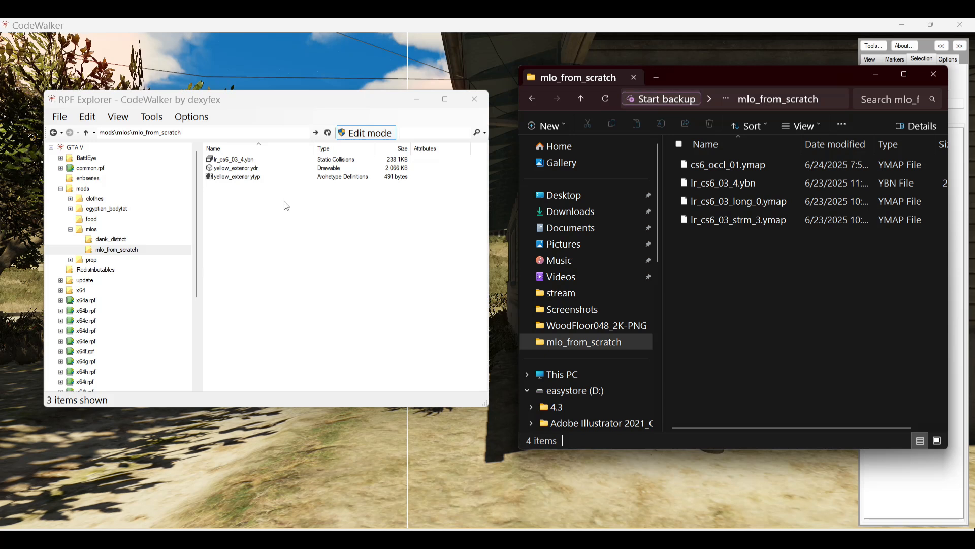
- Copy yellow_exterior.ydr and yellow_exterior.ytyp from RPF Explorer into the stream_files\mlo_from_scratch folder
drag(232, 195, 228, 169)
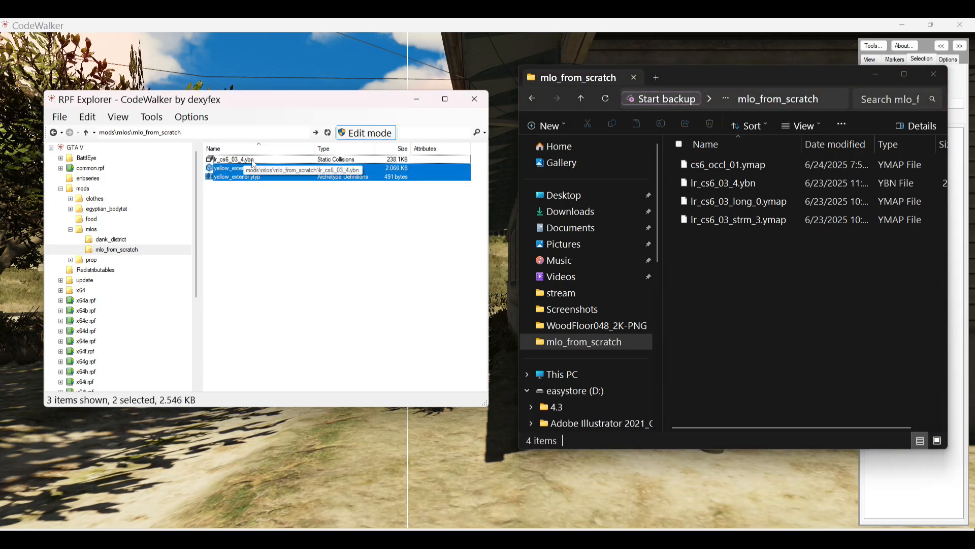
drag(228, 171, 240, 176)
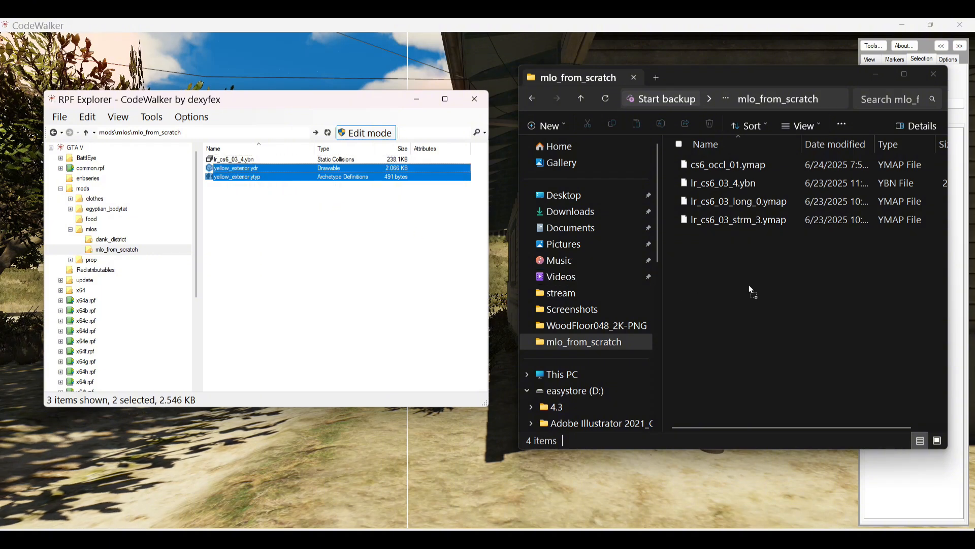
drag(751, 288, 751, 289)
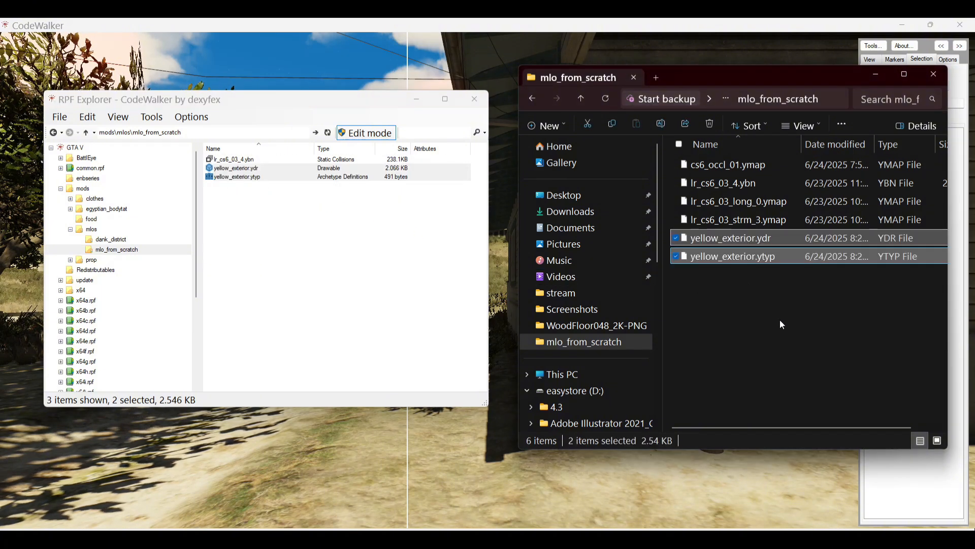
click(768, 332)
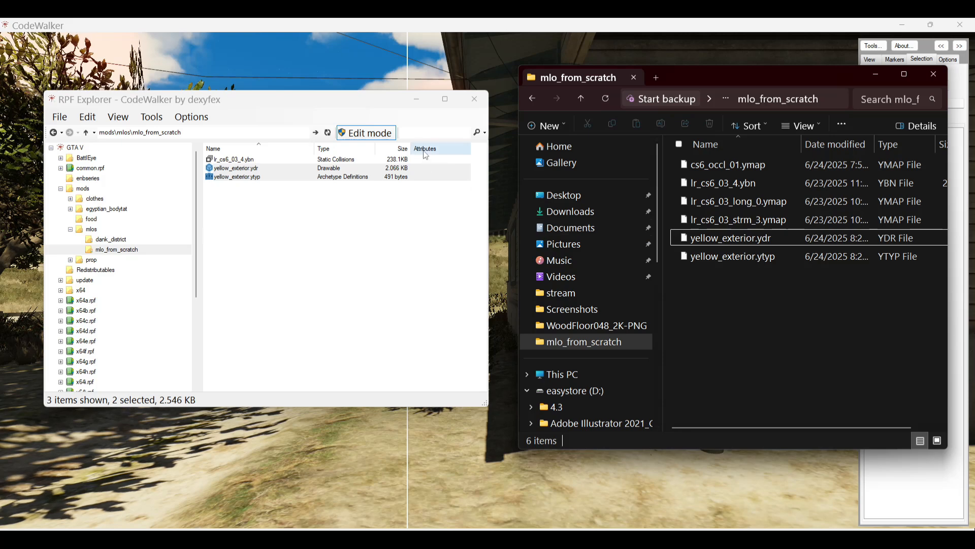
- Minimize RPF Explorer and the file window, and bring the front of the house into view in the CodeWalker world
click(419, 104)
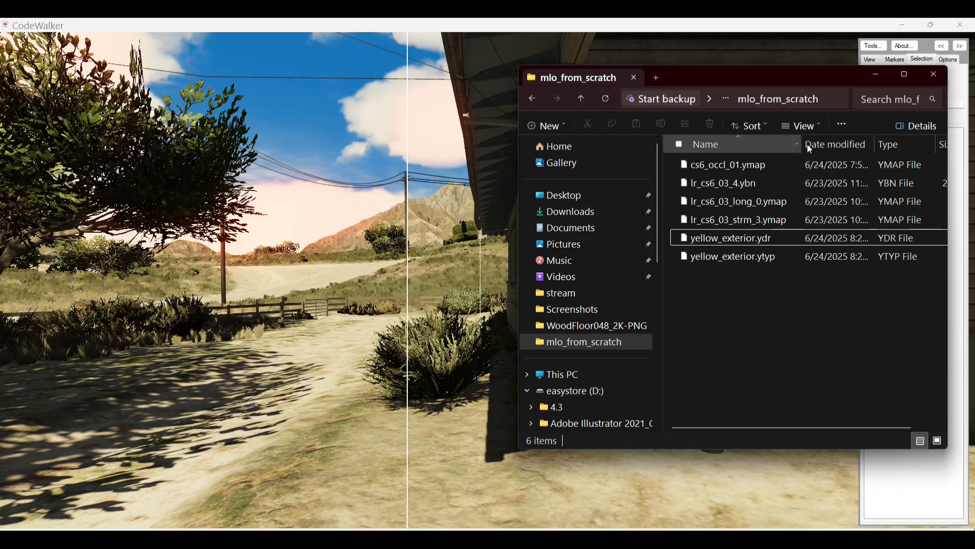
click(875, 74)
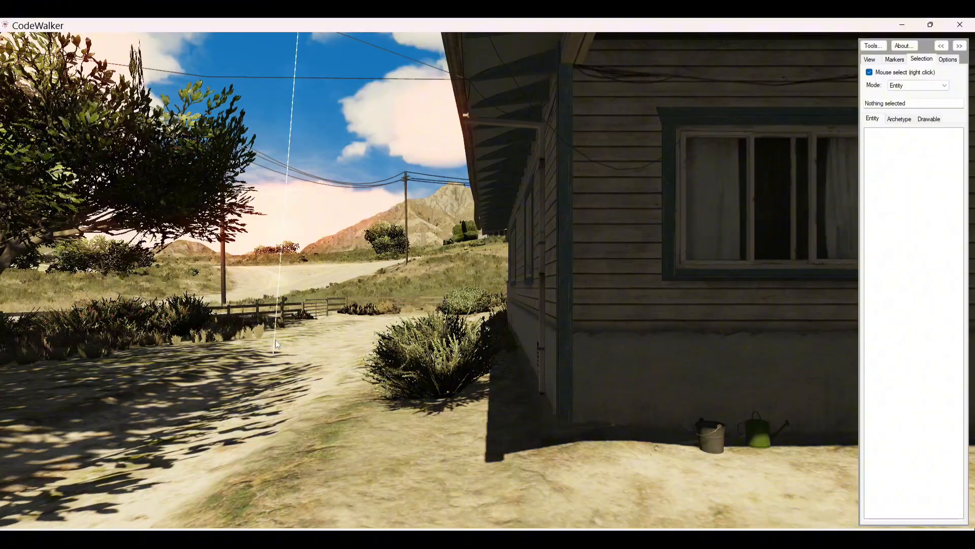
drag(289, 340, 349, 346)
key(w)
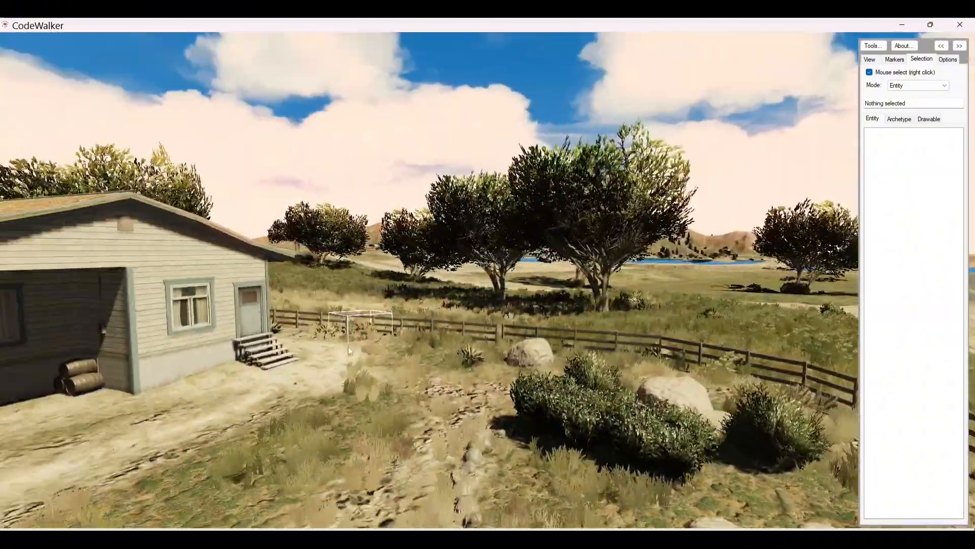
drag(521, 321, 258, 309)
key(w)
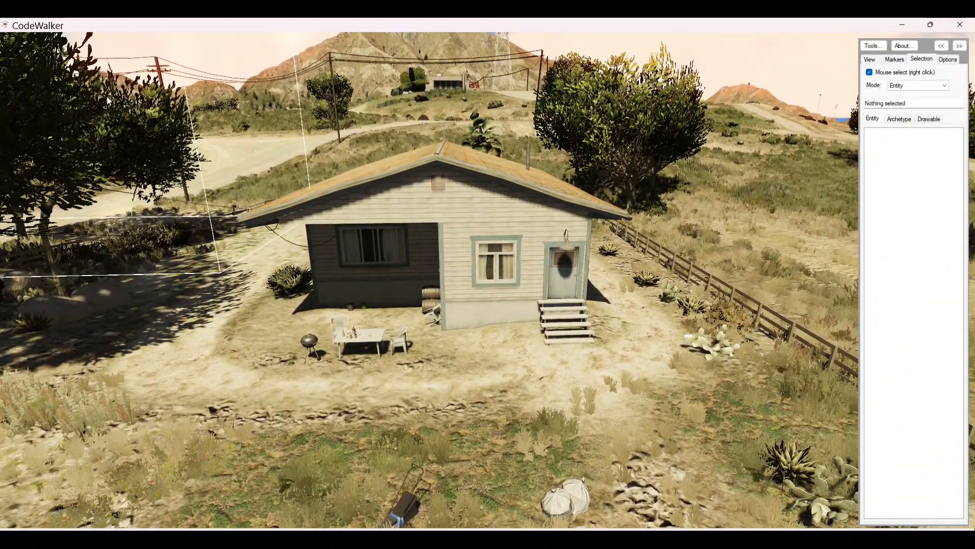
- Hide the side panel, show the editing toolbar, and open the stream_files\mlo_from_scratch folder as a CodeWalker project
click(959, 46)
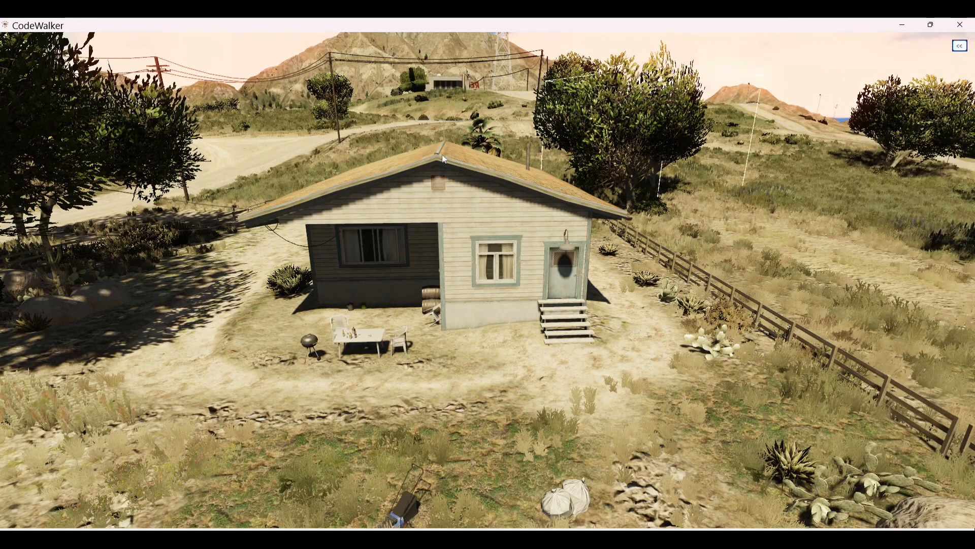
key(t)
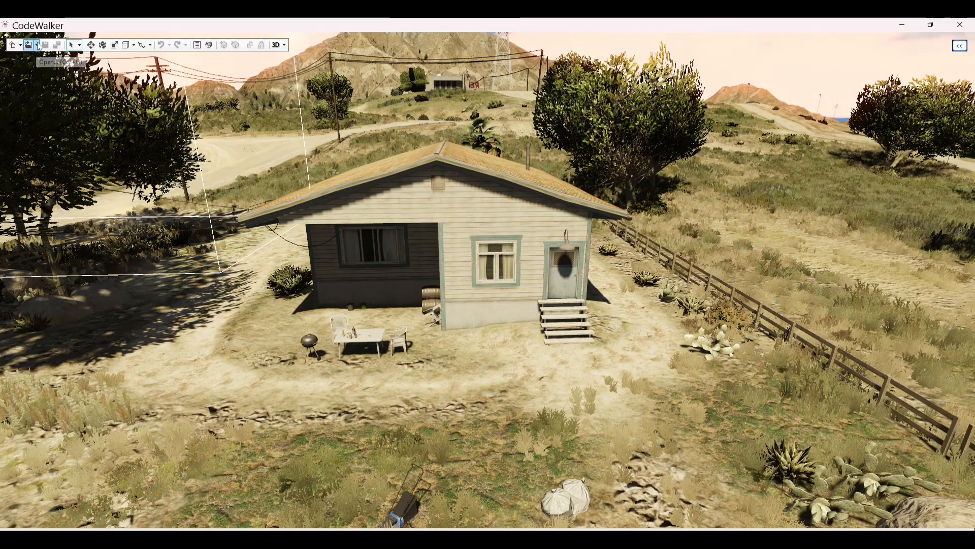
click(38, 46)
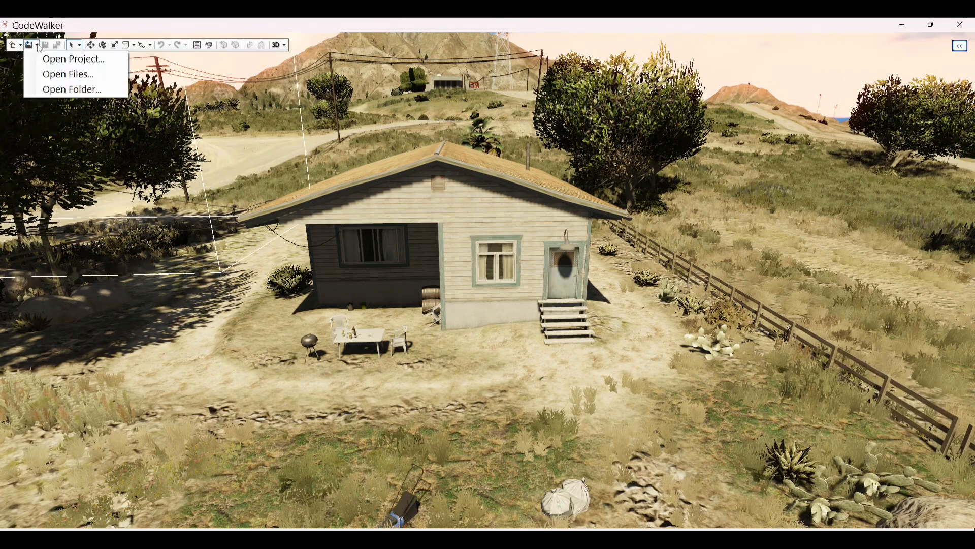
click(71, 91)
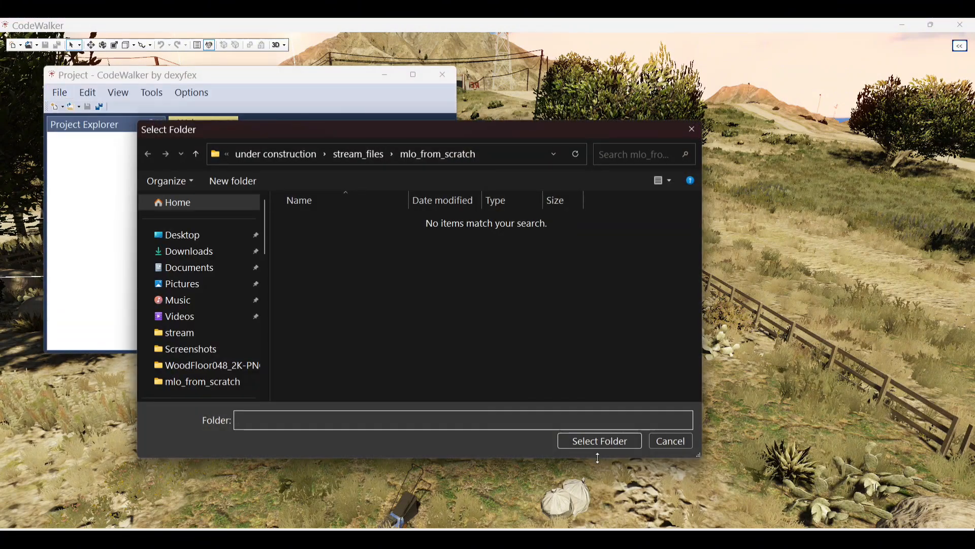
click(600, 442)
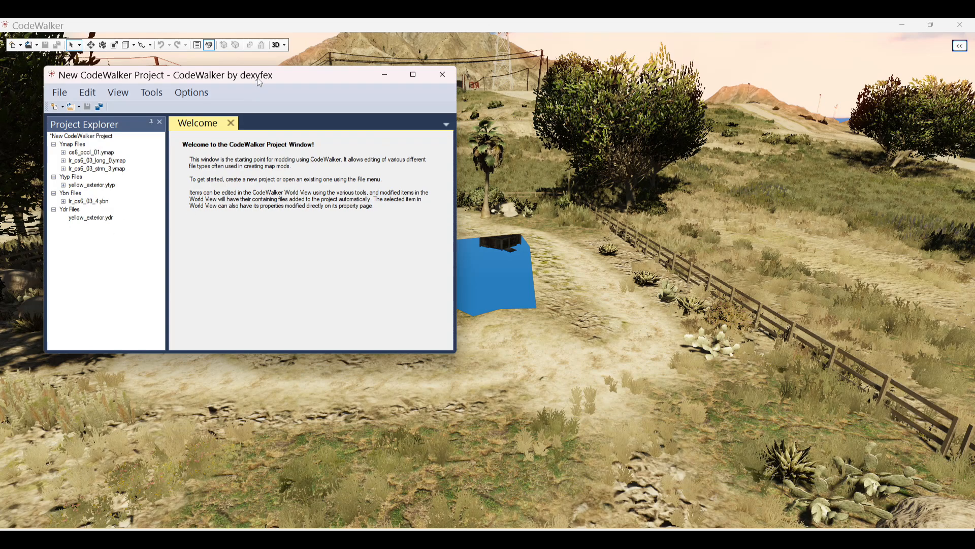
drag(259, 82, 242, 160)
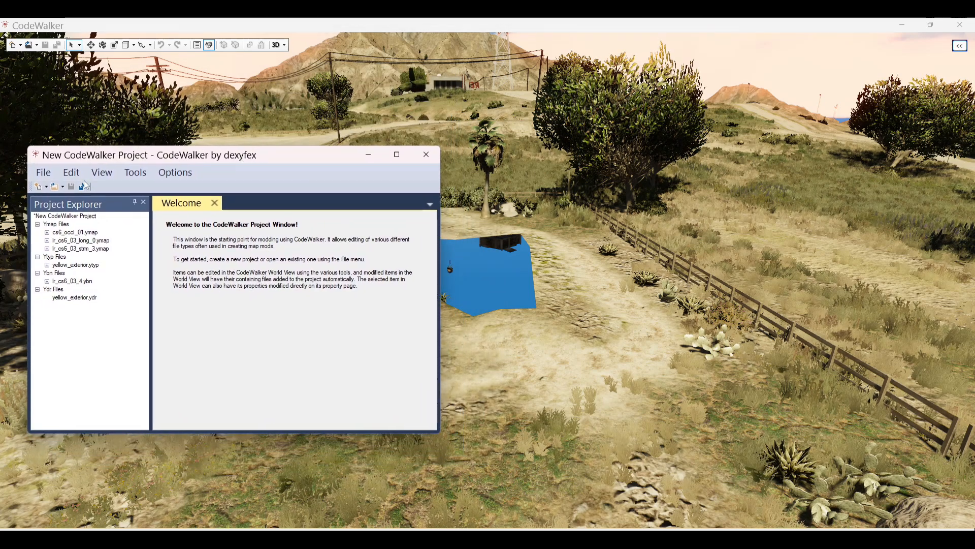
- Create a new ymap in the project and save it as yellow_exterior in the mlo_from_scratch folder
click(47, 187)
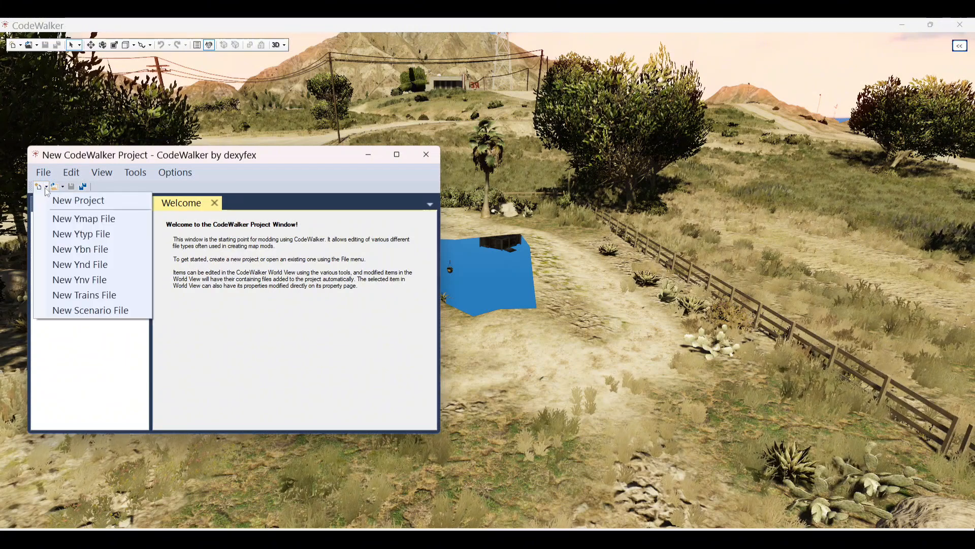
click(77, 220)
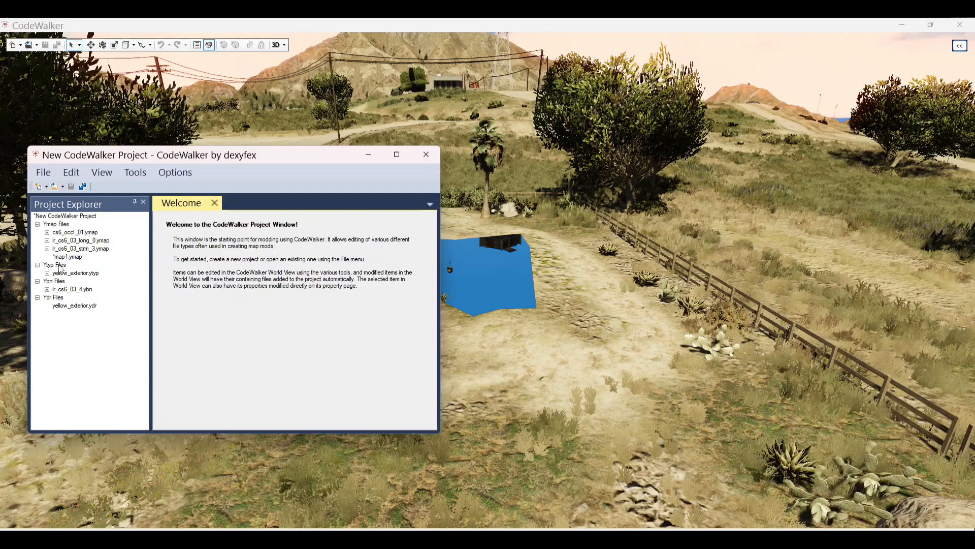
click(76, 257)
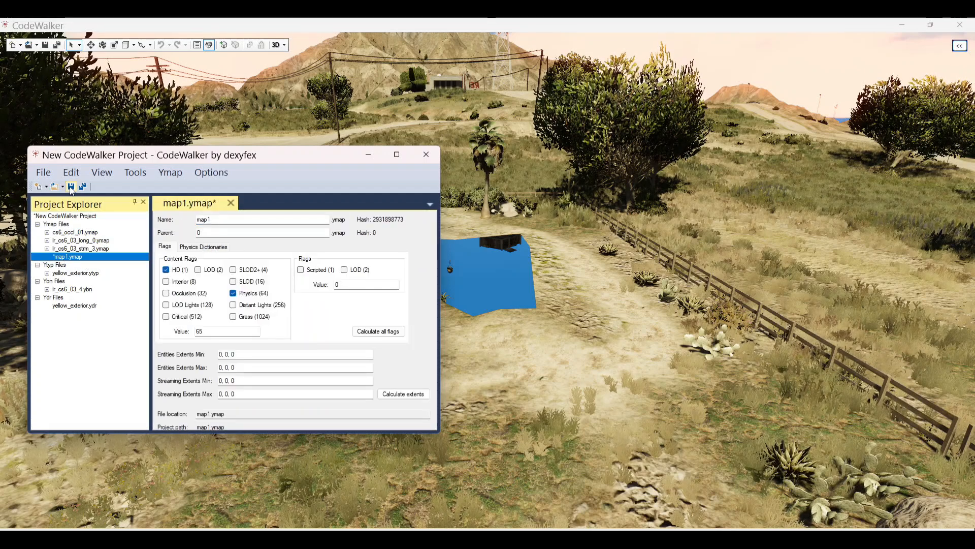
click(71, 186)
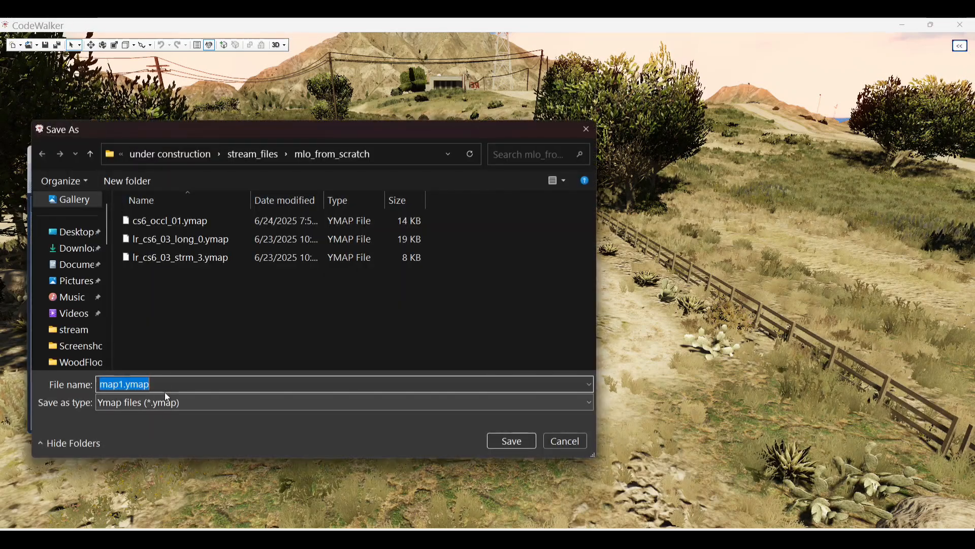
text(yellow_exterior)
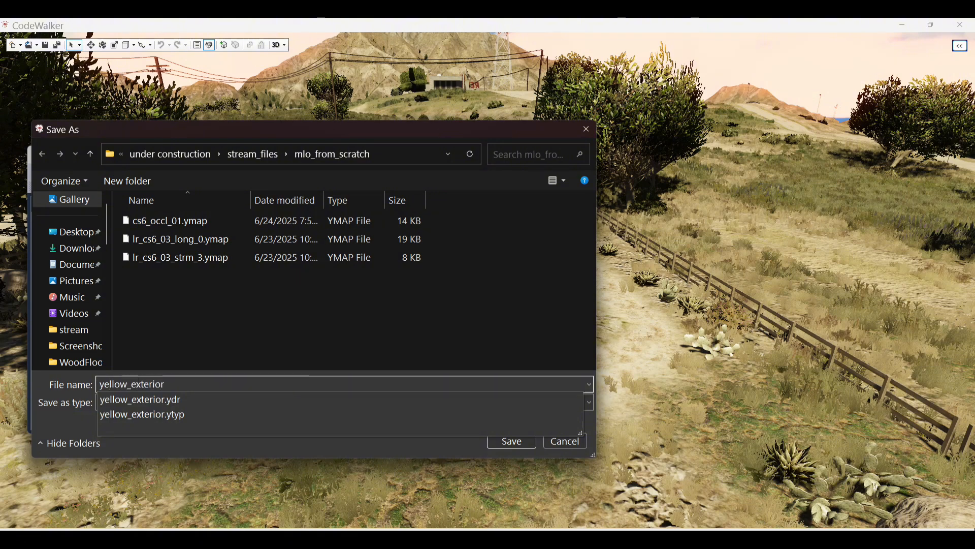
key(Return)
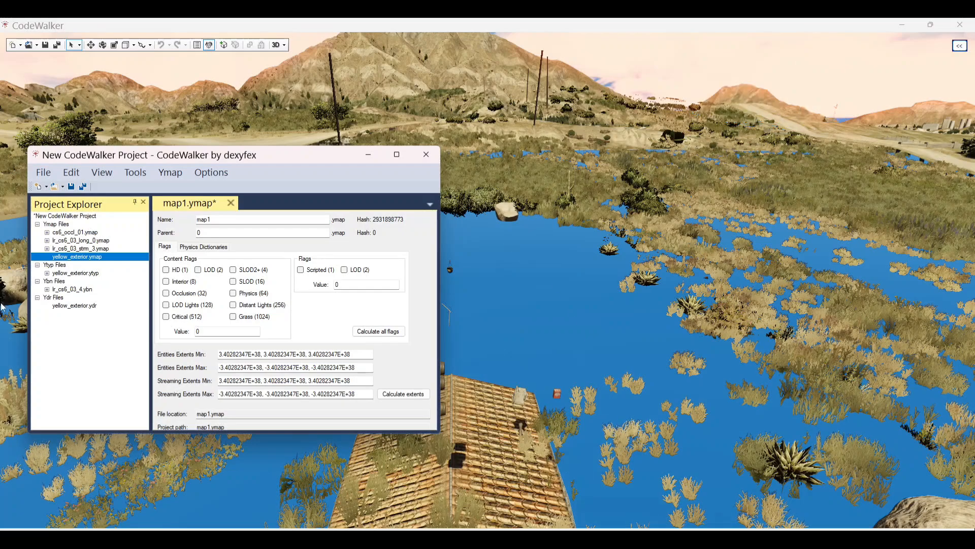
- Close the project without saving it and reopen the mlo_from_scratch folder as a project
click(430, 154)
click(511, 339)
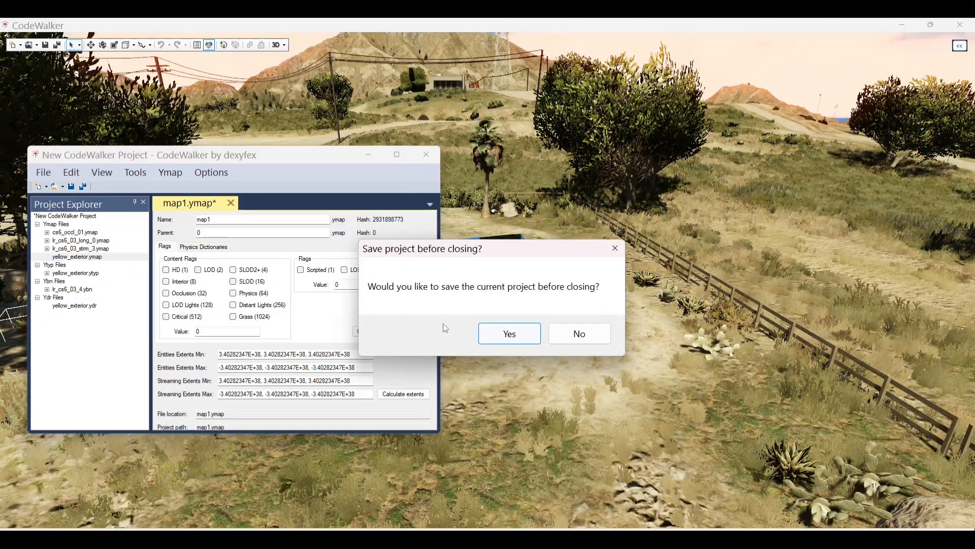
click(600, 341)
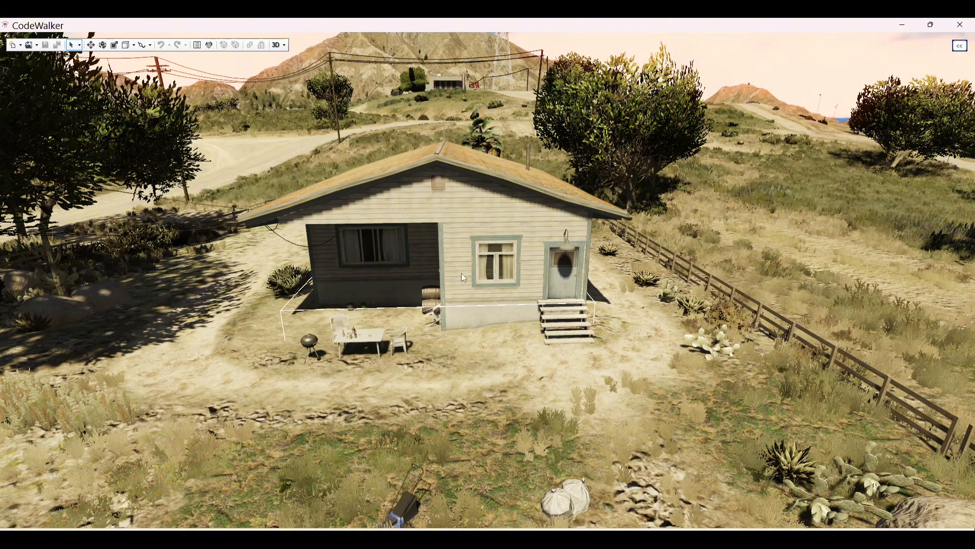
click(37, 46)
click(45, 89)
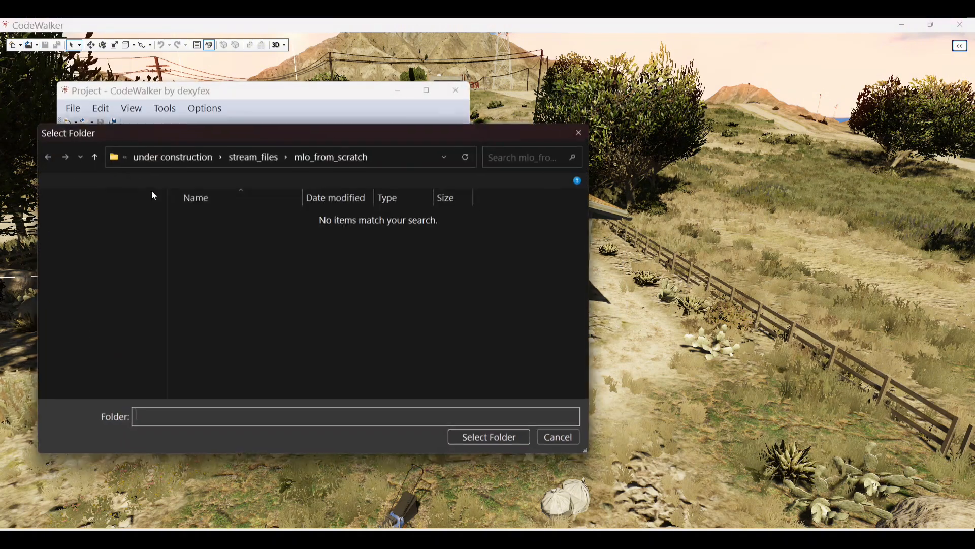
click(469, 446)
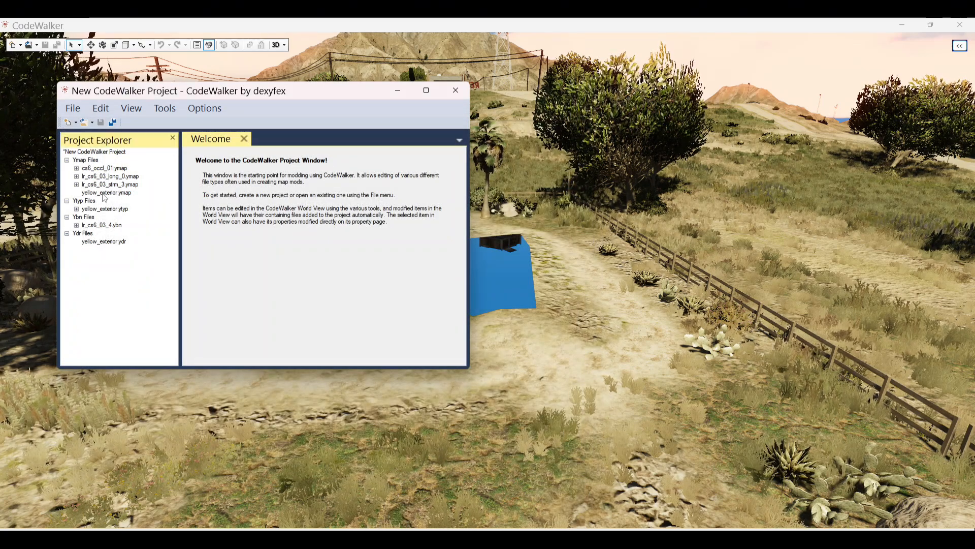
- Add a new entity to yellow_exterior.ymap and set its archetype to yellow_exterior
click(104, 194)
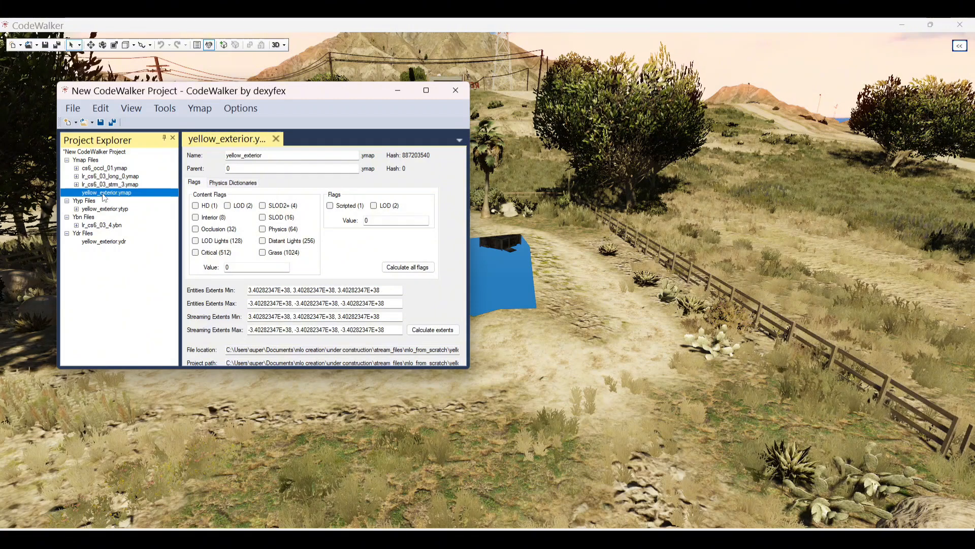
click(197, 112)
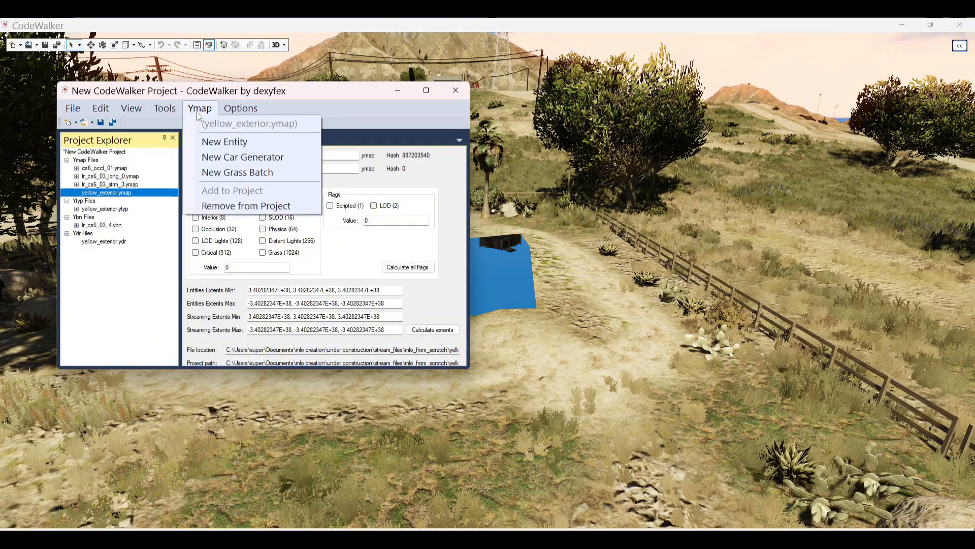
click(232, 142)
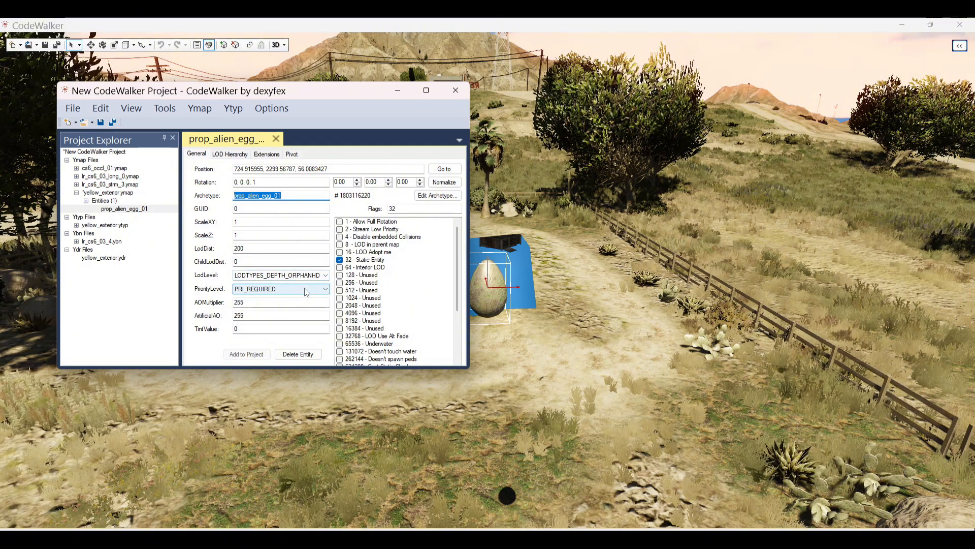
text(yeloo)
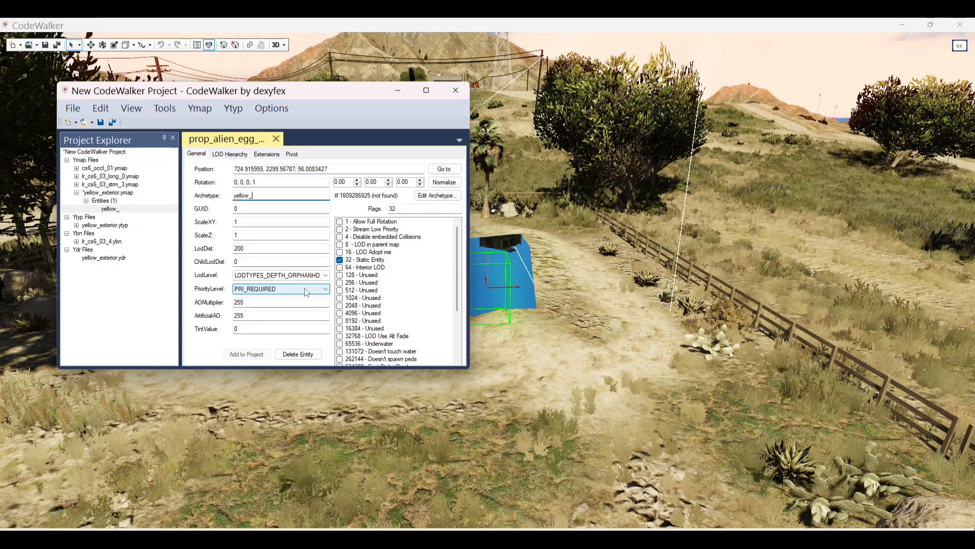
text(er)
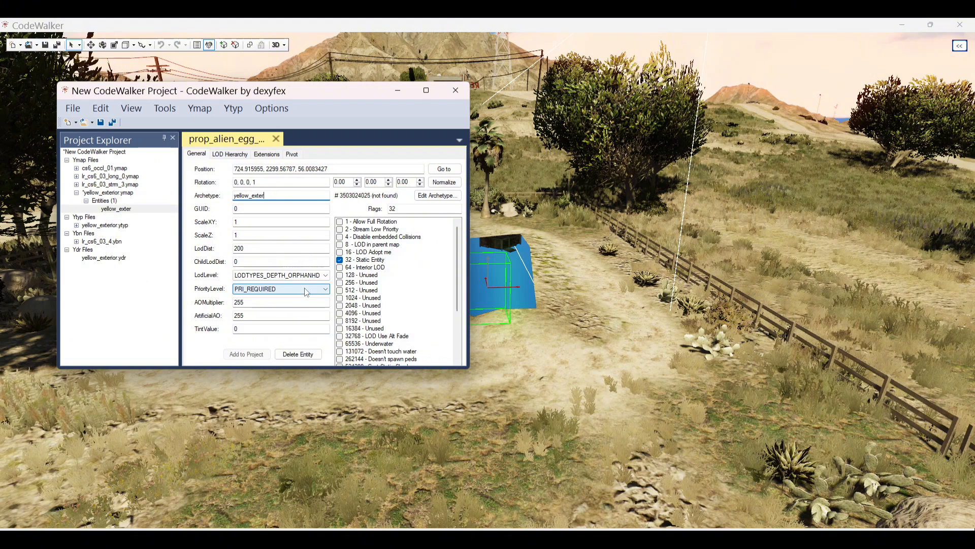
text(ior)
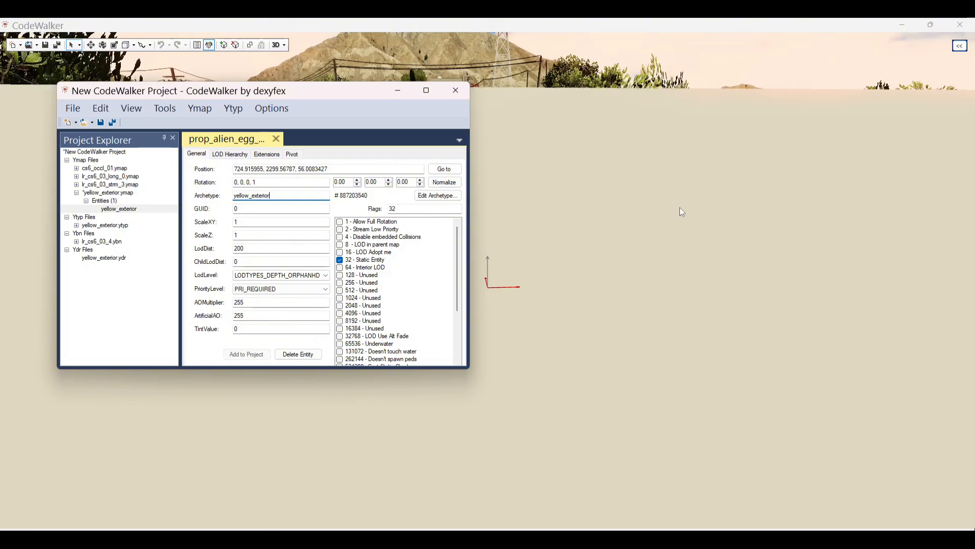
- Move the project window out of the way and examine the placed yellow_exterior model in the world view
drag(651, 282, 895, 176)
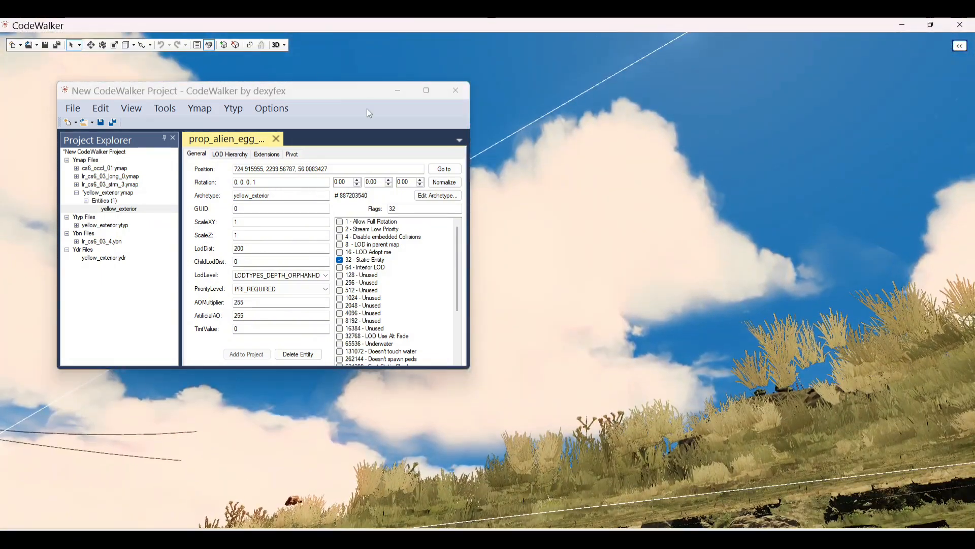
drag(350, 93, 418, 534)
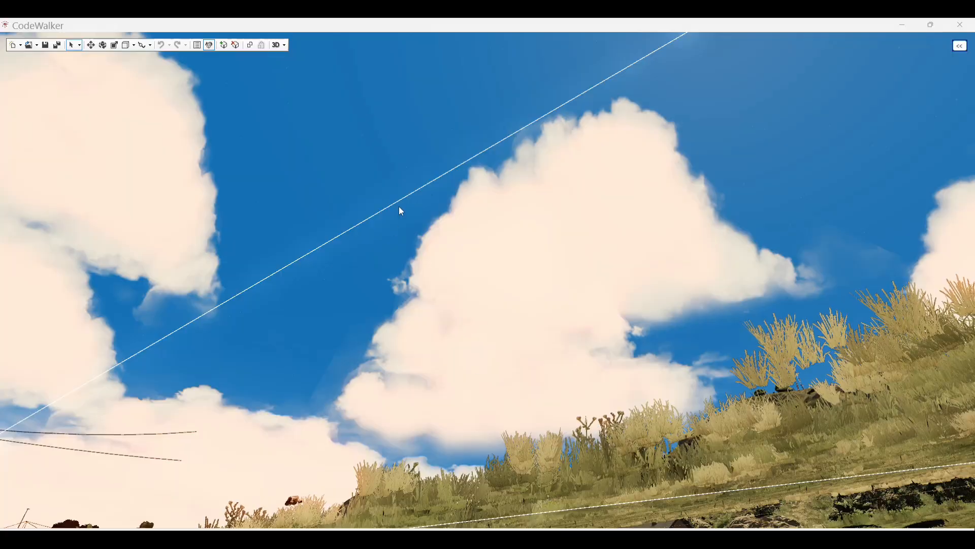
drag(399, 209, 169, 279)
key(w)
drag(515, 301, 680, 289)
key(w)
key(s)
key(s)
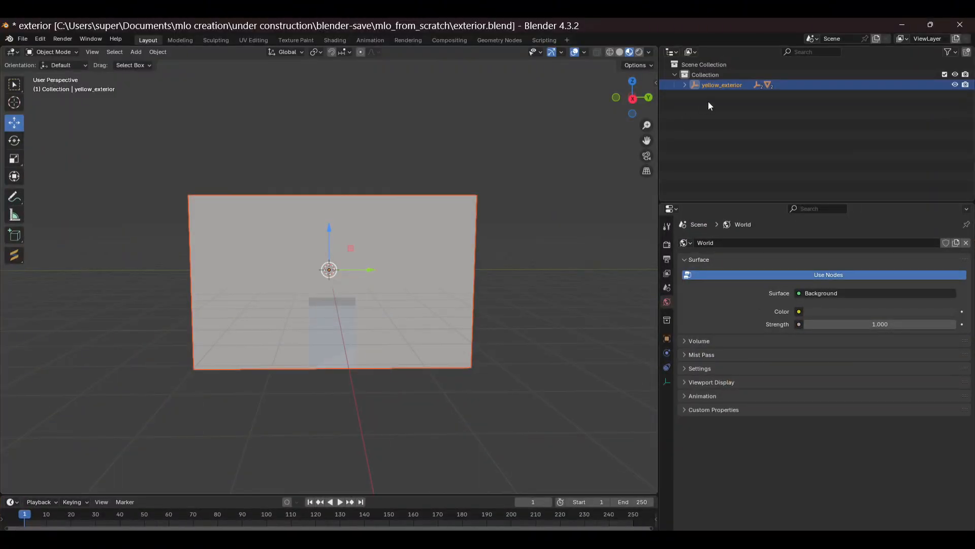
- Switch to Blender and select the normal_spec material of yellow_exterior.model within the yellow_exterior hierarchy
click(684, 85)
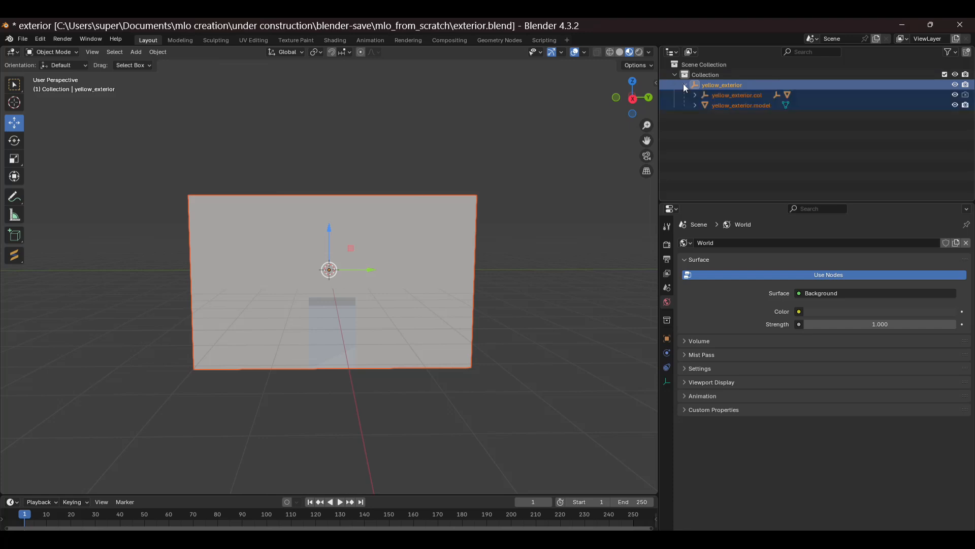
click(588, 181)
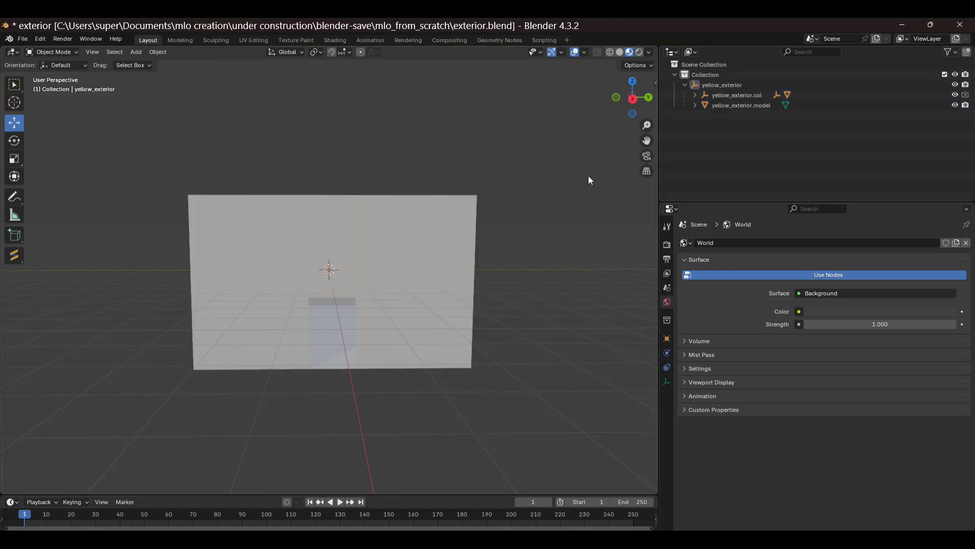
click(695, 105)
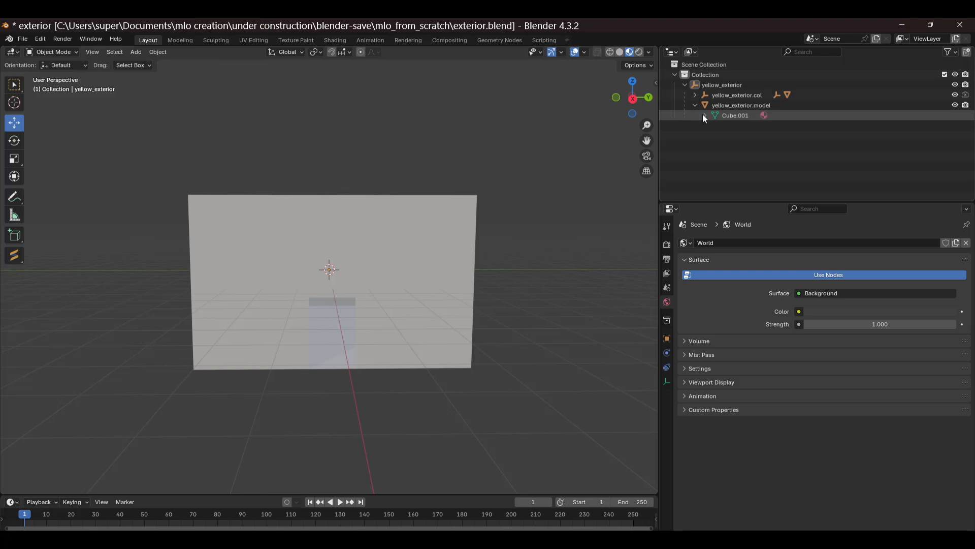
click(704, 115)
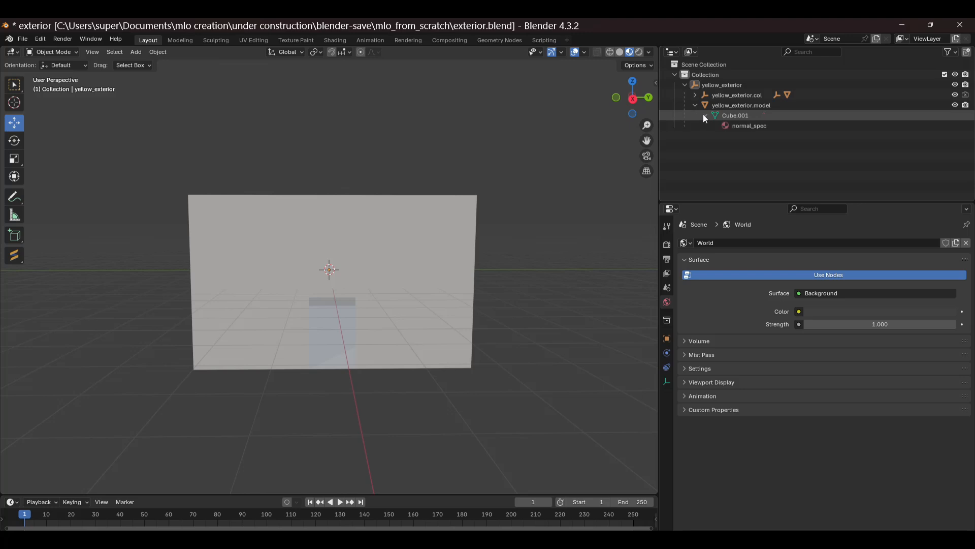
click(740, 127)
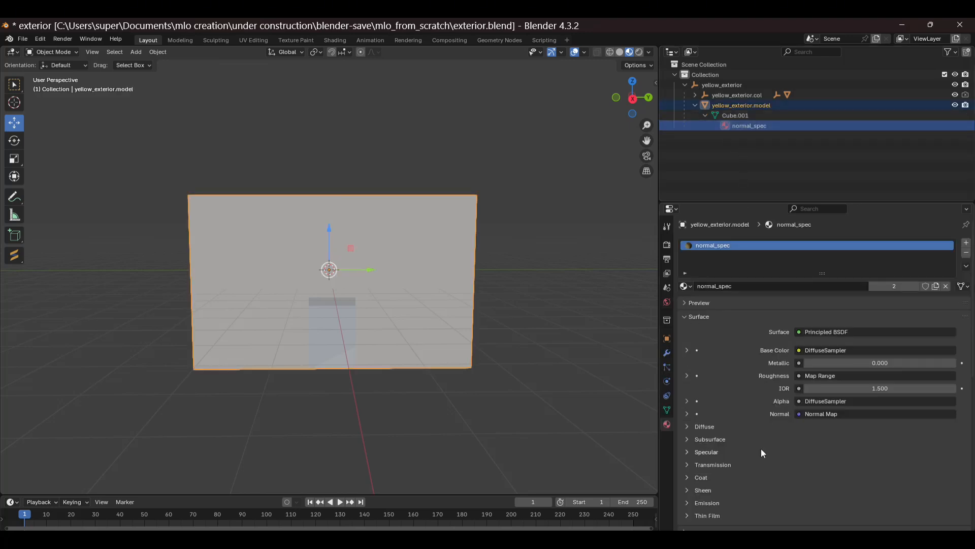
- Enable Embedded for the BumpSampler texture in the Sollumz texture parameters of the normal_spec material
click(687, 316)
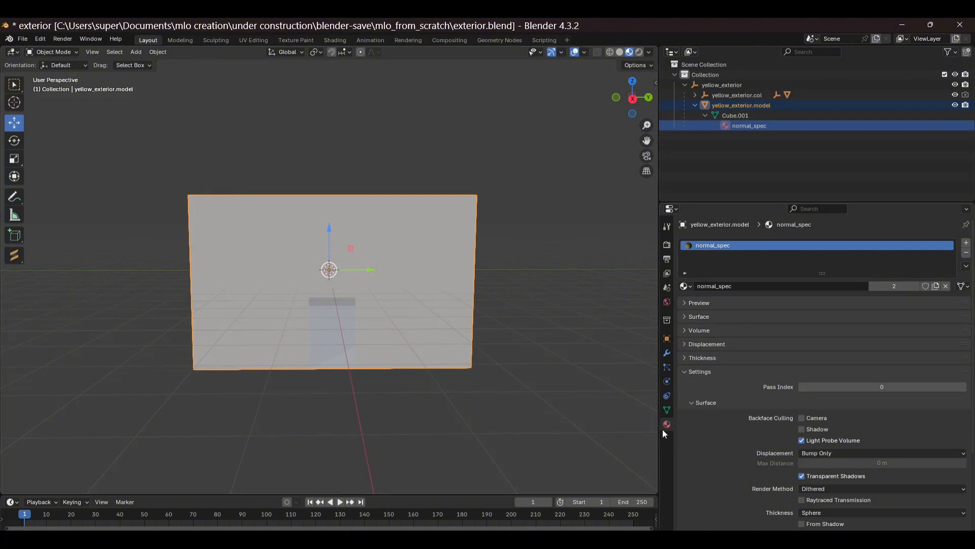
click(685, 371)
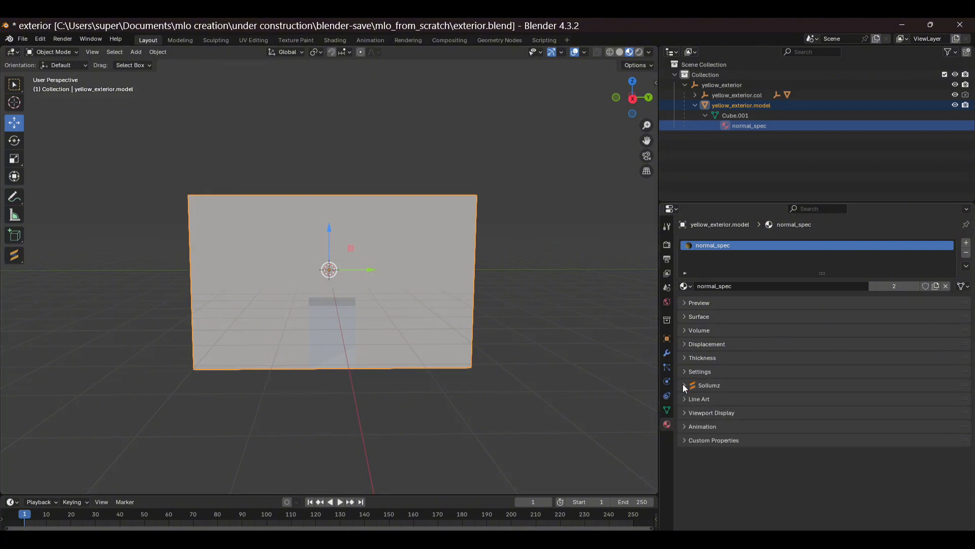
click(684, 385)
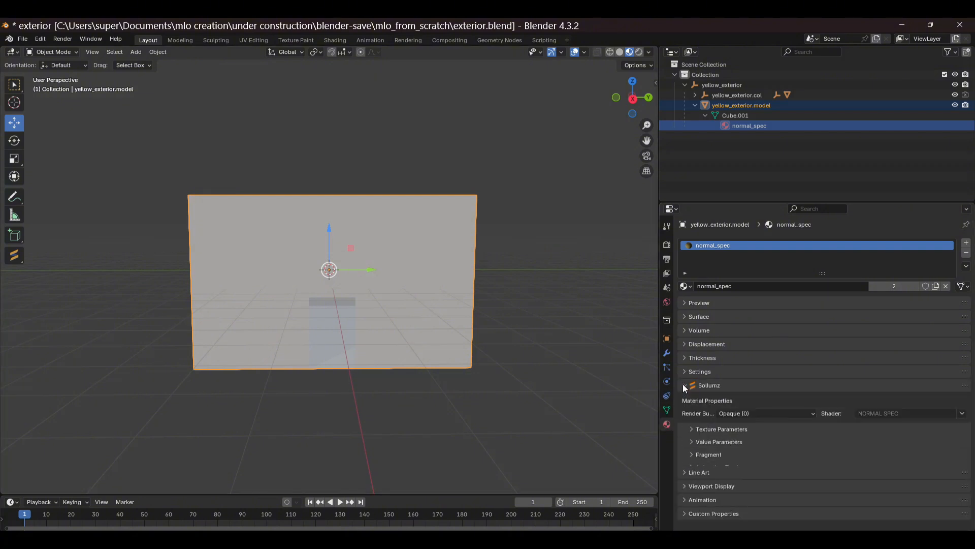
click(692, 429)
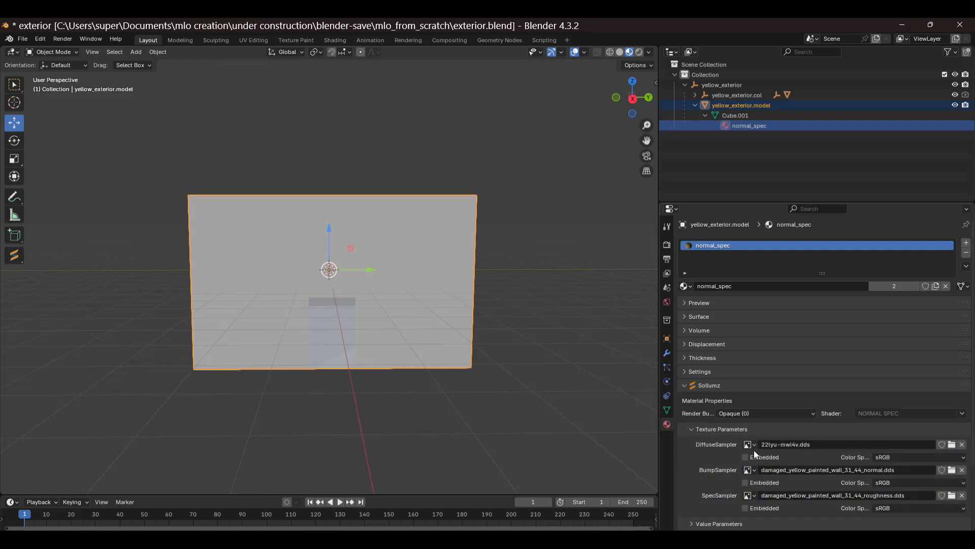
click(745, 482)
click(691, 429)
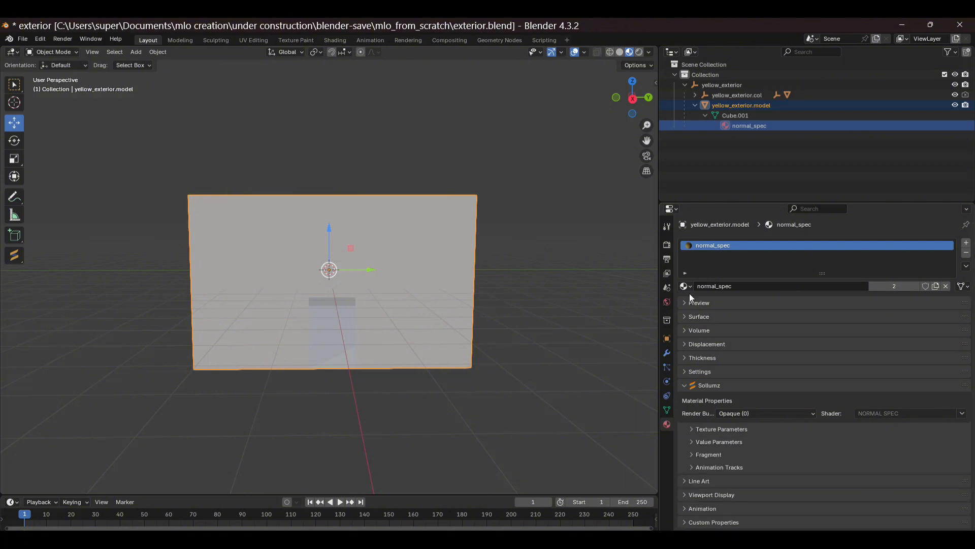
- Collapse the yellow_exterior tree in the outliner and select the whole yellow_exterior hierarchy
click(704, 115)
click(695, 105)
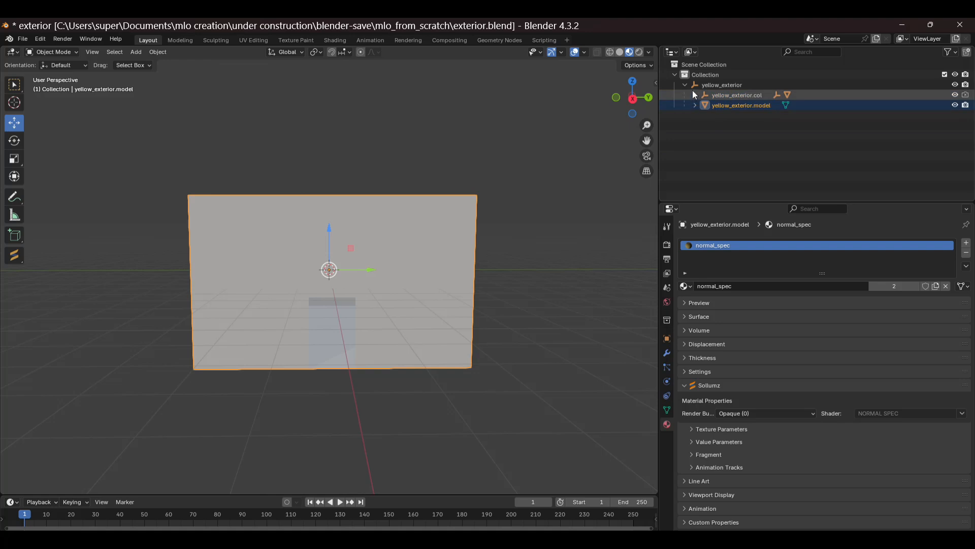
click(685, 85)
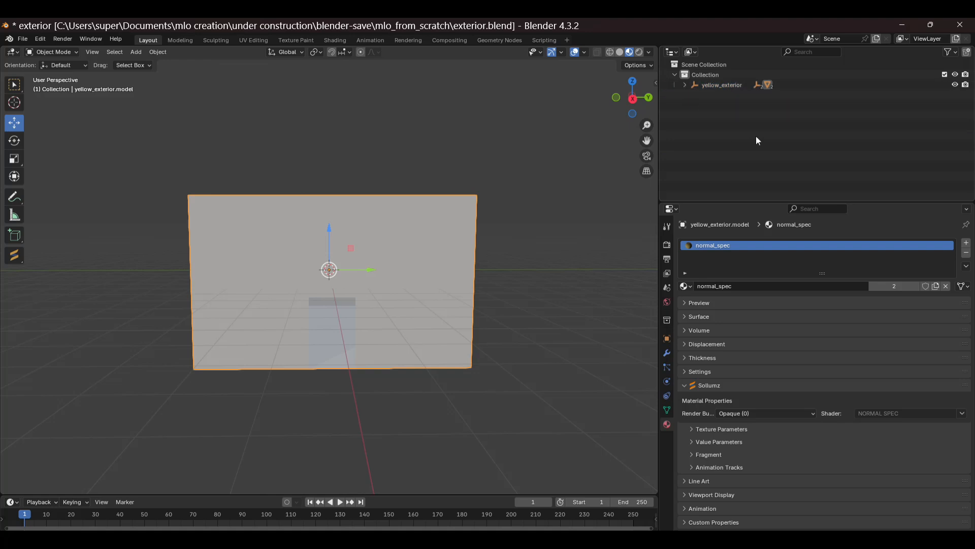
right_click(700, 84)
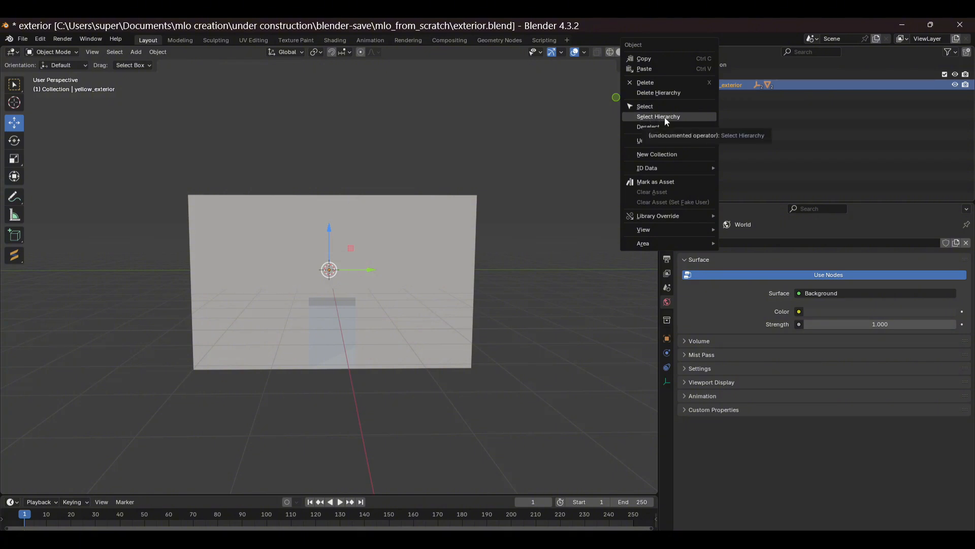
click(649, 118)
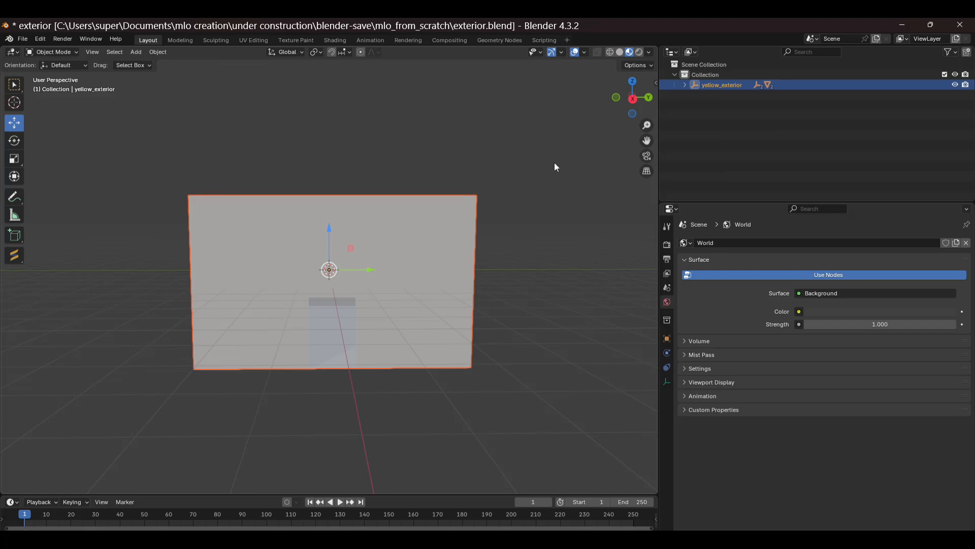
- Export the selected yellow_exterior drawable as CodeWalker XML into the blender-exports\mlo_from_scratch folder
key(v)
click(611, 129)
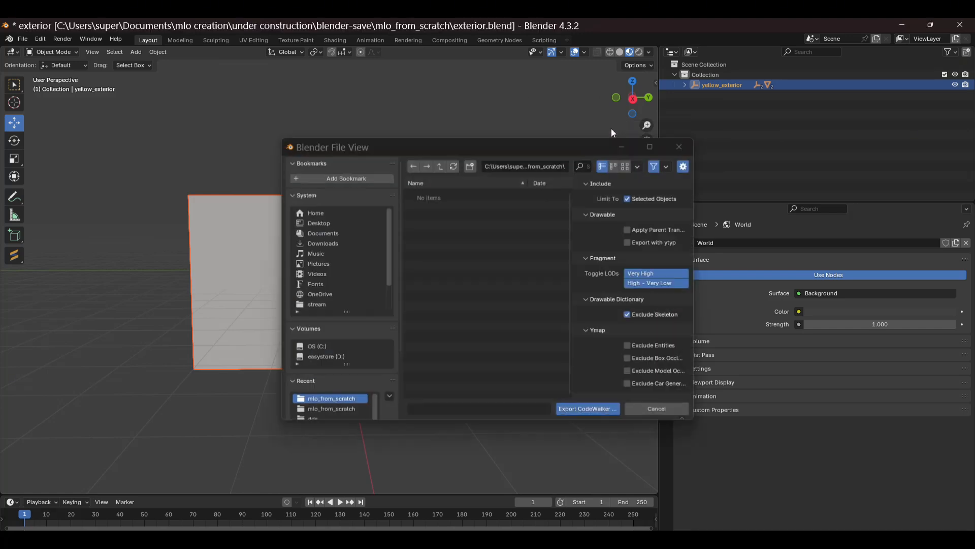
click(441, 166)
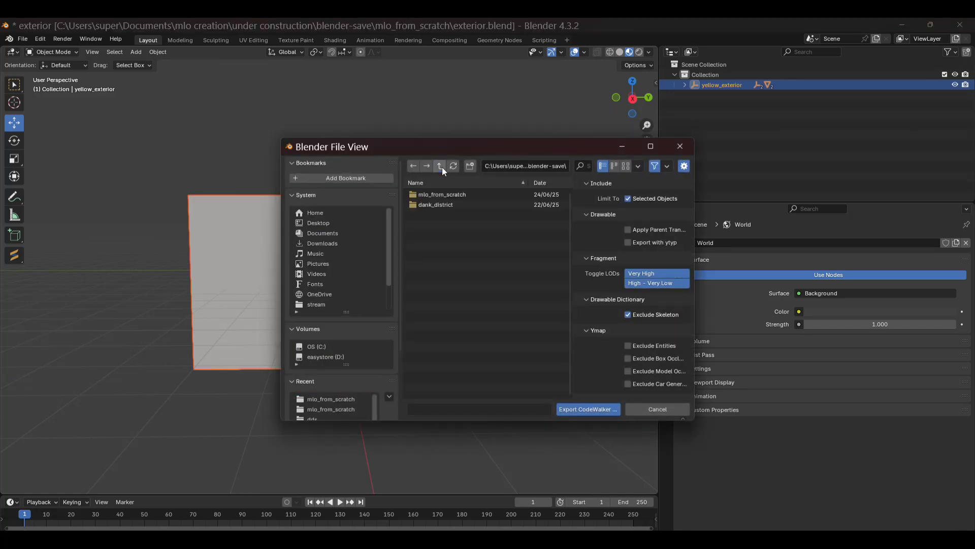
click(441, 167)
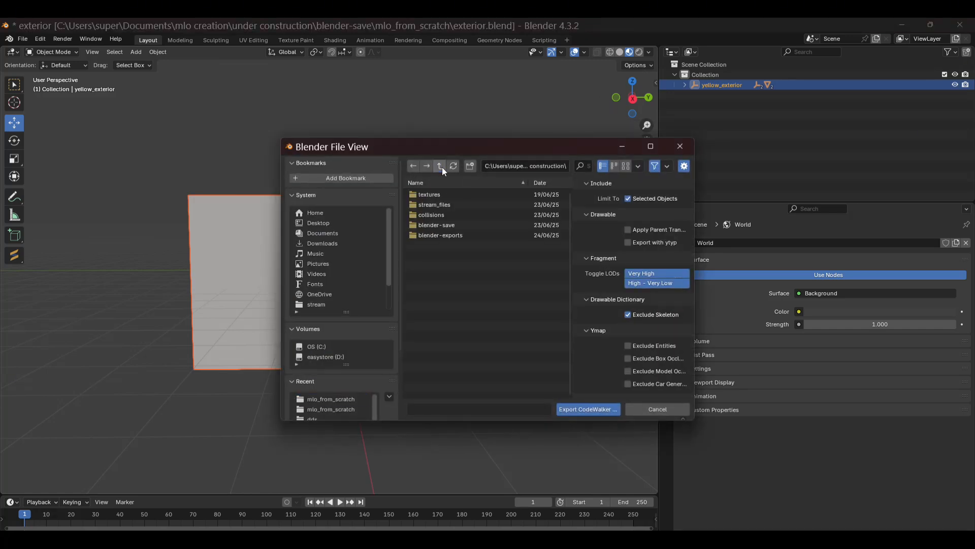
double_click(431, 235)
double_click(437, 195)
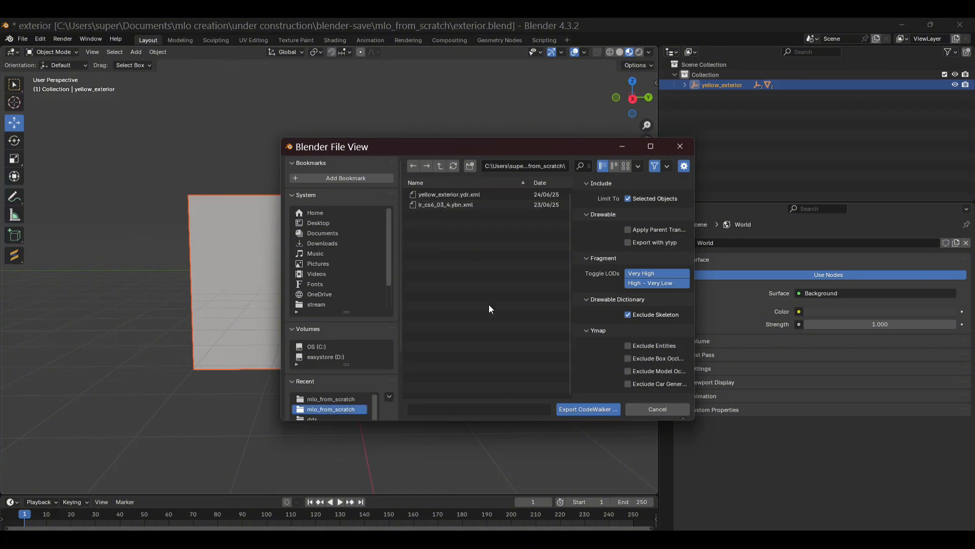
click(581, 410)
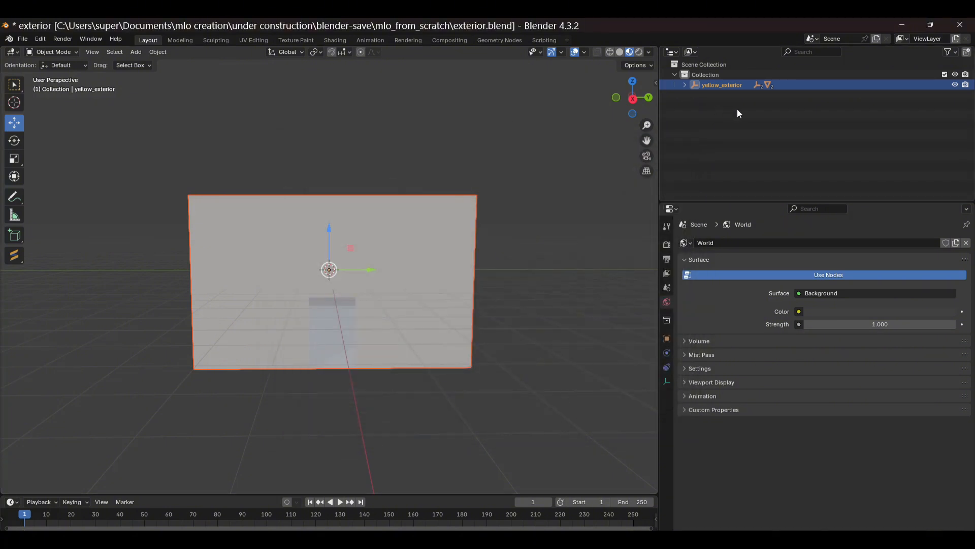
- Switch to CodeWalker's RPF Explorer at mods\mlos\mlo_from_scratch and bring up the File Explorer window beside it
click(896, 25)
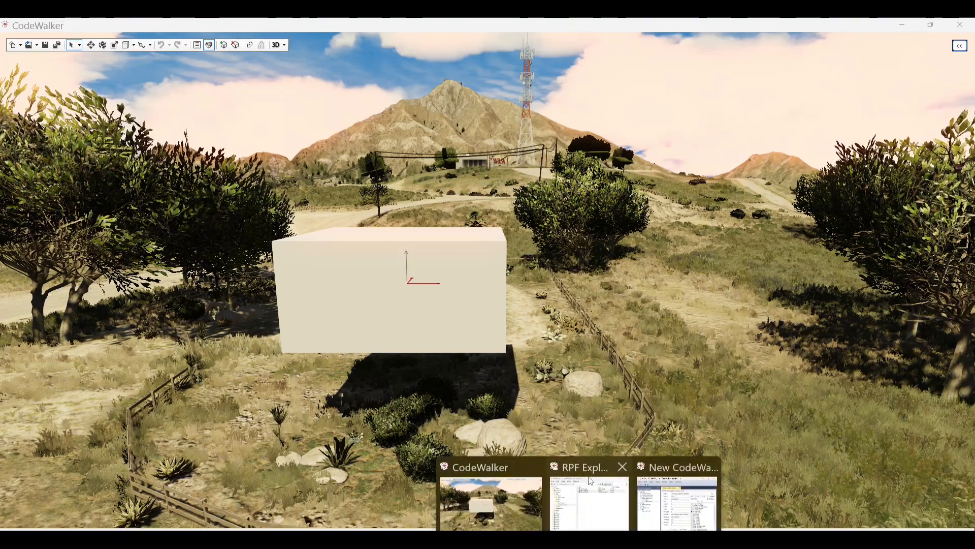
click(629, 505)
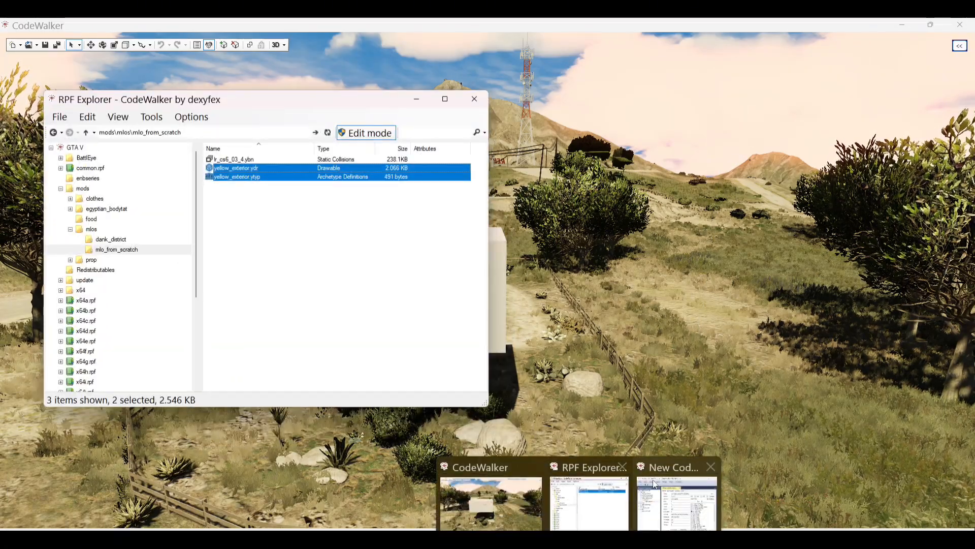
click(660, 468)
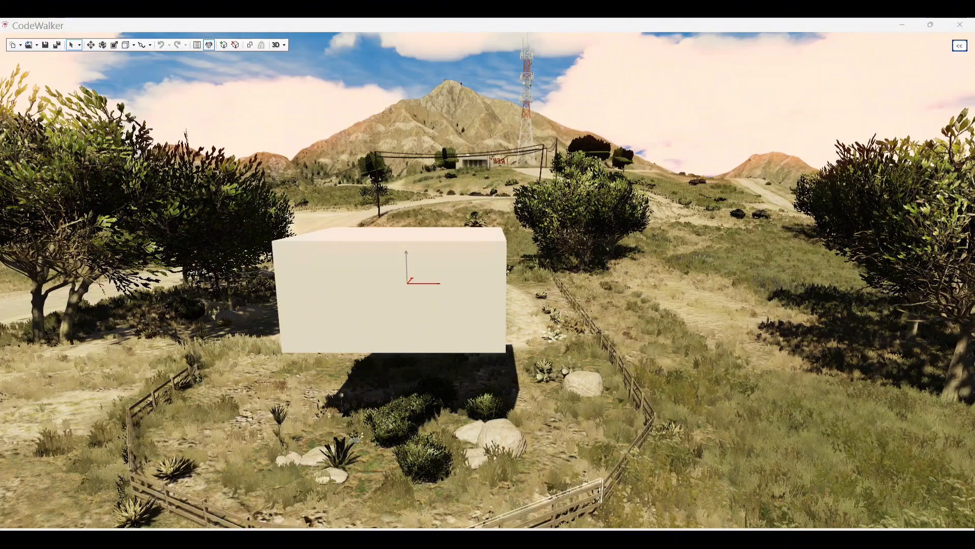
mouse_move(613, 506)
click(584, 473)
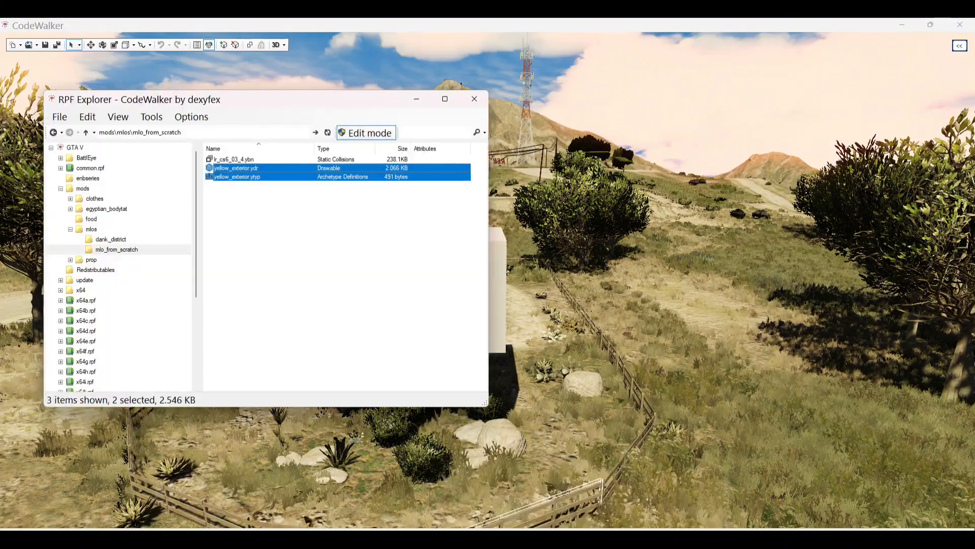
click(569, 537)
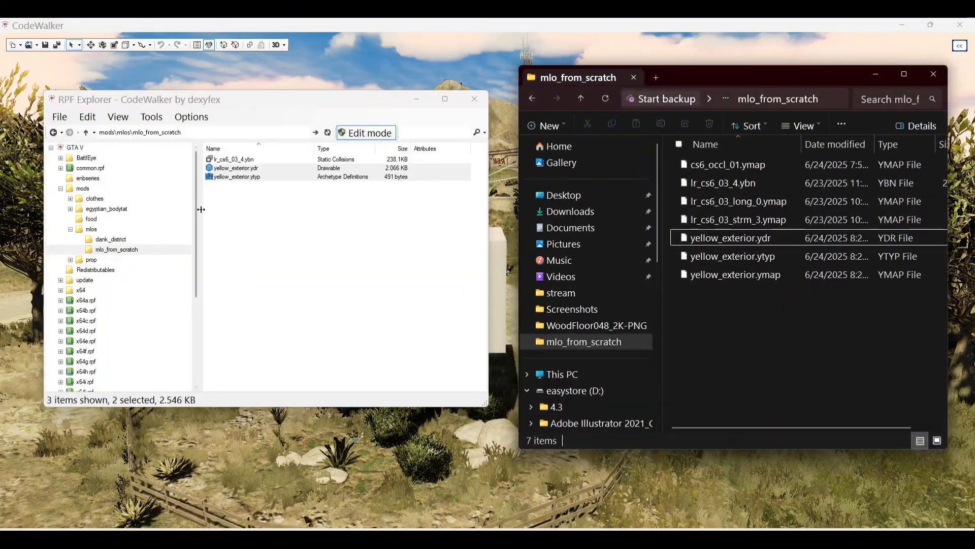
click(243, 205)
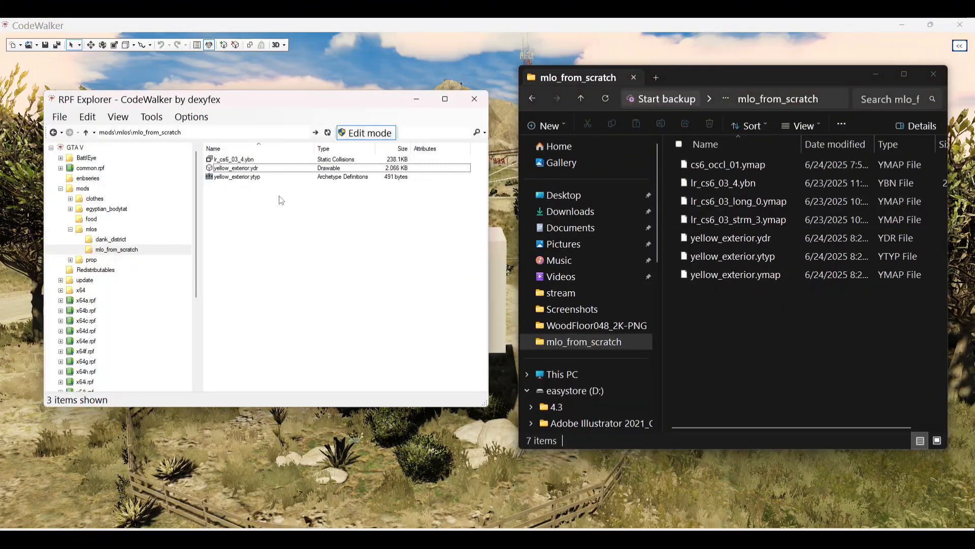
- Import yellow_exterior.ydr.xml from blender-exports\mlo_from_scratch into the mods\mlos\mlo_from_scratch folder of RPF Explorer
click(726, 99)
click(721, 121)
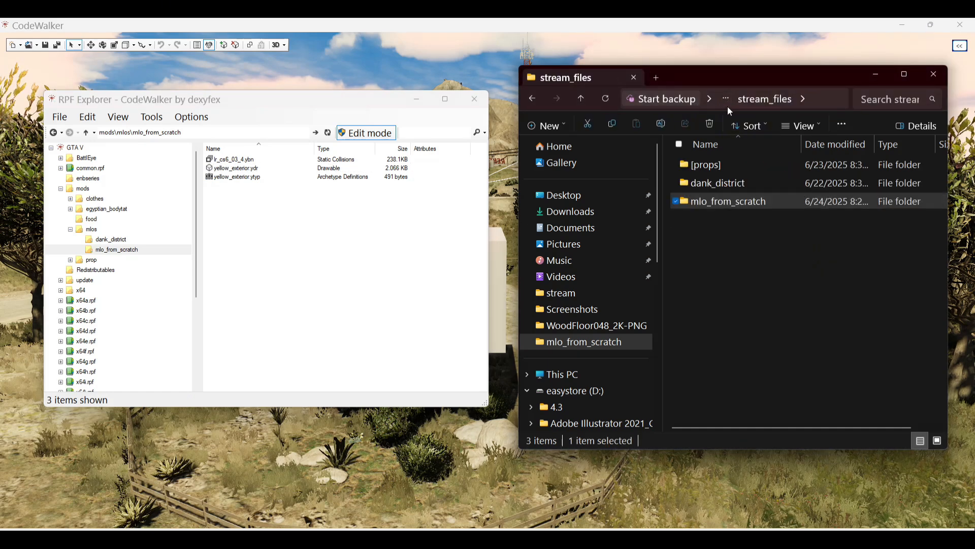
click(731, 122)
double_click(711, 165)
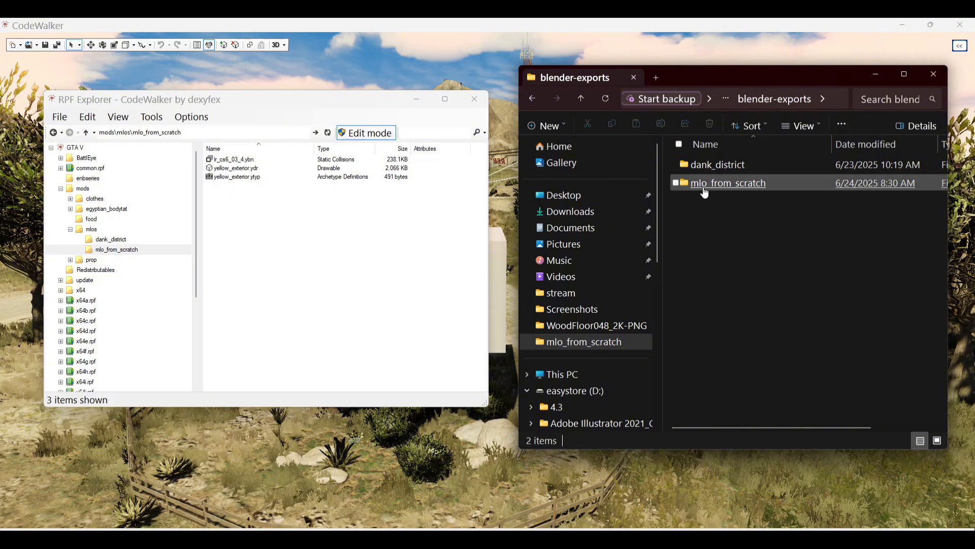
double_click(716, 184)
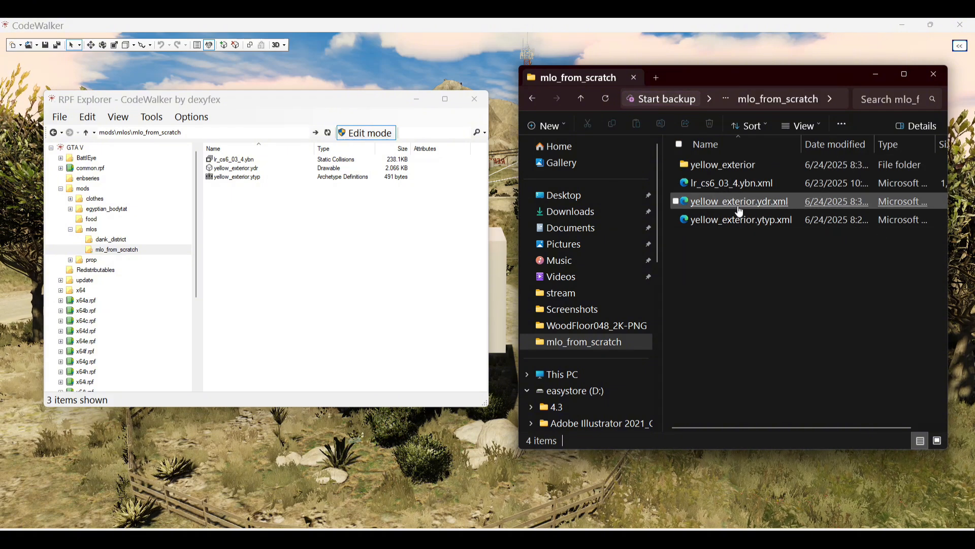
drag(740, 204, 236, 203)
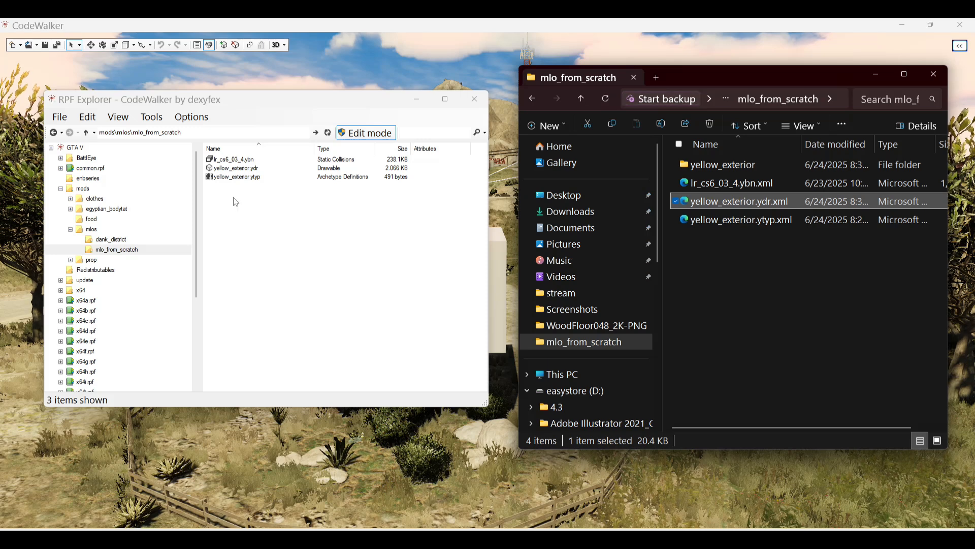
- Copy yellow_exterior.ydr from RPF Explorer into stream_files\mlo_from_scratch, replacing the existing file
click(793, 274)
click(727, 100)
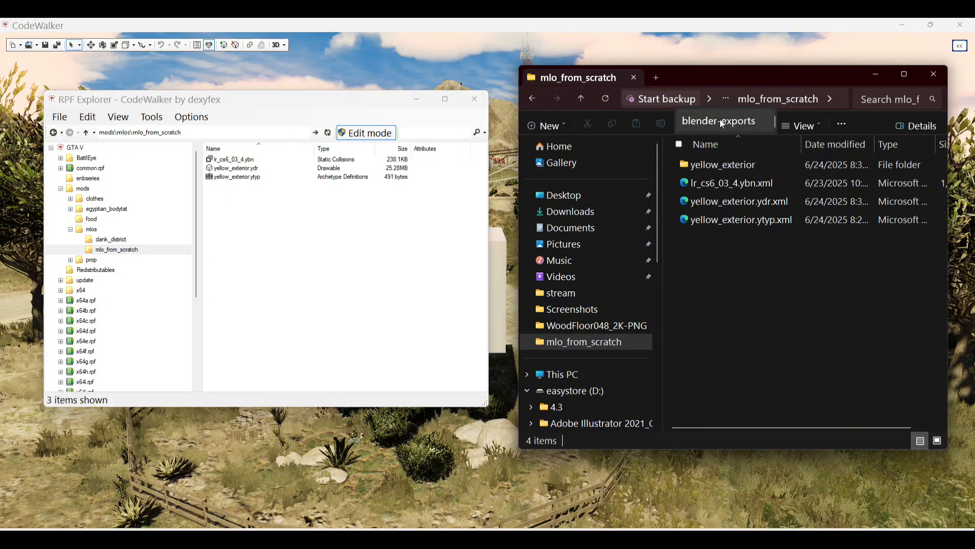
click(722, 122)
click(728, 97)
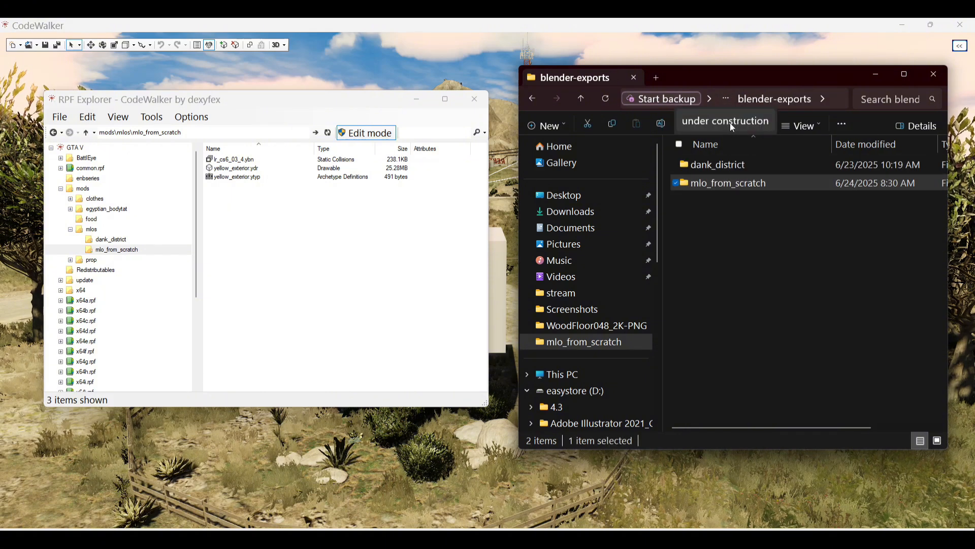
click(730, 122)
double_click(705, 224)
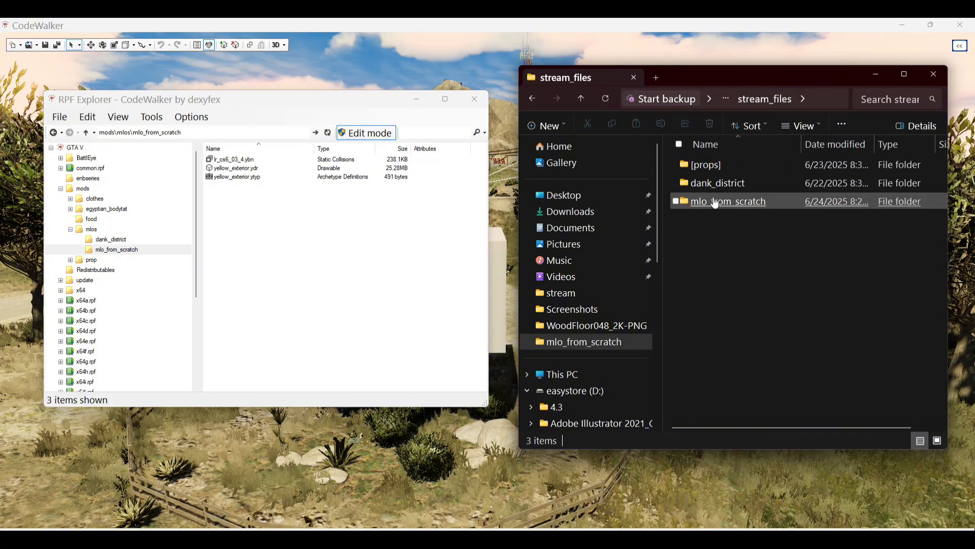
double_click(716, 202)
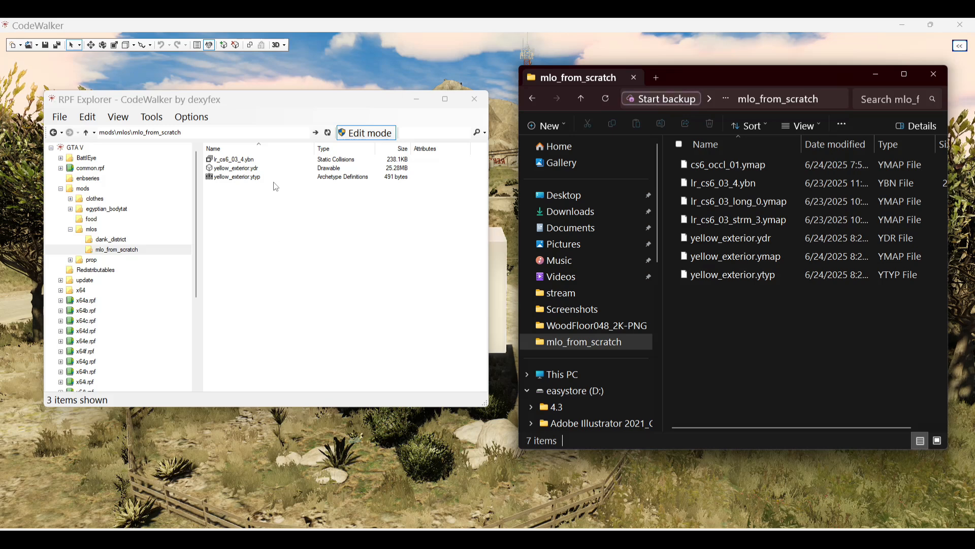
click(227, 168)
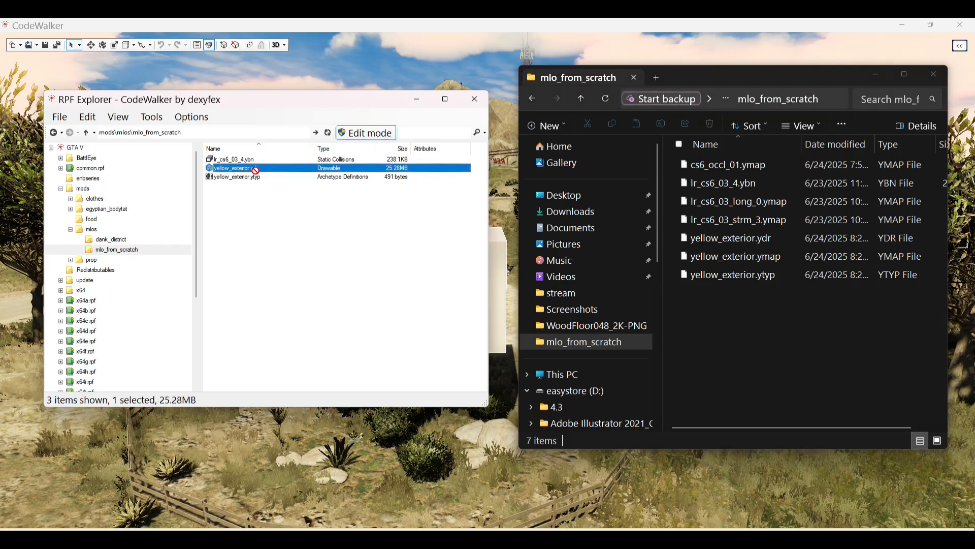
drag(693, 304, 739, 330)
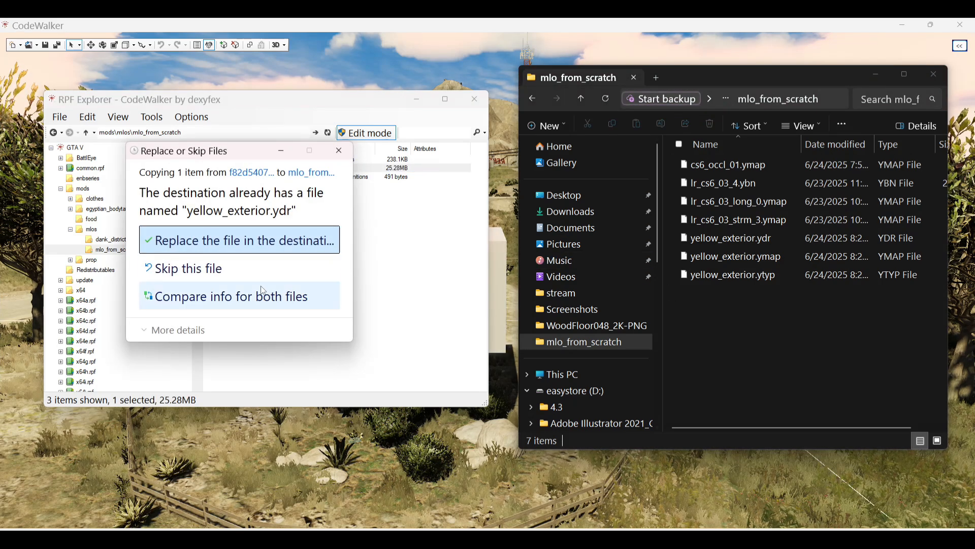
click(209, 248)
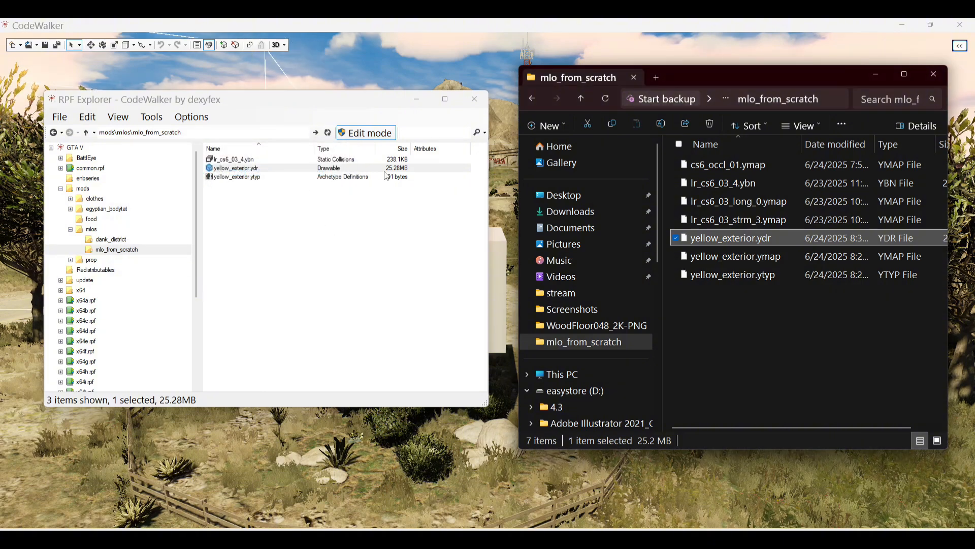
- Minimize RPF Explorer and File Explorer, and save yellow_exterior.ymap in the CodeWalker project window
click(420, 100)
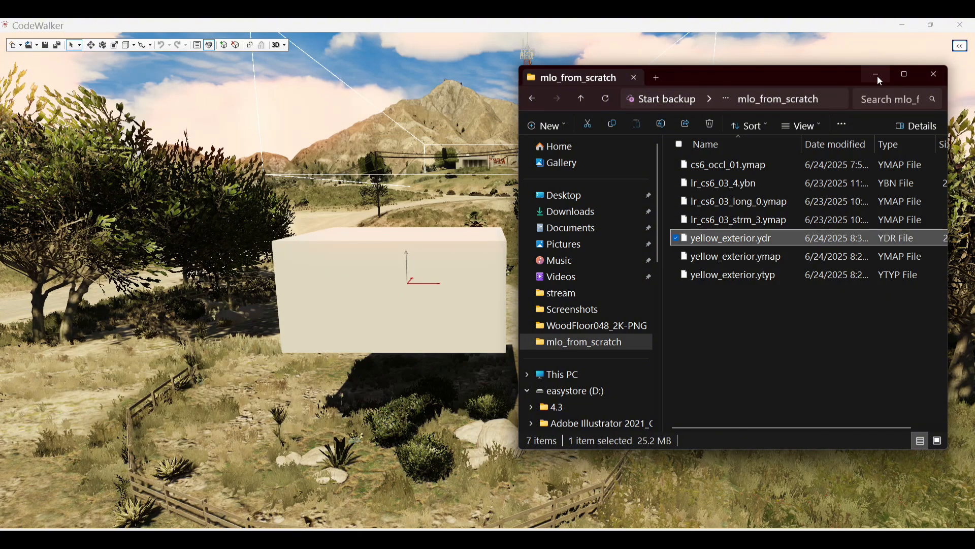
click(879, 76)
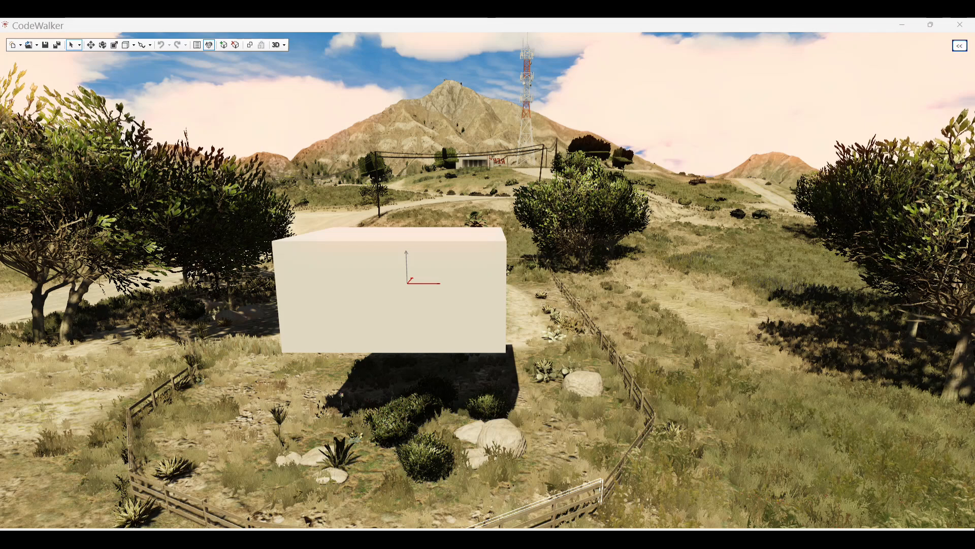
drag(589, 526, 317, 101)
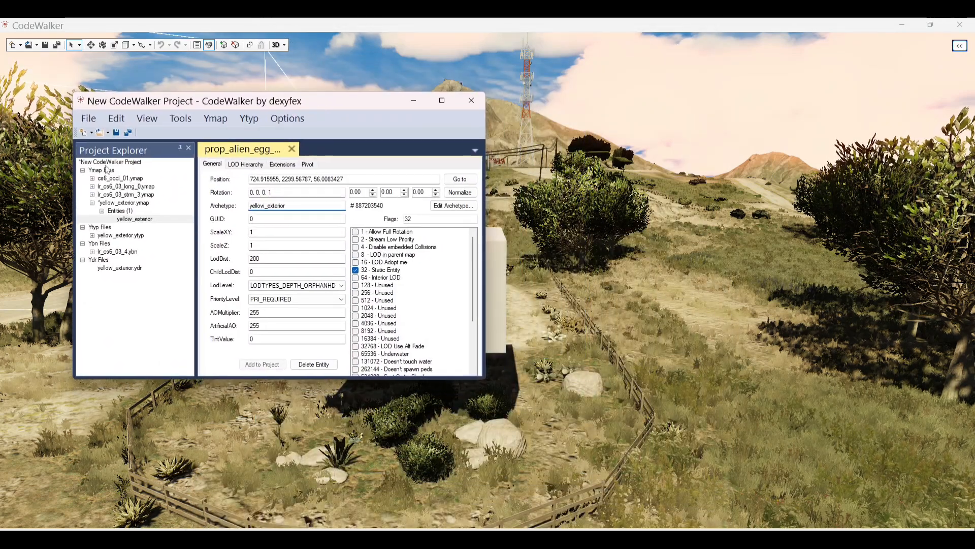
click(113, 204)
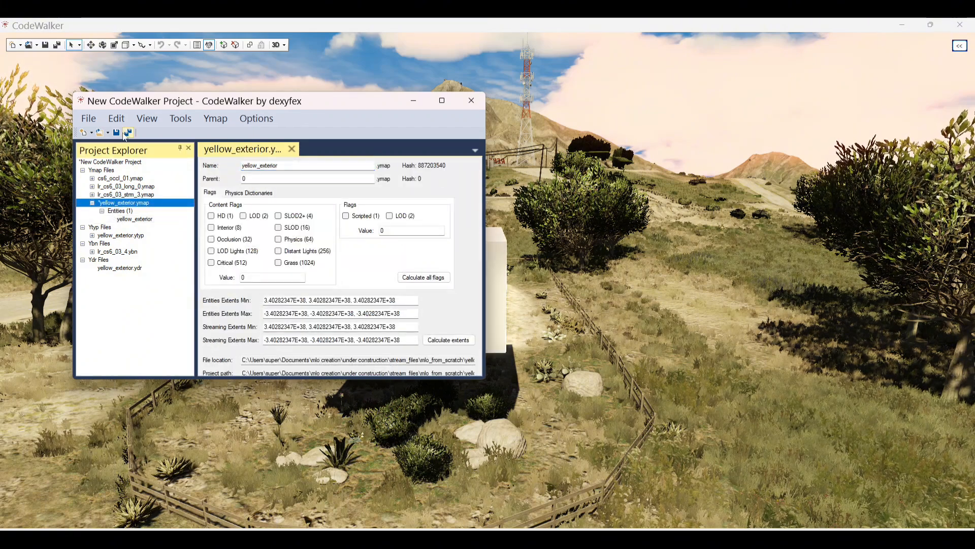
click(117, 133)
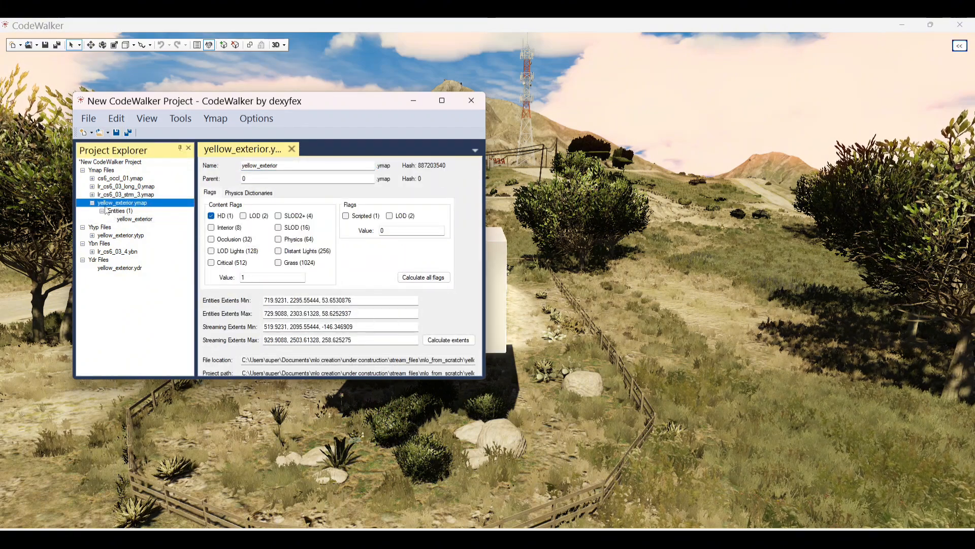
- Close the CodeWalker project window without saving the project
click(471, 100)
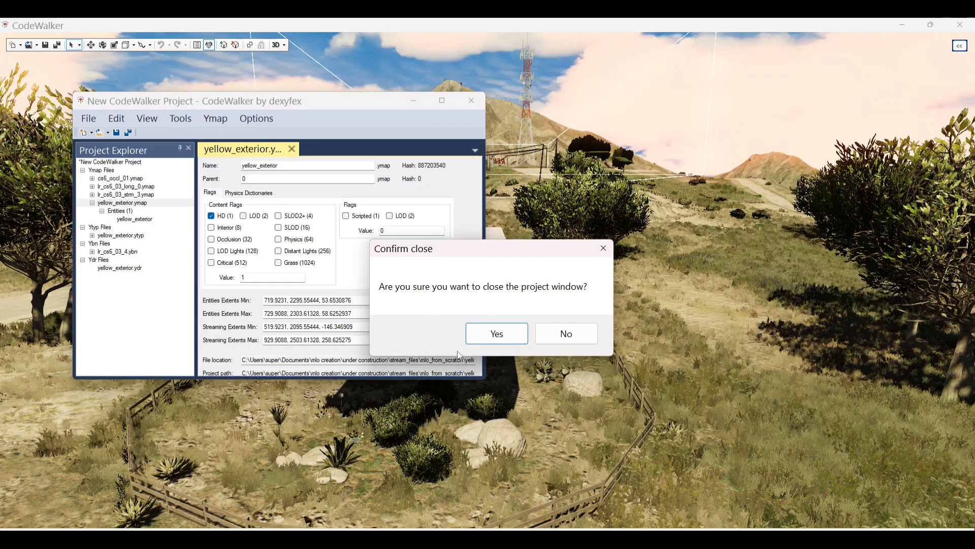
click(487, 340)
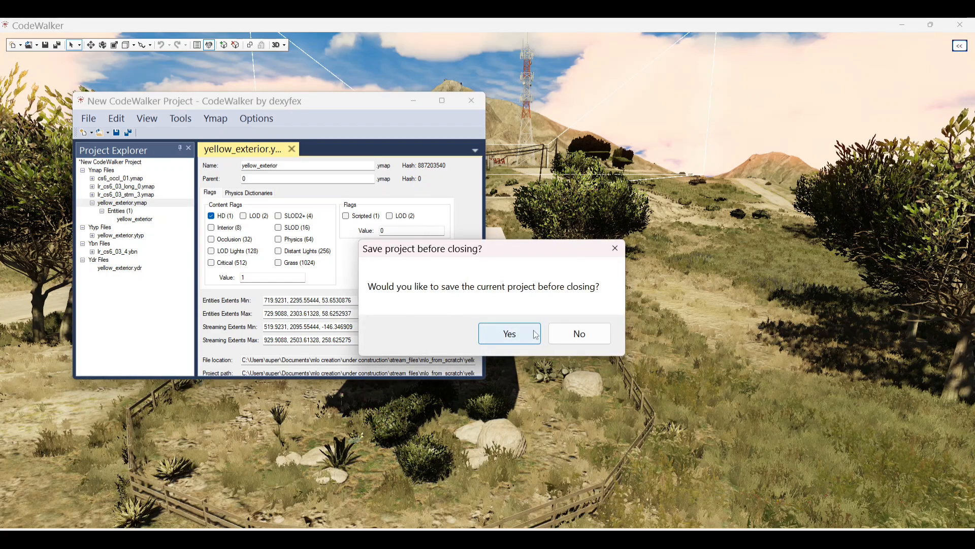
click(589, 337)
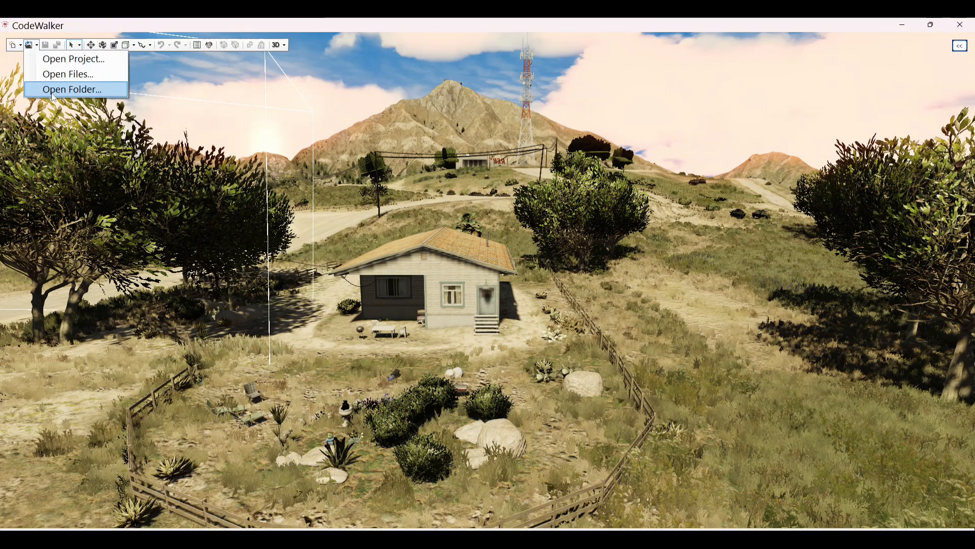
- Open the stream_files\mlo_from_scratch folder as a project and move the project window out of the world view
click(67, 90)
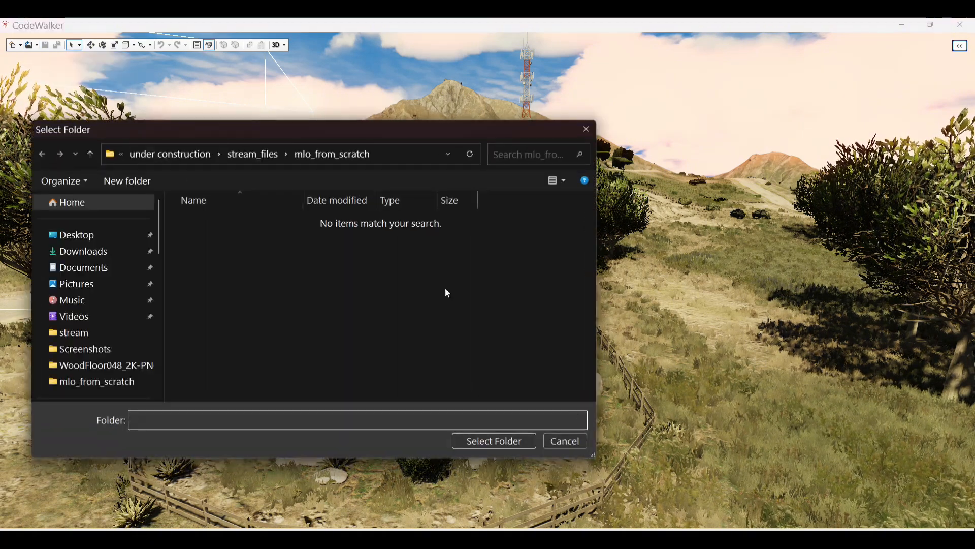
click(494, 440)
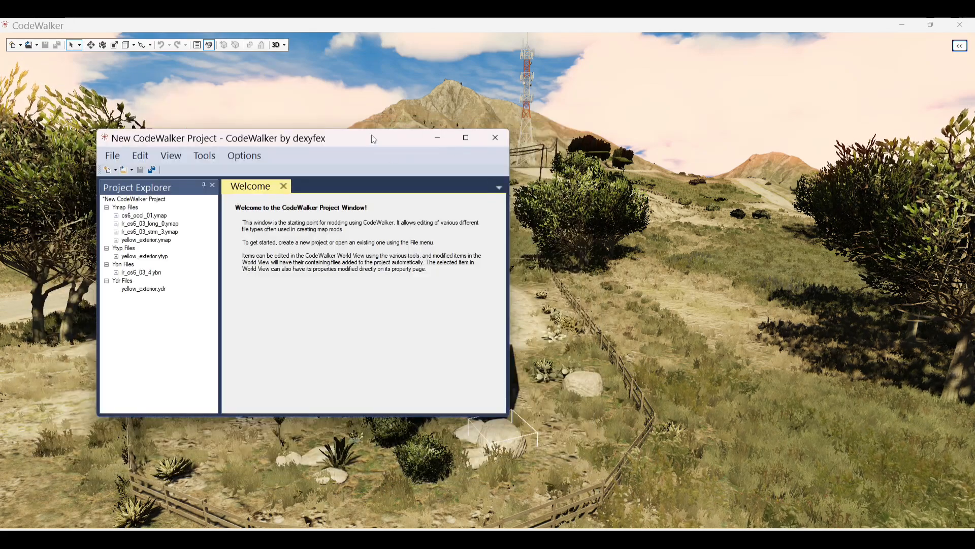
drag(377, 139, 515, 543)
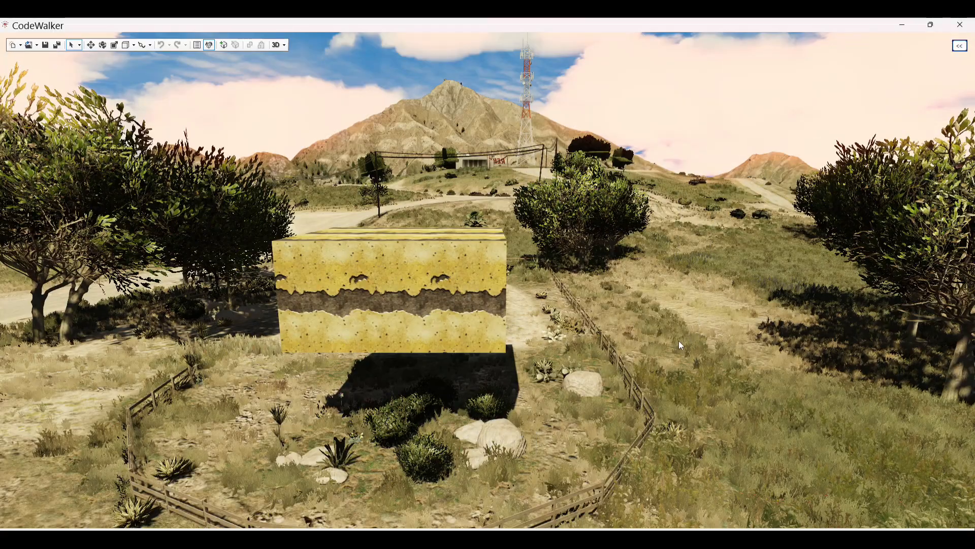
- Rotate the yellow_exterior building around its vertical axis to about 93°
drag(739, 287, 599, 312)
key(w)
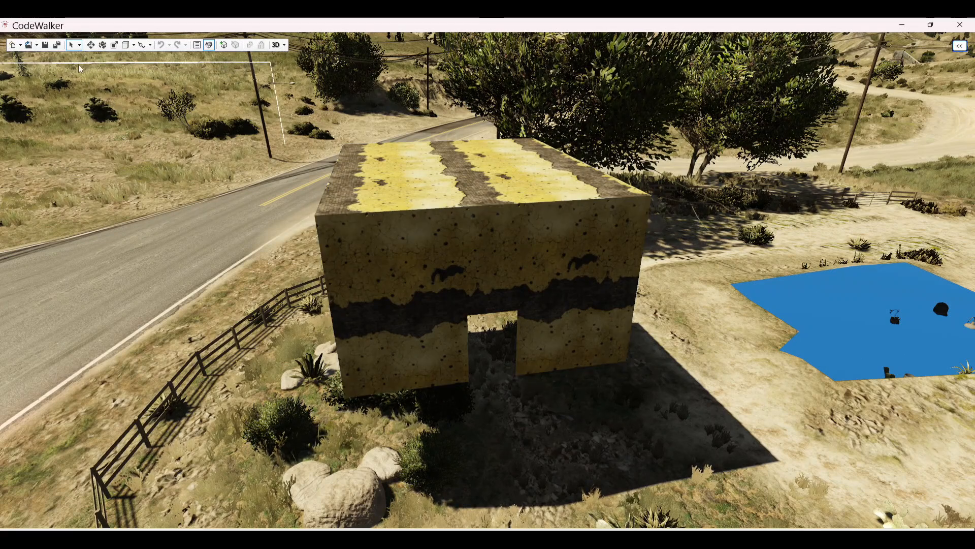
click(91, 46)
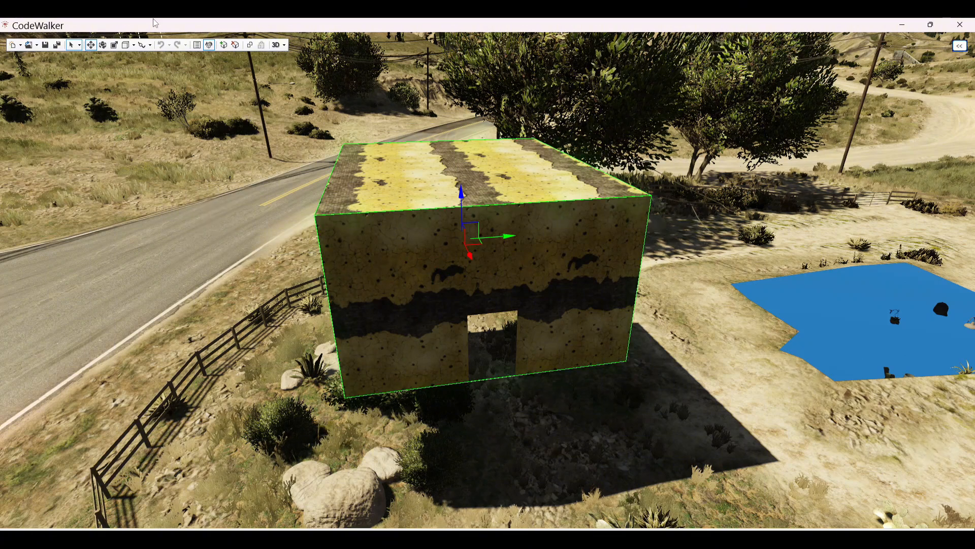
click(104, 45)
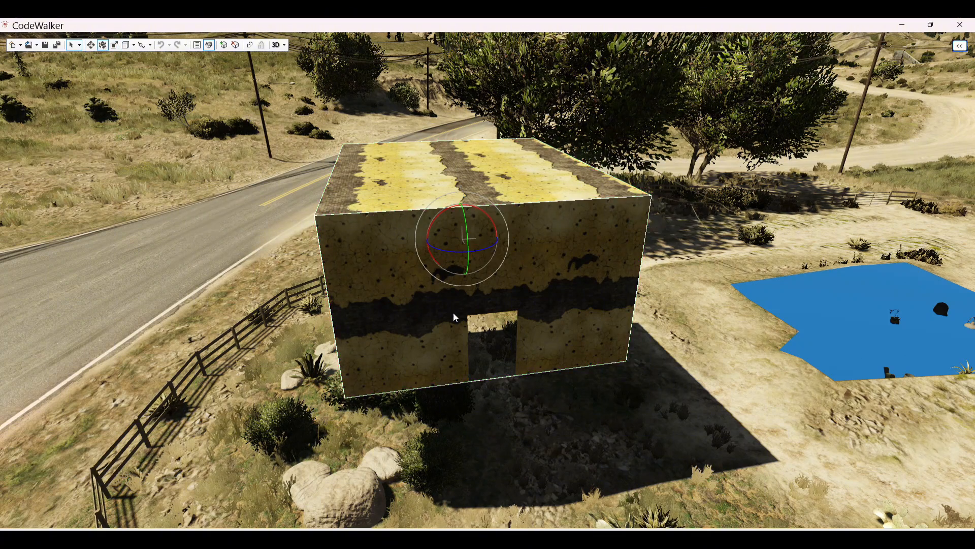
drag(478, 255, 349, 257)
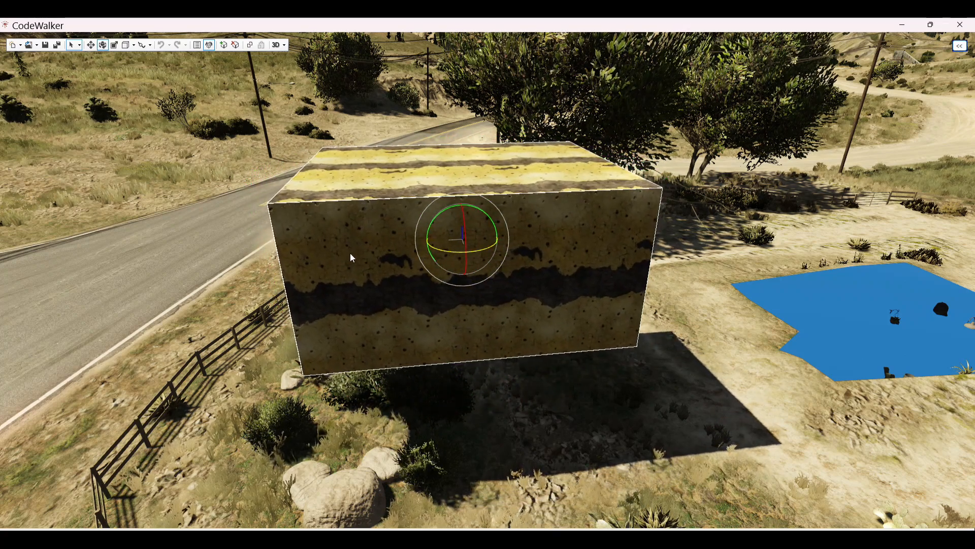
- Move the yellow_exterior building horizontally from the garden toward the cleared lot where the old house stood
click(91, 46)
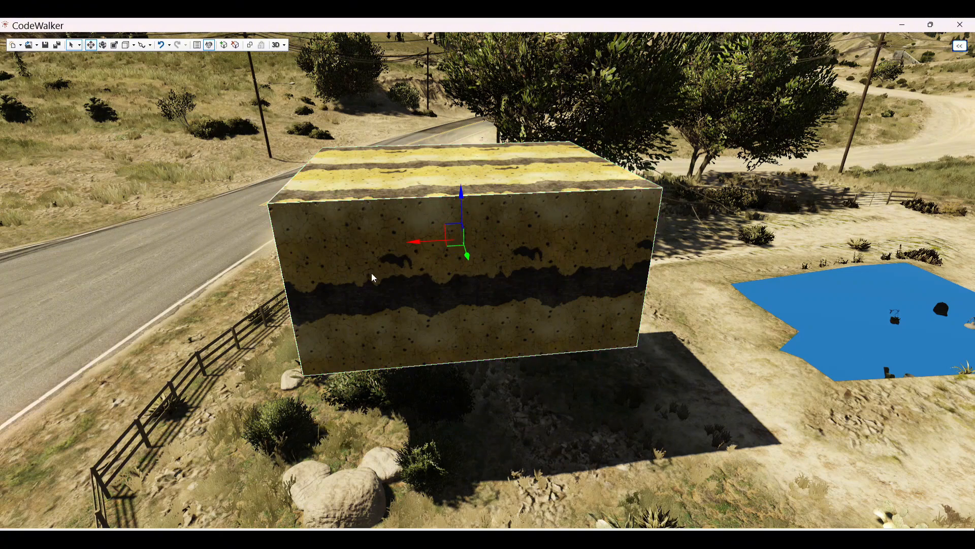
drag(412, 246, 759, 248)
drag(842, 242, 732, 408)
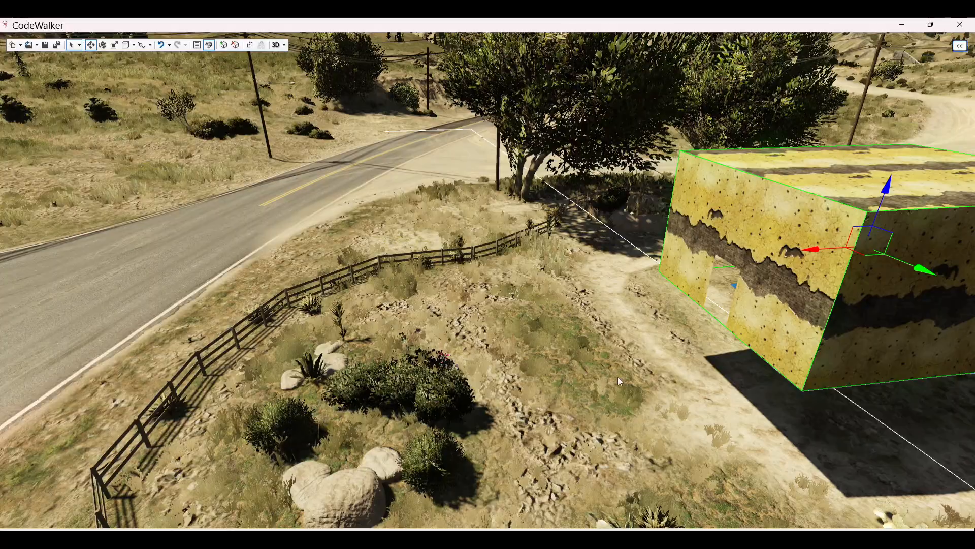
- Lower the yellow_exterior building onto the ground over the blue gap in the terrain
drag(408, 353, 529, 320)
key(w)
drag(665, 300, 567, 279)
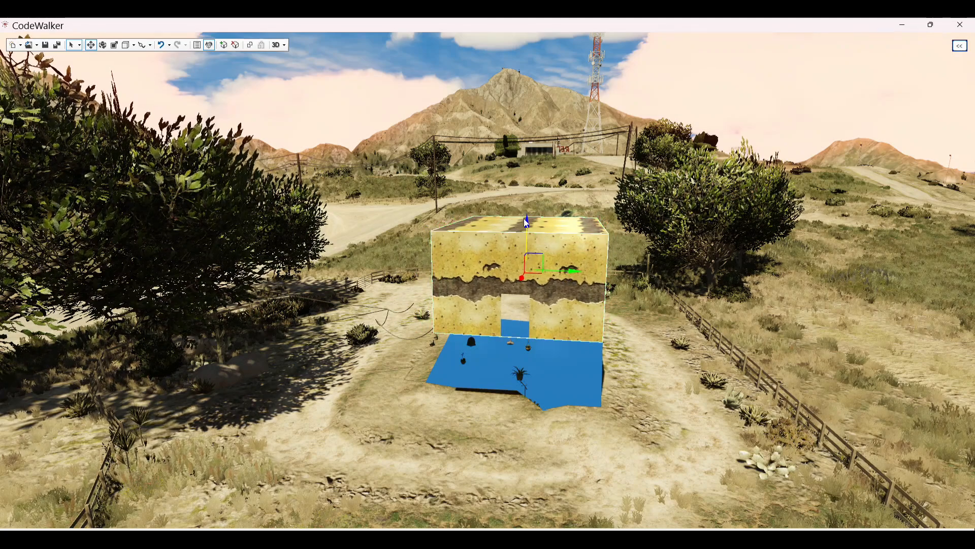
drag(527, 222, 527, 289)
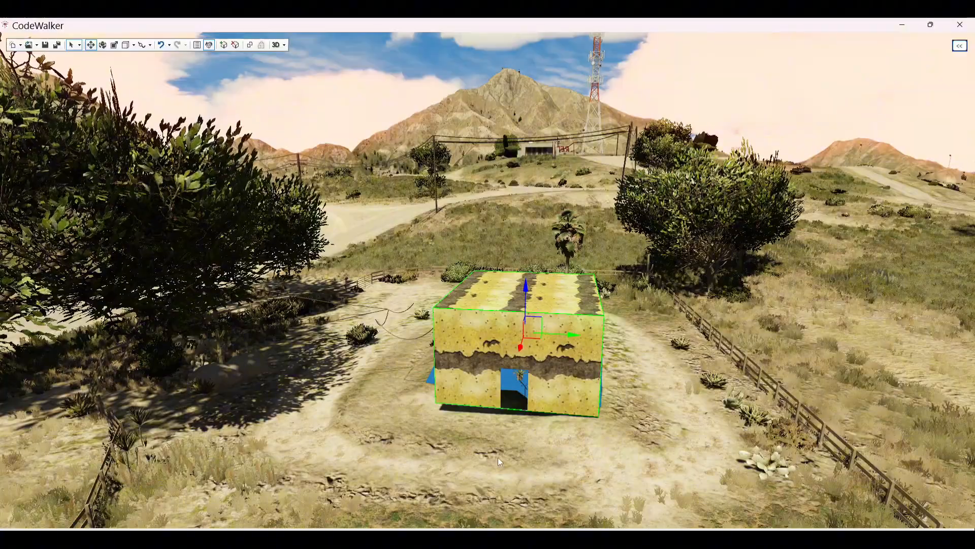
- Shift the building horizontally over the terrain gap and adjust its height, checking it from the side
key(w)
drag(498, 458, 372, 438)
key(w)
key(s)
key(w)
key(w)
key(s)
key(w)
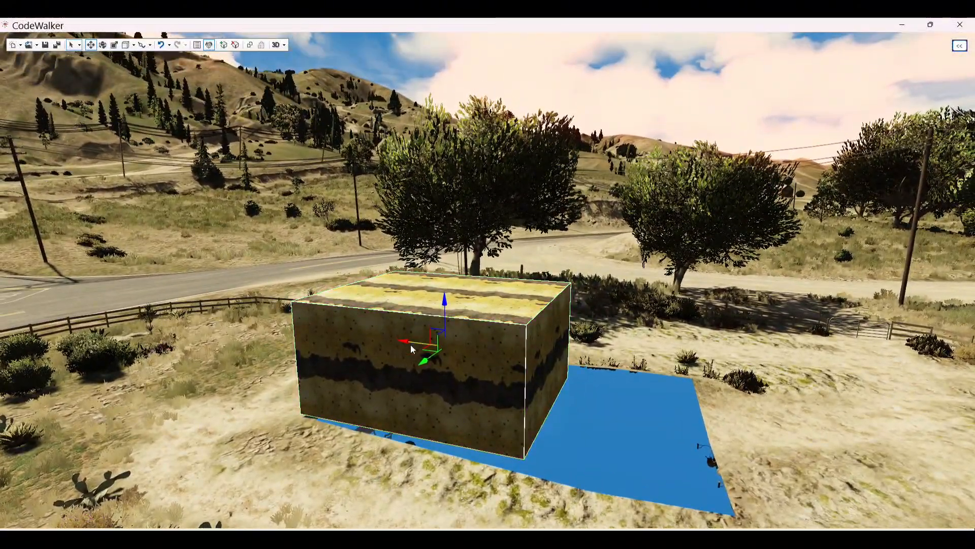
drag(410, 344, 391, 358)
drag(425, 315, 424, 293)
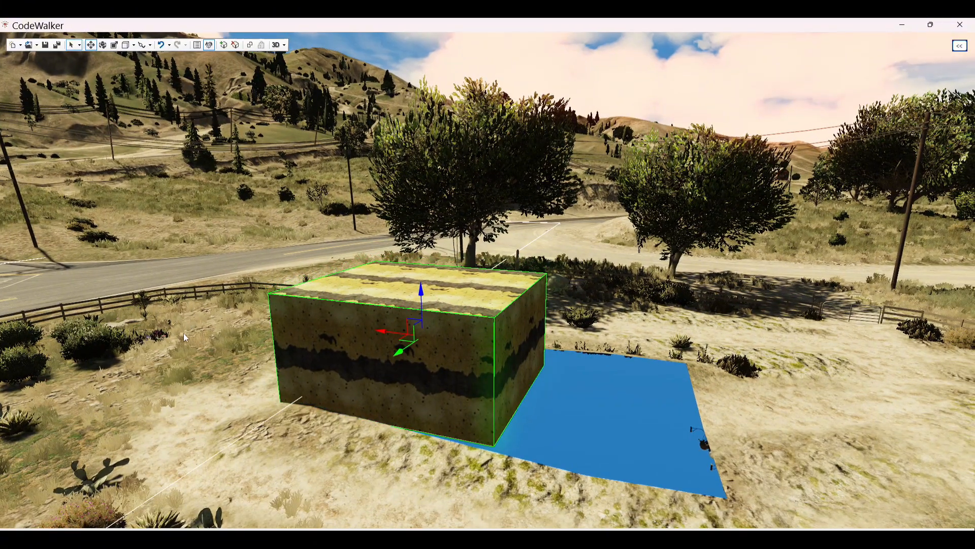
- Examine the terrain along the nearby road and junction and the building's placement from several sides
drag(184, 333, 115, 317)
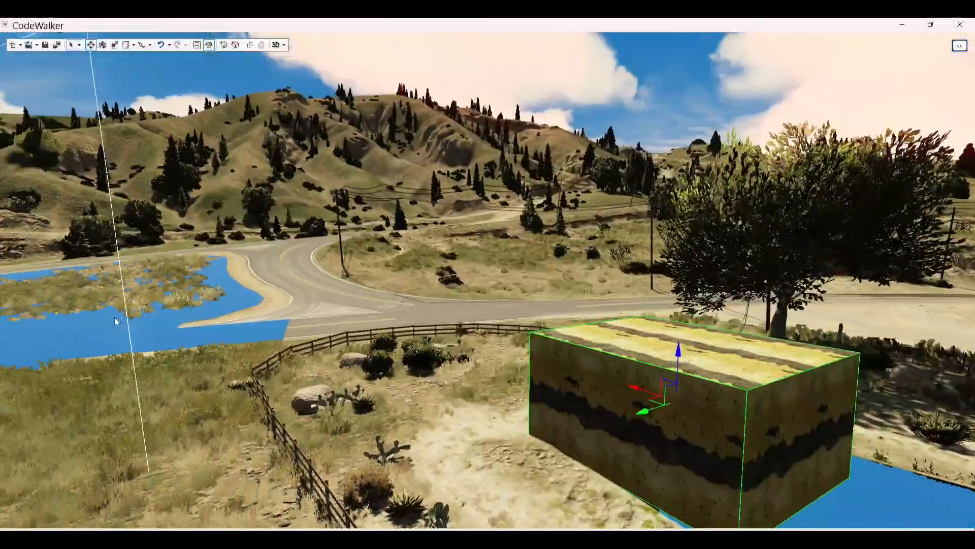
key(w)
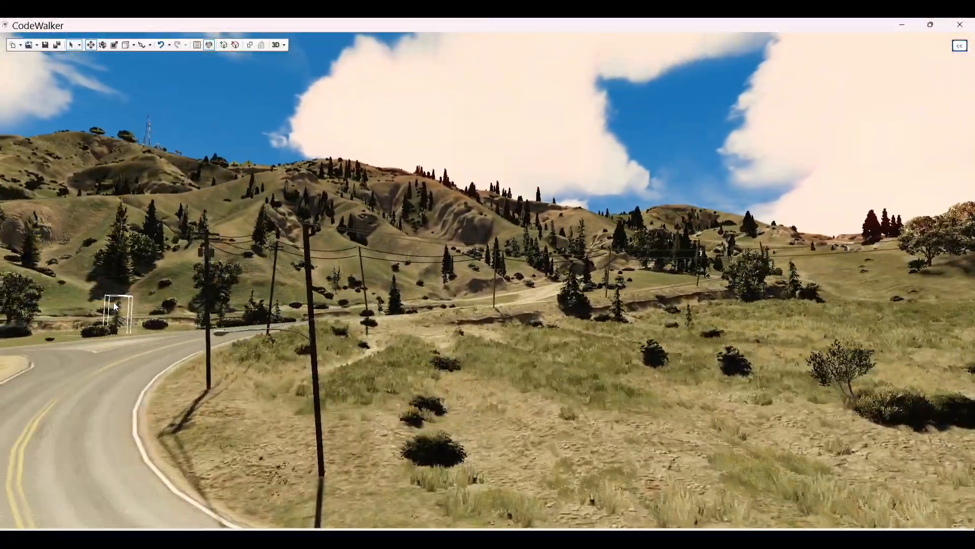
drag(406, 302, 28, 329)
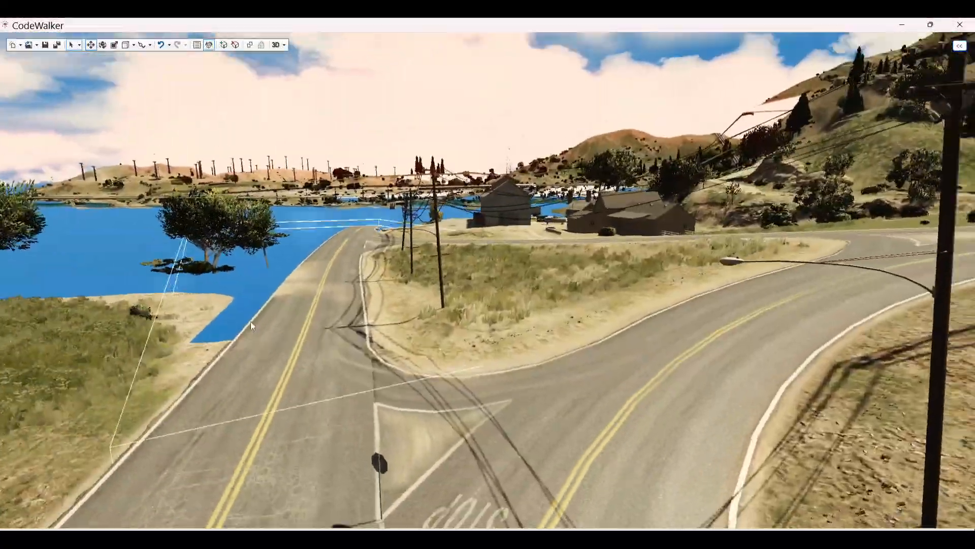
key(w)
mouse_move(367, 355)
mouse_down()
mouse_move(412, 365)
mouse_move(347, 359)
mouse_move(367, 346)
mouse_move(392, 360)
mouse_move(497, 348)
mouse_move(498, 337)
mouse_move(367, 392)
mouse_move(286, 380)
mouse_move(184, 325)
mouse_move(118, 330)
mouse_move(404, 369)
mouse_move(449, 343)
mouse_move(377, 365)
mouse_move(422, 371)
mouse_move(386, 365)
mouse_move(383, 355)
mouse_up()
key(w)
key(w)
key(w)
key(s)
key(w)
key(s)
key(w)
key(s)
key(w)
- Fine-tune the building's horizontal position and height to about 724.56, 2319.43, 51.77
drag(301, 370, 327, 350)
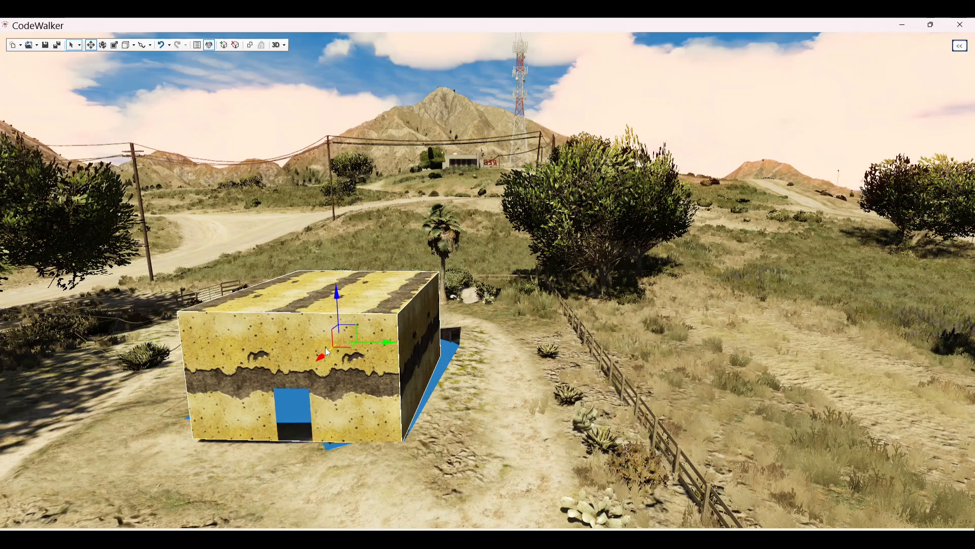
drag(335, 293, 340, 298)
mouse_move(370, 340)
mouse_down()
mouse_move(452, 368)
mouse_move(323, 349)
mouse_move(384, 356)
mouse_move(364, 359)
mouse_up()
drag(331, 293, 336, 299)
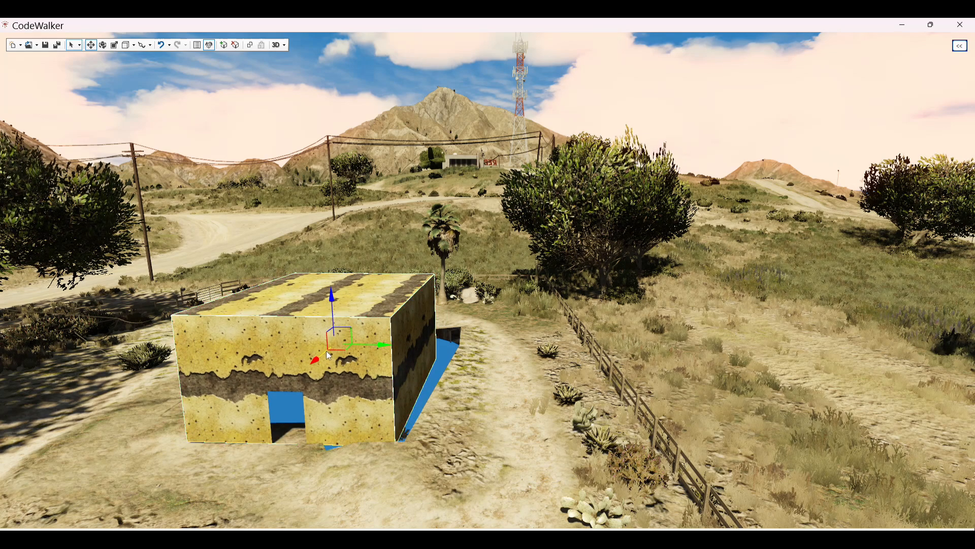
mouse_move(327, 356)
mouse_down()
mouse_move(325, 372)
mouse_move(379, 349)
mouse_move(343, 336)
mouse_move(333, 362)
mouse_up()
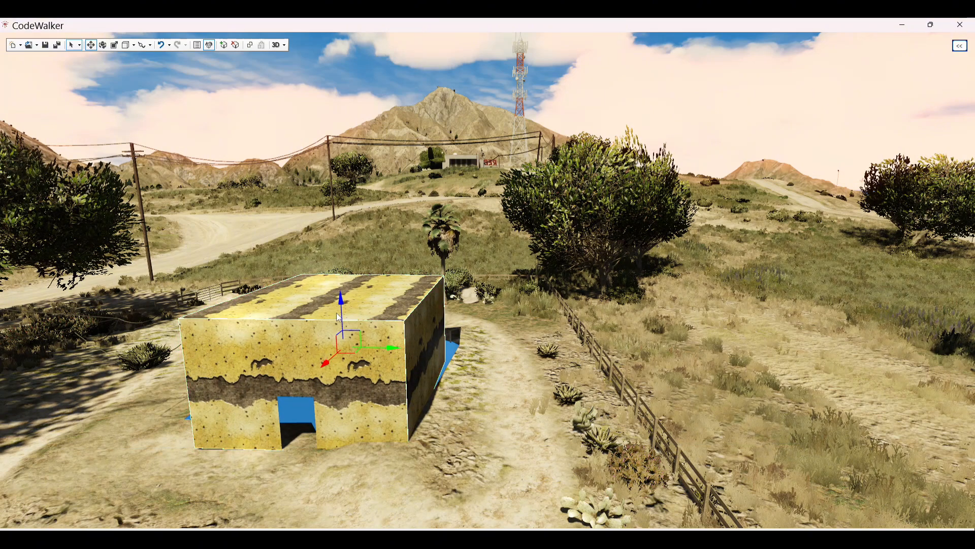
drag(341, 303, 343, 309)
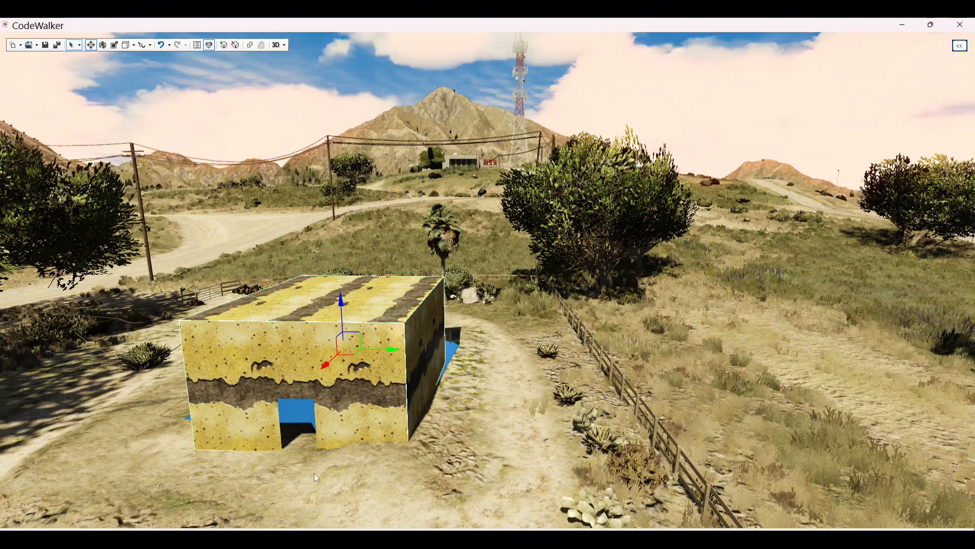
- Bring back the project window, collapse the lr_cs6_03_long_0.ymap entities, and save yellow_exterior.ymap
drag(593, 529, 439, 132)
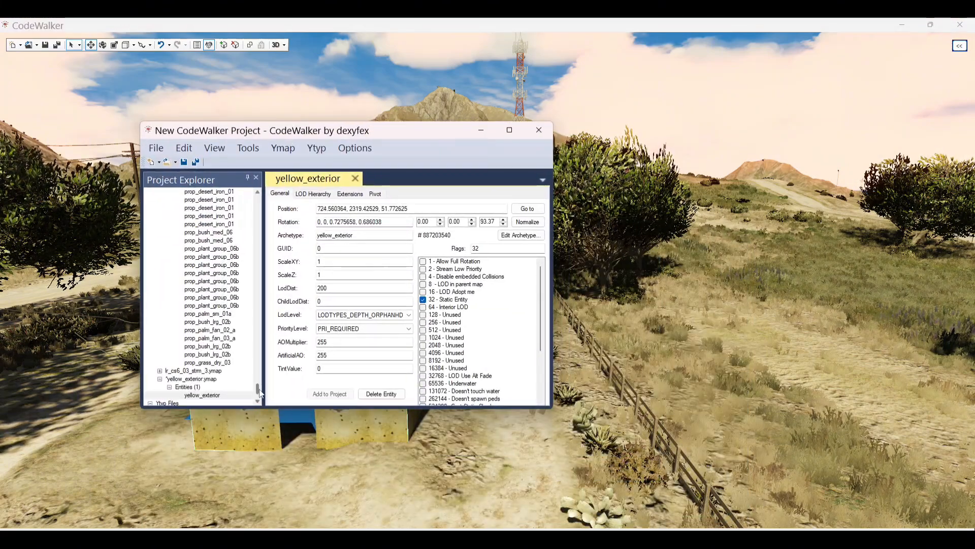
drag(257, 390, 258, 193)
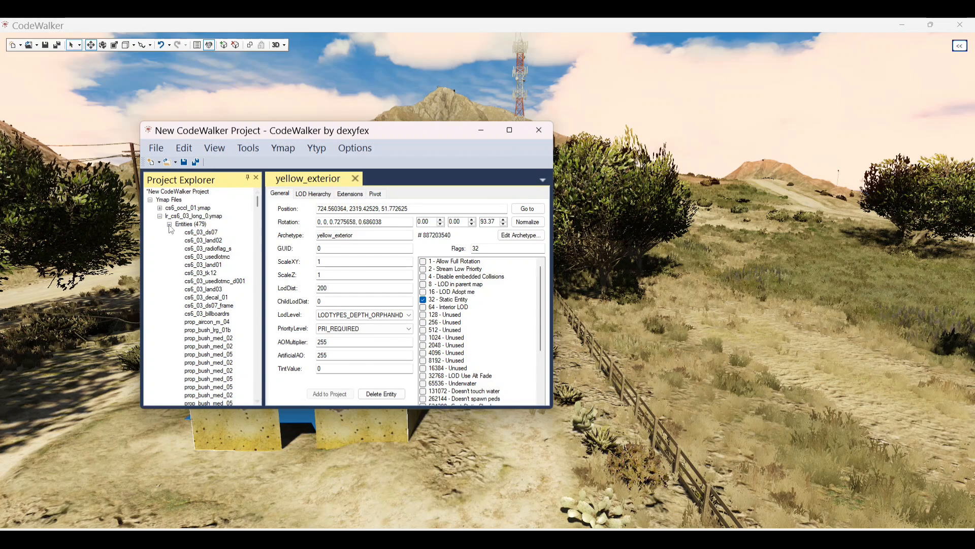
click(170, 224)
click(160, 216)
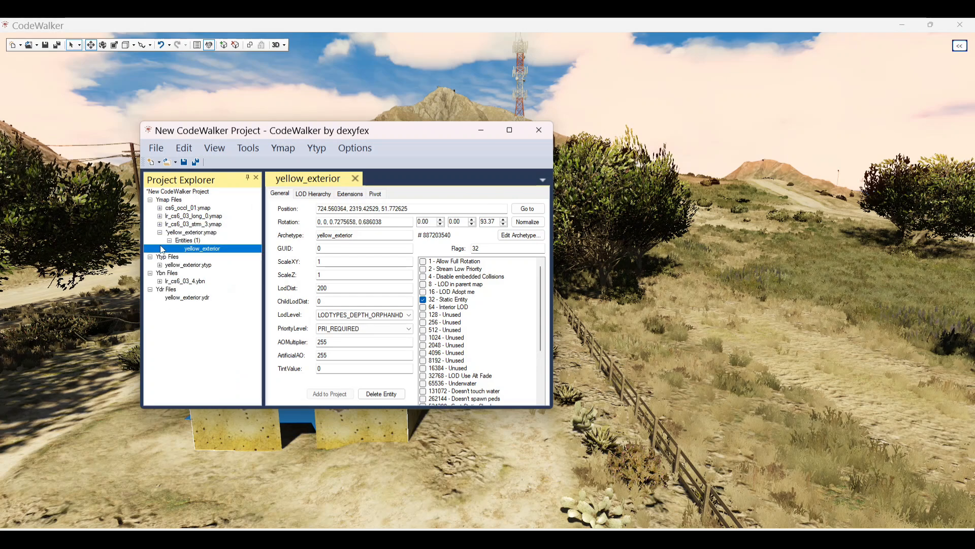
click(176, 232)
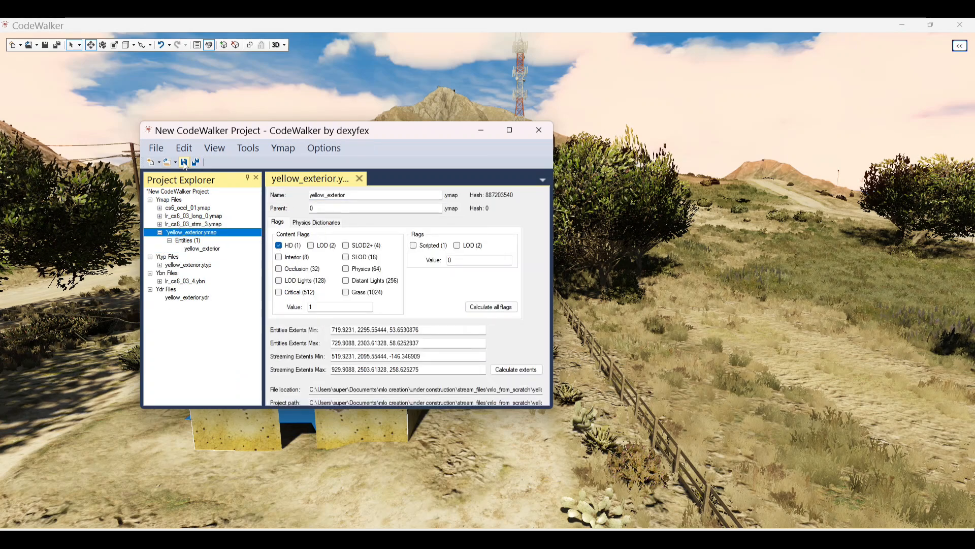
click(184, 163)
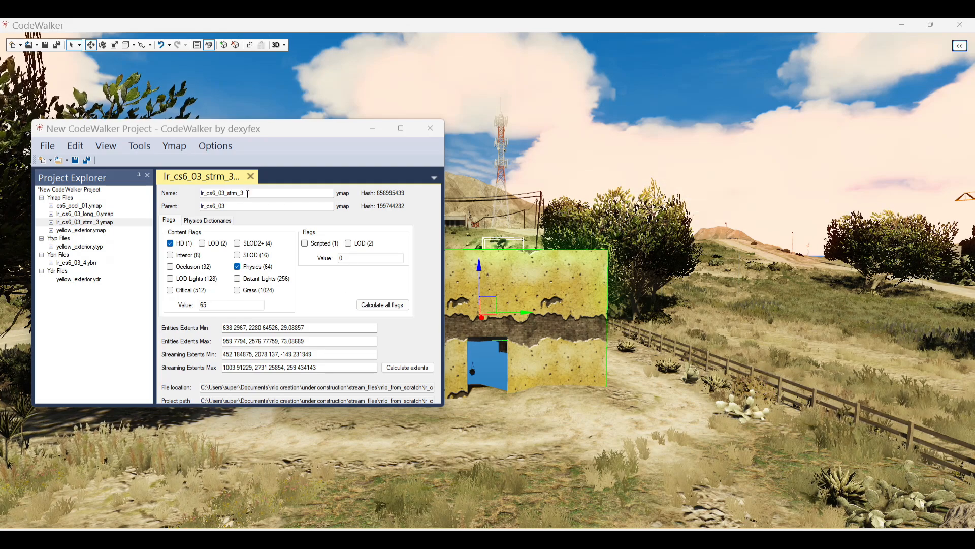
- Minimize the project window and examine the building's front wall and doorway up close
click(372, 128)
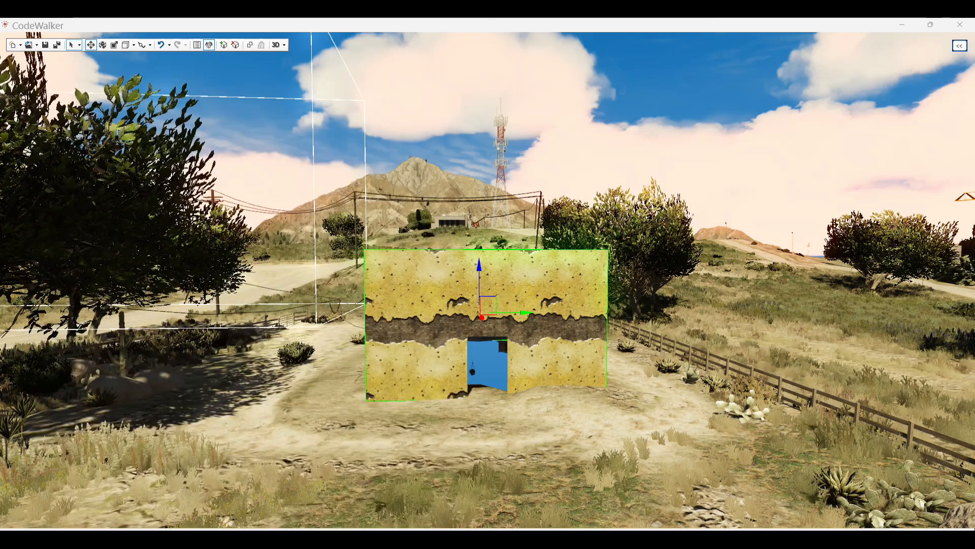
drag(644, 371, 848, 297)
key(w)
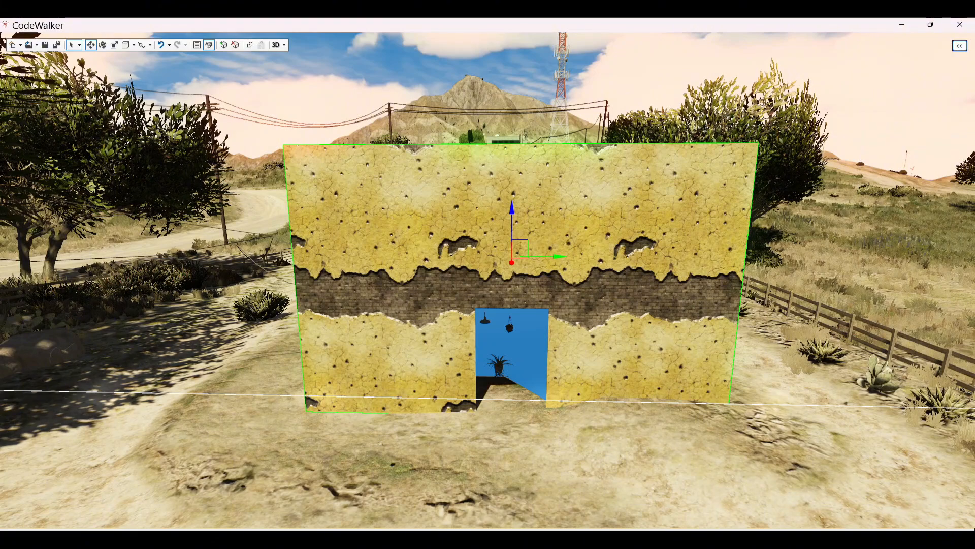
- Restore the project window, select yellow_exterior.ymap, and generate the project manifest with the Manifest Generator
drag(483, 530, 374, 99)
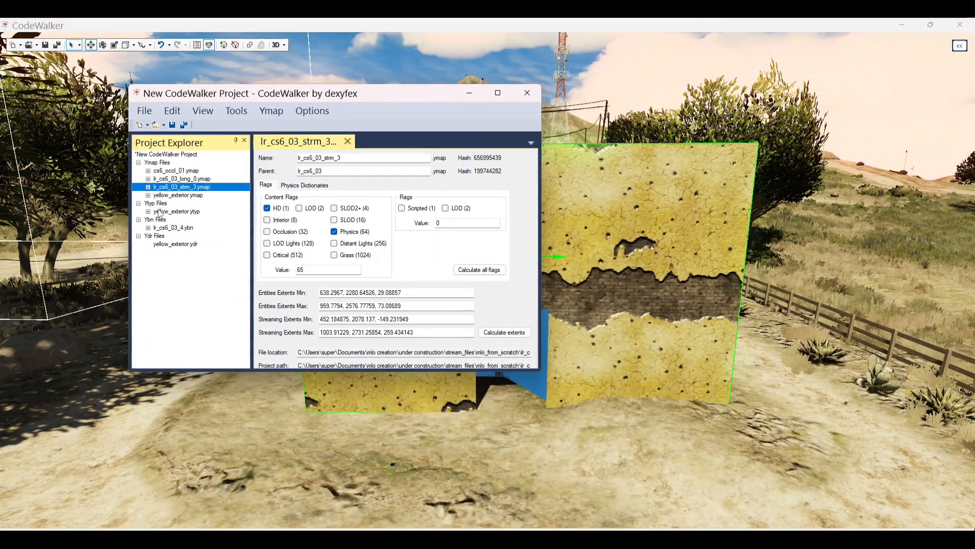
click(168, 196)
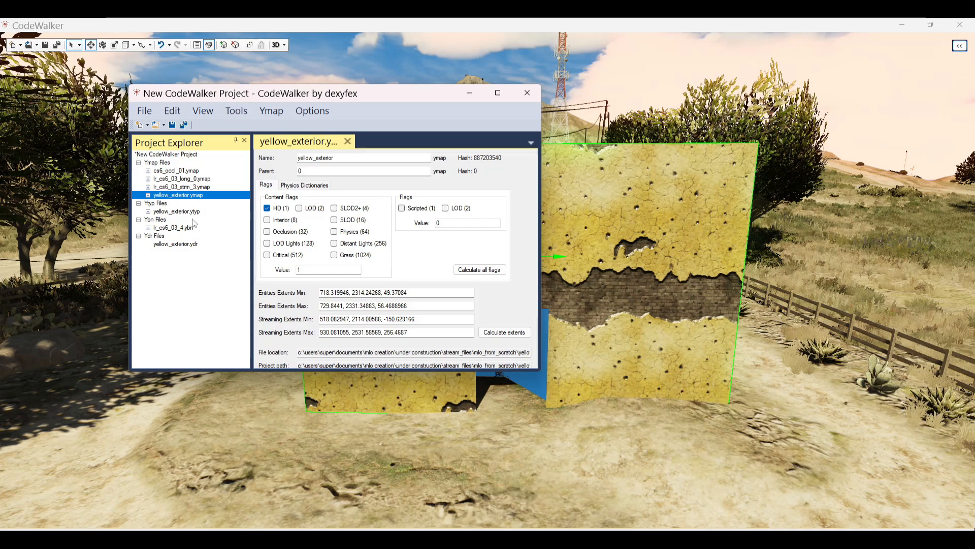
click(235, 111)
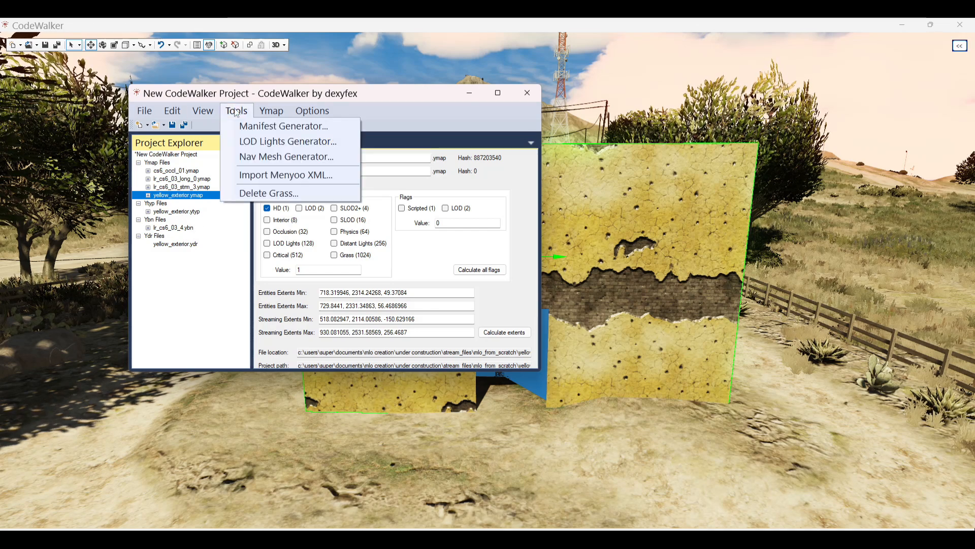
click(263, 127)
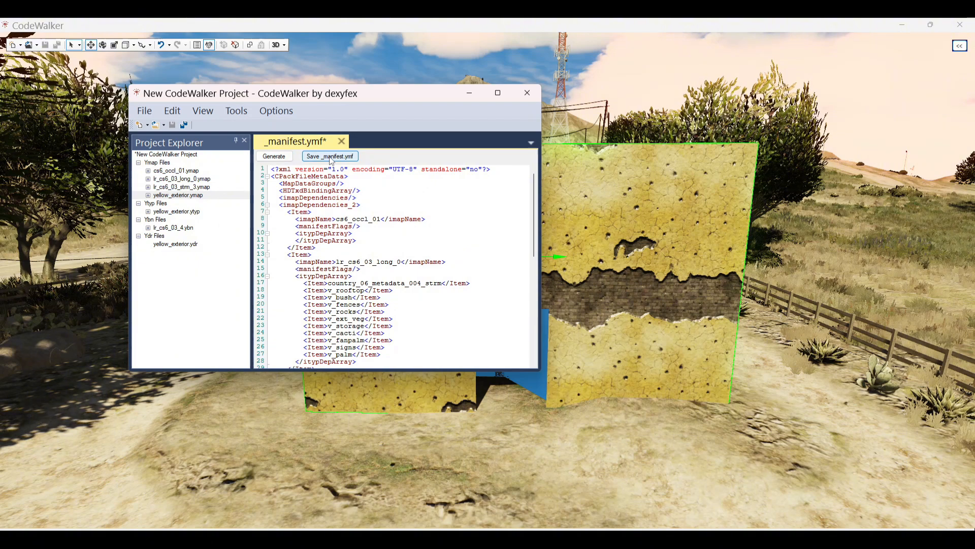
- Save the manifest as _manifest.ymf in the stream_files\mlo_from_scratch folder
click(331, 156)
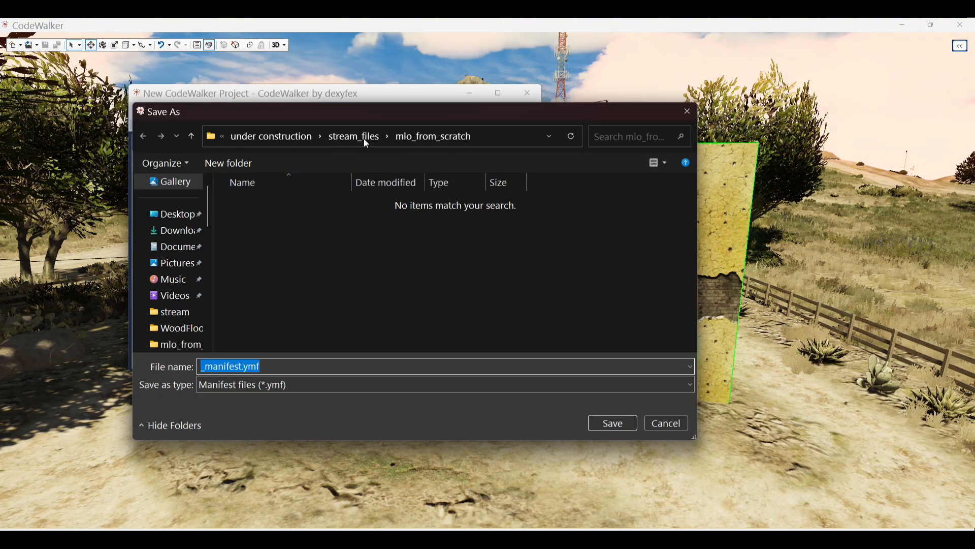
click(345, 136)
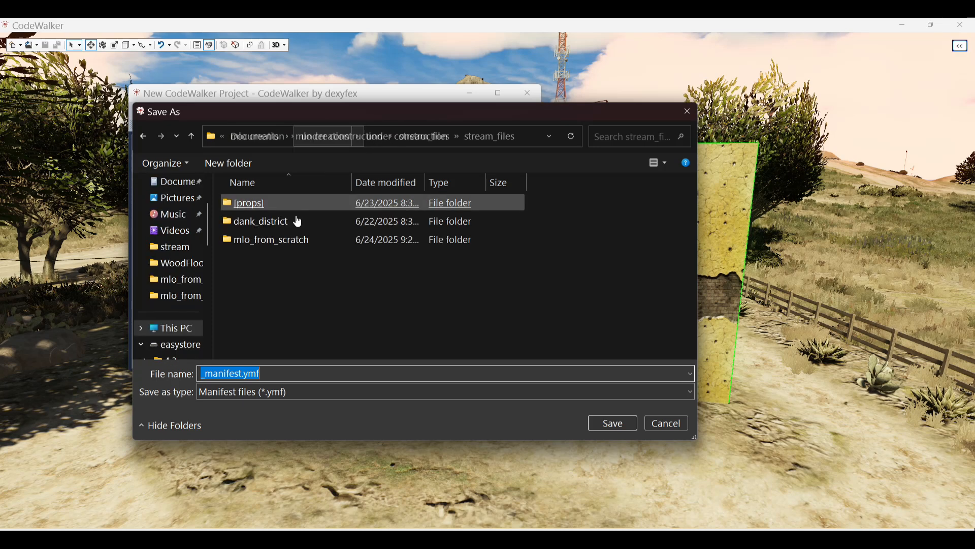
double_click(268, 241)
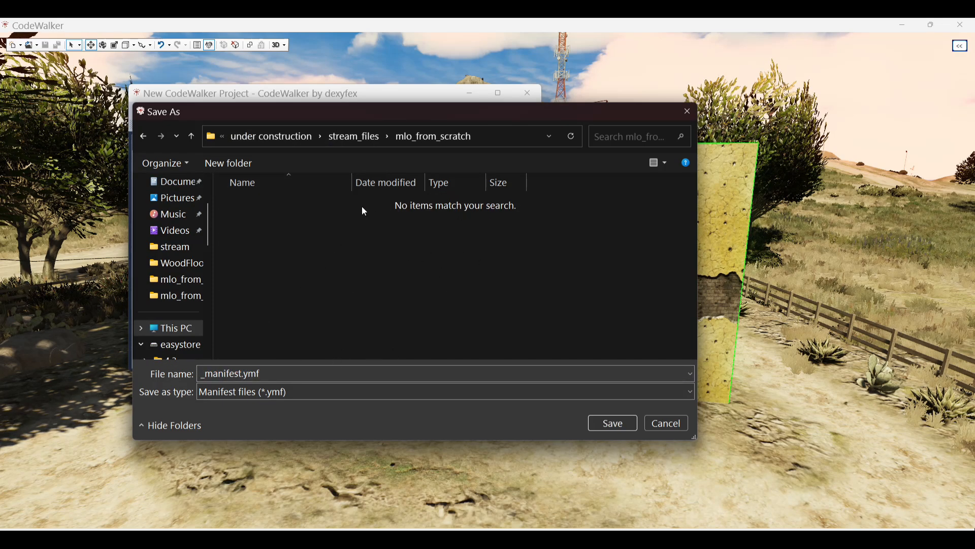
click(607, 425)
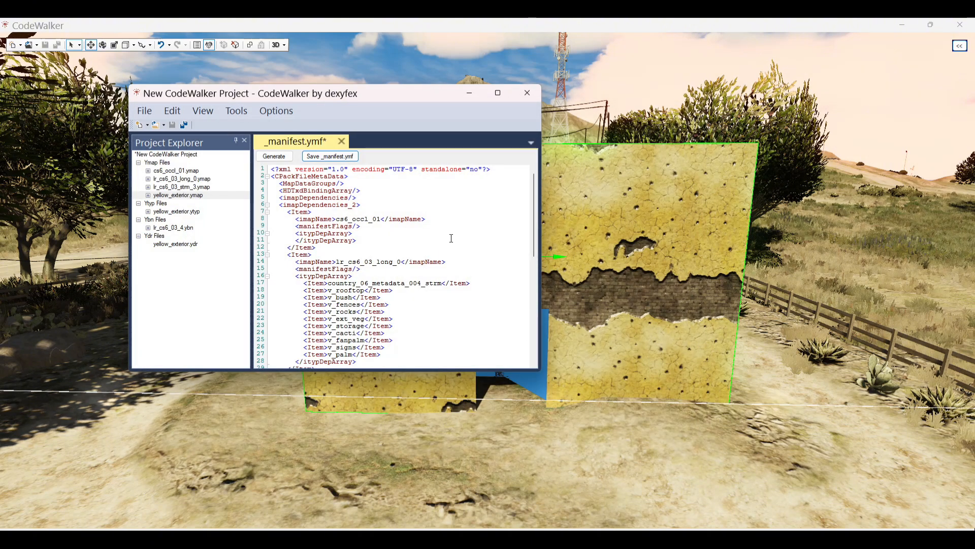
- Minimize the project window and view the whole front of the placed building
click(472, 96)
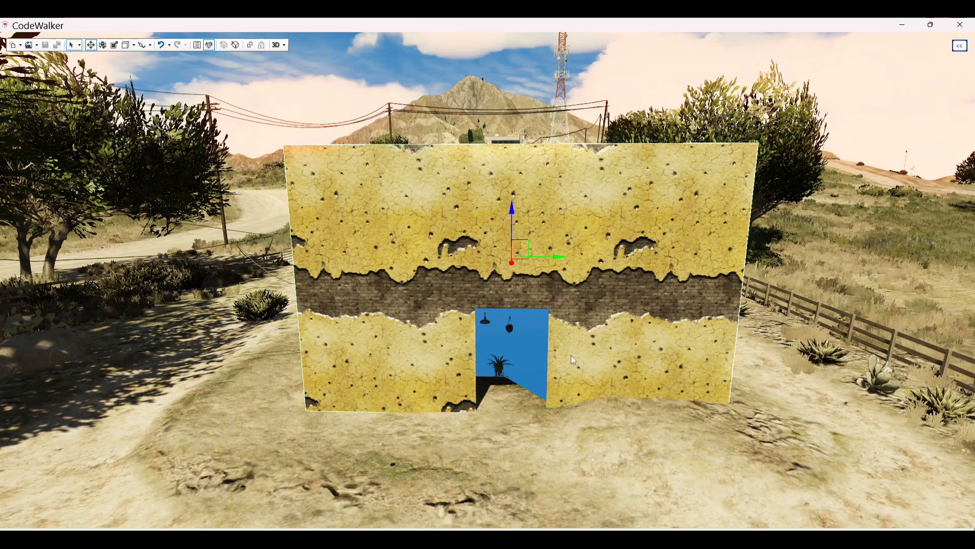
mouse_move(624, 434)
mouse_down()
mouse_move(611, 443)
mouse_move(628, 440)
mouse_up()
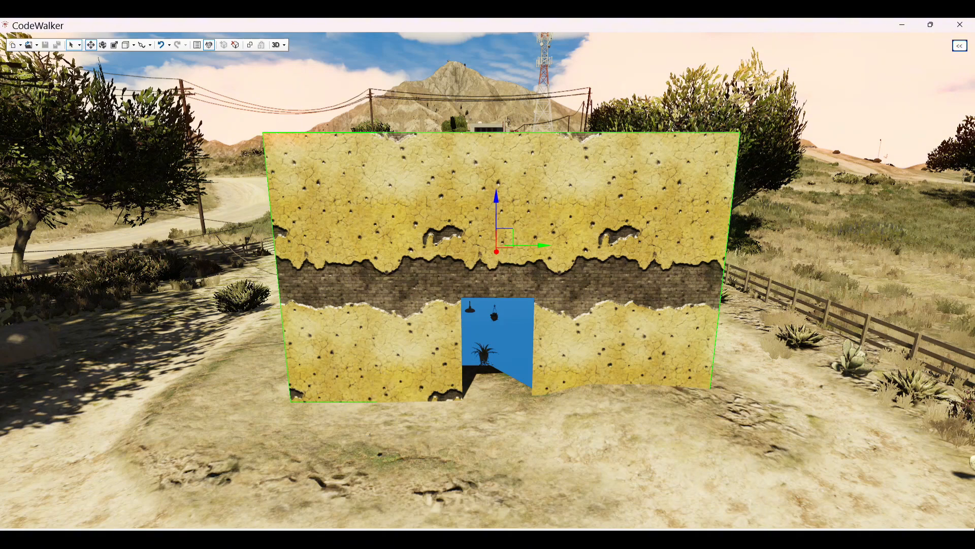
- Switch to the server's File Explorer and inspect the mlo_from_scratch resource in resources\[mlos], including its stream folder
mouse_move(422, 538)
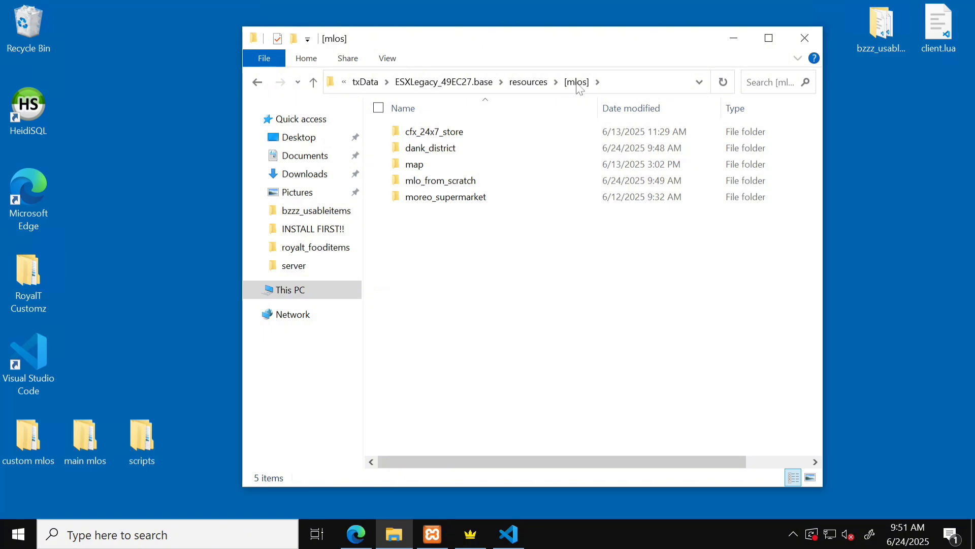
click(528, 82)
click(532, 82)
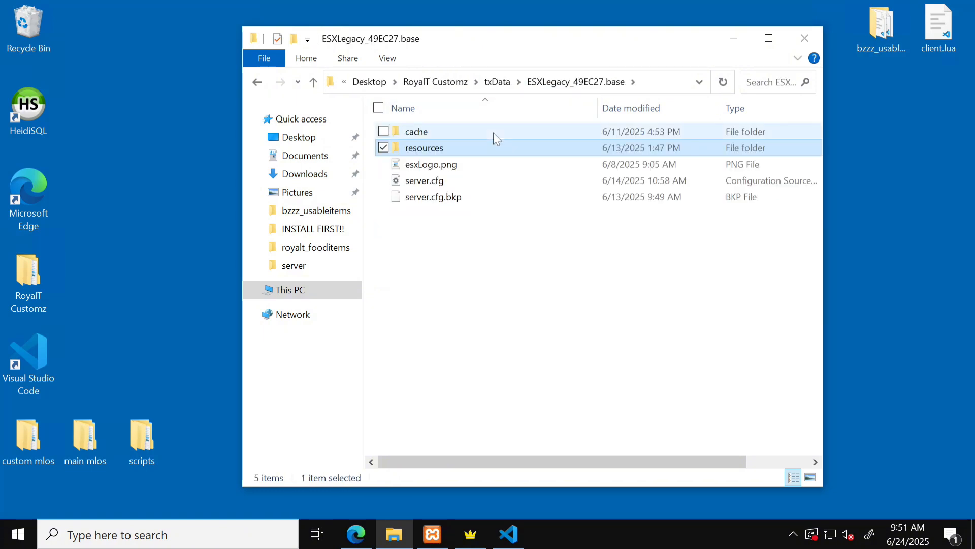
double_click(423, 149)
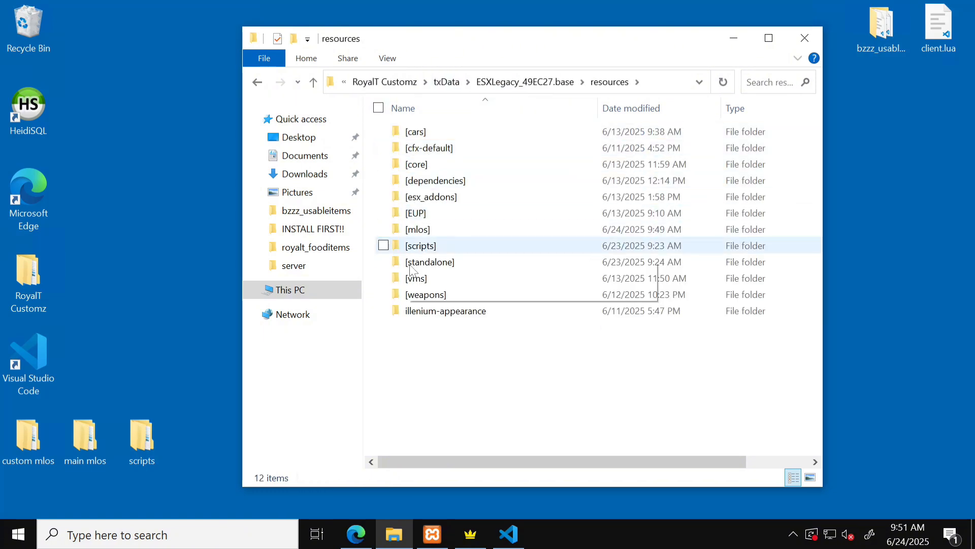
double_click(421, 235)
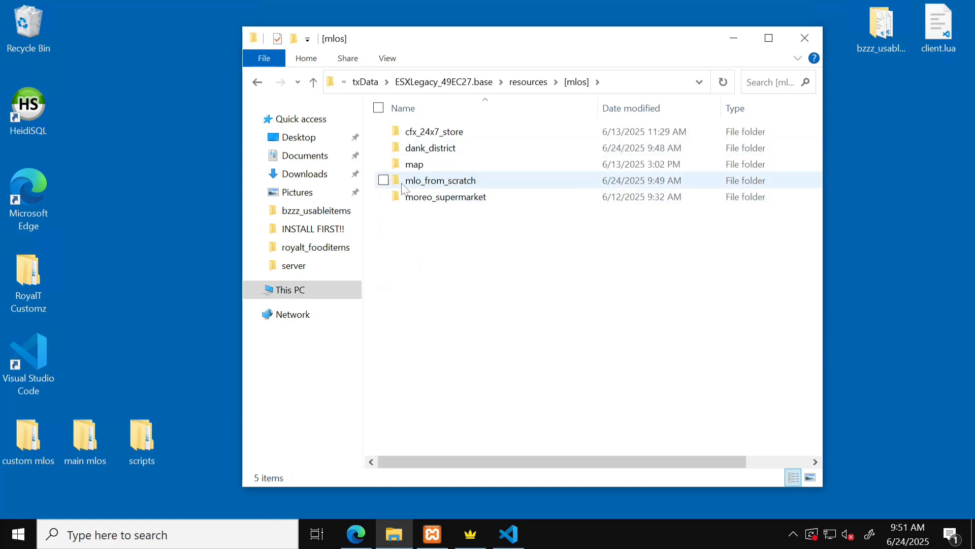
double_click(434, 182)
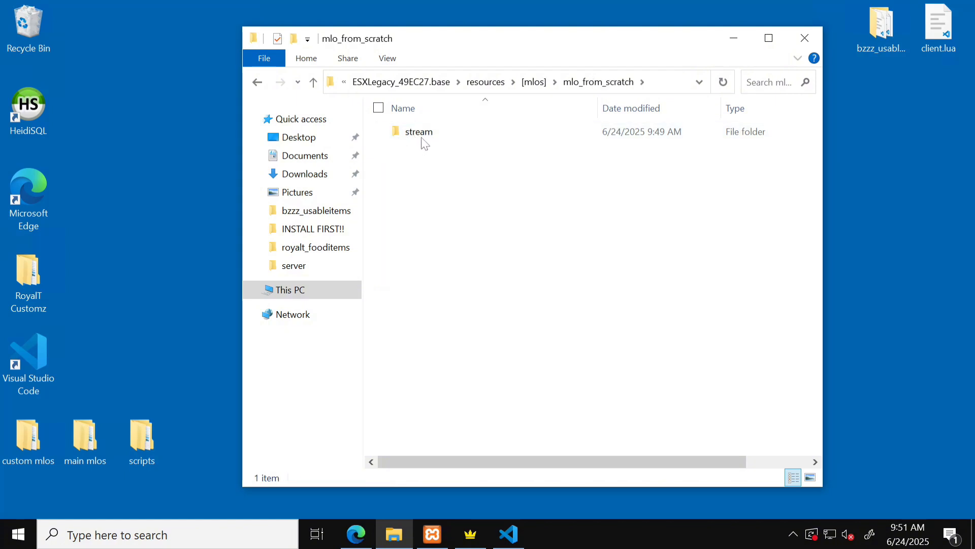
double_click(424, 139)
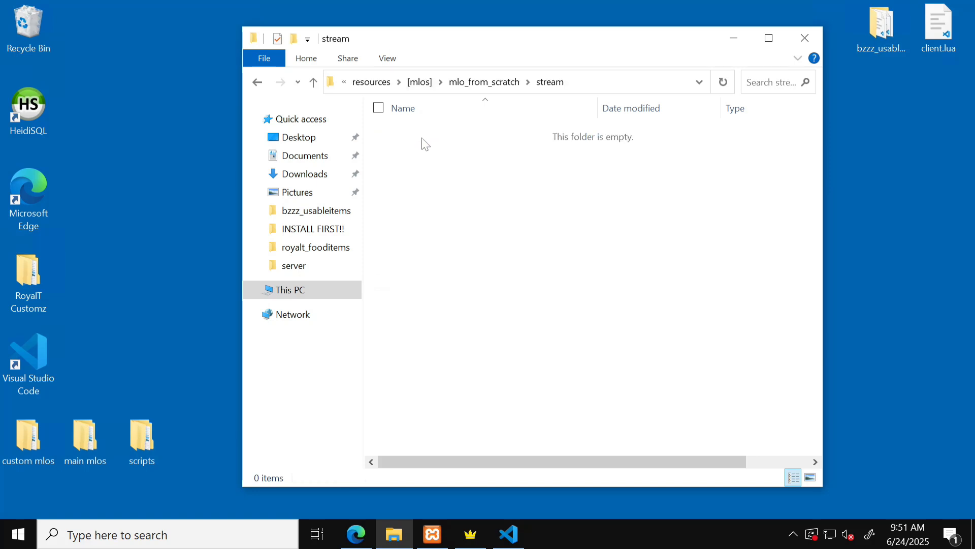
click(488, 87)
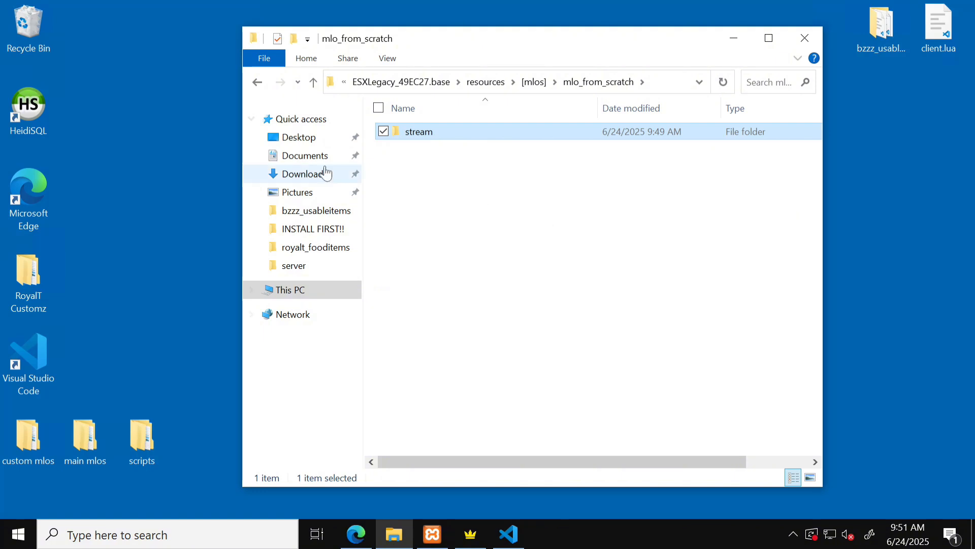
click(466, 185)
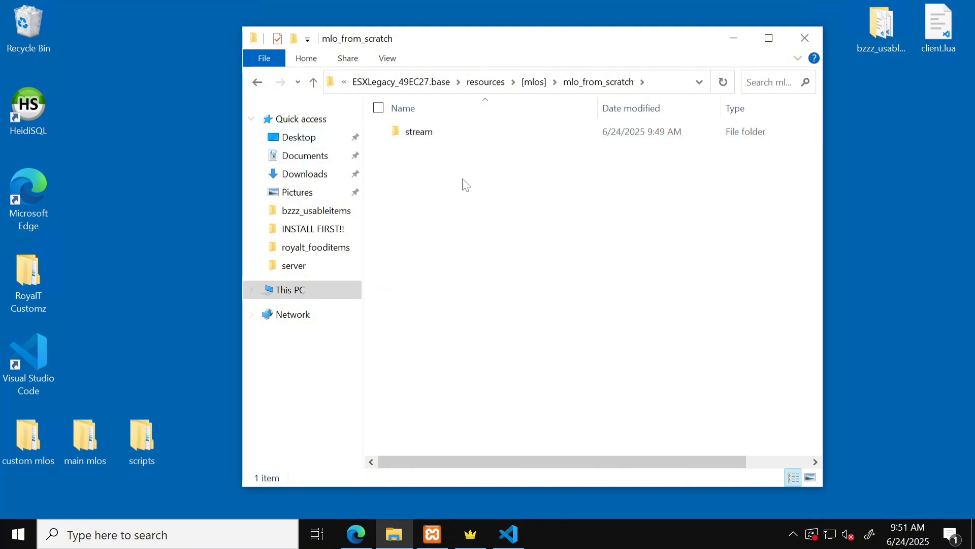
- Copy fxmanifest.lua from the dank_district resource into the mlo_from_scratch resource folder
click(534, 83)
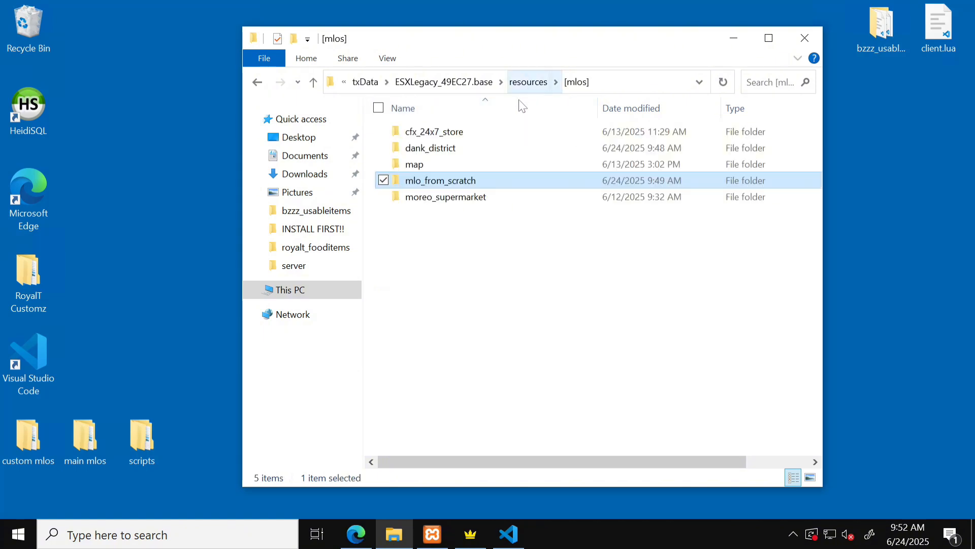
double_click(437, 148)
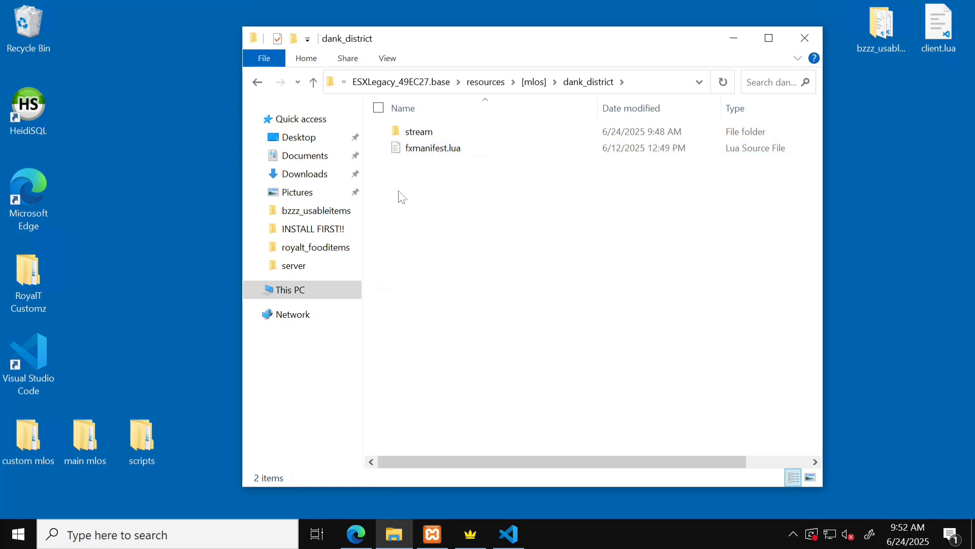
right_click(428, 149)
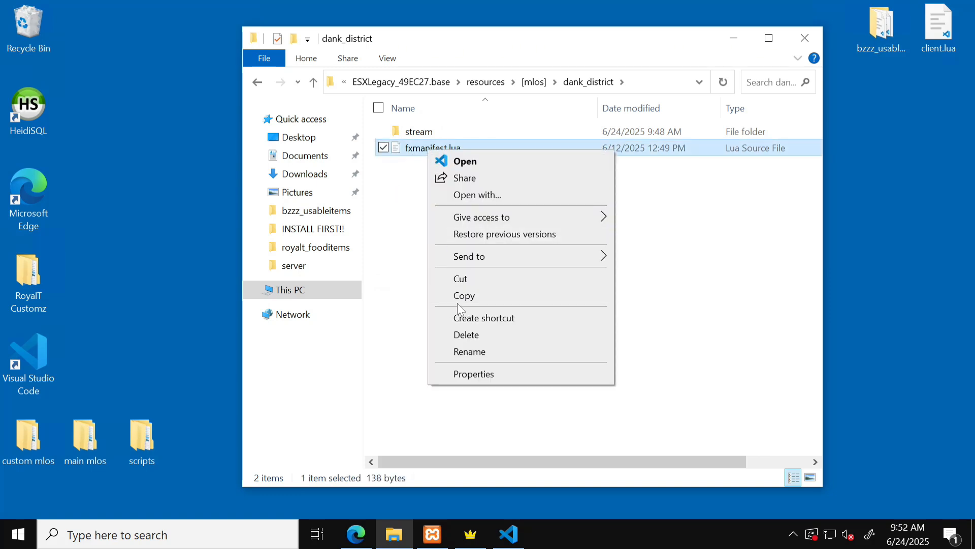
click(463, 302)
click(536, 82)
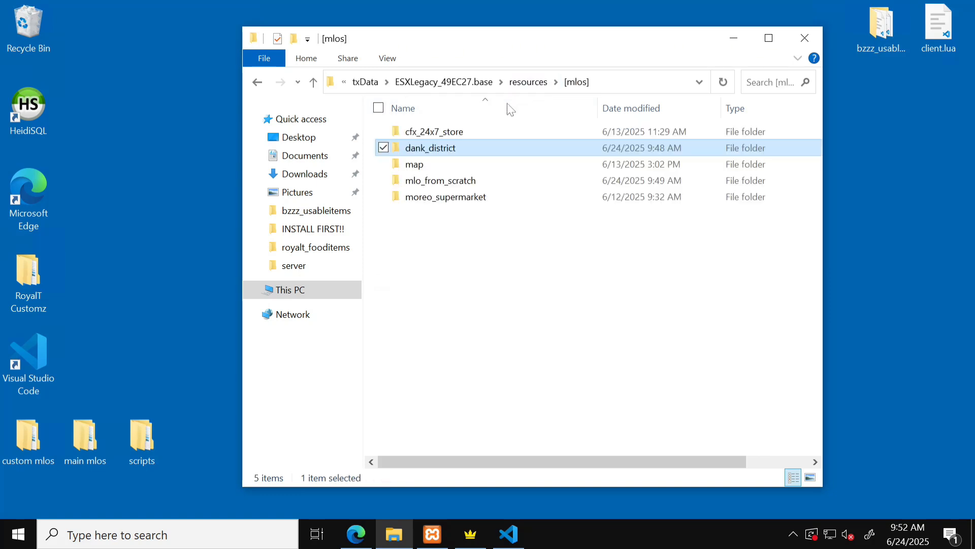
click(438, 183)
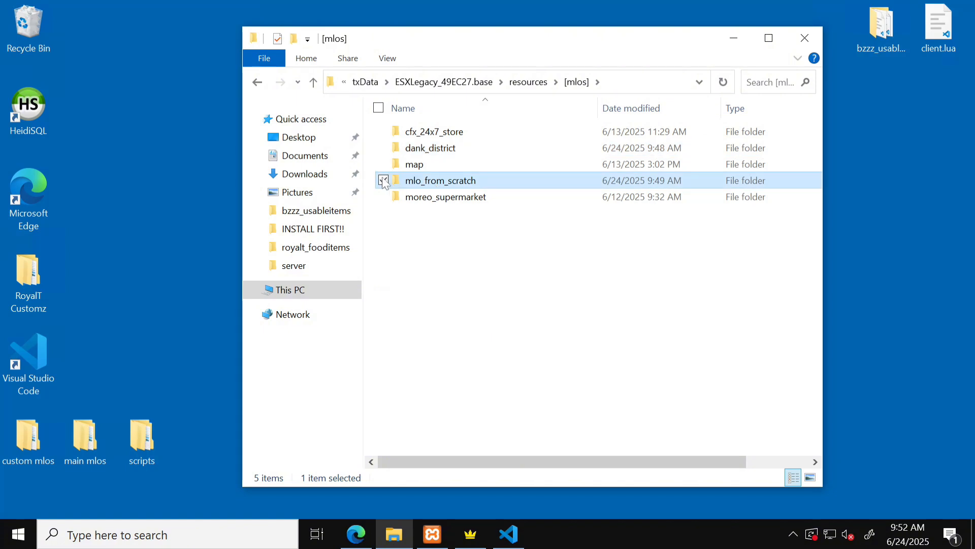
double_click(436, 184)
right_click(434, 183)
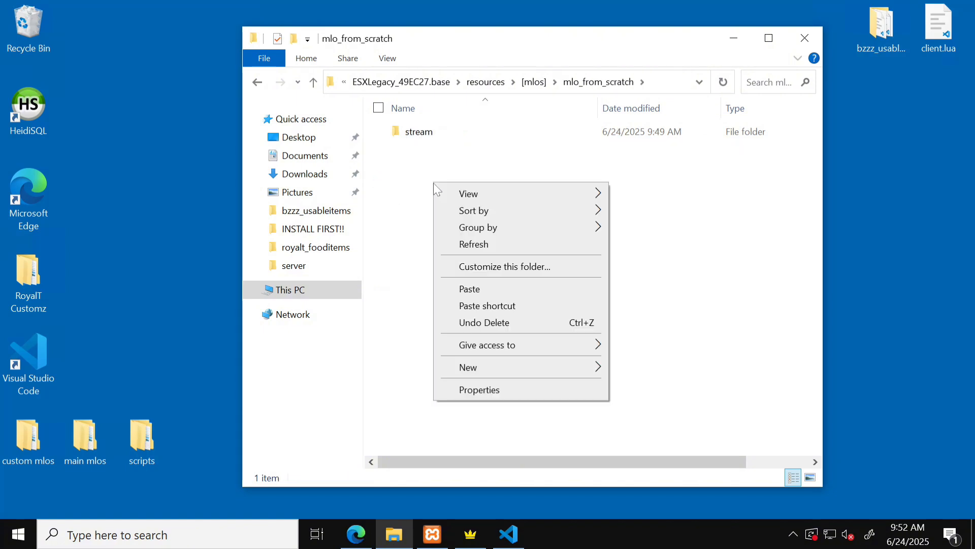
click(470, 288)
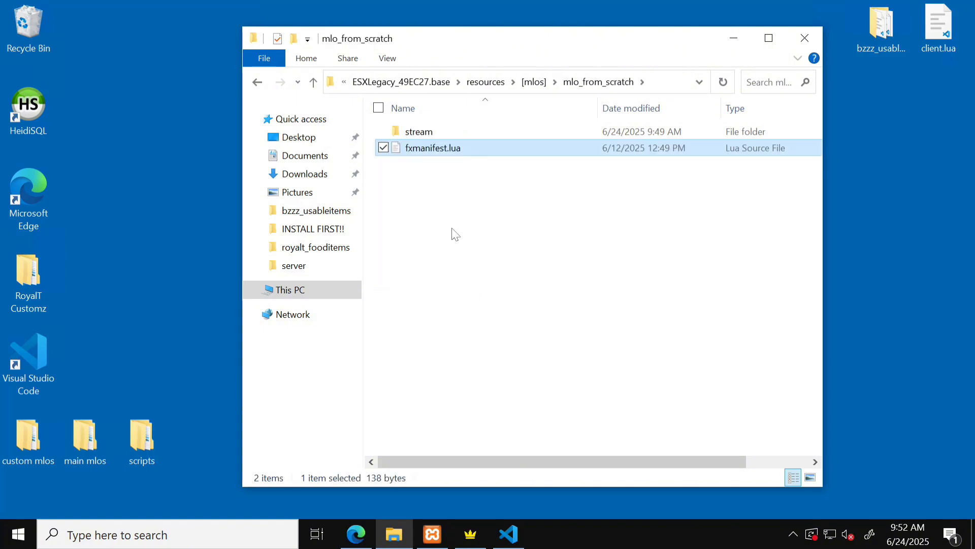
click(445, 195)
- Copy all files from the local stream_files\mlo_from_scratch folder into the stream folder of the server's mlo_from_scratch resource
double_click(420, 133)
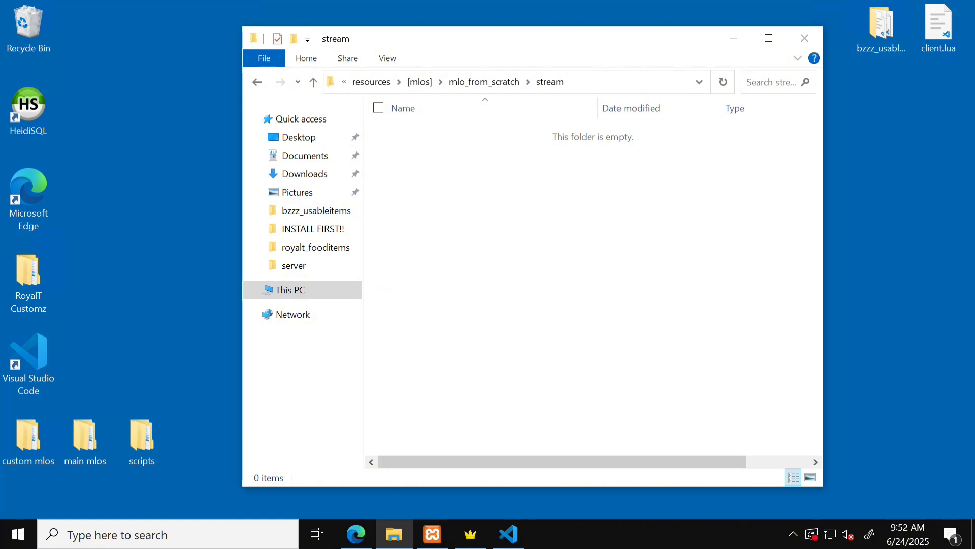
drag(510, 0, 699, 51)
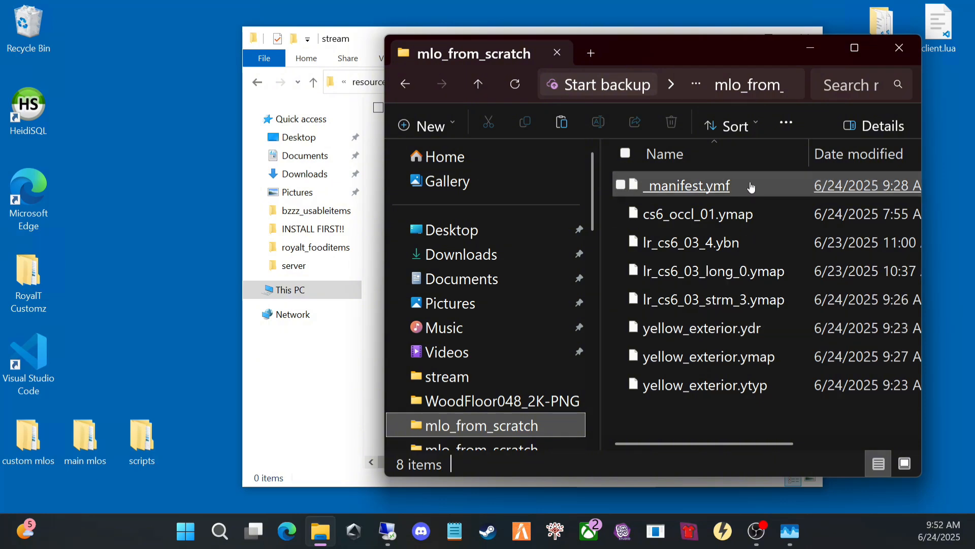
click(852, 51)
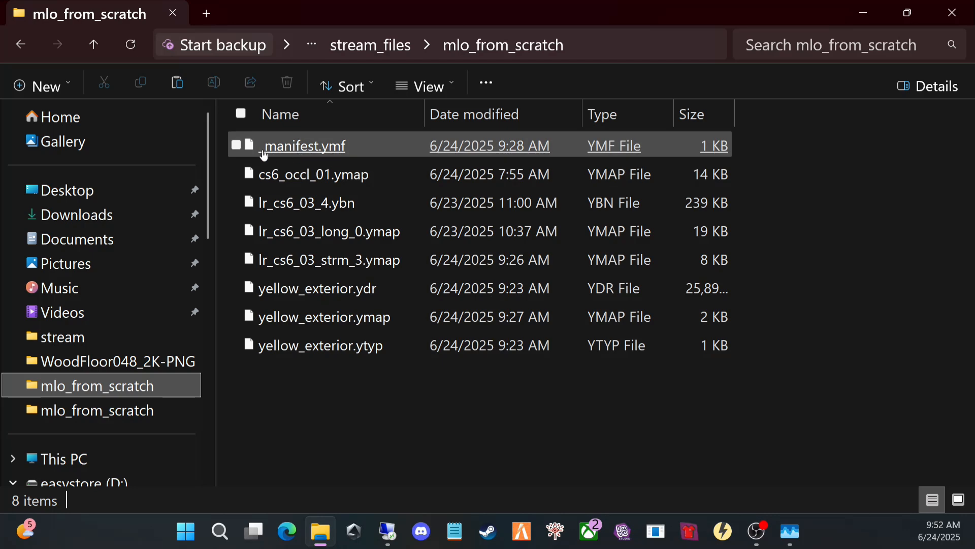
drag(319, 415, 302, 150)
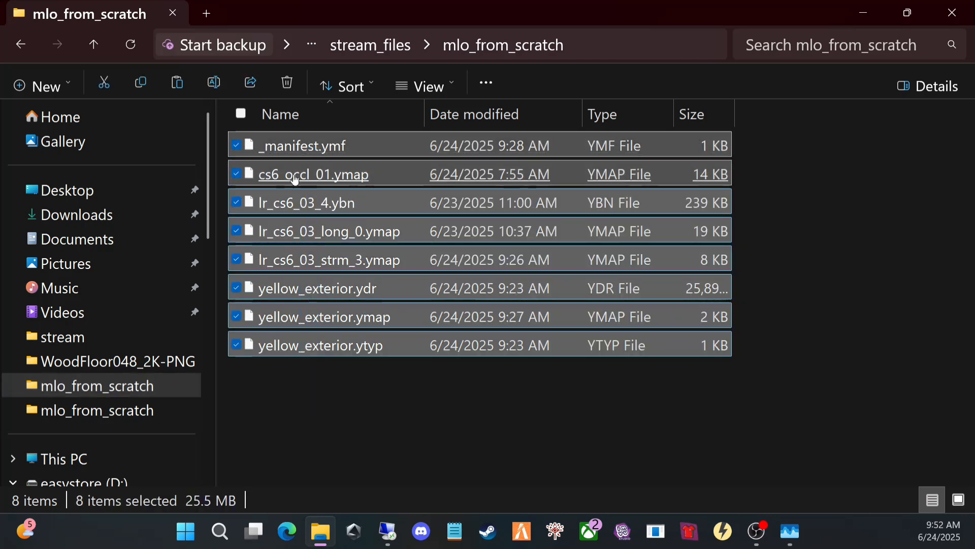
right_click(299, 269)
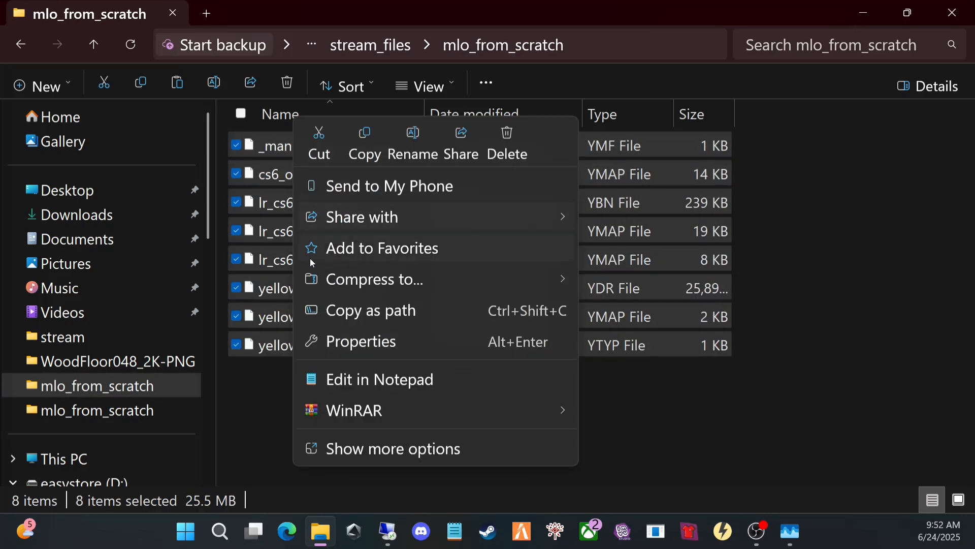
click(363, 141)
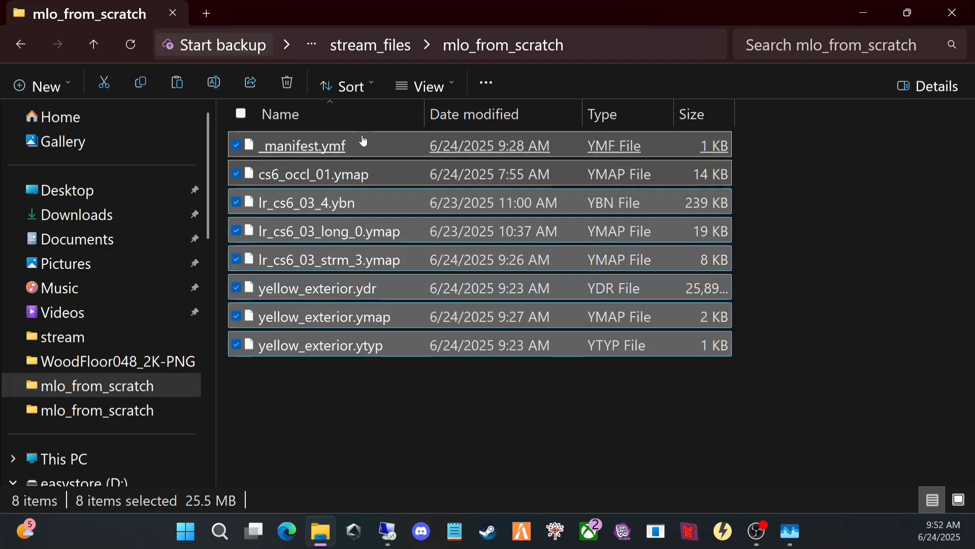
click(866, 15)
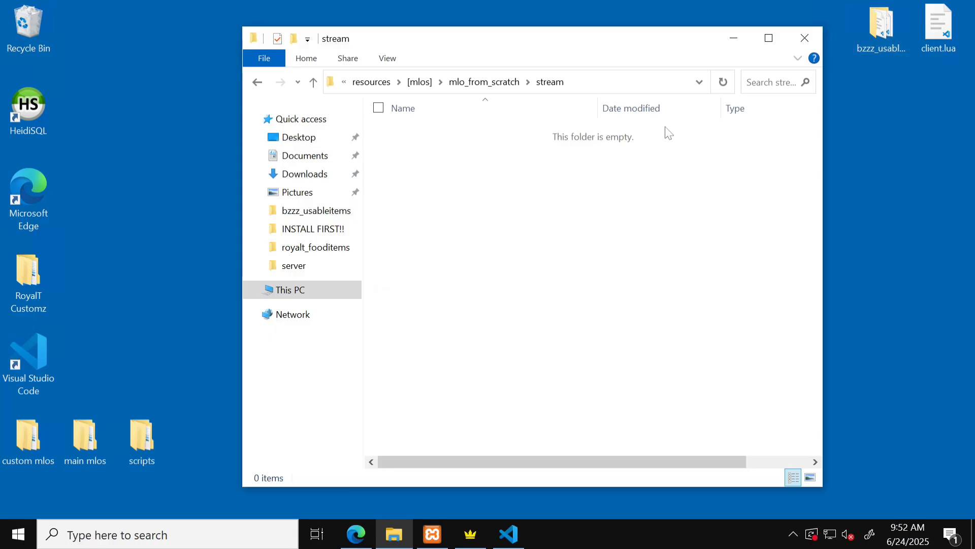
right_click(442, 186)
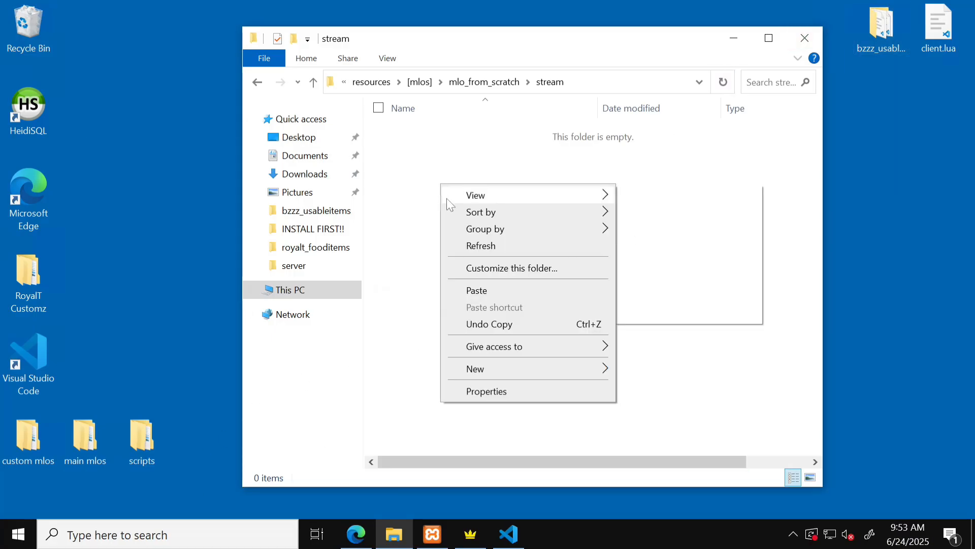
click(480, 287)
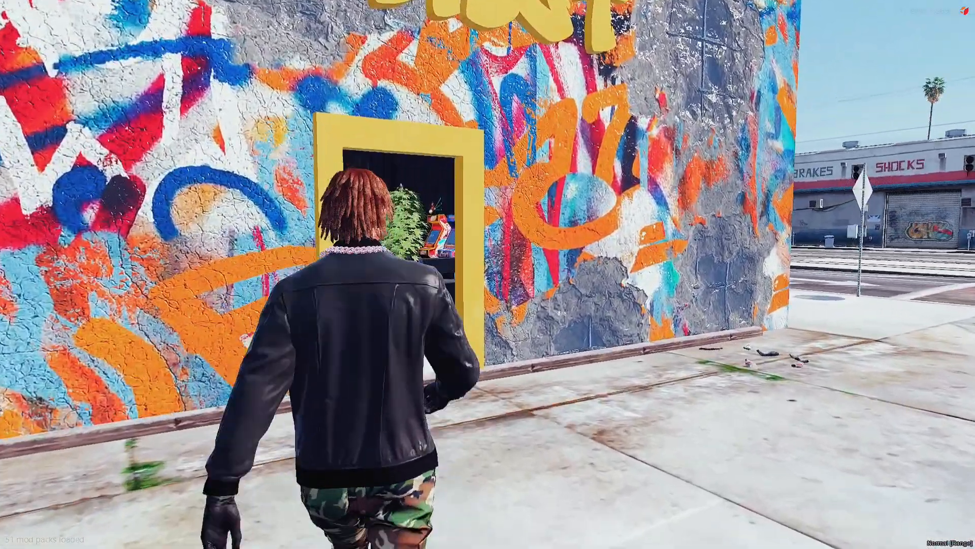
key(w)
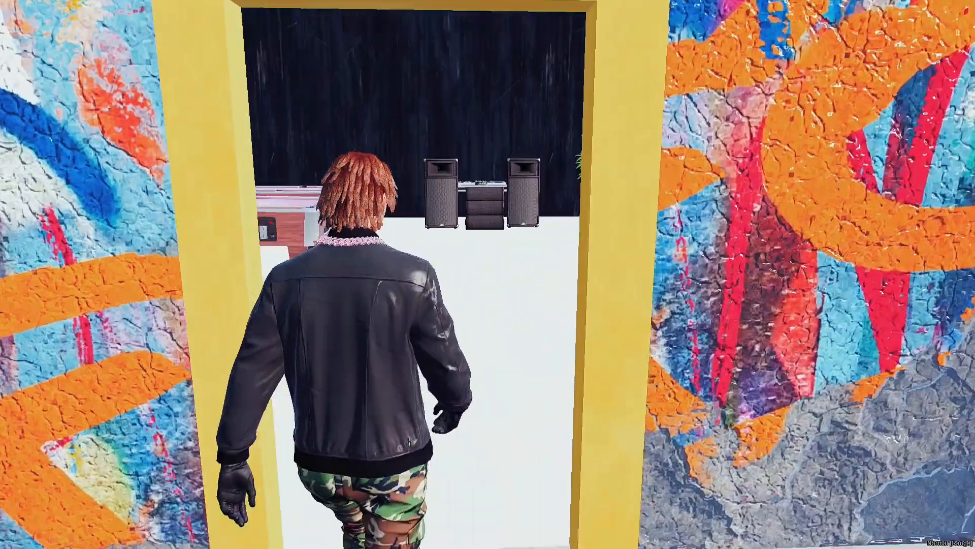
key(w)
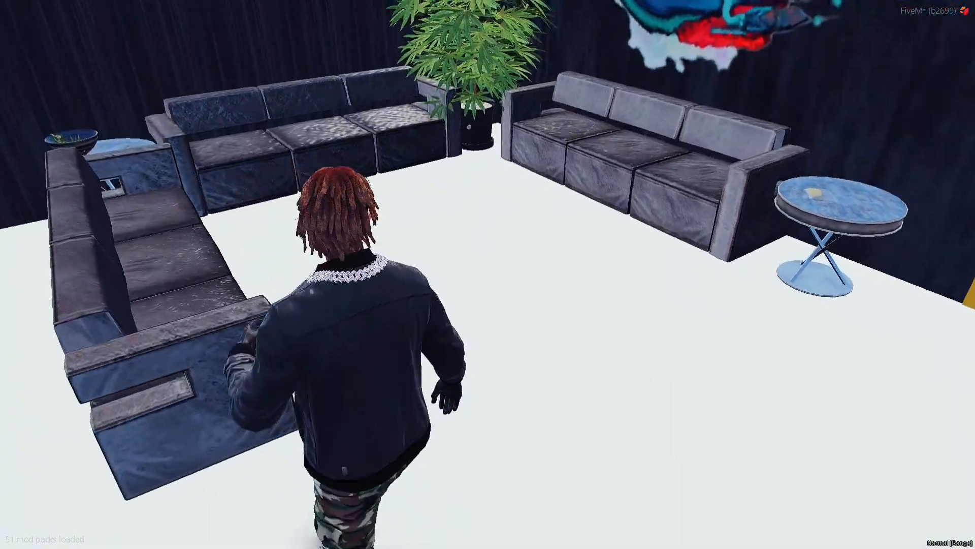
key(w)
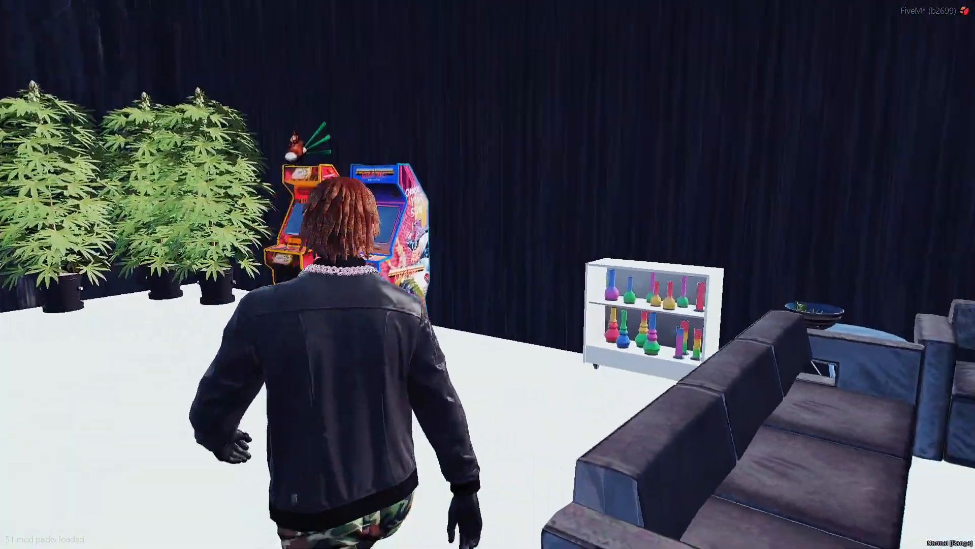
key(w)
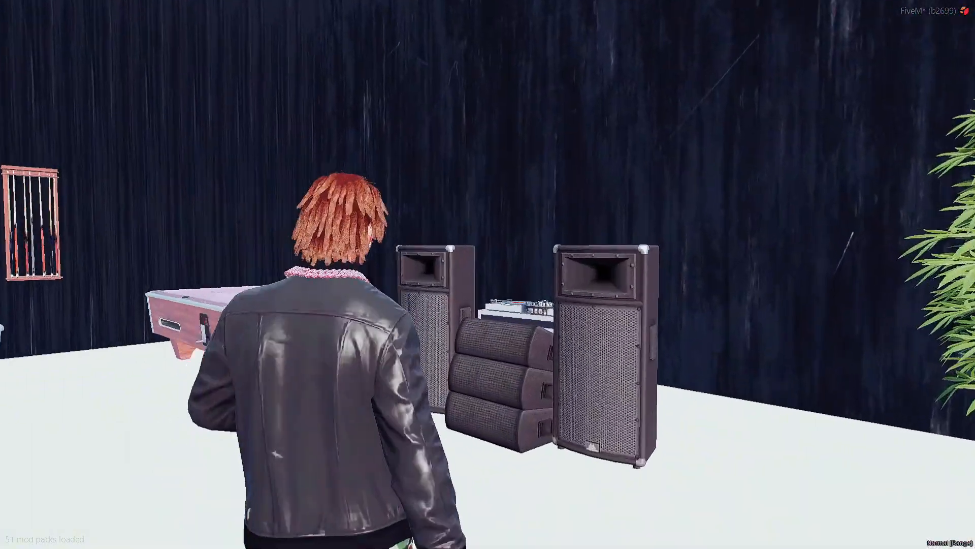
key(w)
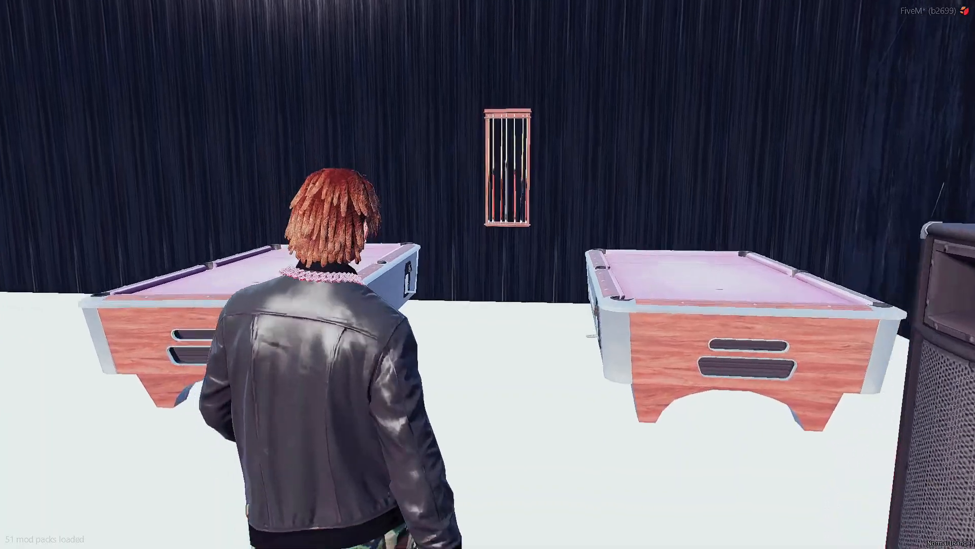
key(w)
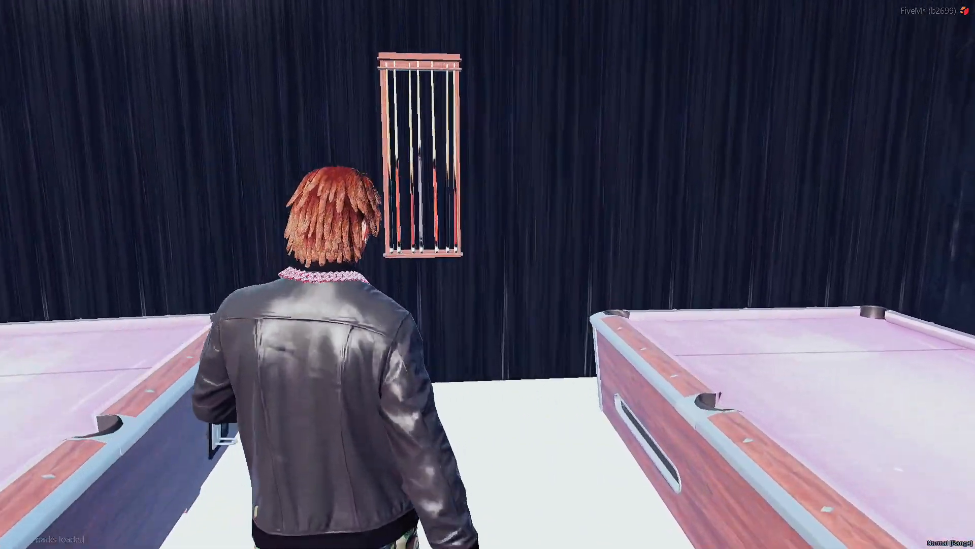
key(w)
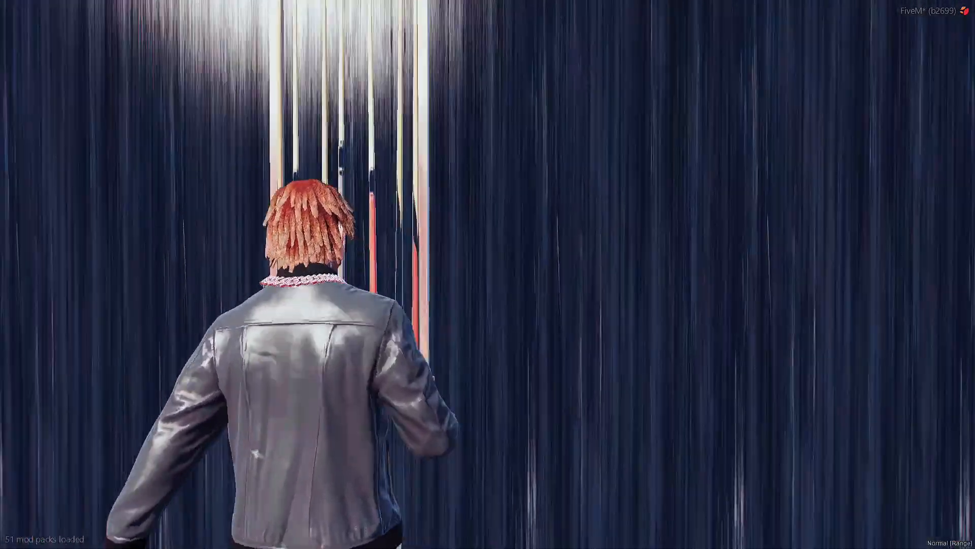
key(w)
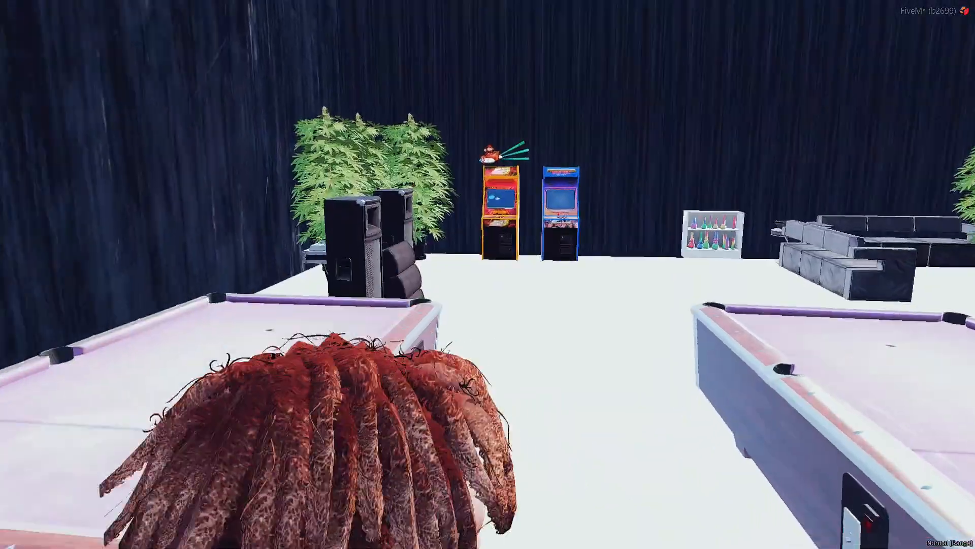
key(w)
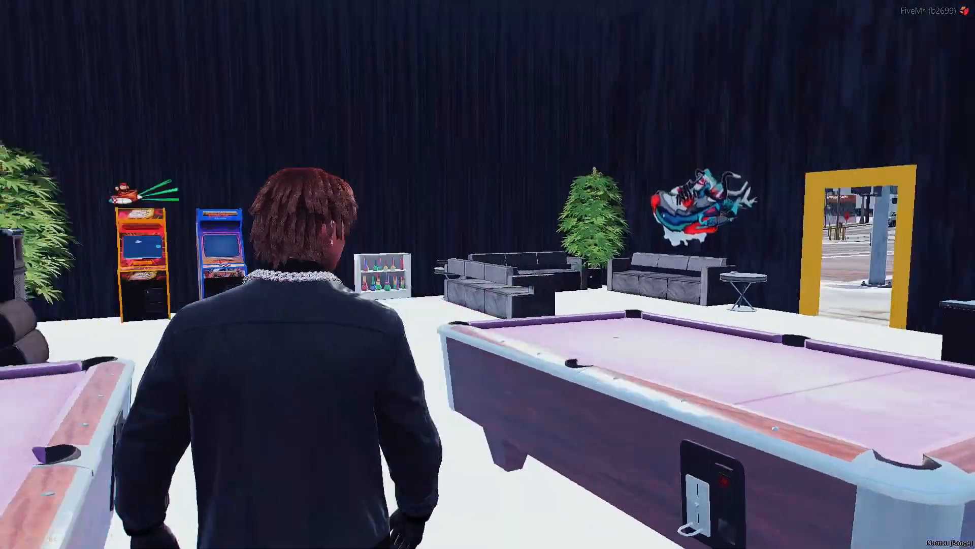
- Walk through the dark-walled MLO interior and inspect the pool tables, counter, doorway, seating area and sneaker wall art
key(w)
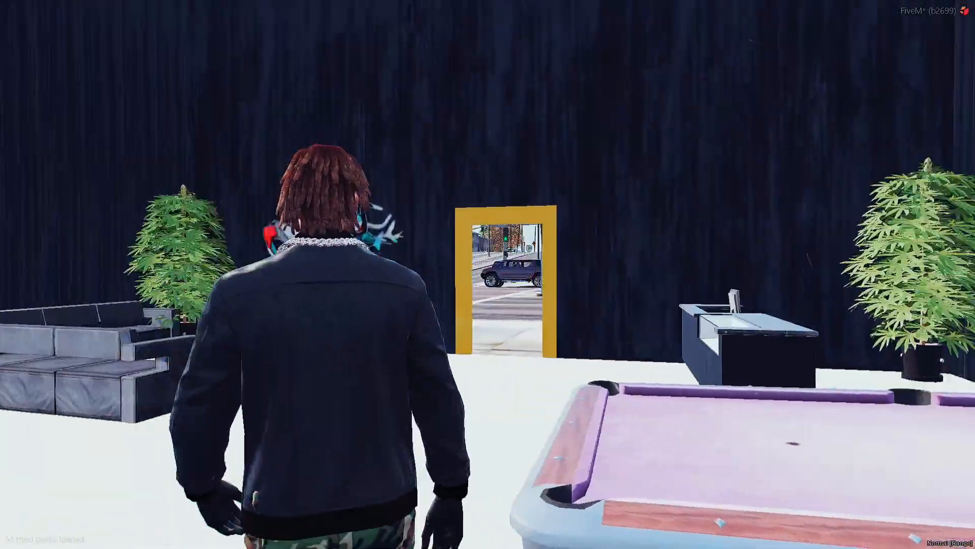
key(w)
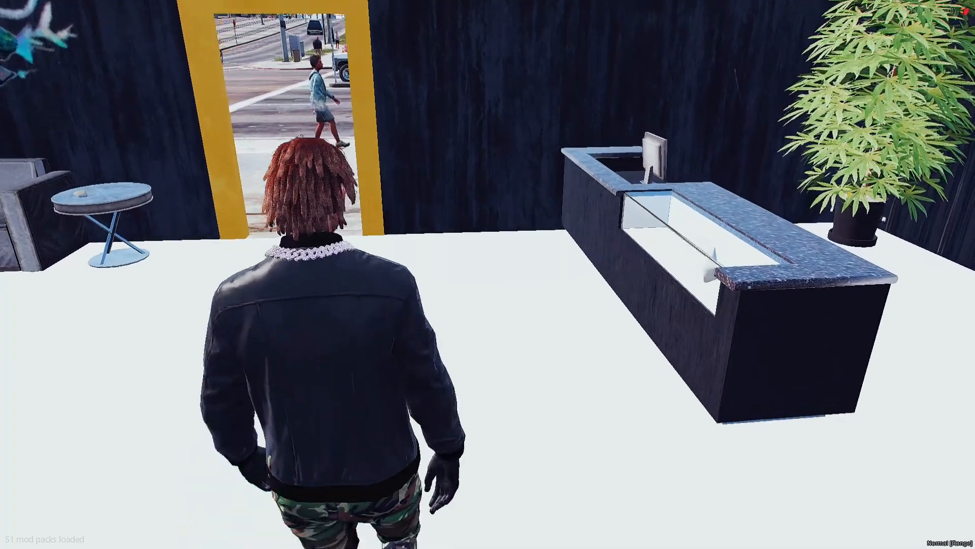
key(w)
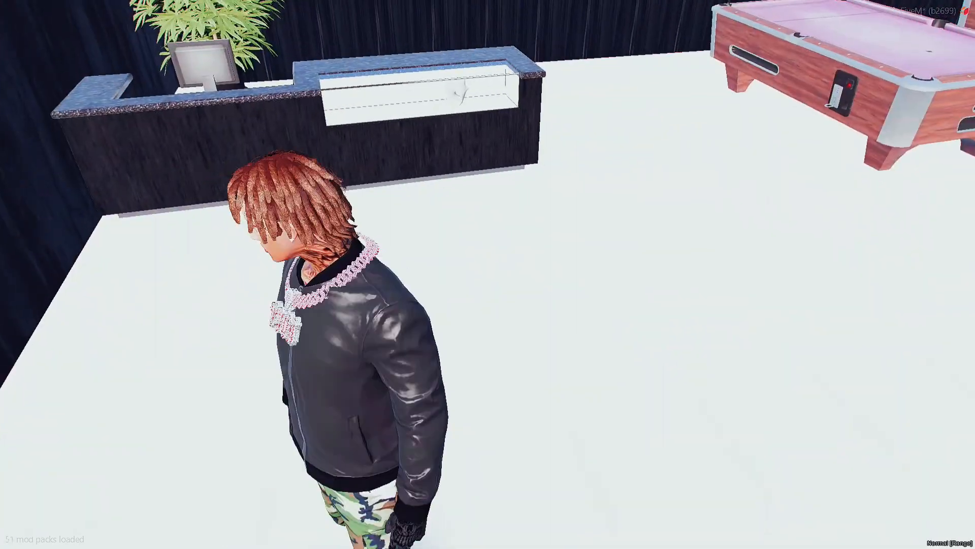
key(w)
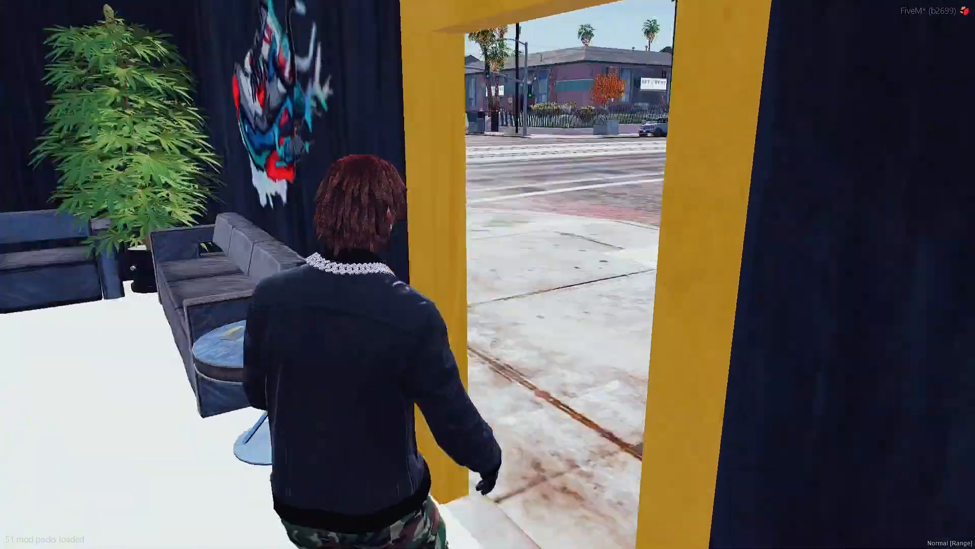
key(w)
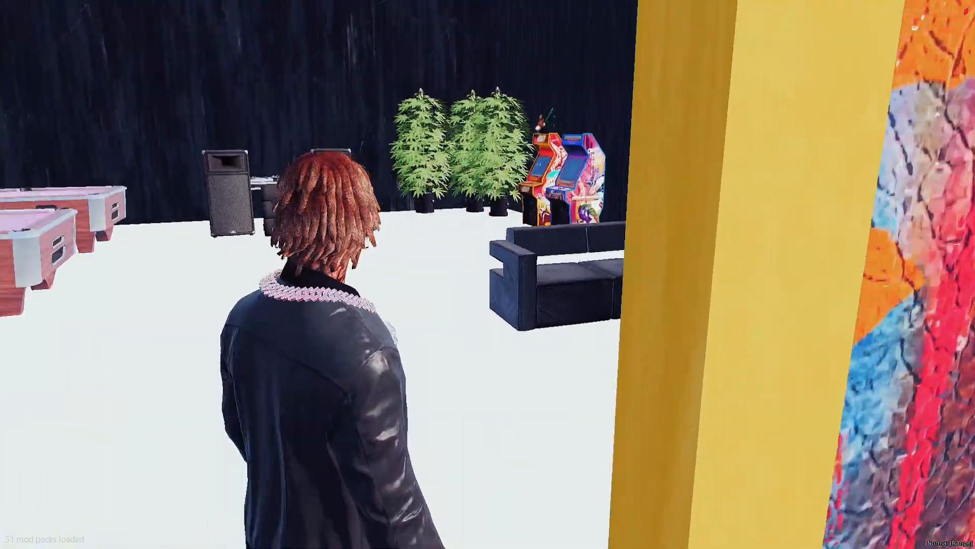
key(w)
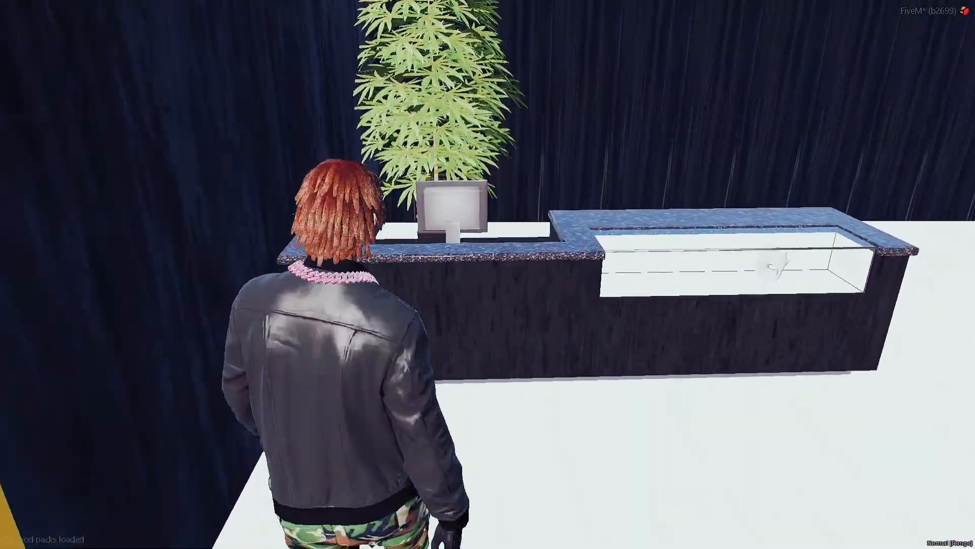
key(w)
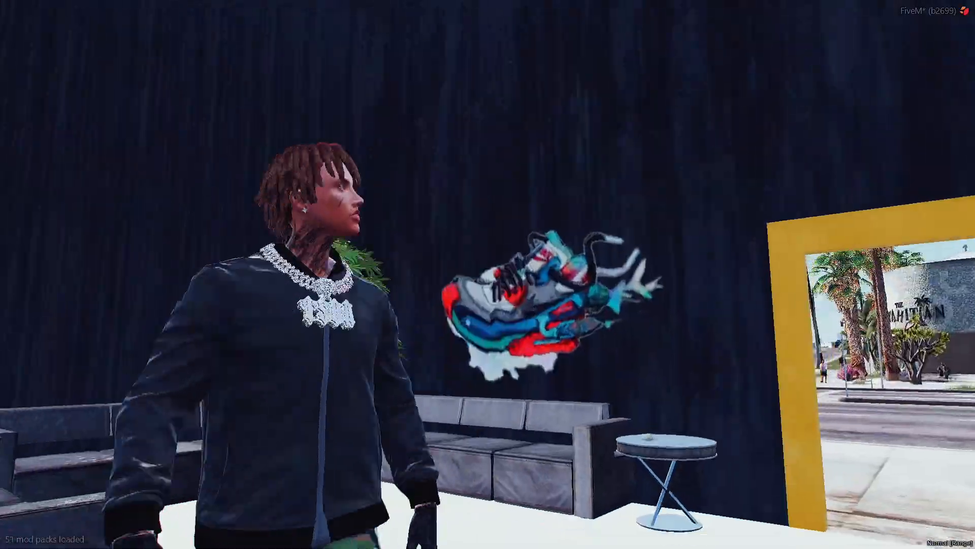
- Leave the interior through the yellow-framed doorway and walk along the sidewalk past the mural wall
key(w)
key(w)
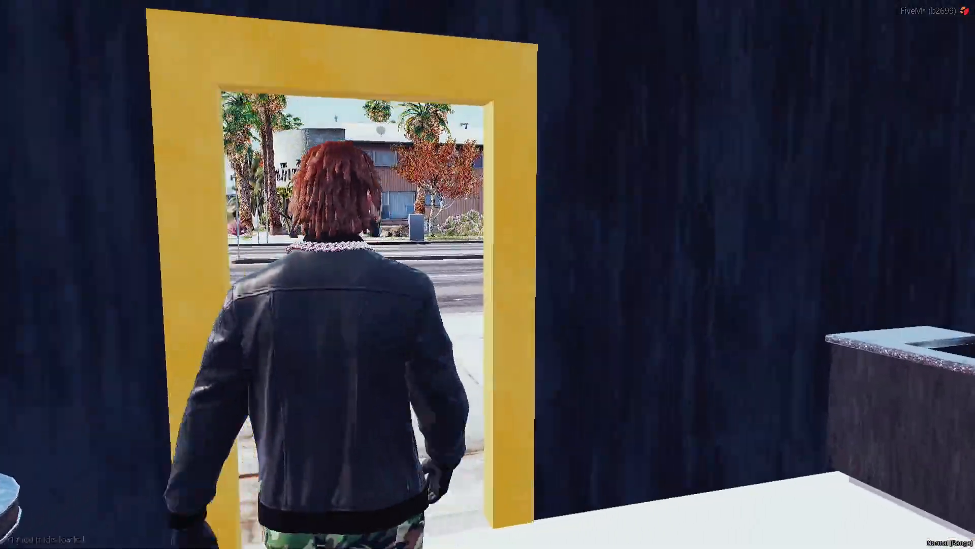
key(w)
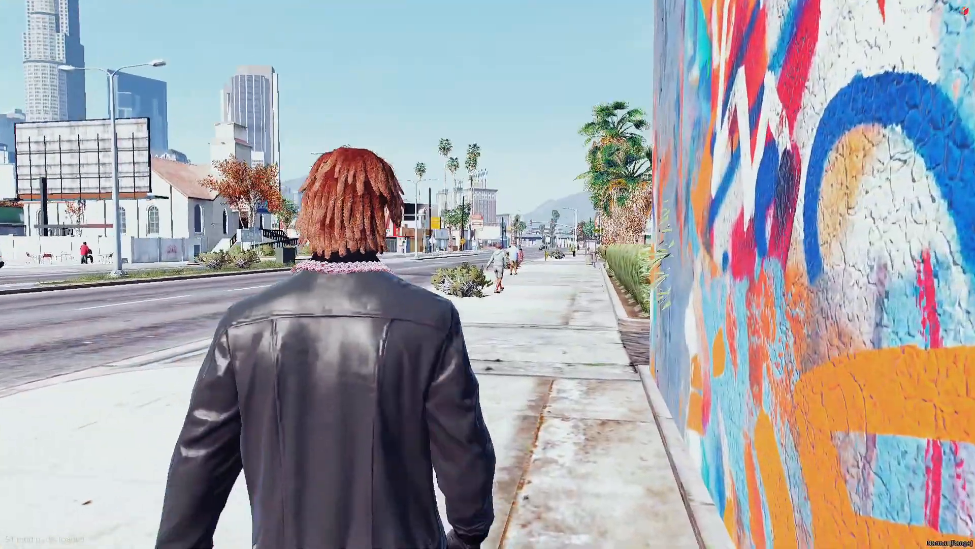
key(w)
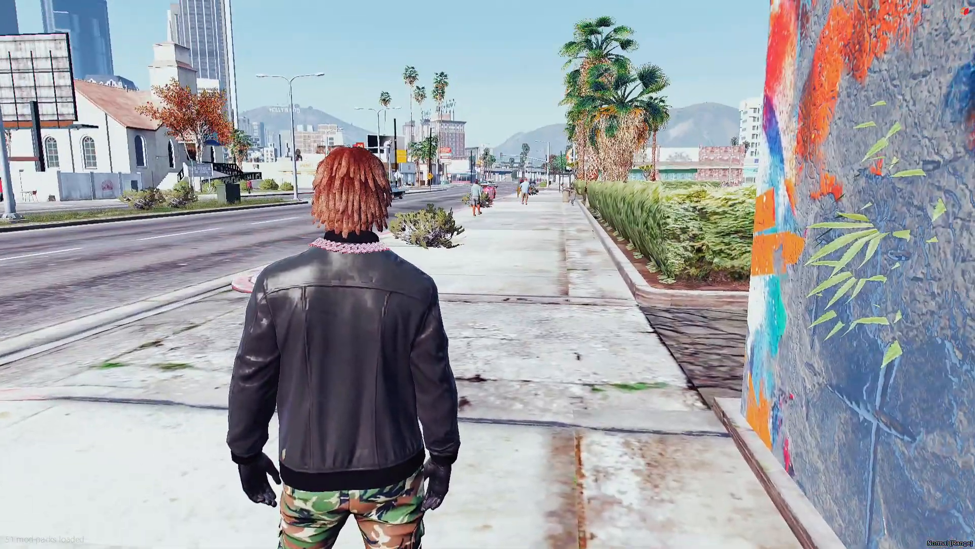
- Enable NoClip, rise above the city and fly over the hill with the large white letter sign
key(F2)
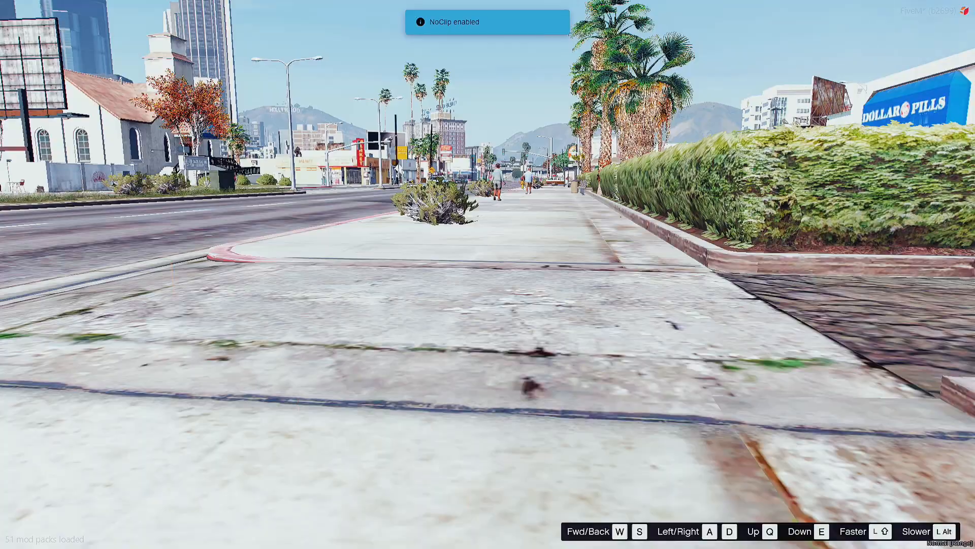
key(q)
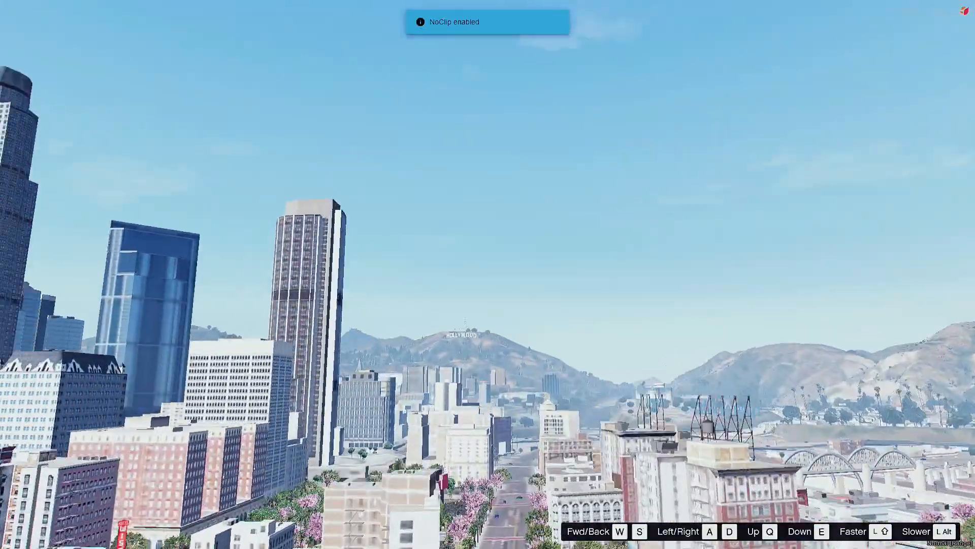
key(w)
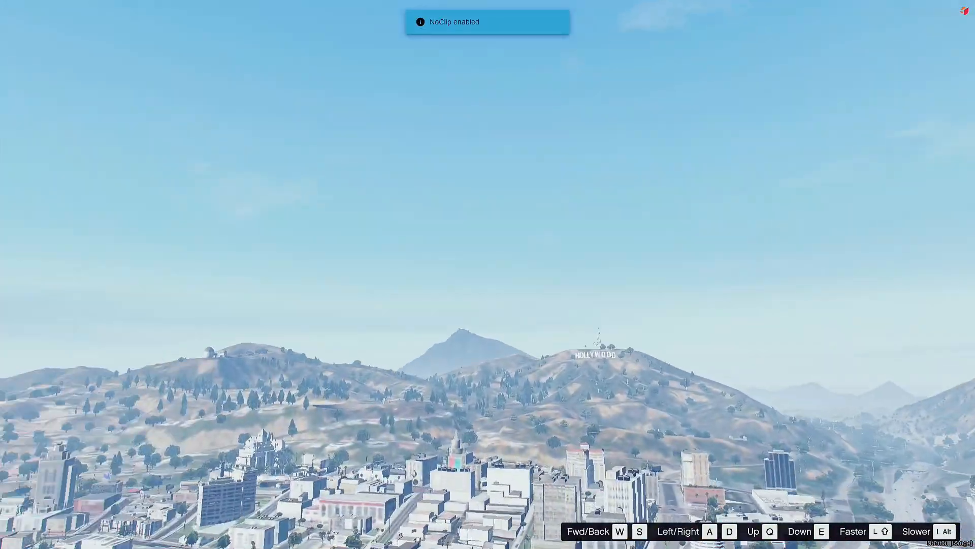
key(w)
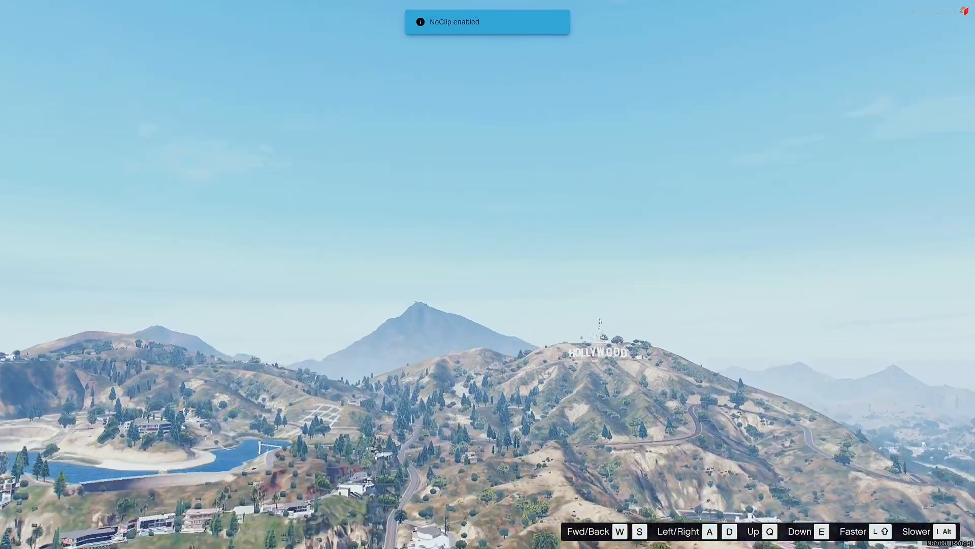
key(w)
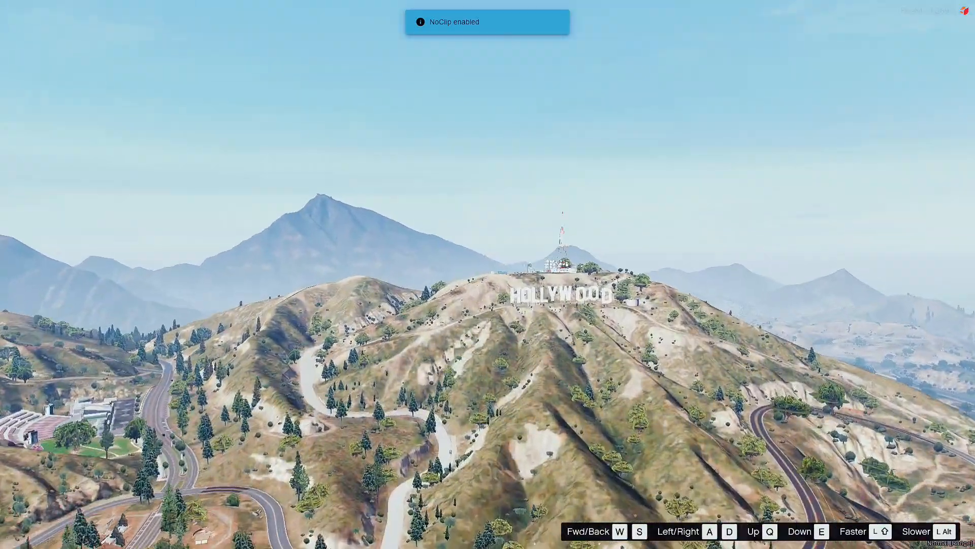
key(w)
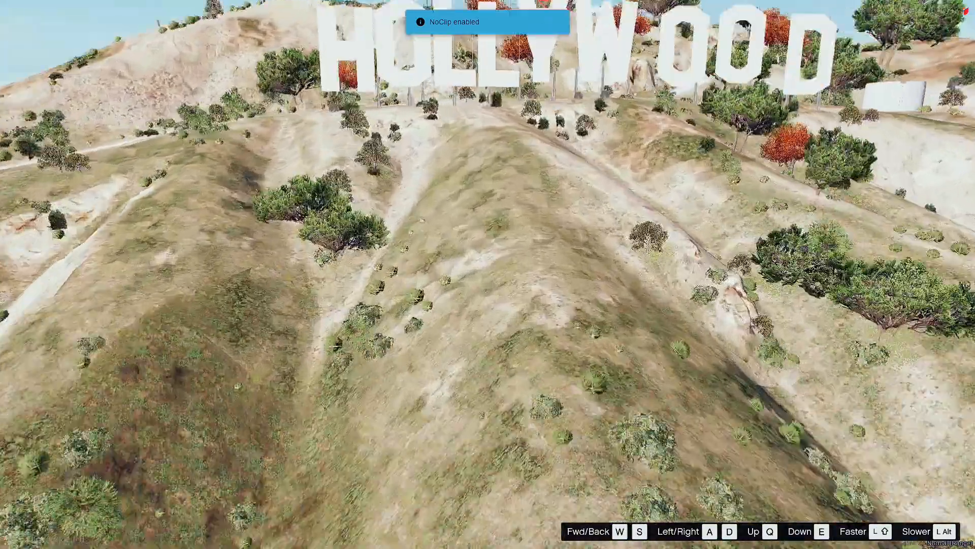
key(w)
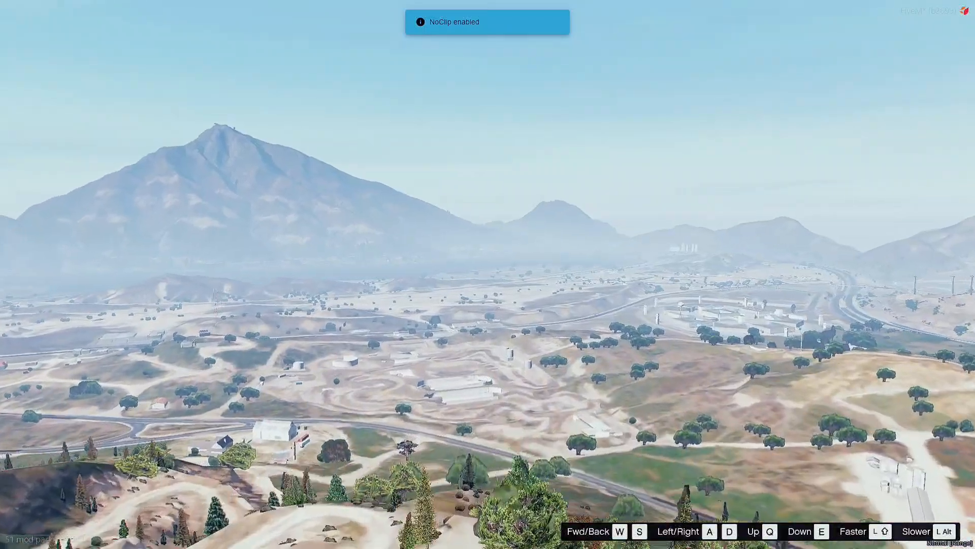
- Fly across the desert quarry to the yellow building beside the road junction and turn NoClip off in front of it
key(w)
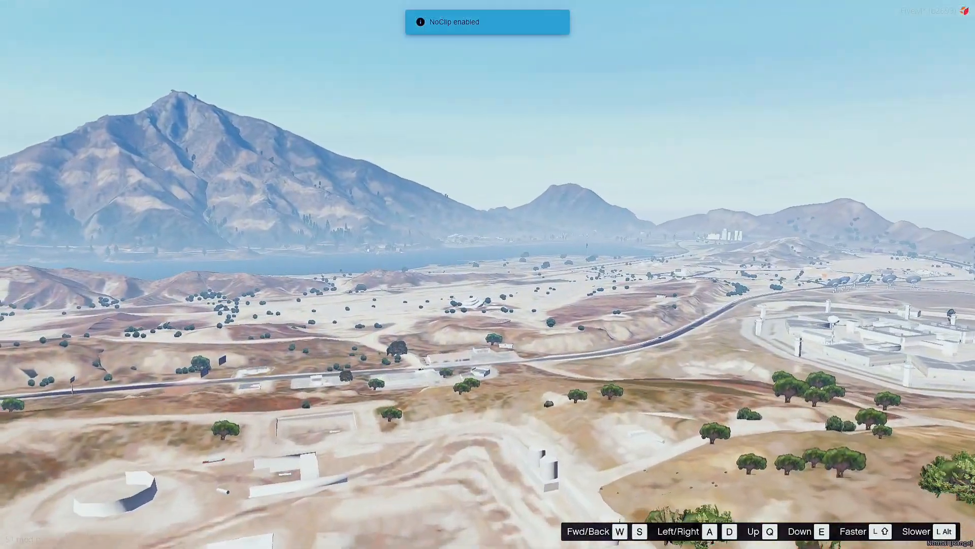
key(w)
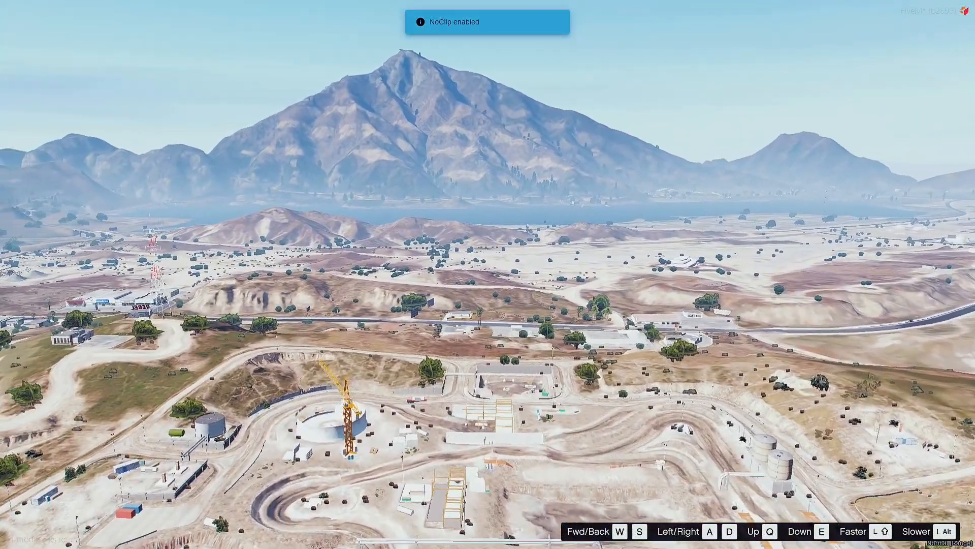
key(w)
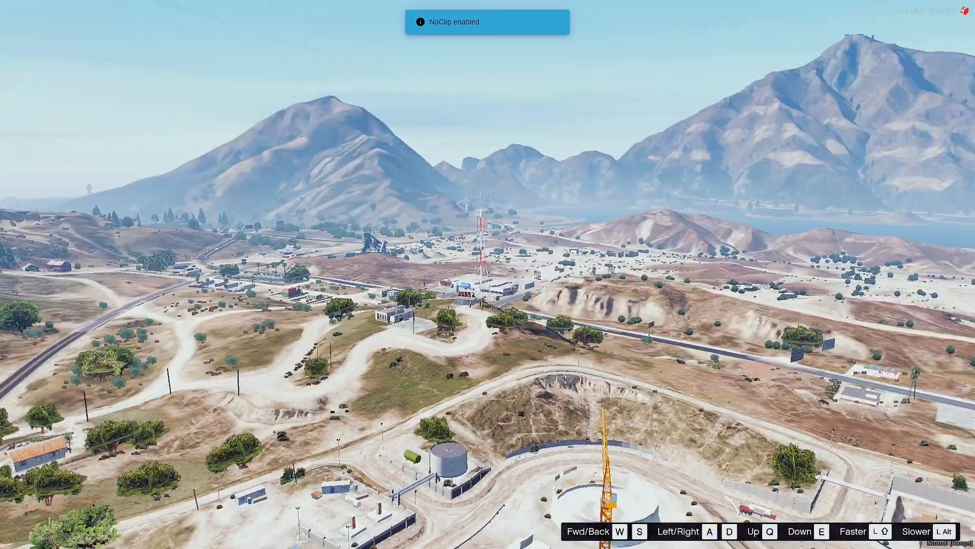
key(w)
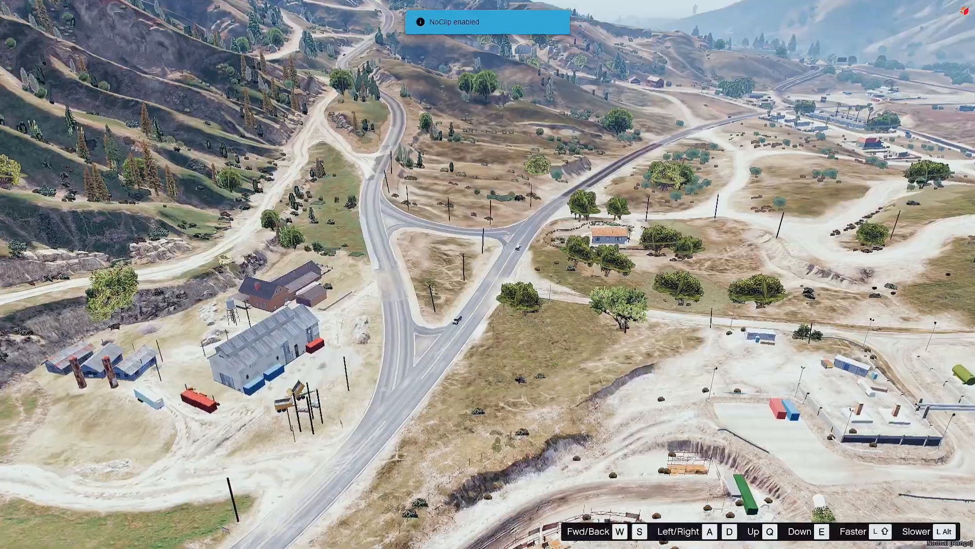
key(w)
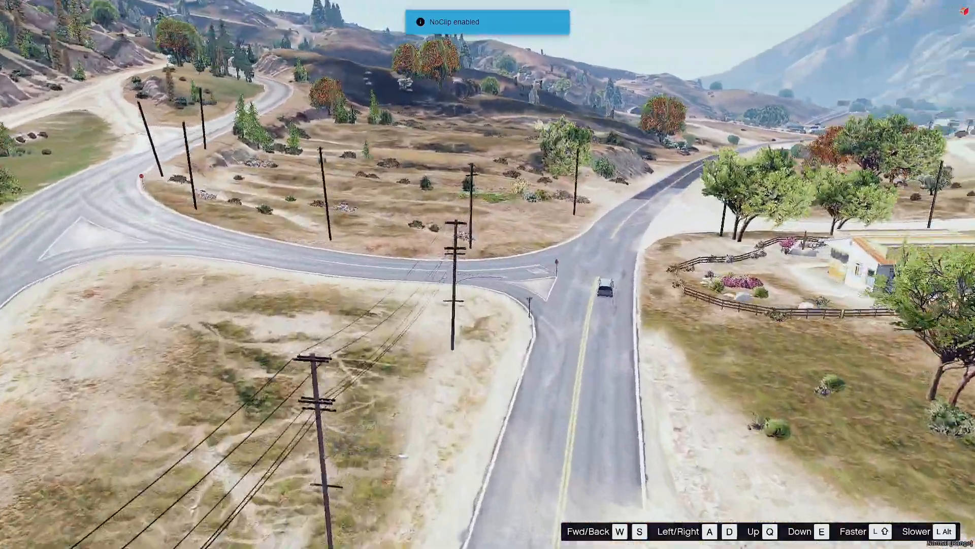
key(w)
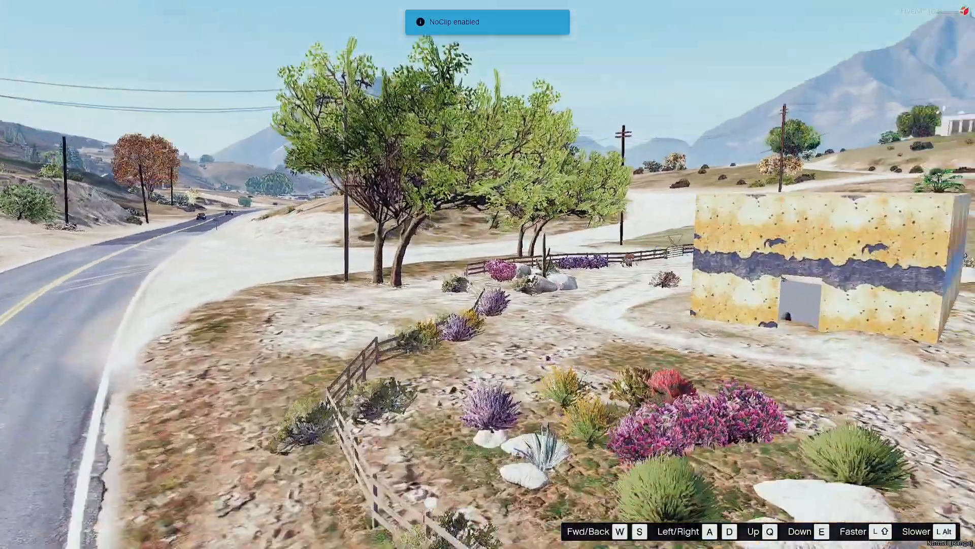
key(w)
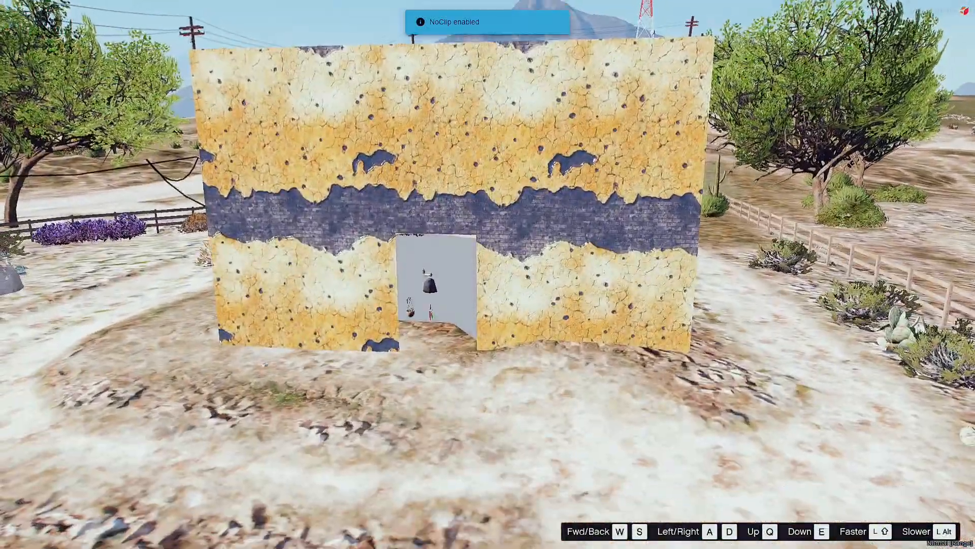
key(F2)
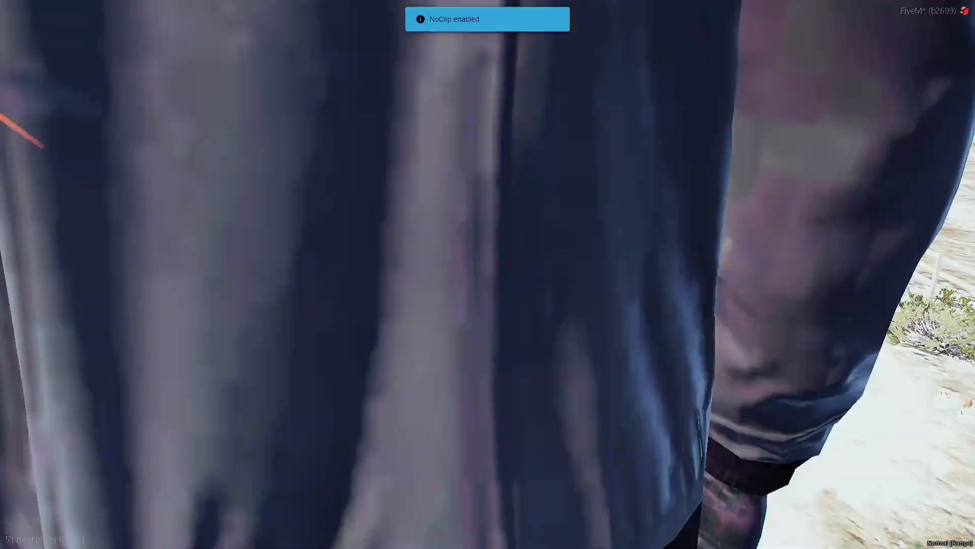
- Walk around the outside of the yellow building and approach its doorway to examine the placed exterior
key(w)
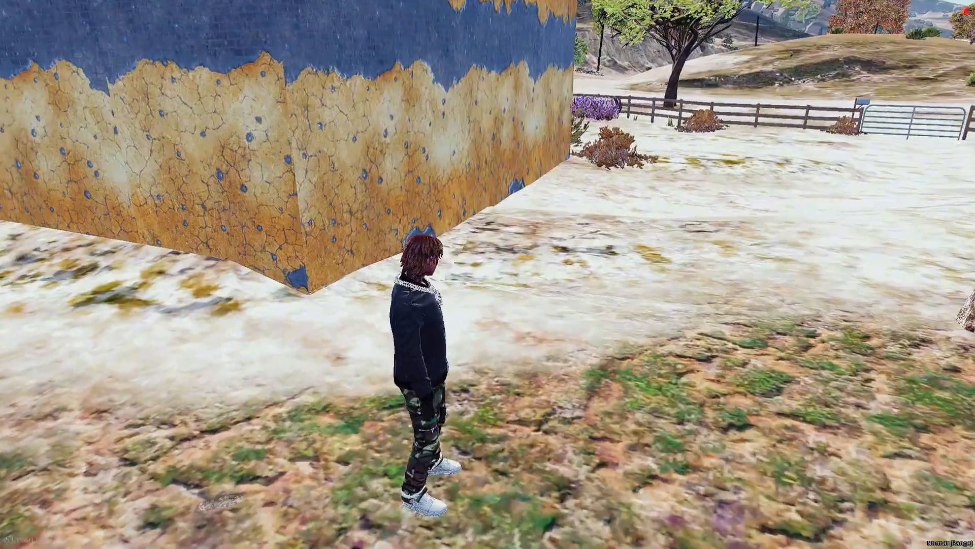
key(w)
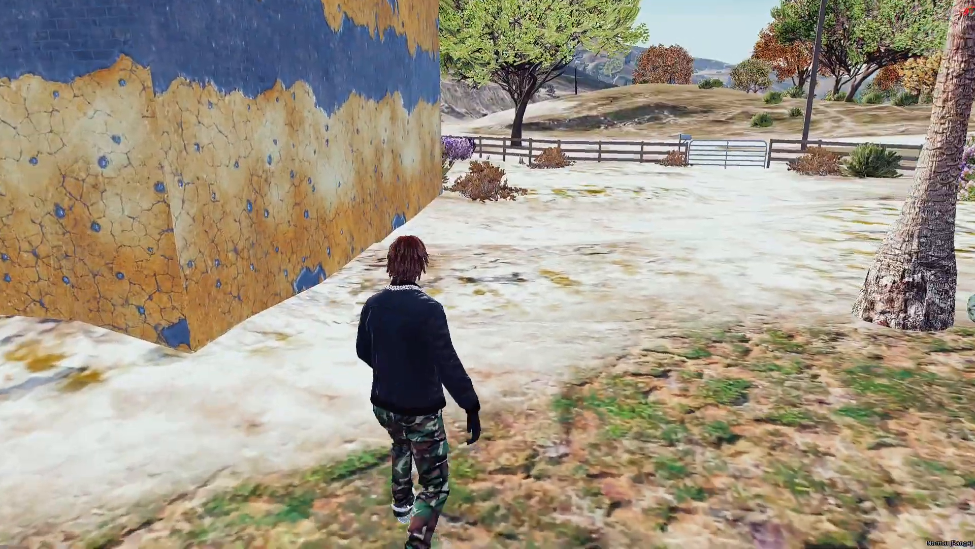
key(shift)
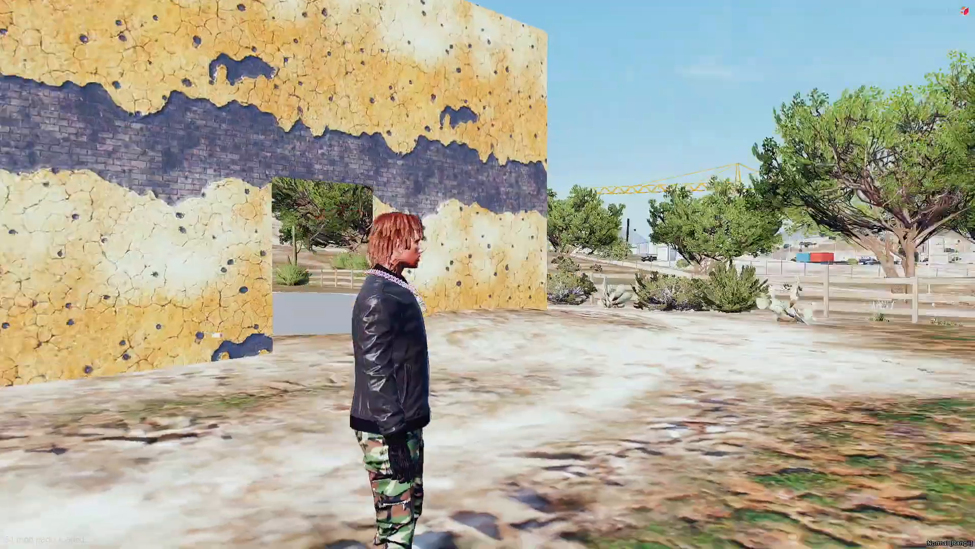
key(w)
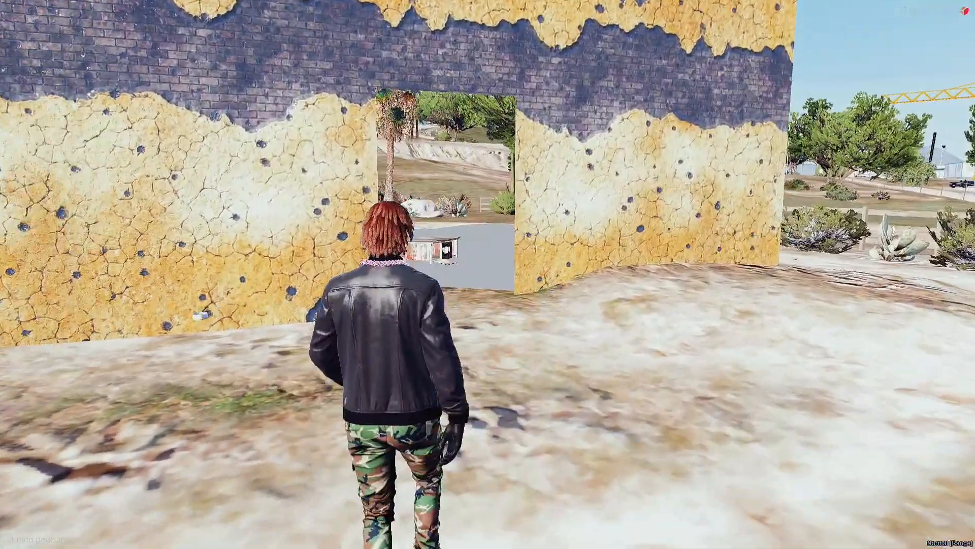